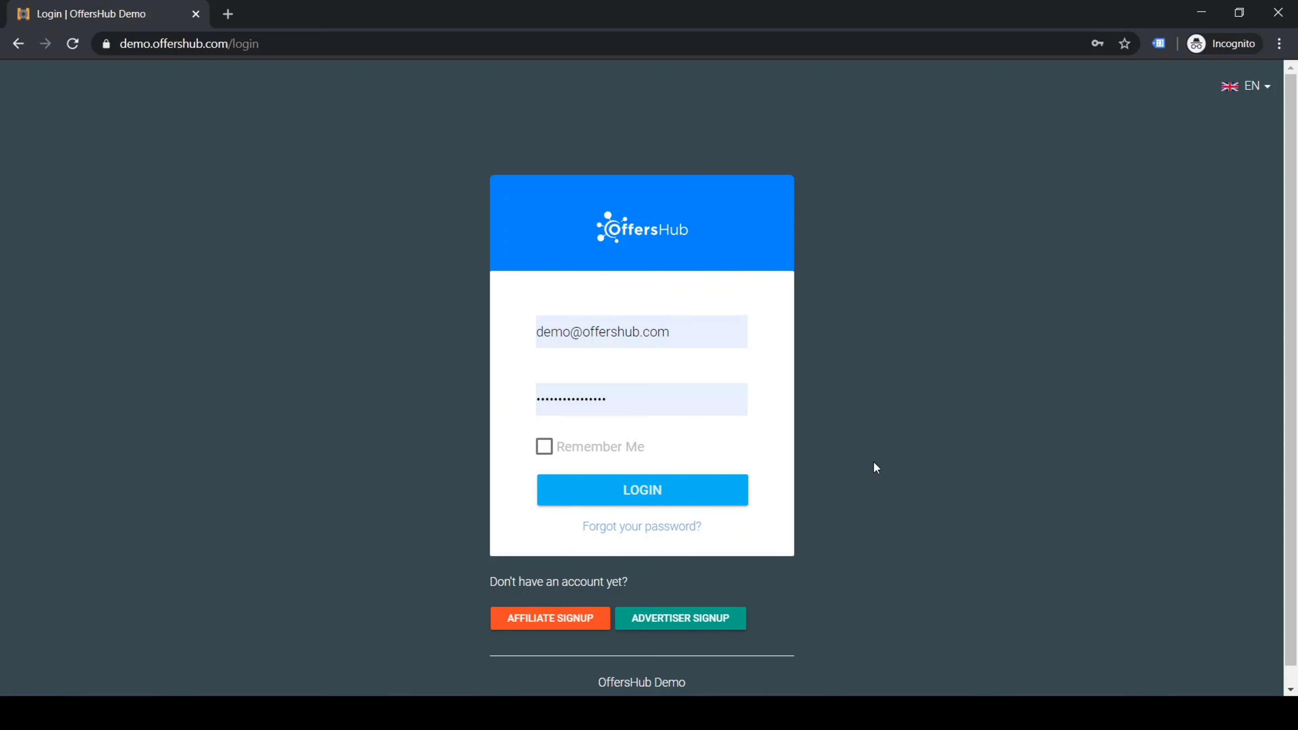
Step: Log in to the OffersHub demo with the prefilled credentials and choose the Admin account
{"action": "left_click", "coordinate": [618, 323]}
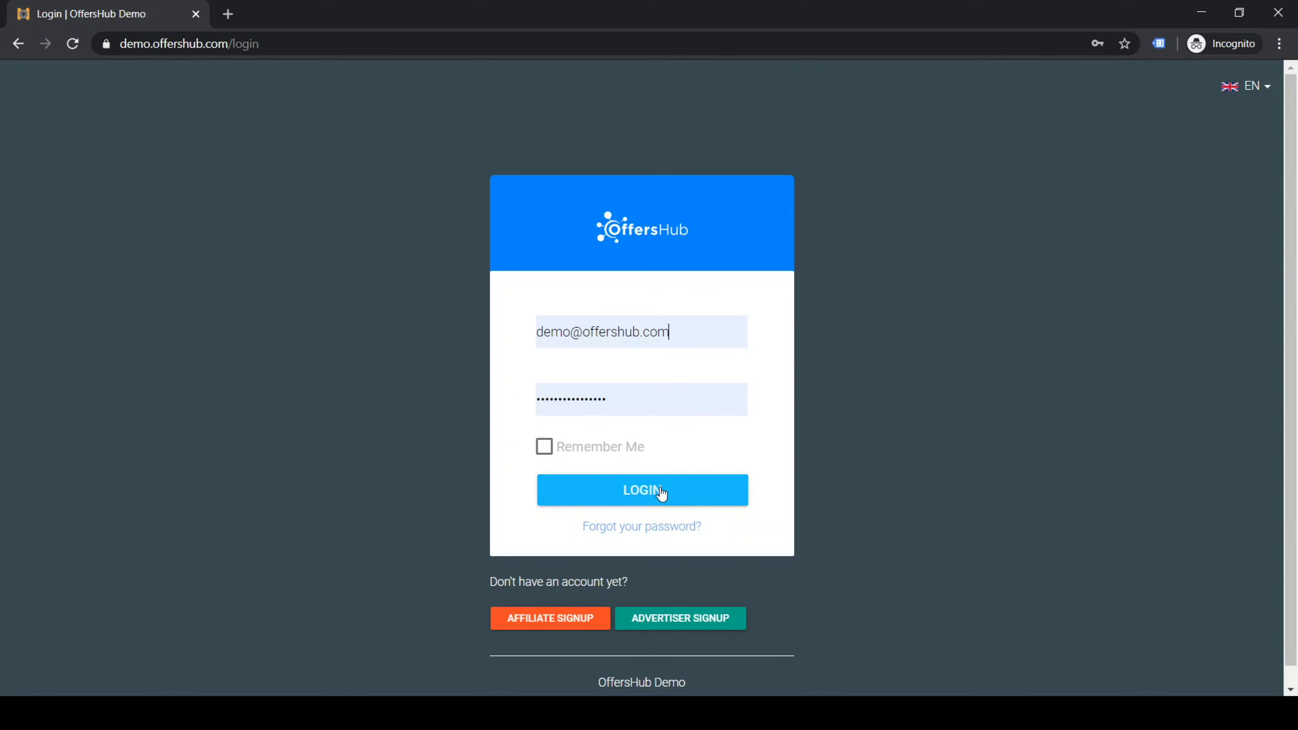
{"action": "left_click", "coordinate": [642, 500]}
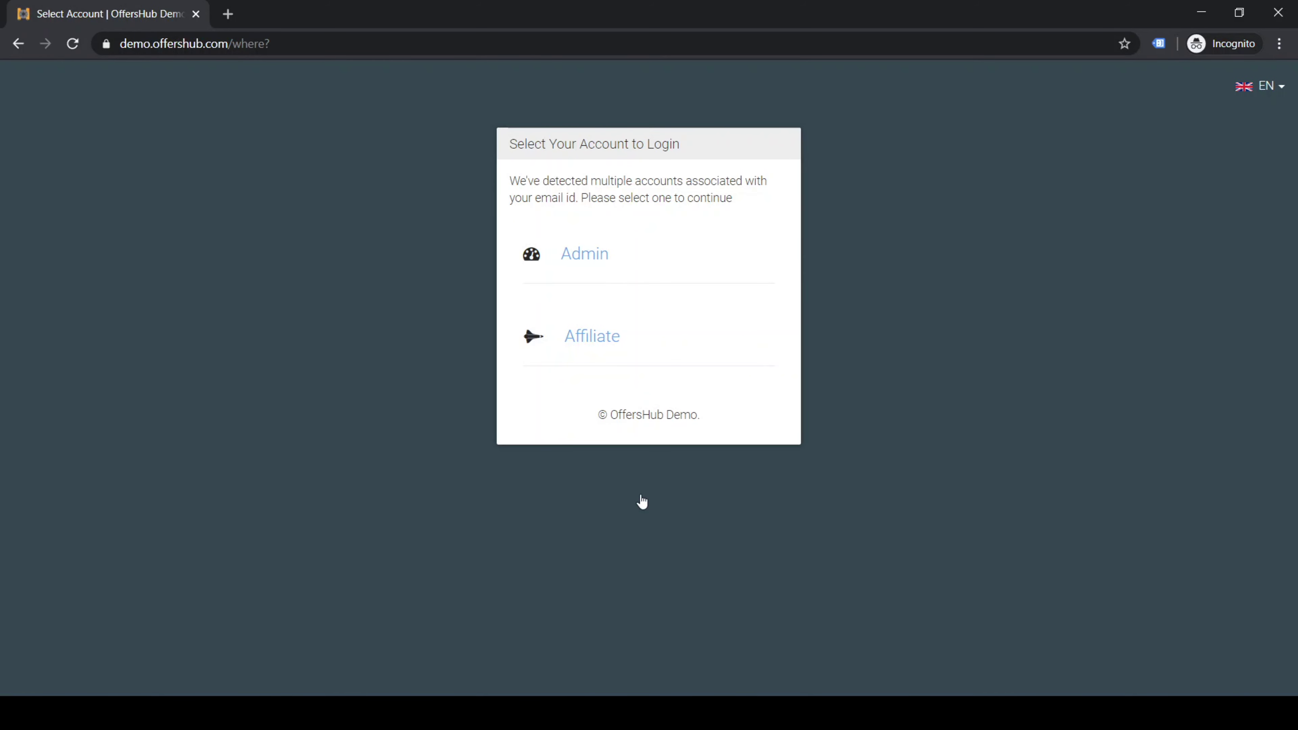
{"action": "left_click", "coordinate": [609, 251]}
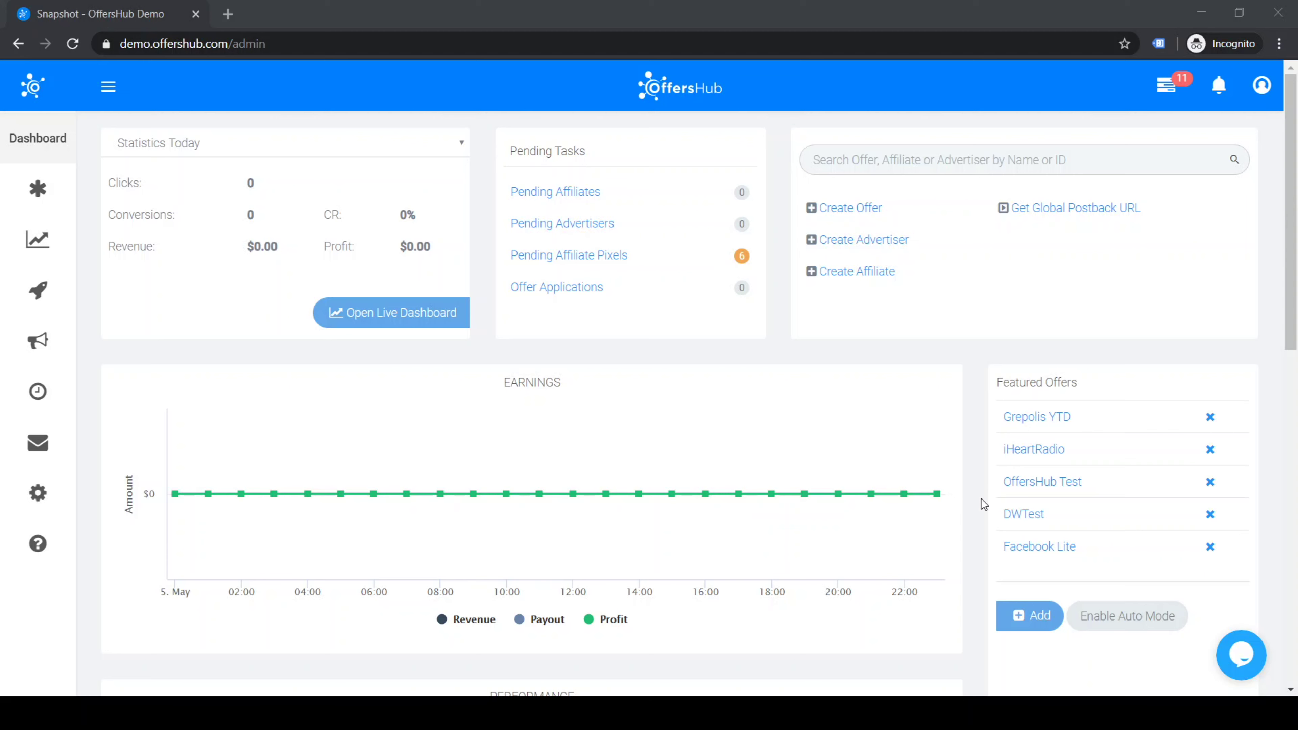
{"action": "left_click", "coordinate": [981, 26]}
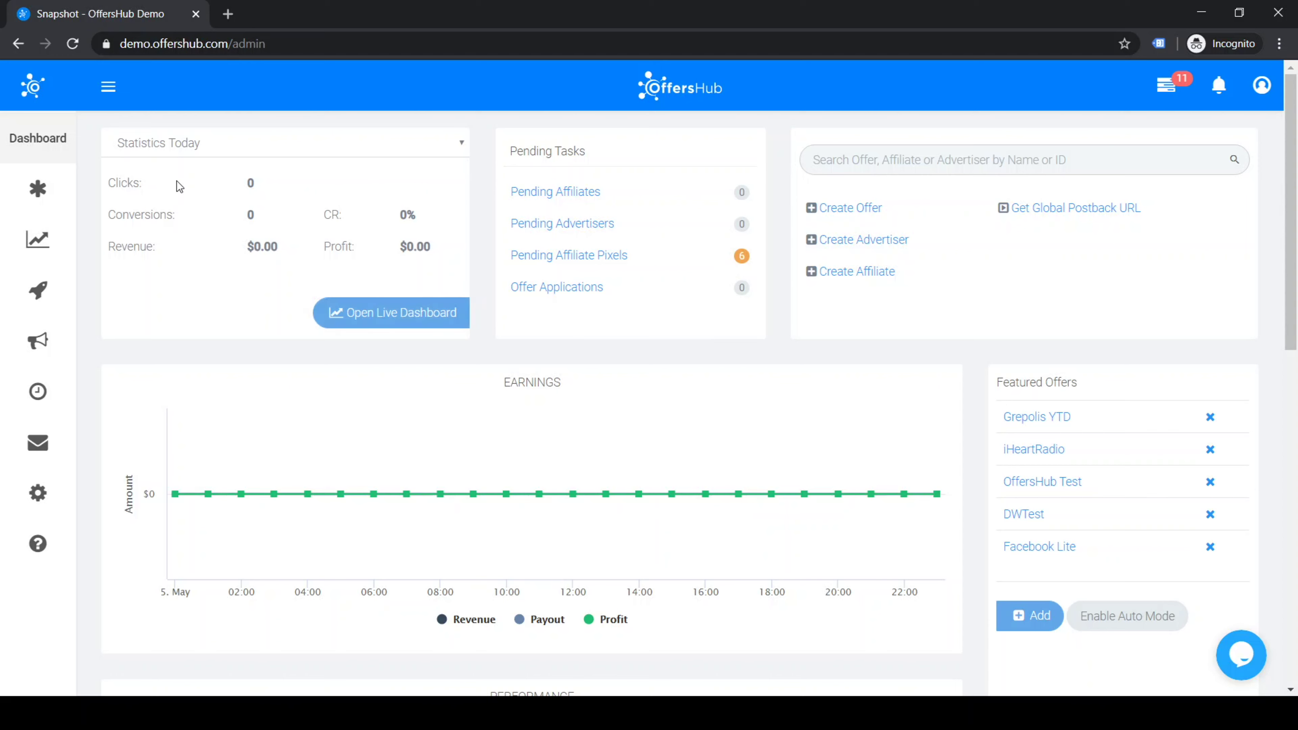
Step: Open the iHeartRadio offer from the offer management list and go to its tracking codes
{"action": "mouse_move", "coordinate": [46, 192]}
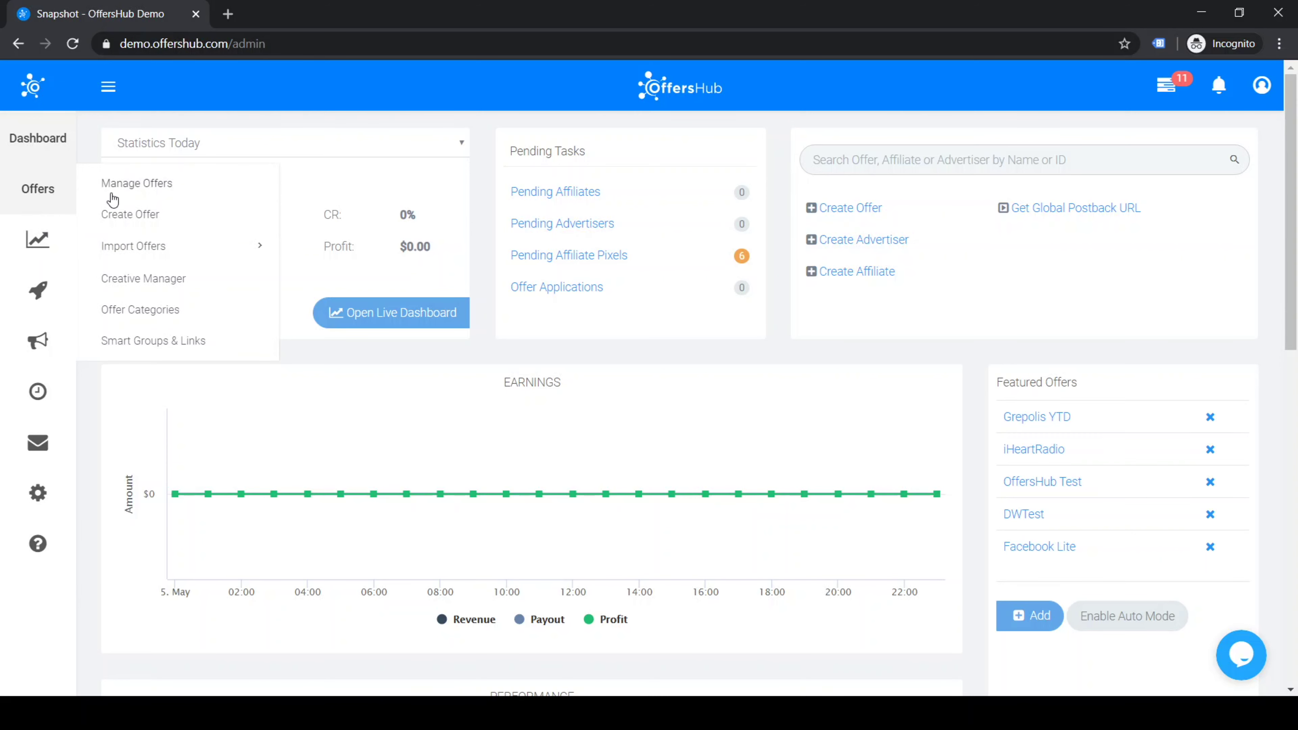
{"action": "left_click", "coordinate": [147, 190]}
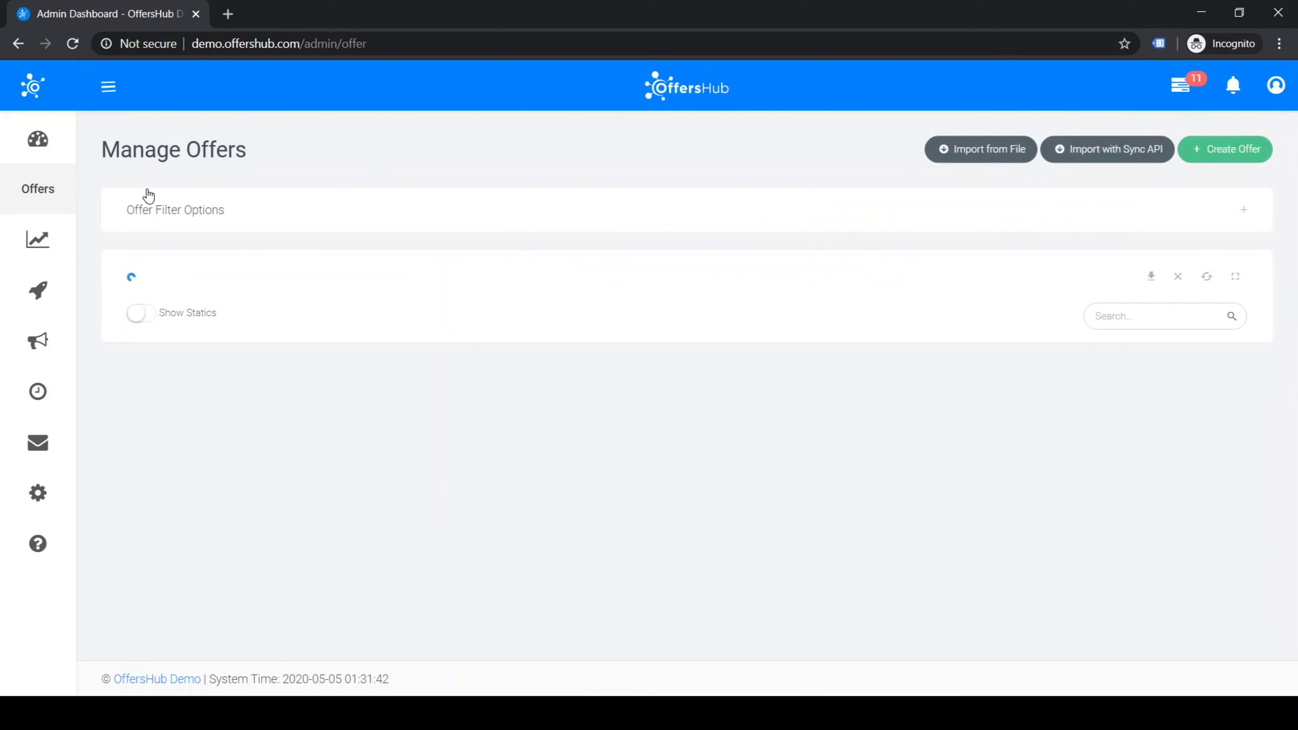
{"action": "scroll", "coordinate": [505, 263], "scroll_direction": "down", "scroll_amount": 3}
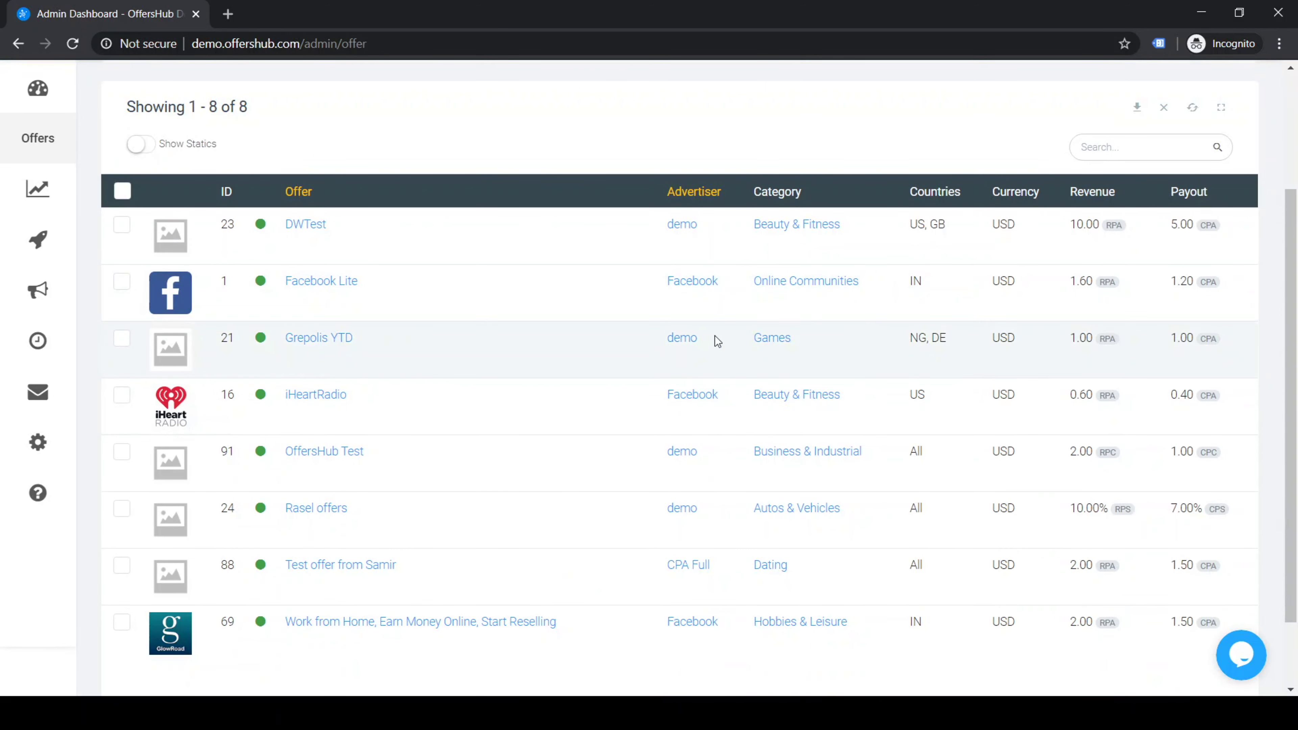
{"action": "left_click", "coordinate": [317, 395]}
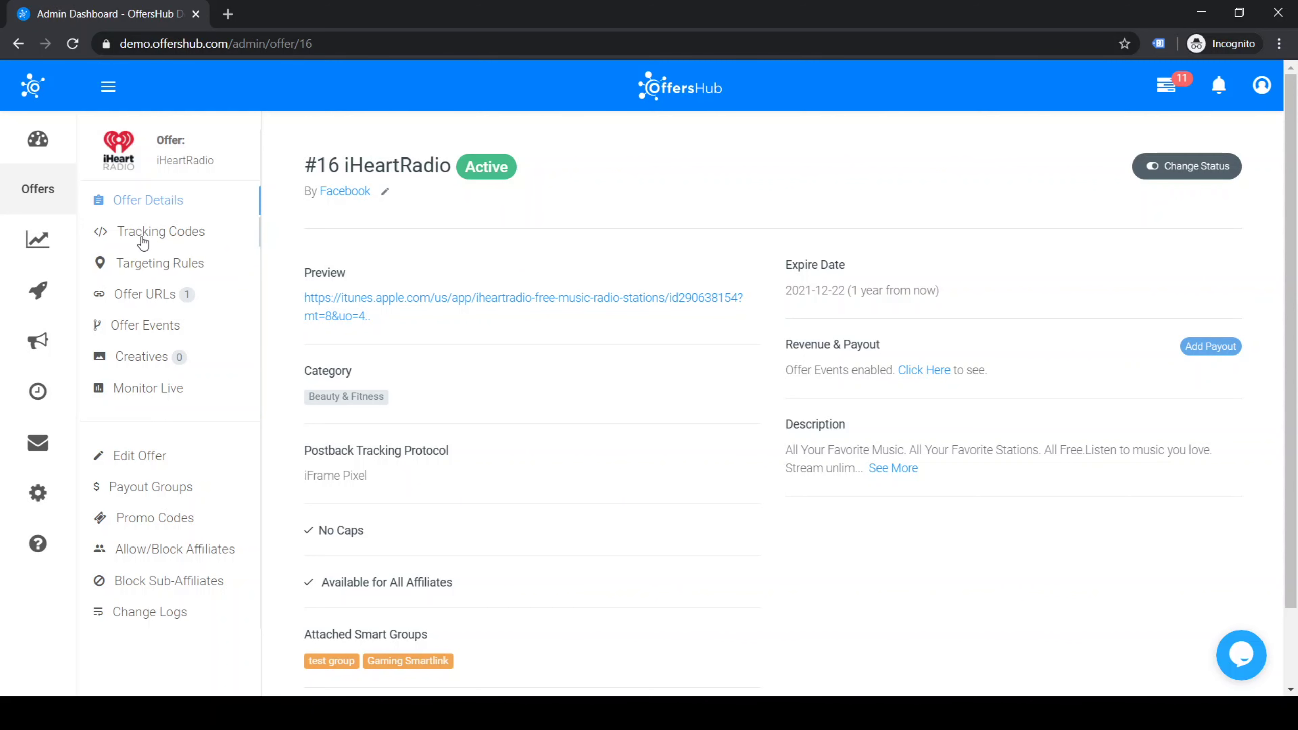
{"action": "left_click", "coordinate": [173, 240]}
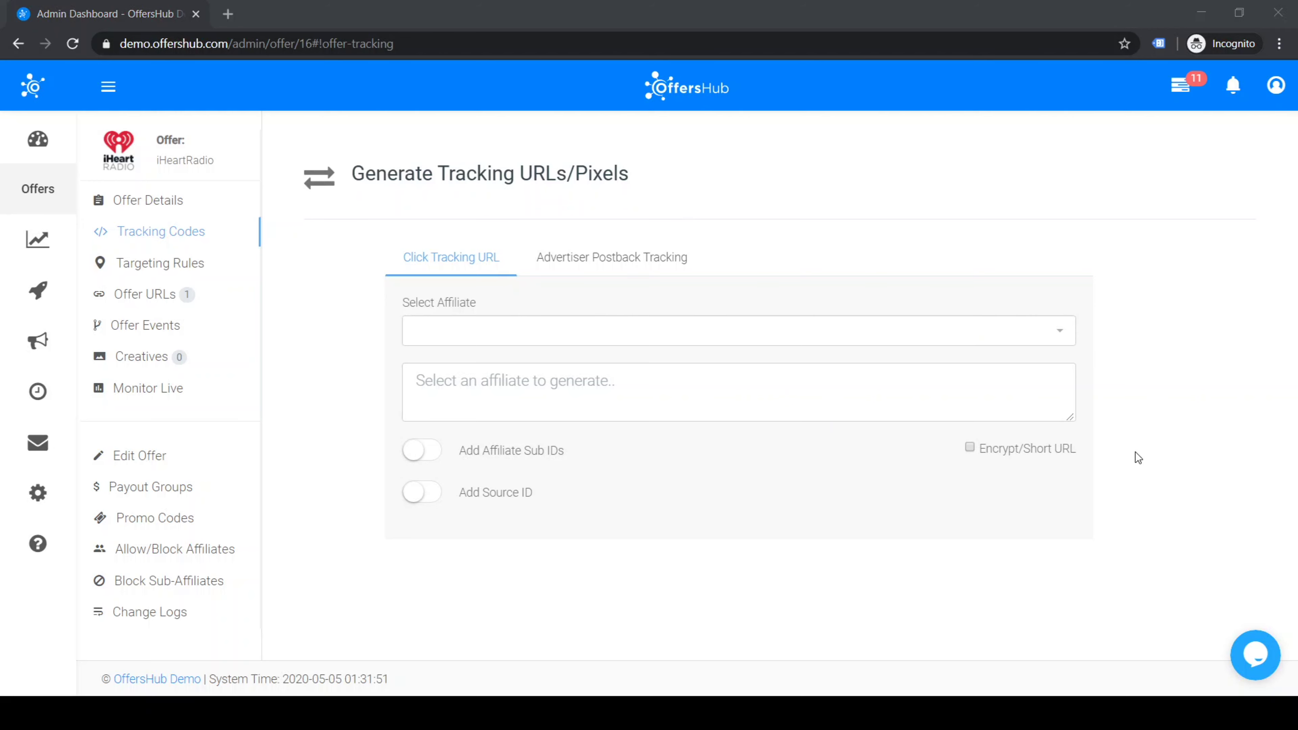
Step: Generate the offer's click tracking URL for the affiliate Demo
{"action": "left_click", "coordinate": [1132, 403]}
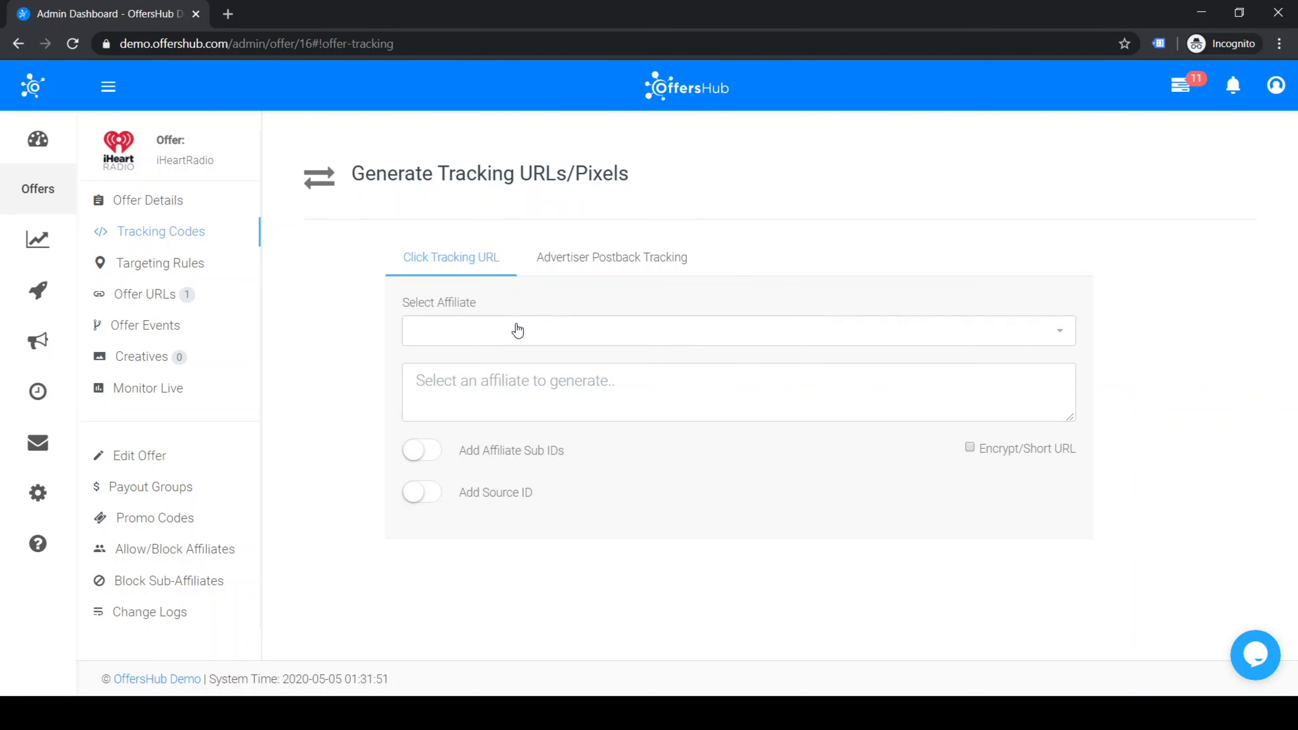
{"action": "left_click", "coordinate": [507, 336]}
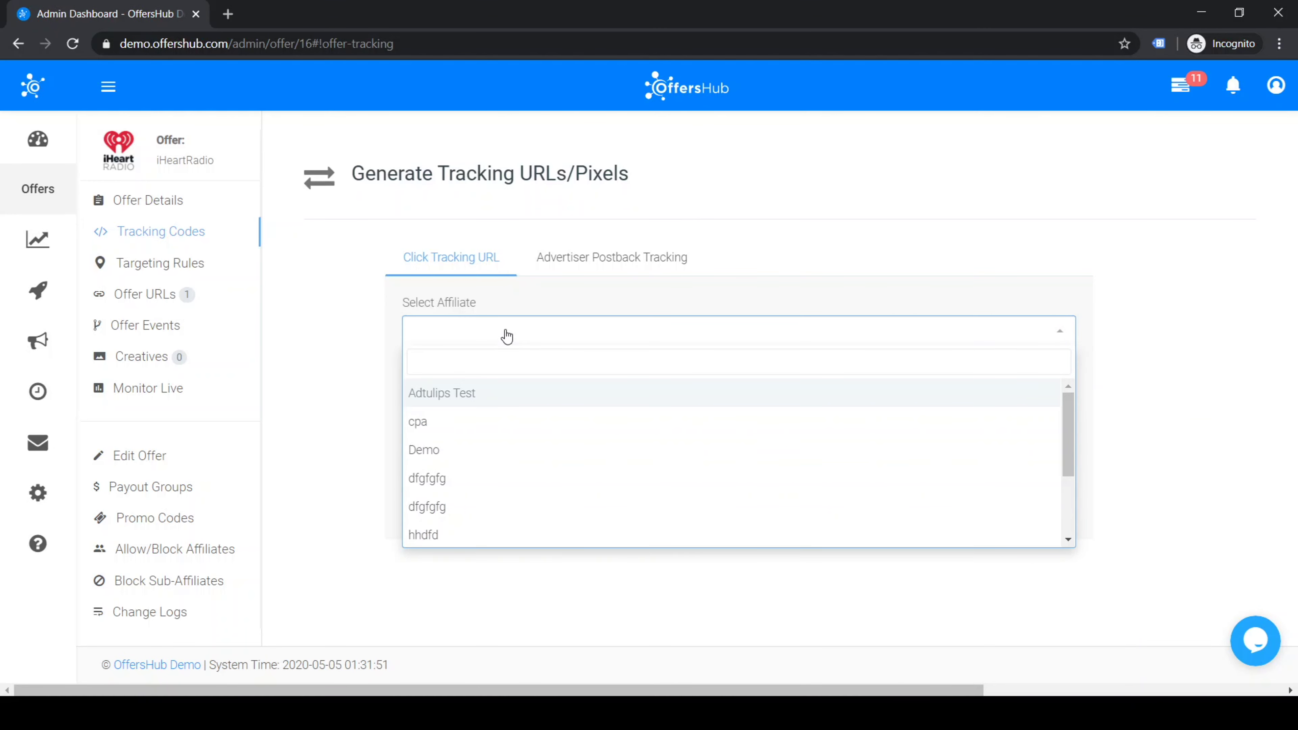
{"action": "left_click", "coordinate": [455, 453]}
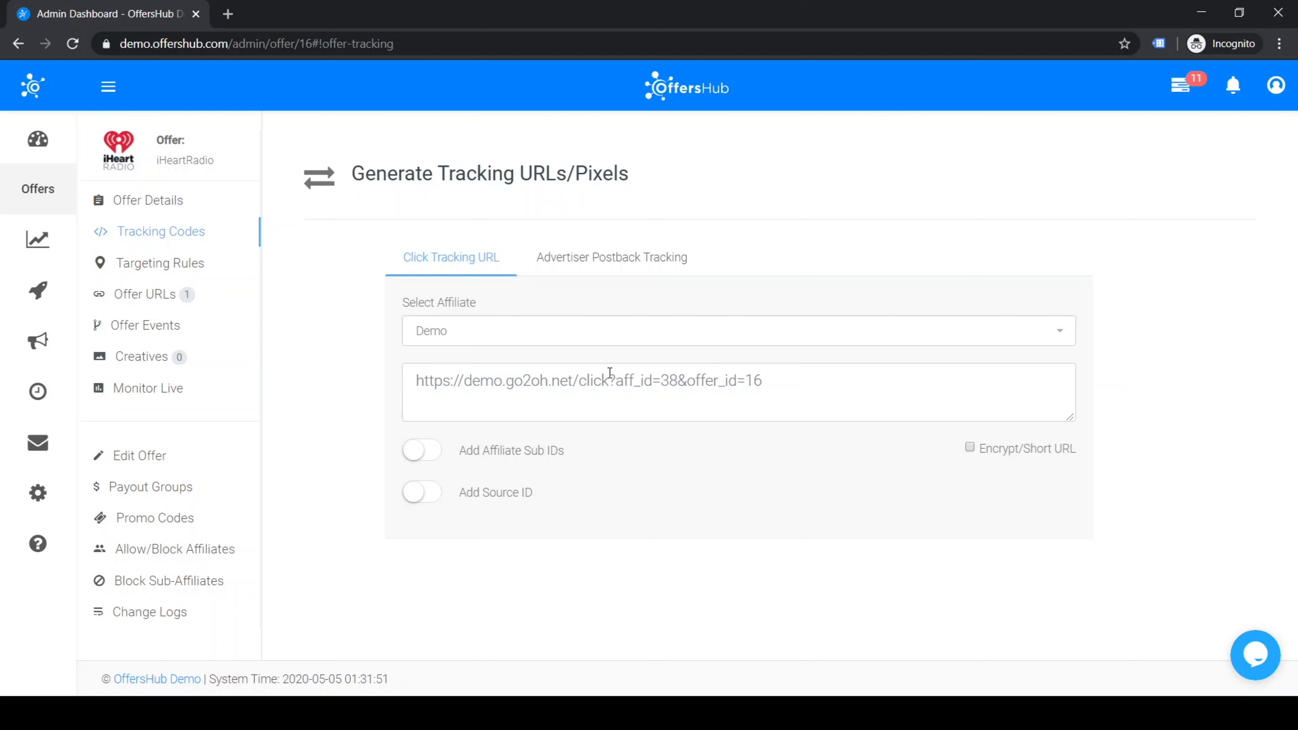
Step: Examine the aff_id and offer_id parameters in the generated click tracking URL
{"action": "mouse_move", "coordinate": [822, 385]}
{"action": "left_mouse_down"}
{"action": "mouse_move", "coordinate": [376, 385]}
{"action": "mouse_move", "coordinate": [819, 379]}
{"action": "left_mouse_up"}
{"action": "key", "text": "ctrl+a"}
{"action": "left_click", "coordinate": [859, 382]}
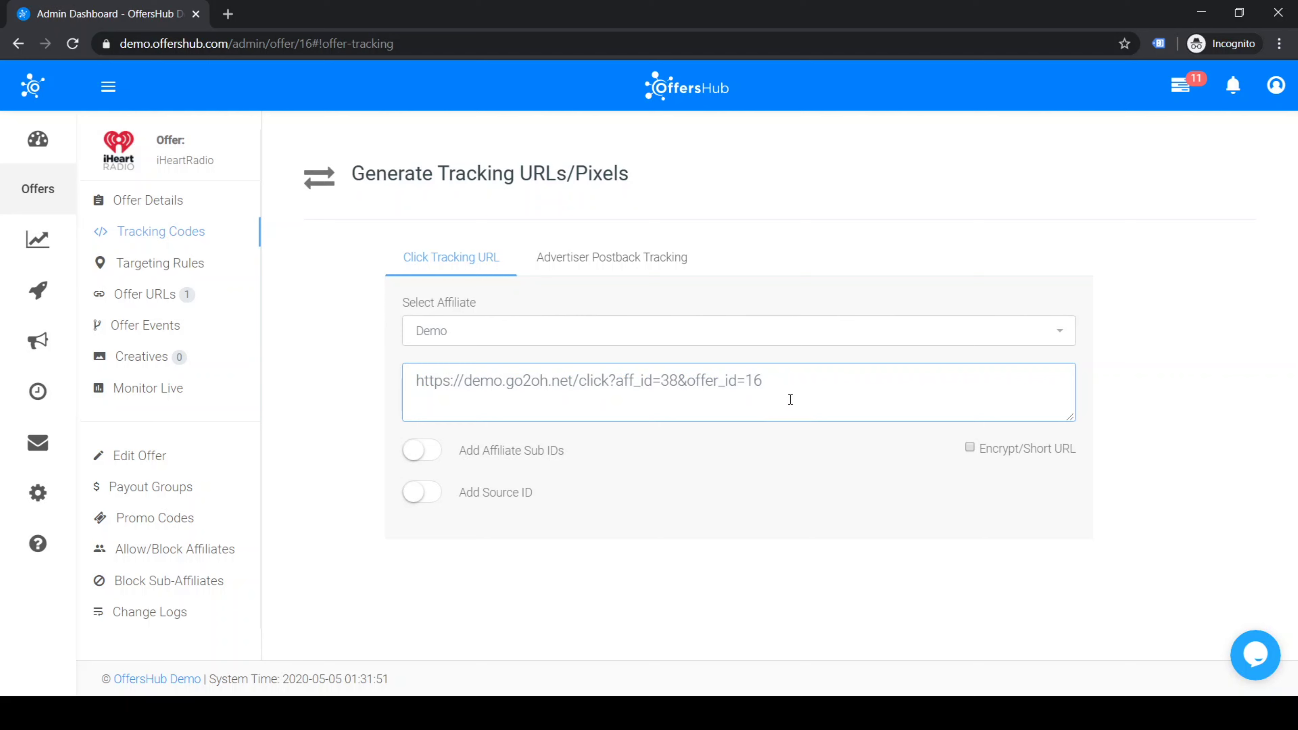
{"action": "left_click", "coordinate": [678, 382]}
{"action": "left_click_drag", "start_coordinate": [716, 382], "coordinate": [764, 382]}
{"action": "key", "text": "ctrl+a"}
{"action": "left_click", "coordinate": [812, 382]}
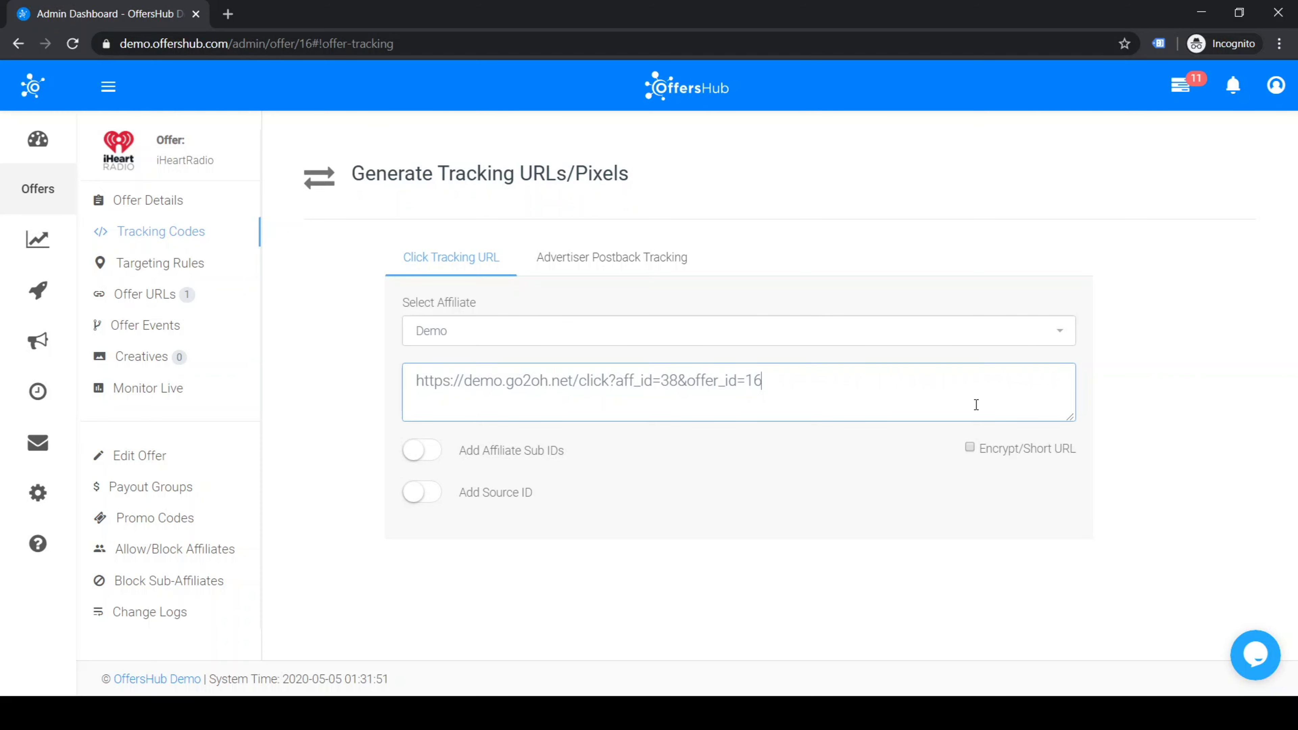
Step: Open help.offershub.com in a new browser tab, search for "click tra" and open the Click Tracking URL Paramaters article
{"action": "key", "text": "ctrl+t"}
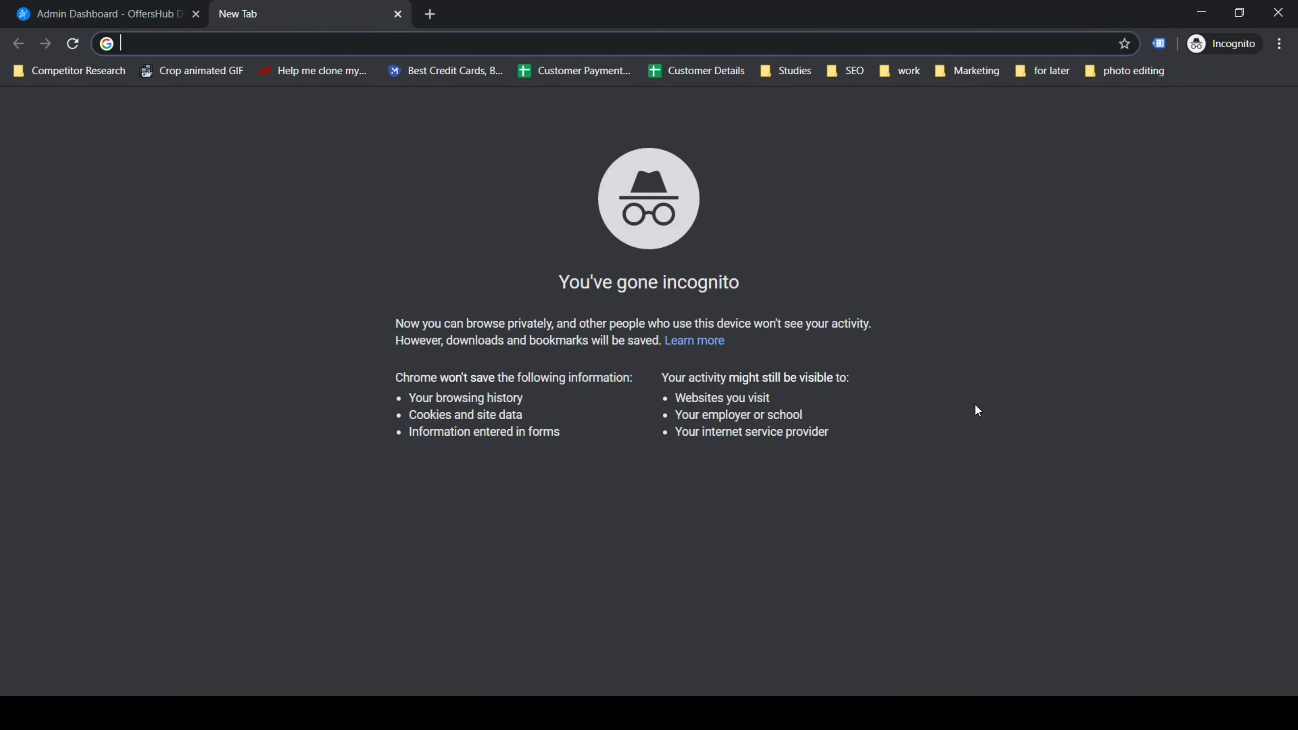
{"action": "type", "text": "hel"}
{"action": "key", "text": "Return"}
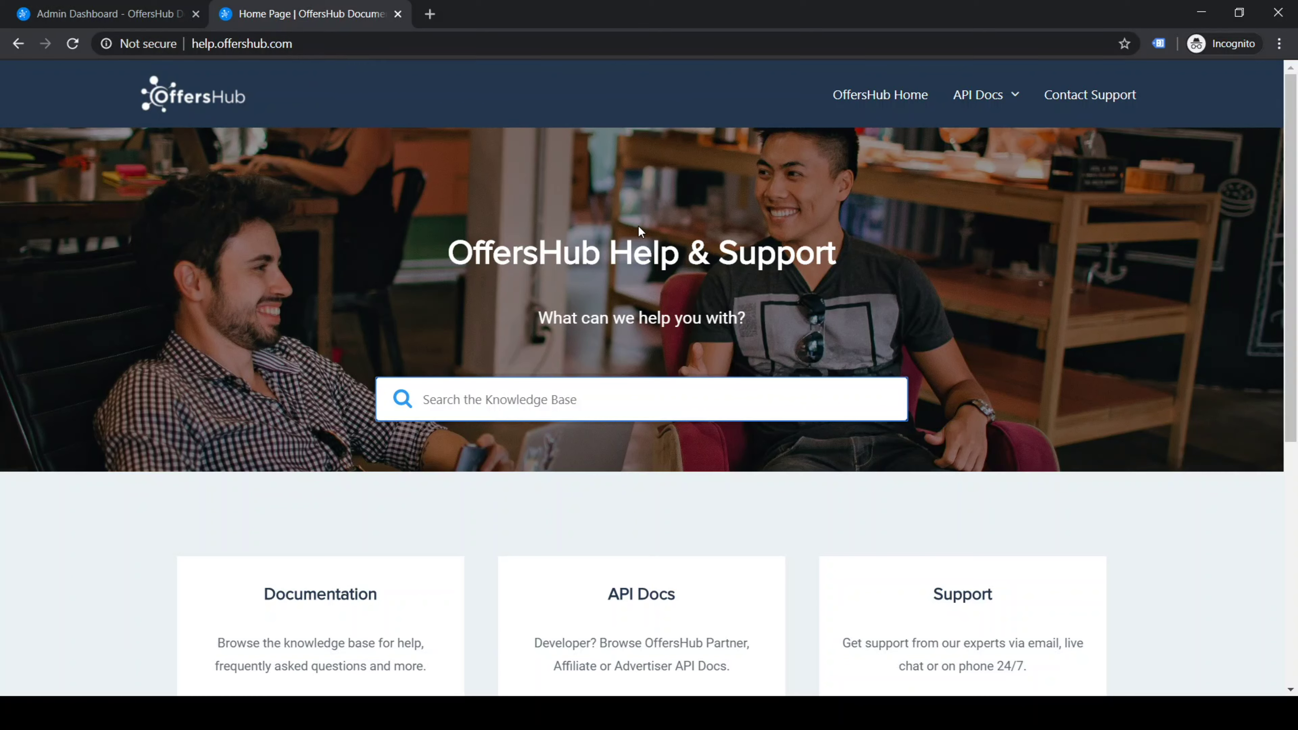
{"action": "type", "text": "click tra"}
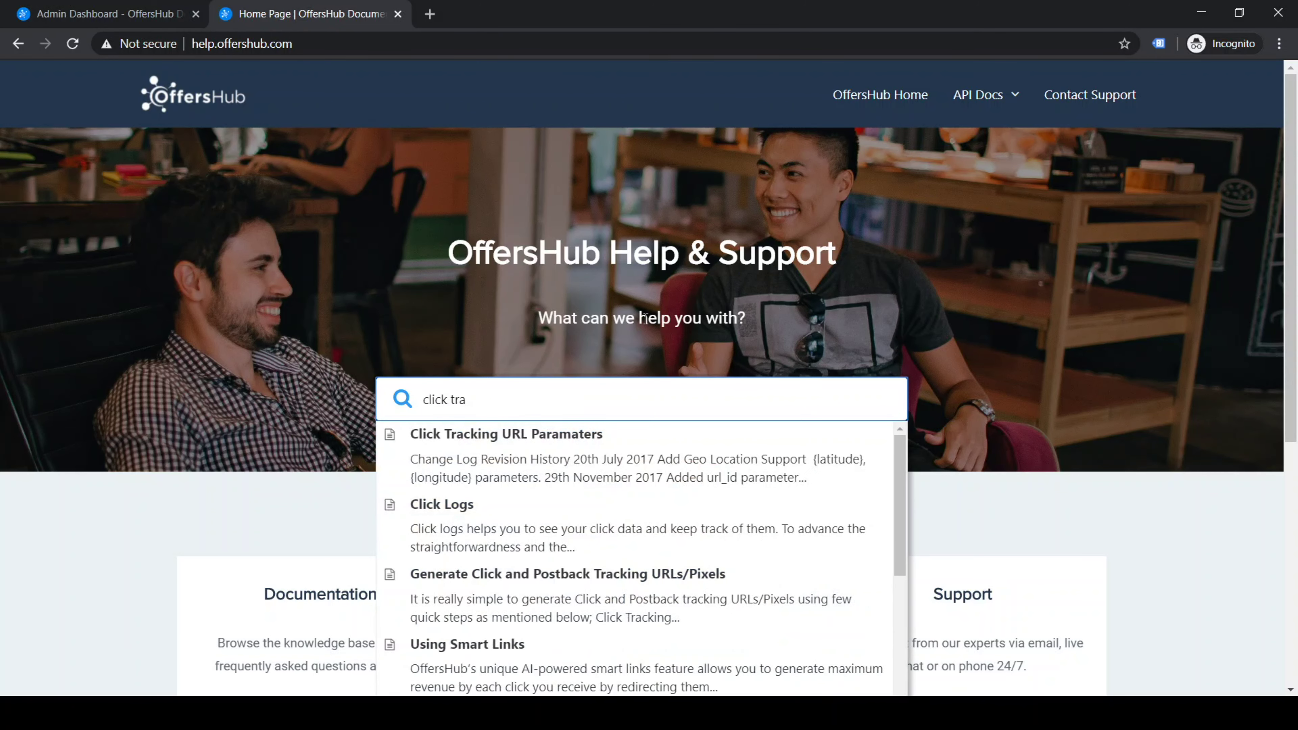
{"action": "left_click", "coordinate": [587, 452]}
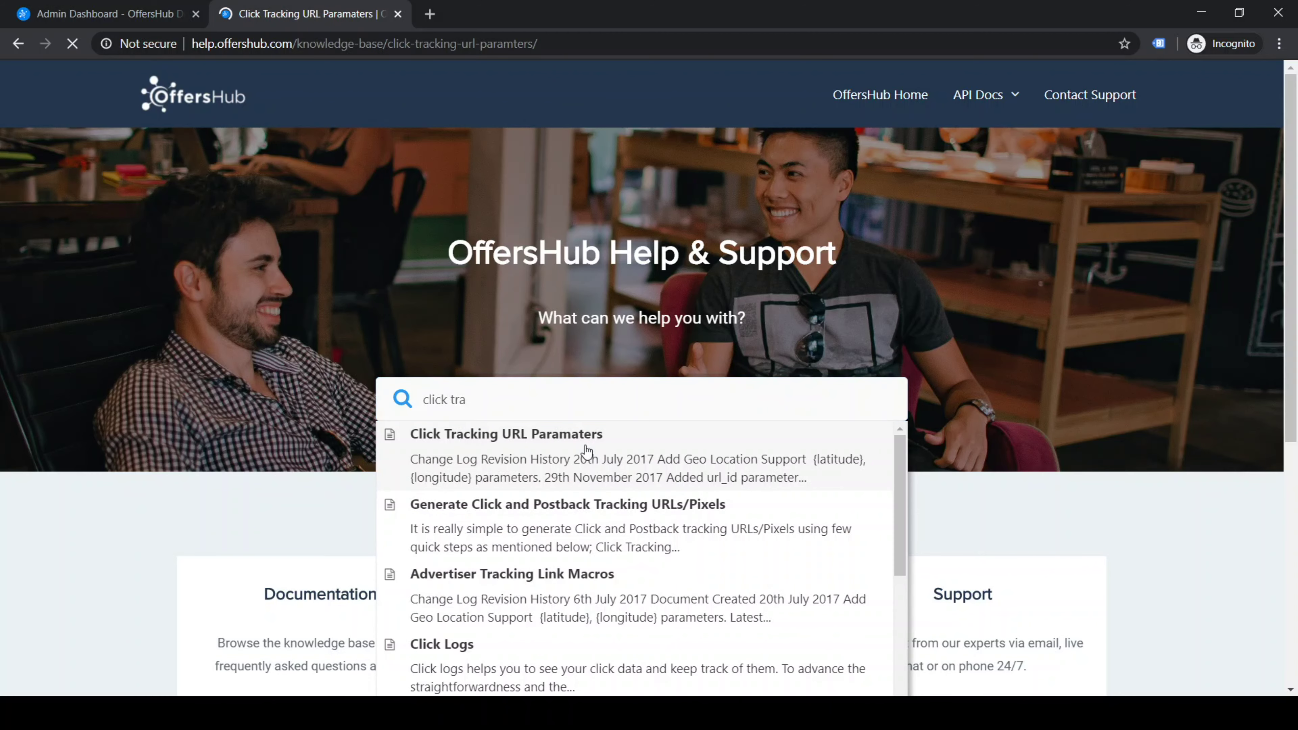
Step: Examine the Latest Parameters List in the article for the required and optional click tracking parameters
{"action": "scroll", "coordinate": [605, 424], "scroll_direction": "down", "scroll_amount": 15}
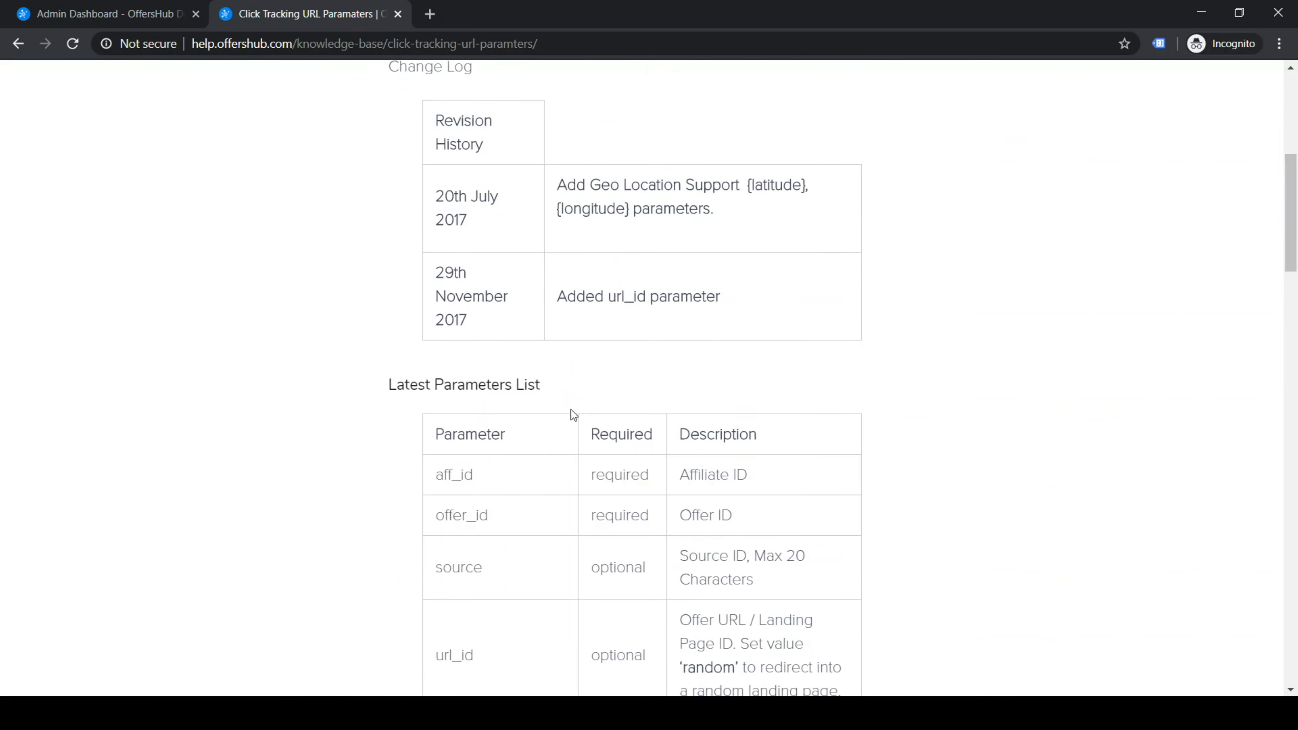
{"action": "scroll", "coordinate": [603, 389], "scroll_direction": "down", "scroll_amount": 20}
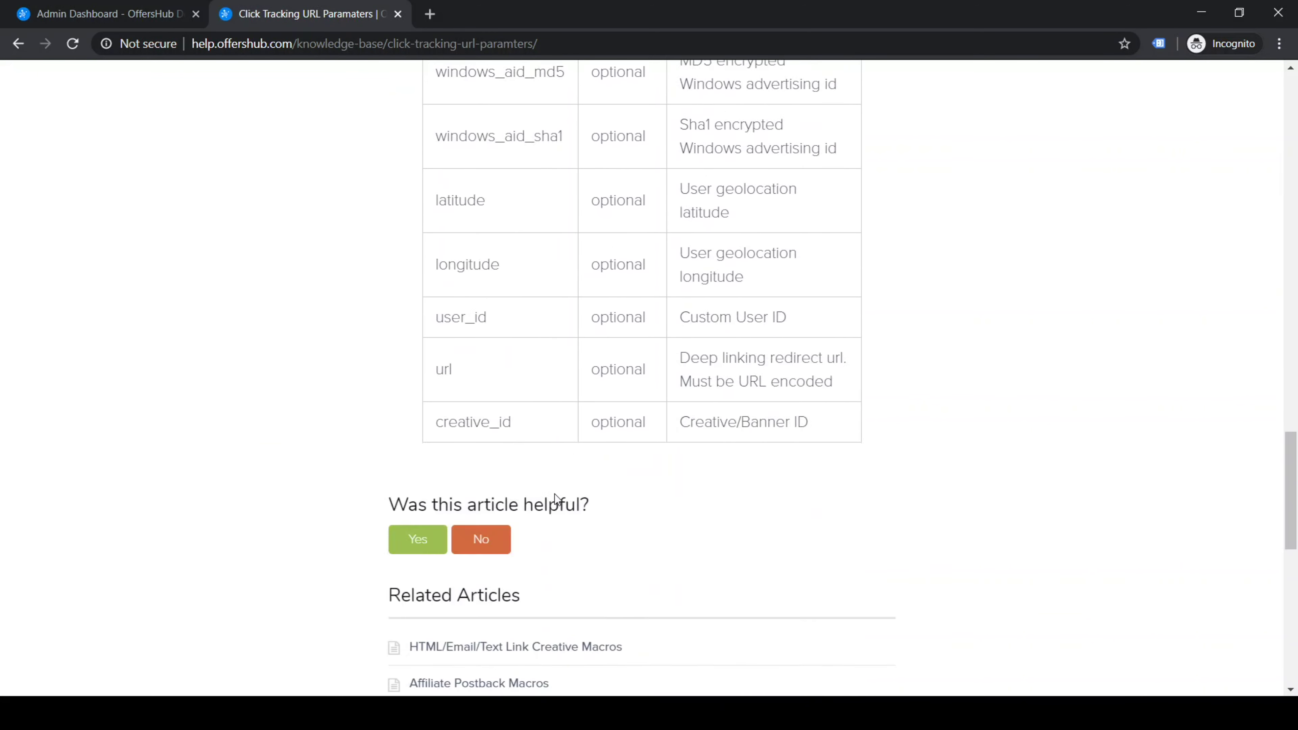
{"action": "scroll", "coordinate": [533, 470], "scroll_direction": "up", "scroll_amount": 14}
{"action": "scroll", "coordinate": [531, 393], "scroll_direction": "up", "scroll_amount": 10}
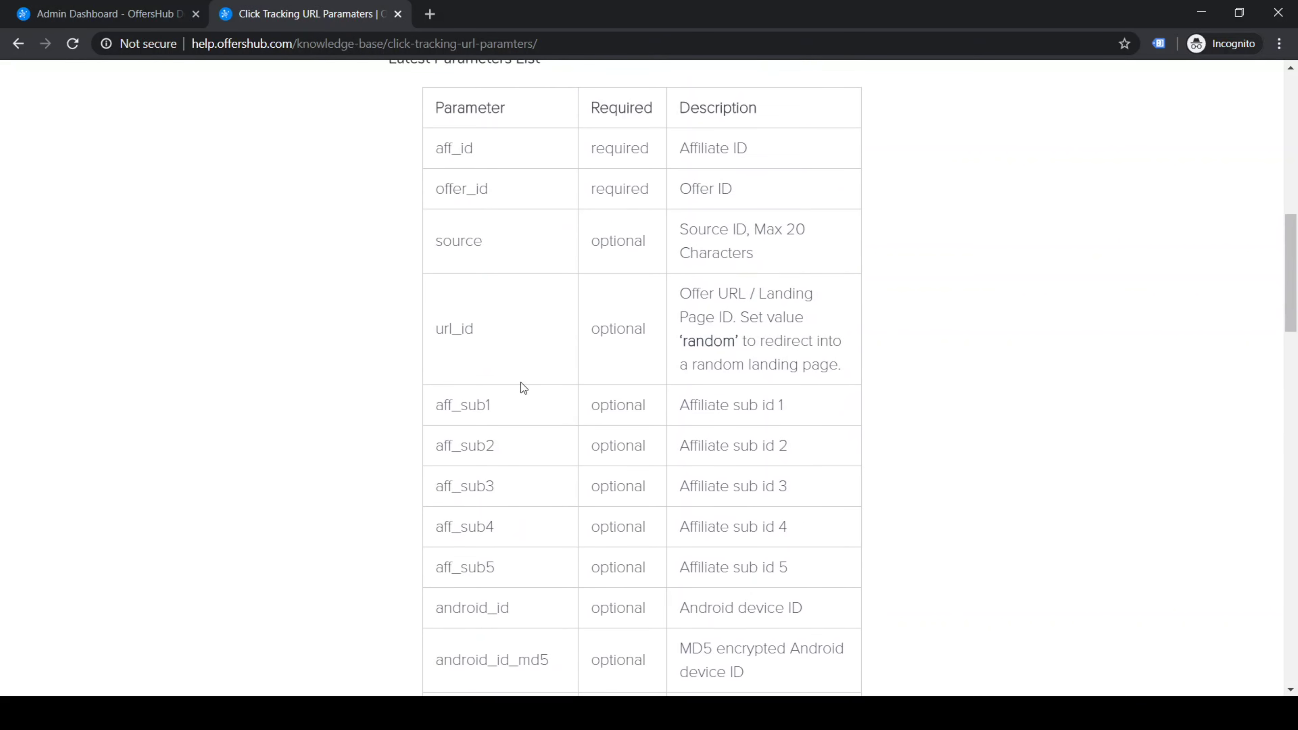
{"action": "scroll", "coordinate": [522, 385], "scroll_direction": "down", "scroll_amount": 12}
{"action": "scroll", "coordinate": [535, 423], "scroll_direction": "up", "scroll_amount": 2}
{"action": "left_click_drag", "start_coordinate": [520, 185], "coordinate": [429, 186]}
{"action": "scroll", "coordinate": [509, 286], "scroll_direction": "up", "scroll_amount": 7}
{"action": "left_click", "coordinate": [471, 333]}
{"action": "scroll", "coordinate": [475, 337], "scroll_direction": "up", "scroll_amount": 8}
{"action": "scroll", "coordinate": [491, 352], "scroll_direction": "up", "scroll_amount": 8}
{"action": "scroll", "coordinate": [669, 450], "scroll_direction": "down", "scroll_amount": 20}
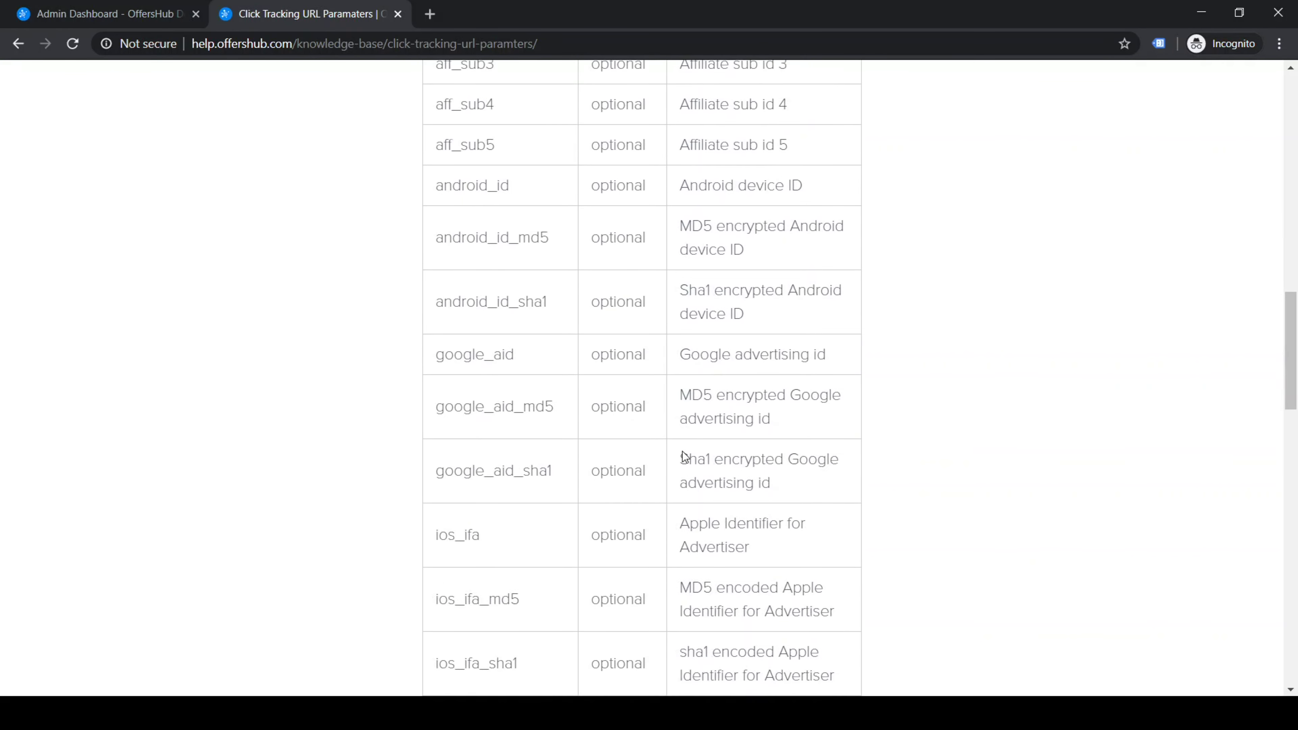
{"action": "scroll", "coordinate": [546, 434], "scroll_direction": "down", "scroll_amount": 12}
{"action": "scroll", "coordinate": [597, 521], "scroll_direction": "up", "scroll_amount": 18}
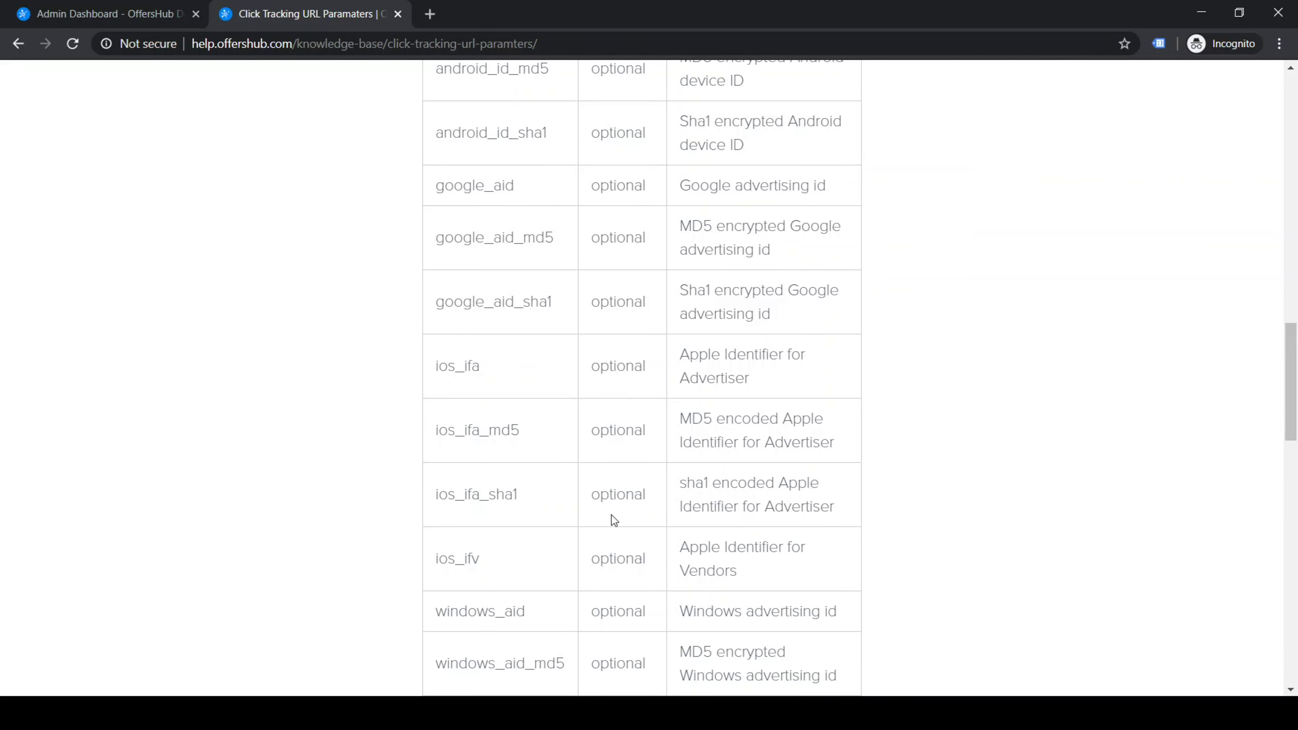
{"action": "scroll", "coordinate": [654, 491], "scroll_direction": "up", "scroll_amount": 8}
{"action": "scroll", "coordinate": [686, 472], "scroll_direction": "down", "scroll_amount": 4}
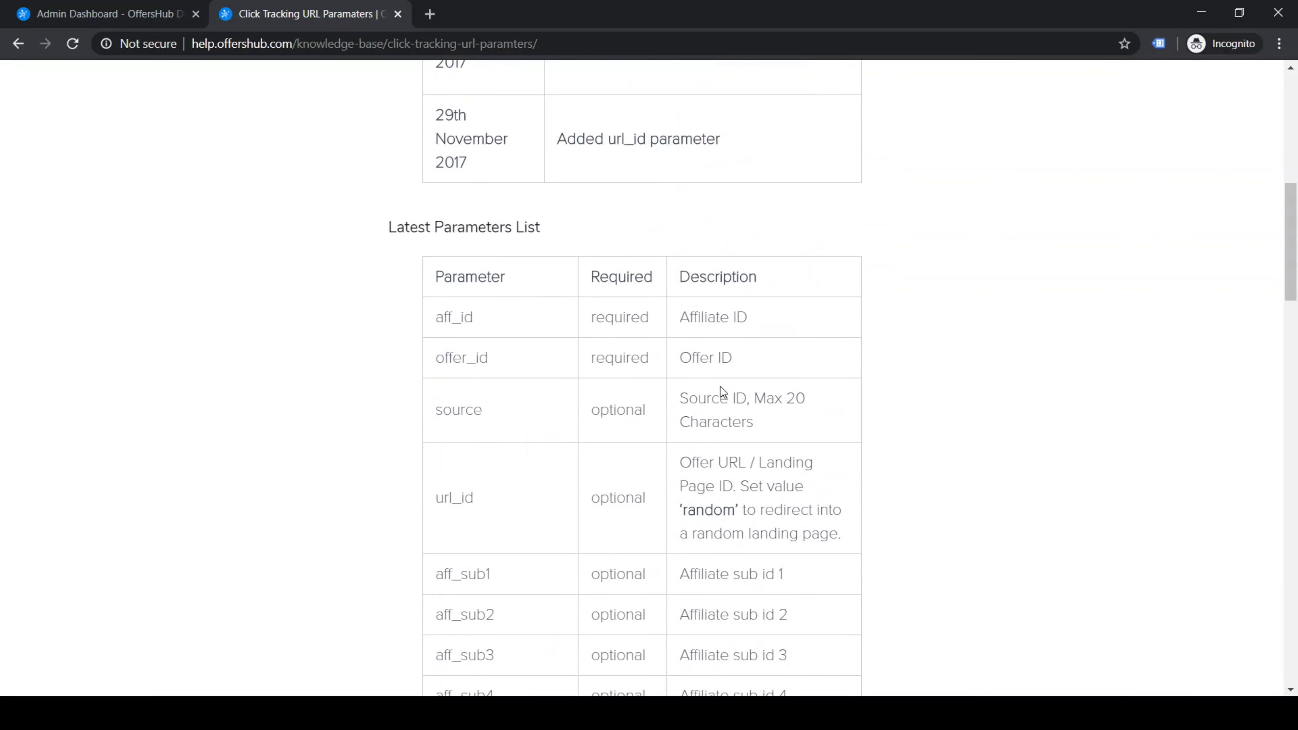
{"action": "scroll", "coordinate": [755, 489], "scroll_direction": "down", "scroll_amount": 5}
Step: Return to the iHeartRadio tracking codes page and display its Advertiser Postback Tracking code
{"action": "left_click", "coordinate": [107, 14]}
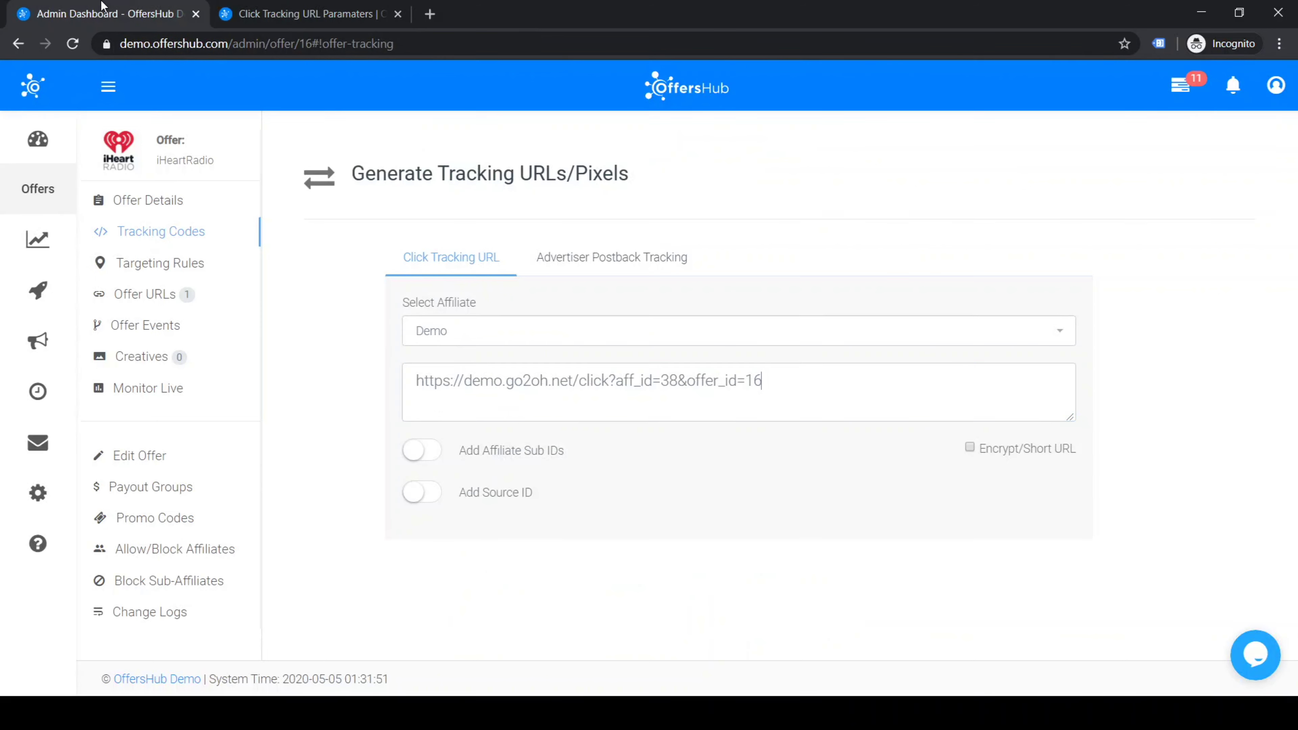
{"action": "left_click", "coordinate": [562, 265]}
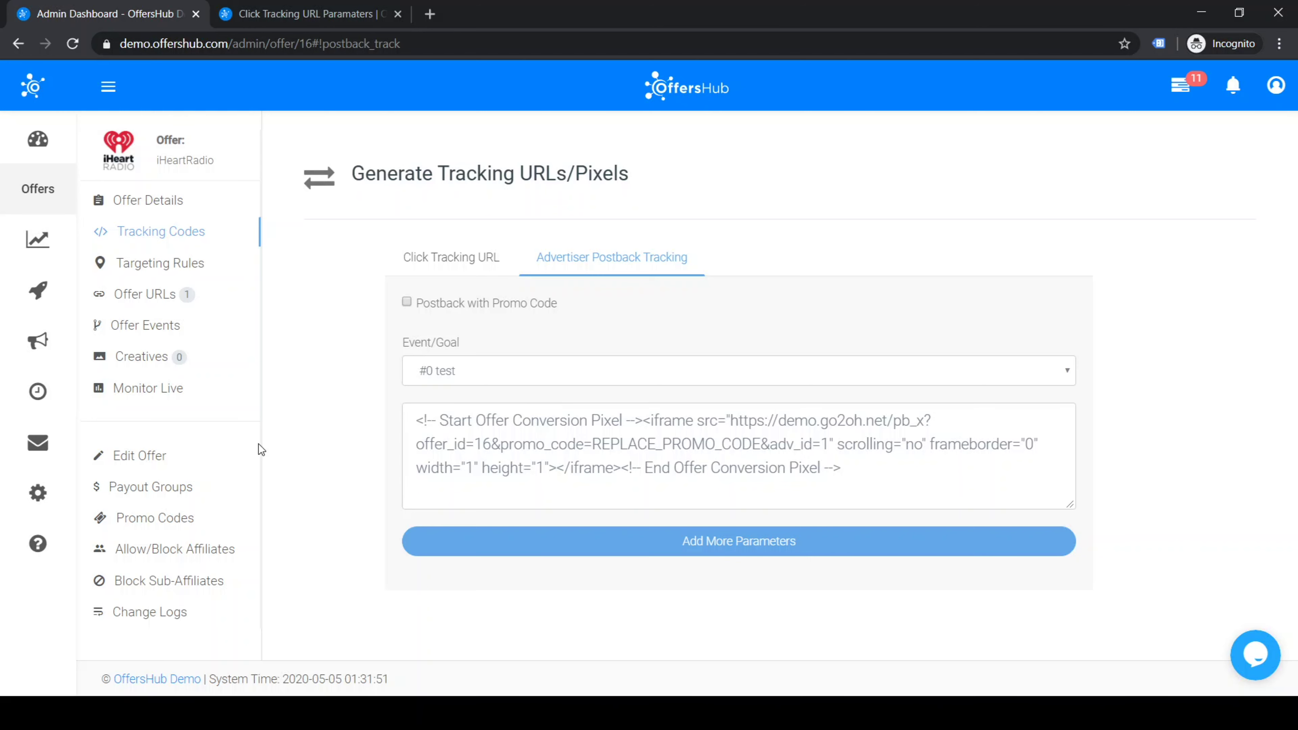
Step: Open the iHeartRadio offer for editing and set its postback tracking protocol to Server Postback (S2S)
{"action": "left_click", "coordinate": [159, 463]}
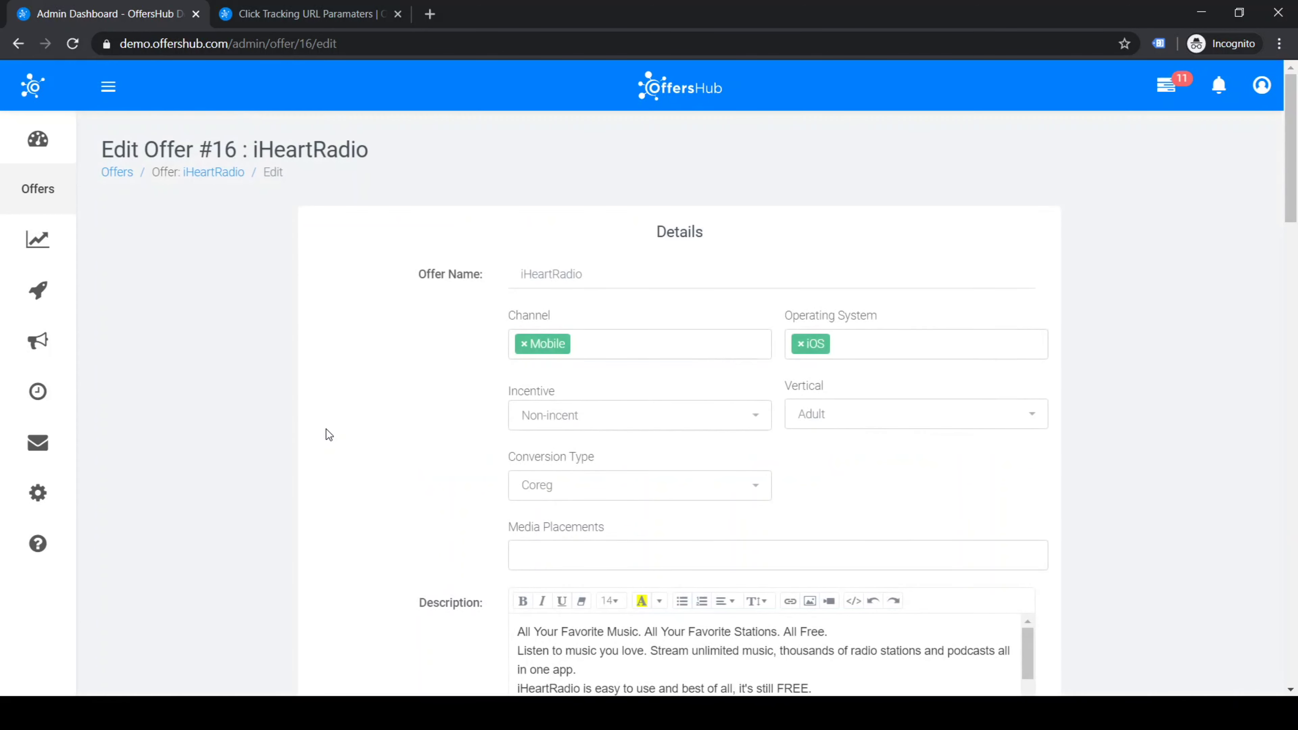
{"action": "scroll", "coordinate": [435, 432], "scroll_direction": "down", "scroll_amount": 6}
{"action": "scroll", "coordinate": [453, 443], "scroll_direction": "down", "scroll_amount": 8}
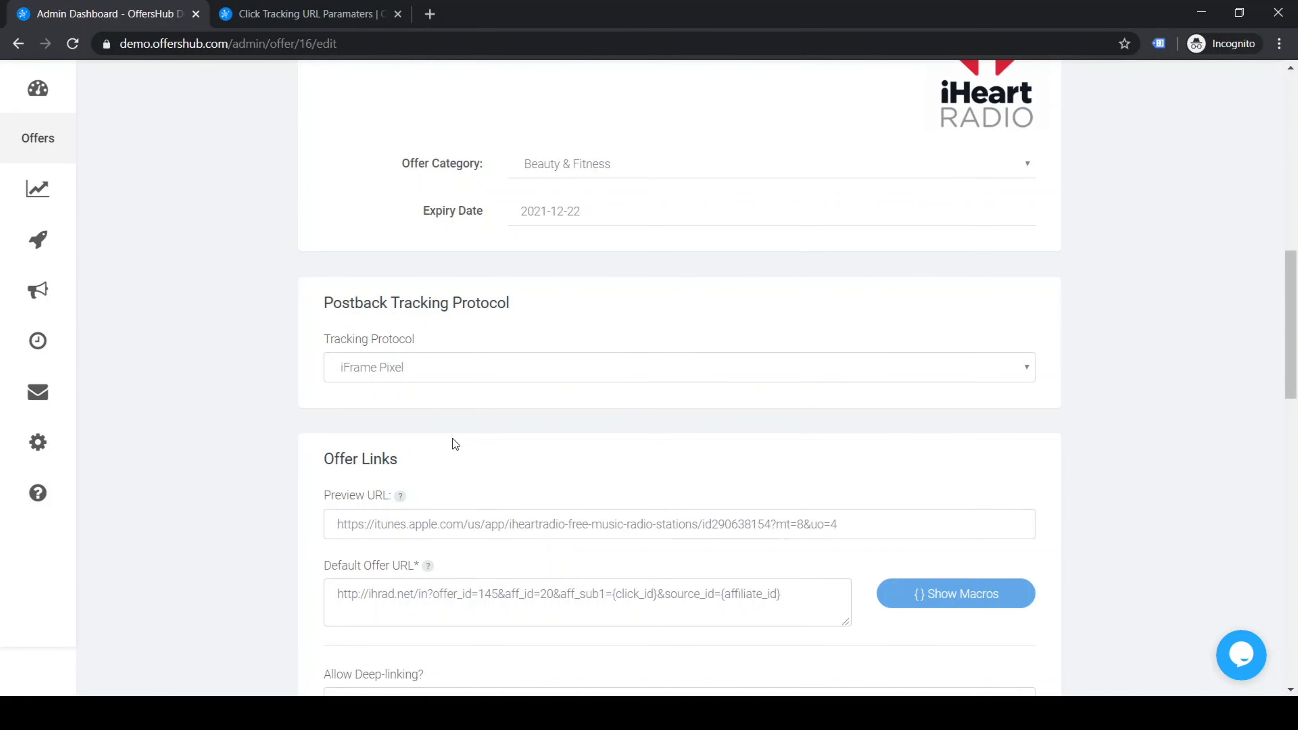
{"action": "left_click_drag", "start_coordinate": [328, 306], "coordinate": [532, 314]}
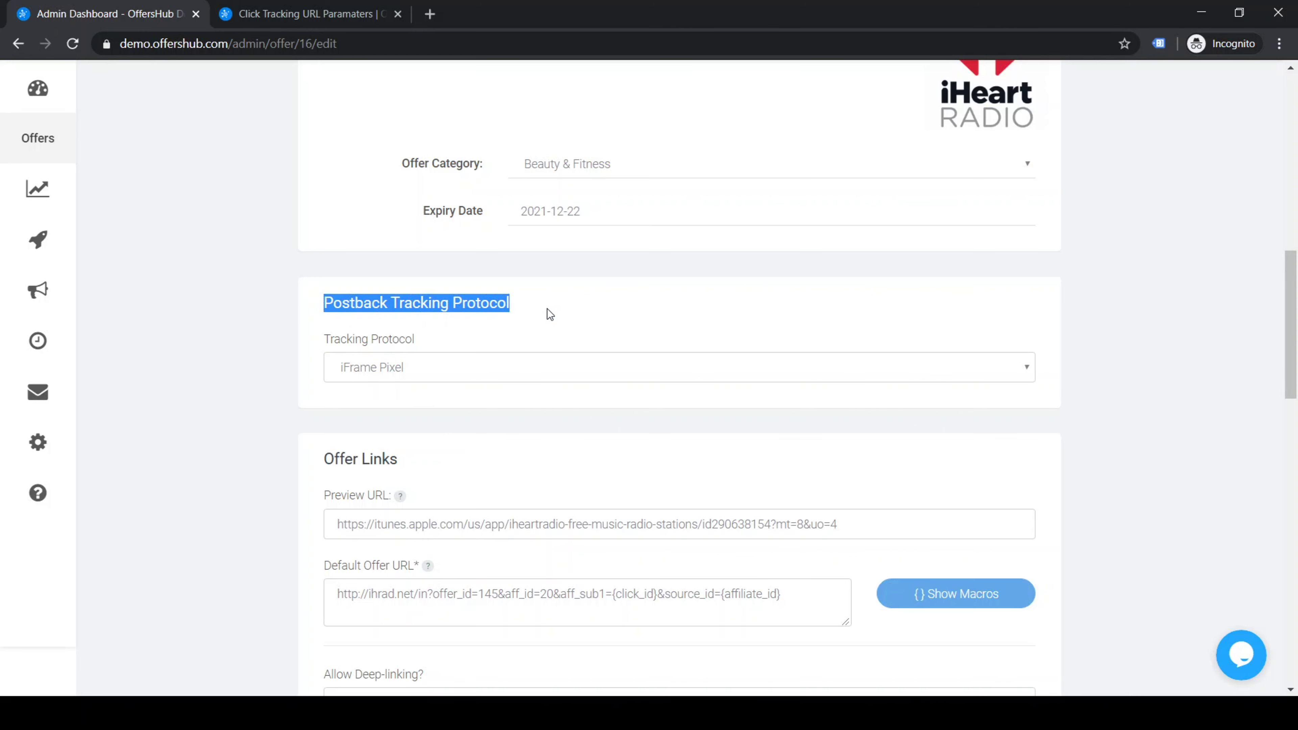
{"action": "left_click", "coordinate": [506, 316]}
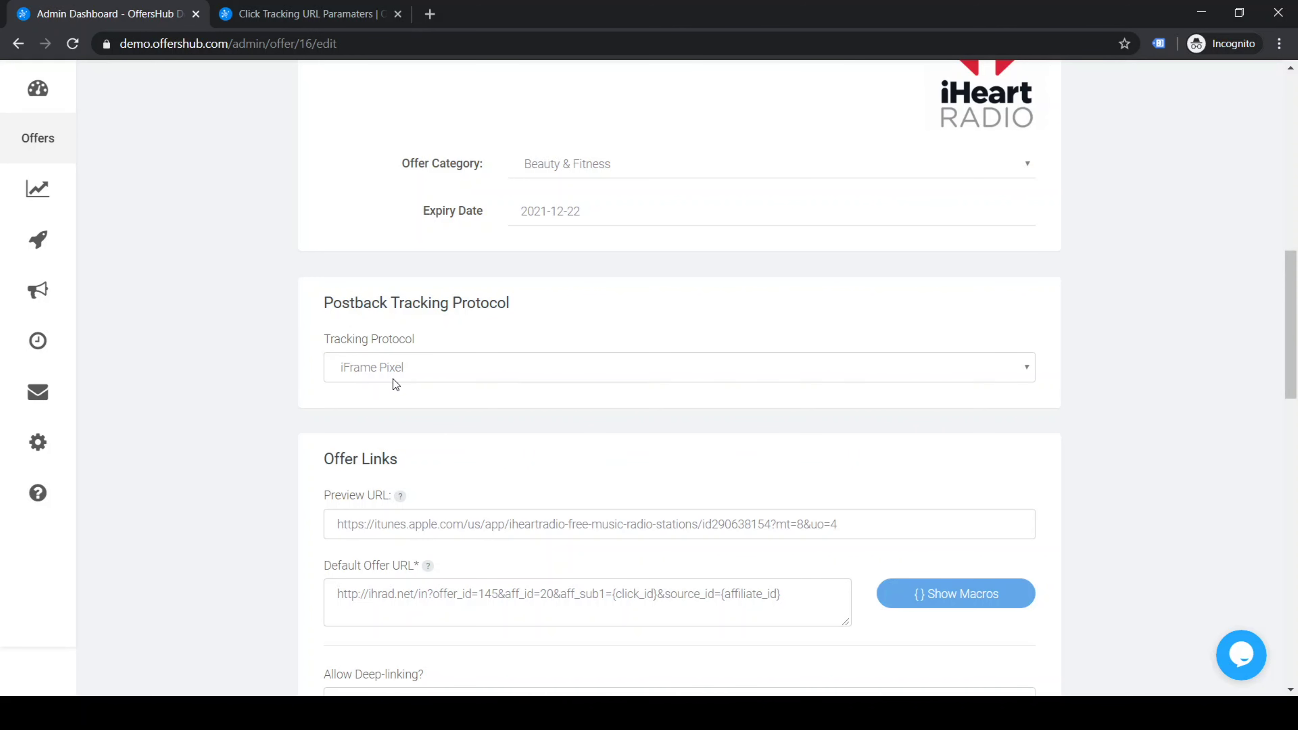
{"action": "left_click", "coordinate": [424, 380]}
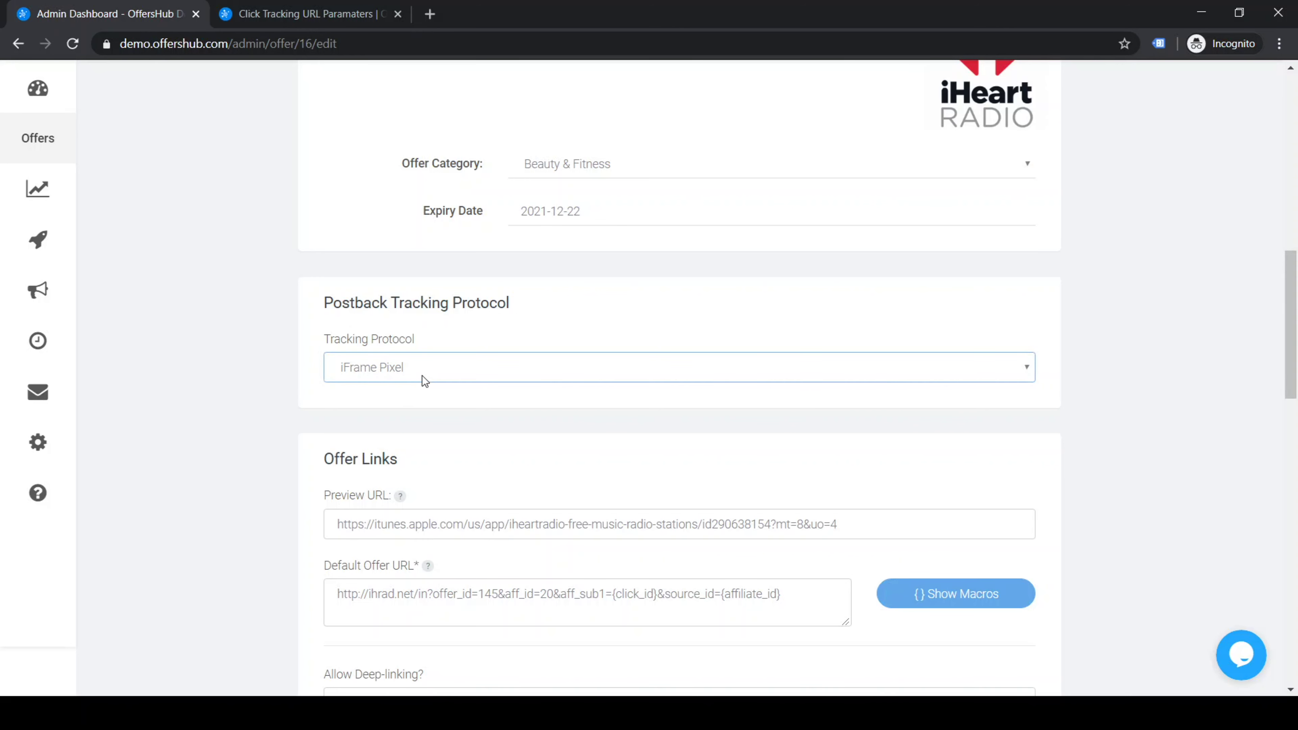
{"action": "left_click", "coordinate": [418, 394]}
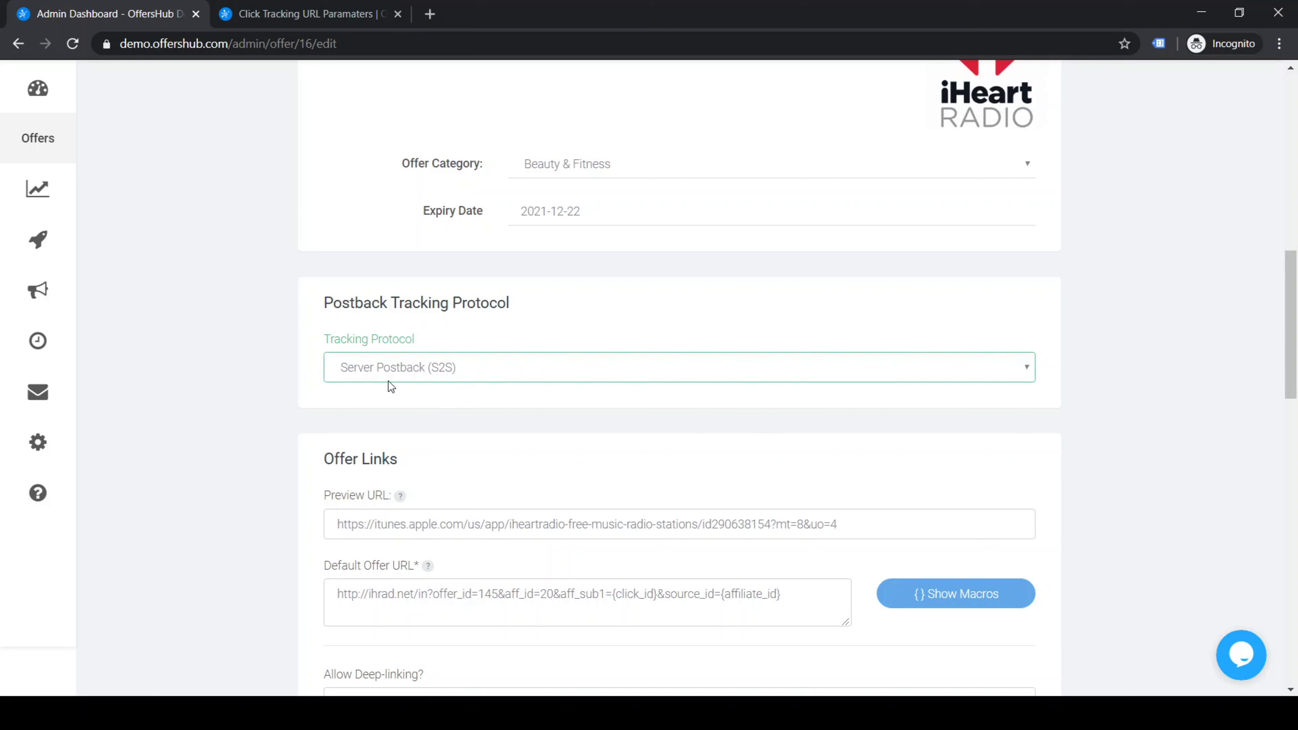
Step: Go through the other tracking protocol options, including HTTPS Image Pixel, and return to Server Postback (S2S)
{"action": "key", "text": "Up"}
{"action": "key", "text": "Up"}
{"action": "key", "text": "Up"}
{"action": "key", "text": "Up"}
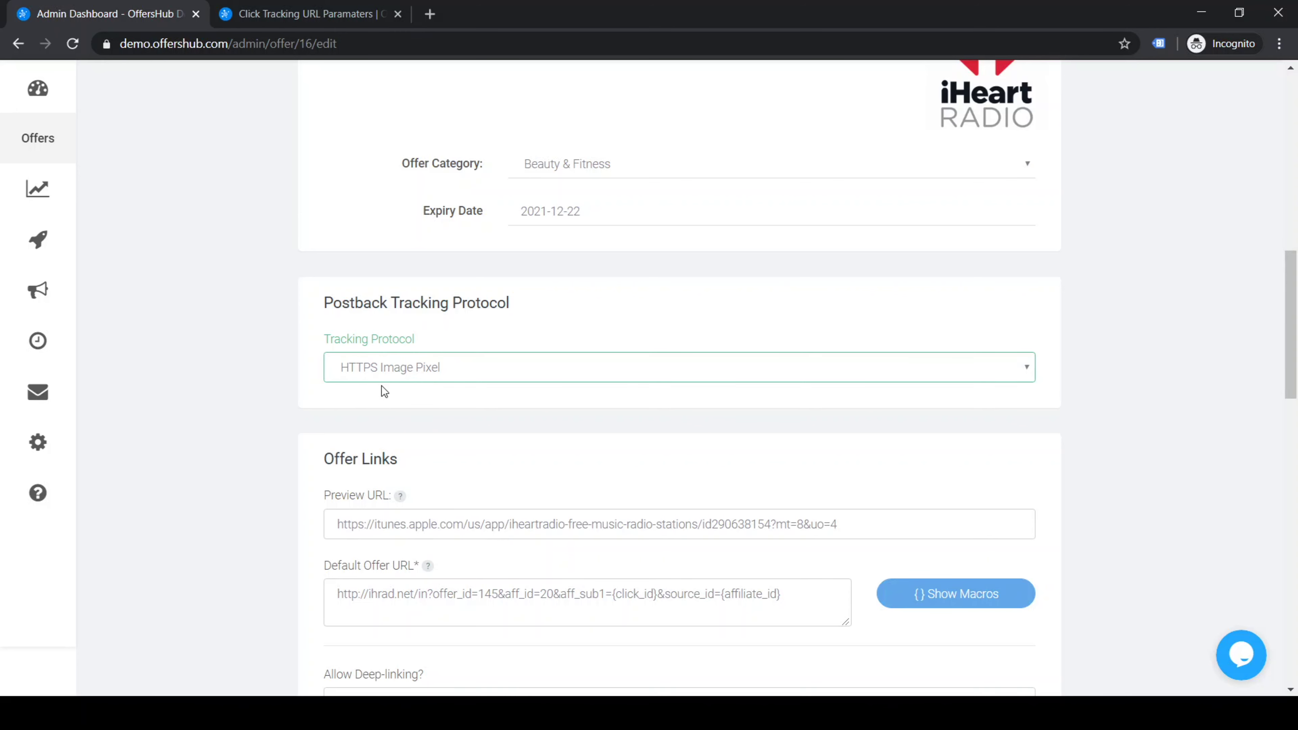
{"action": "key", "text": "Up"}
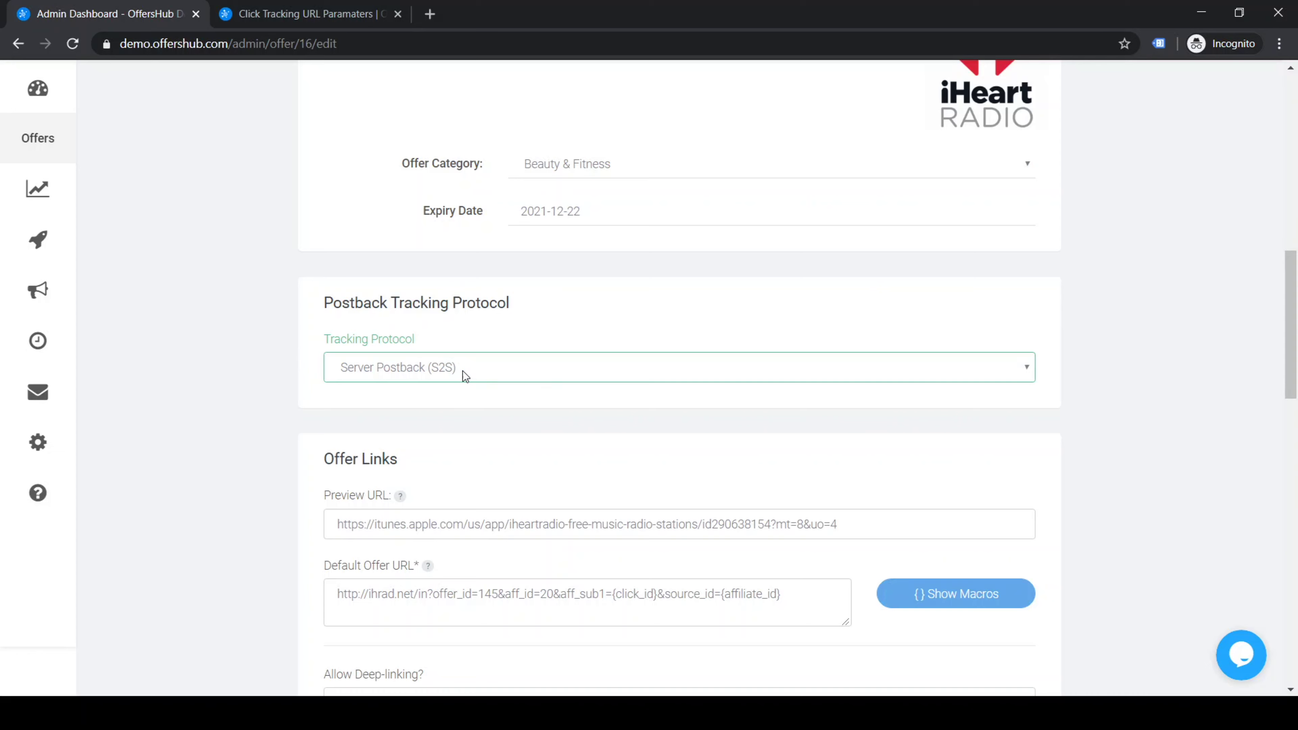
Step: Save the iHeartRadio offer's changes and display its Advertiser Postback Tracking code
{"action": "scroll", "coordinate": [524, 399], "scroll_direction": "down", "scroll_amount": 20}
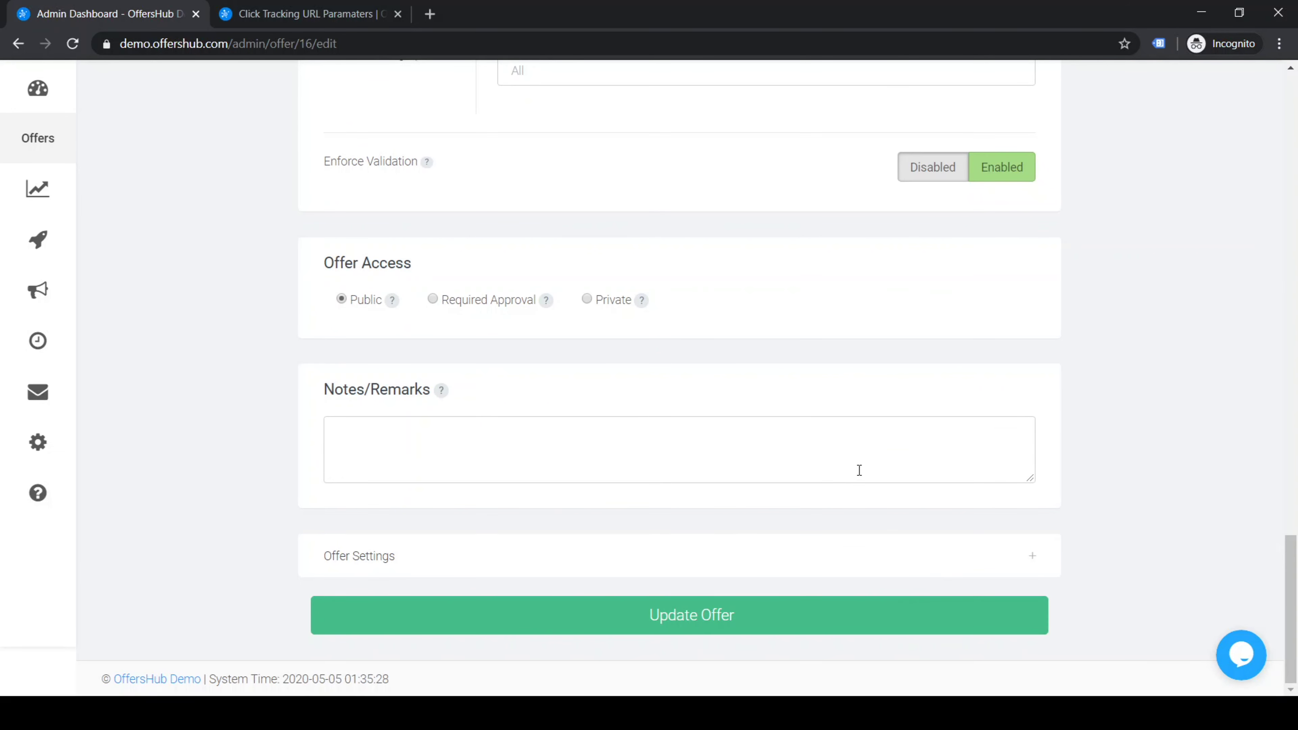
{"action": "left_click", "coordinate": [895, 632]}
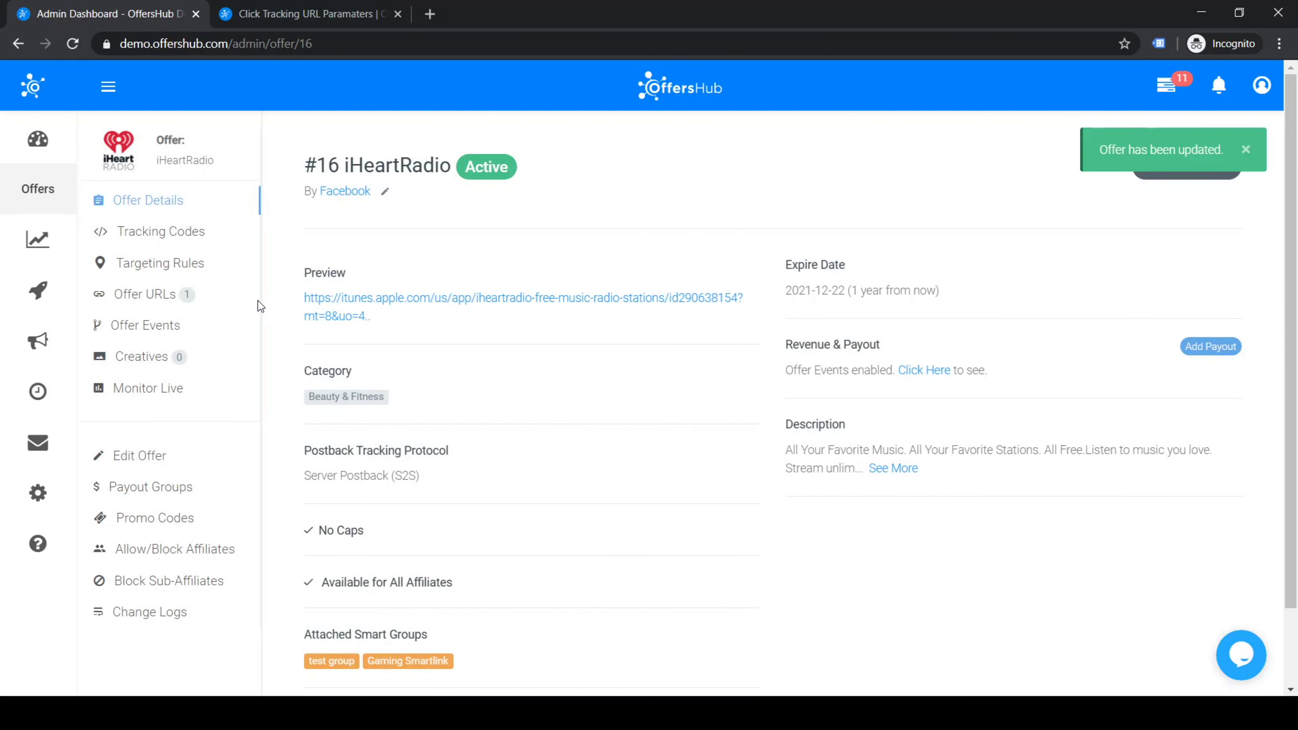
{"action": "left_click", "coordinate": [205, 236]}
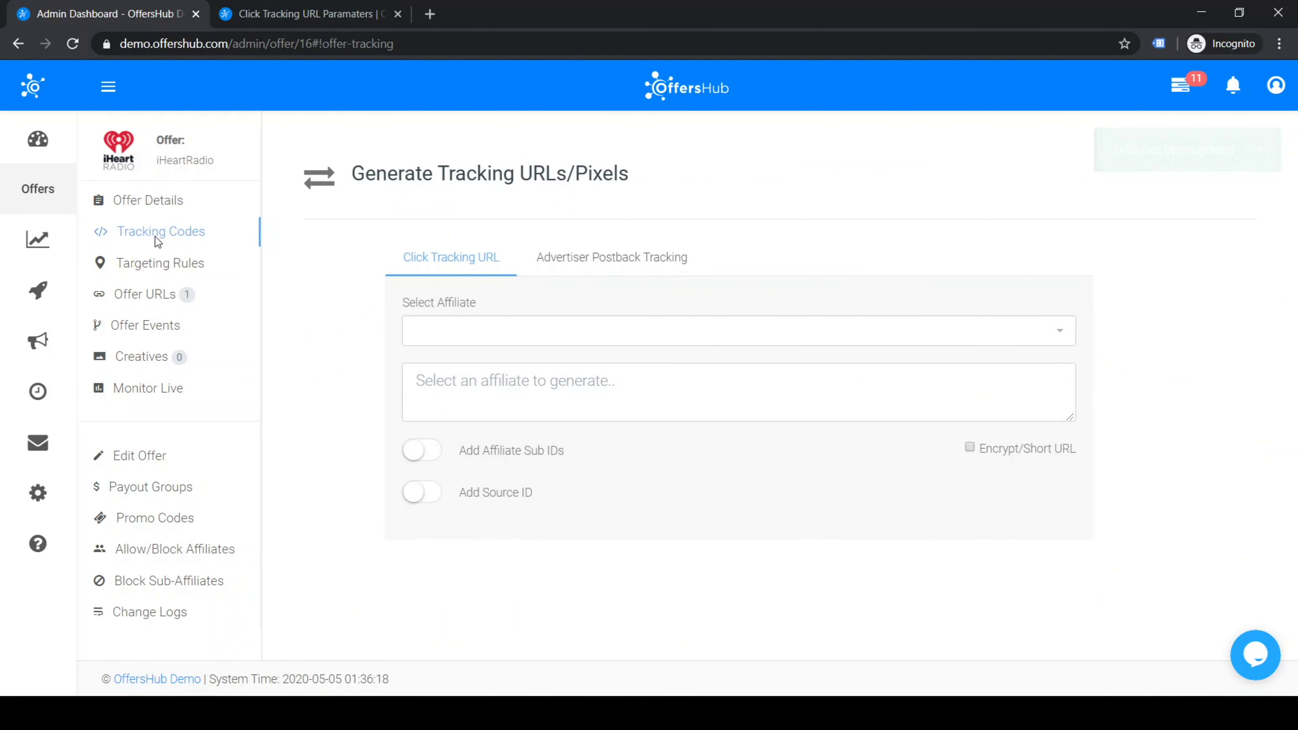
{"action": "left_click", "coordinate": [596, 262]}
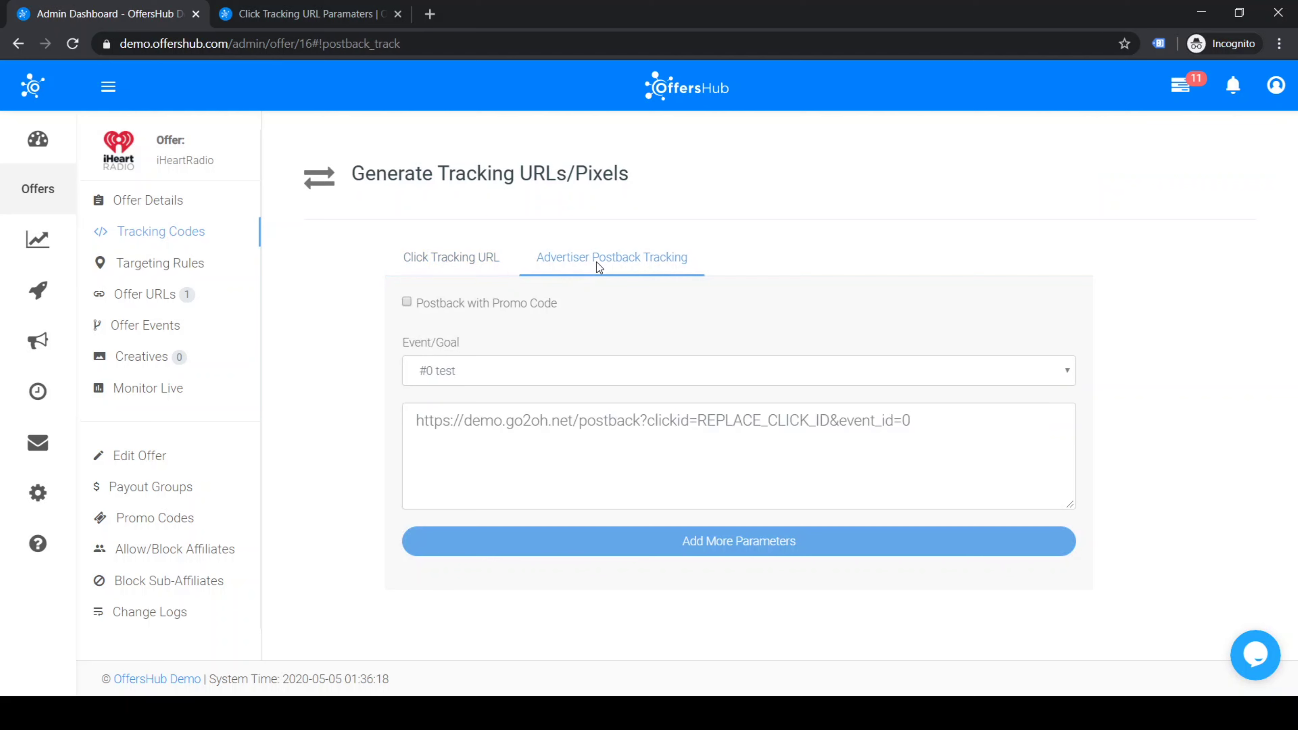
Step: Generate the iHeartRadio postback URL for the #1 signup event and highlight the resulting URL
{"action": "left_click", "coordinate": [451, 373]}
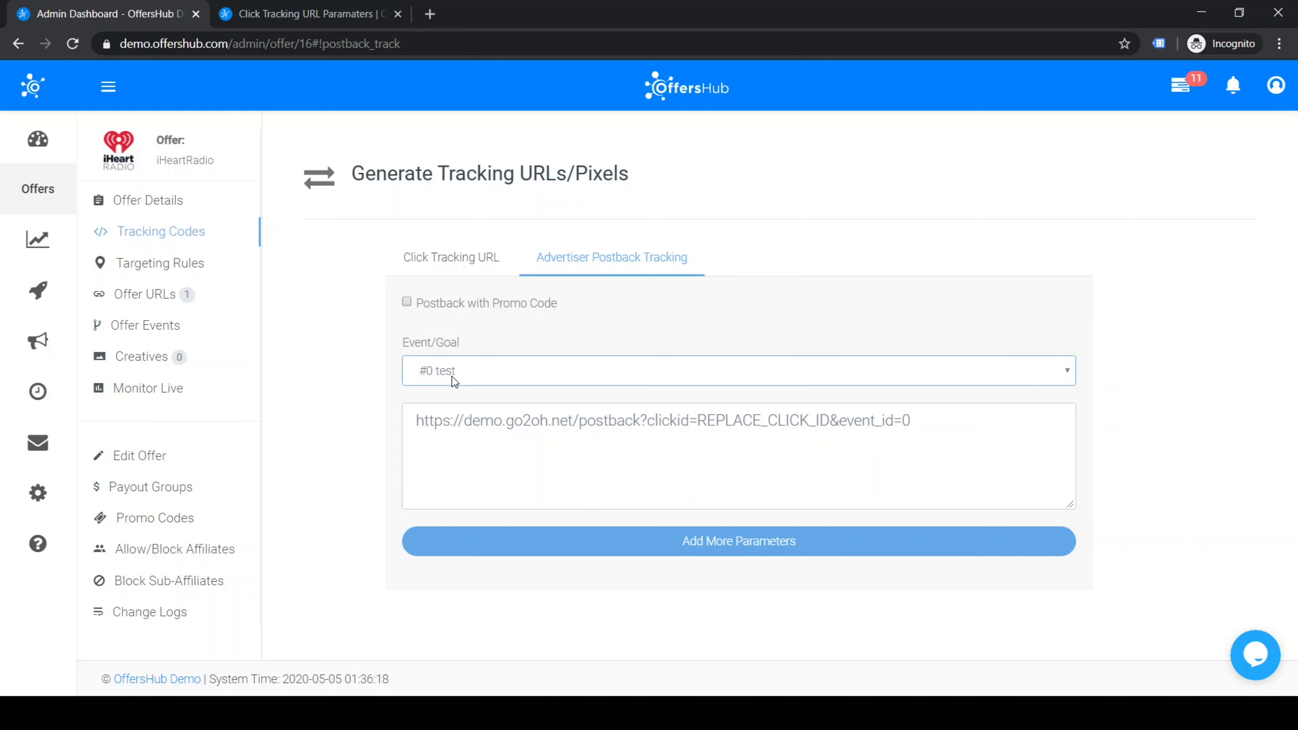
{"action": "left_click", "coordinate": [451, 415]}
{"action": "left_click_drag", "start_coordinate": [415, 422], "coordinate": [965, 434]}
{"action": "left_click", "coordinate": [964, 434]}
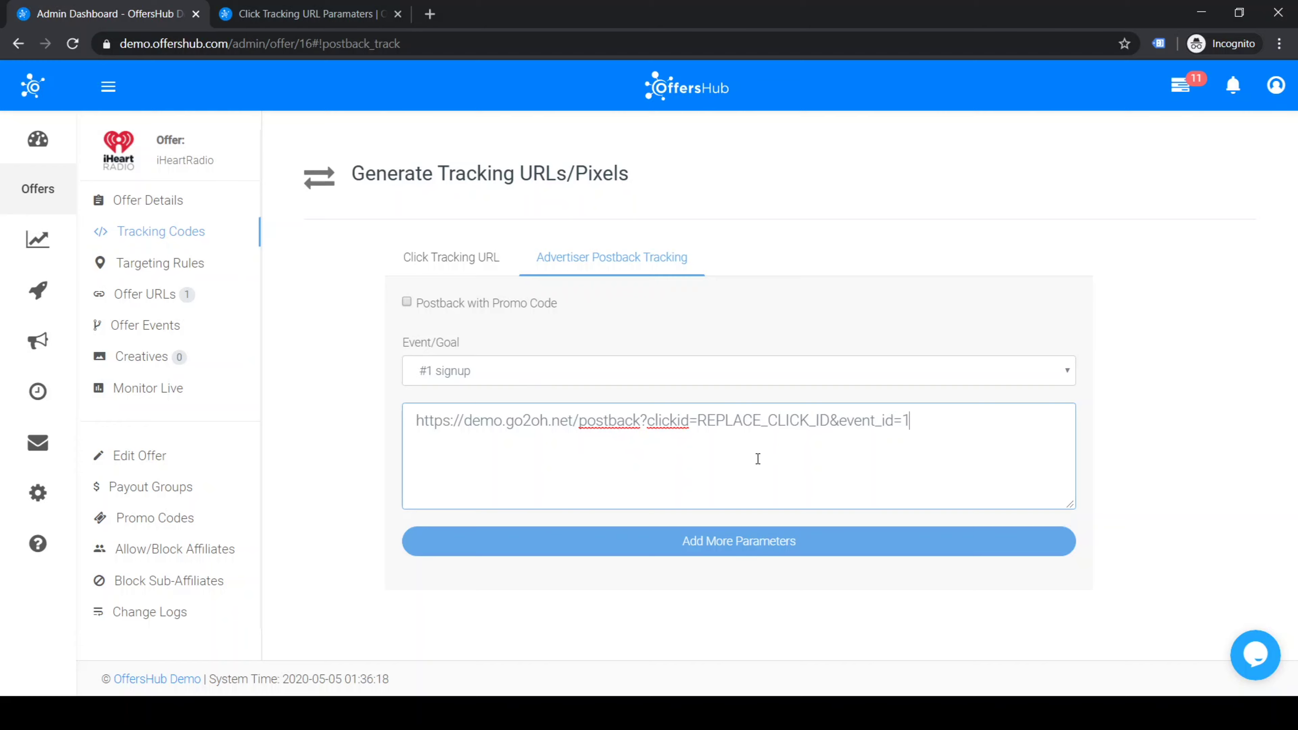
Step: Look through the available postback URL macros, close the list, and highlight the generated postback URL
{"action": "left_click", "coordinate": [739, 542]}
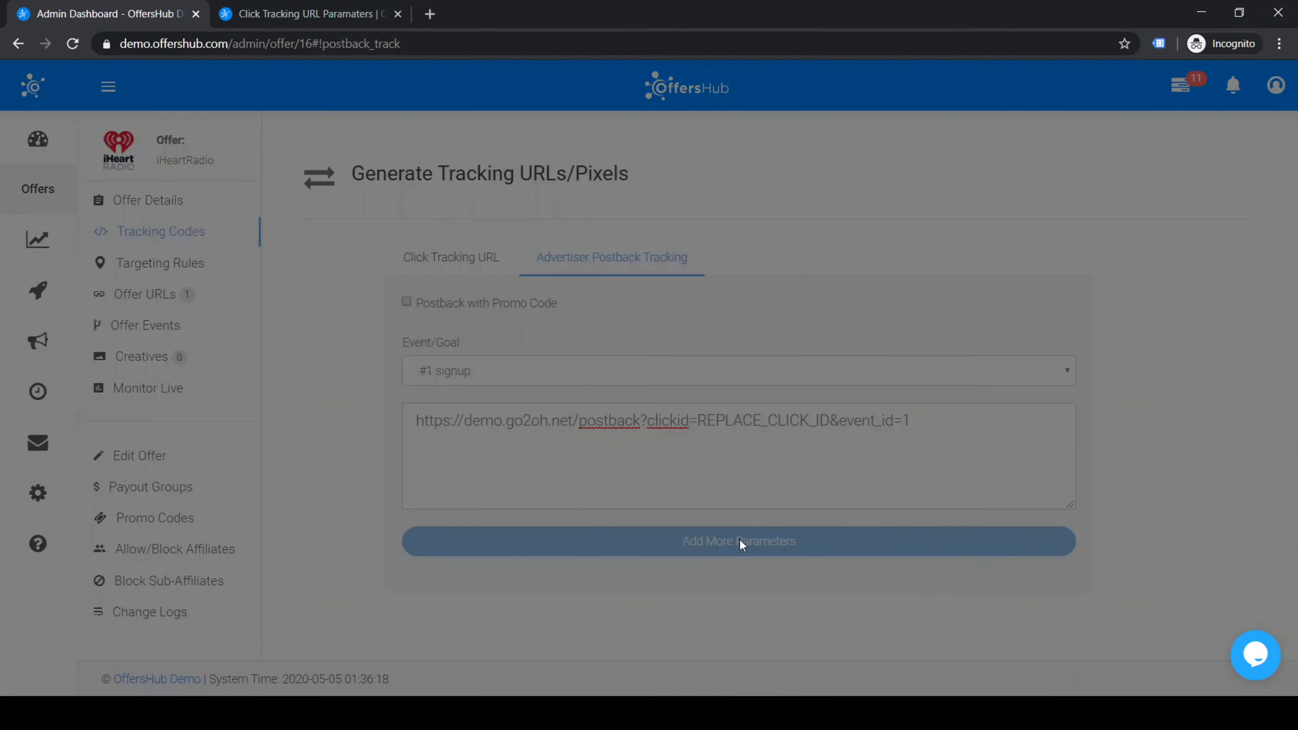
{"action": "scroll", "coordinate": [619, 467], "scroll_direction": "down", "scroll_amount": 10}
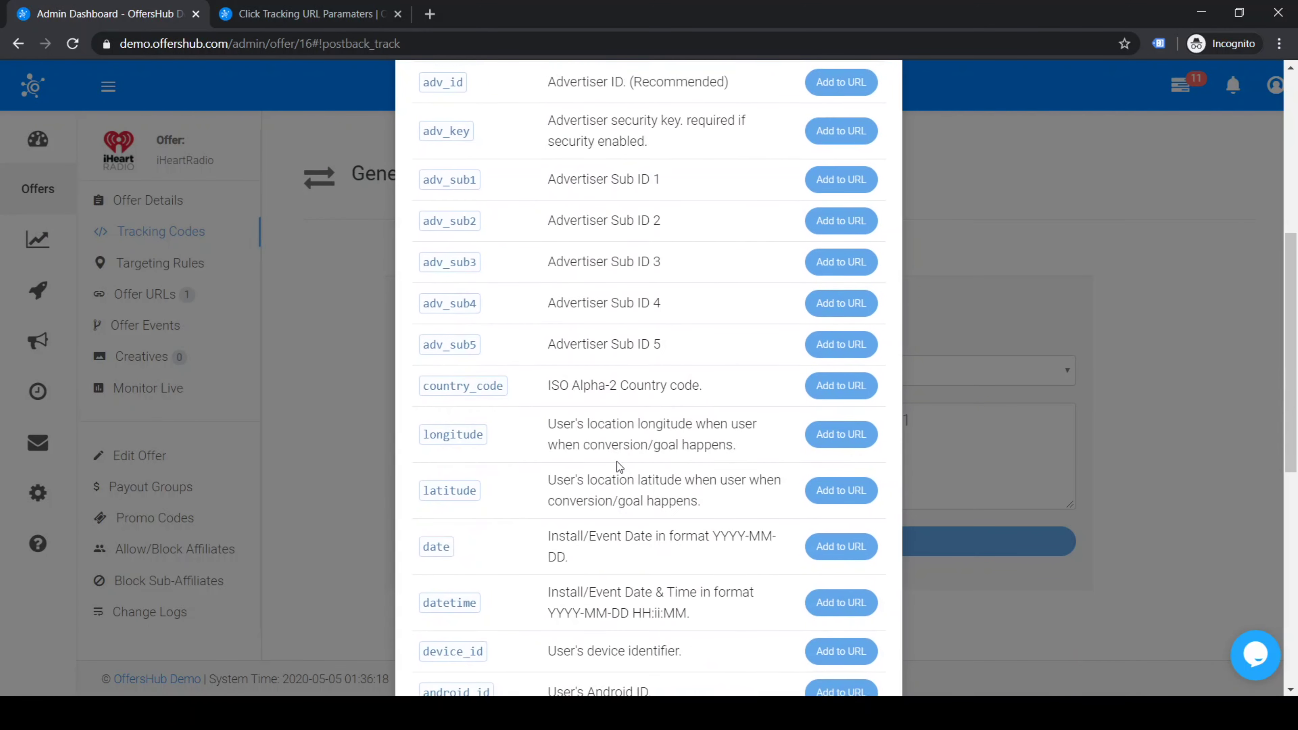
{"action": "scroll", "coordinate": [622, 462], "scroll_direction": "up", "scroll_amount": 3}
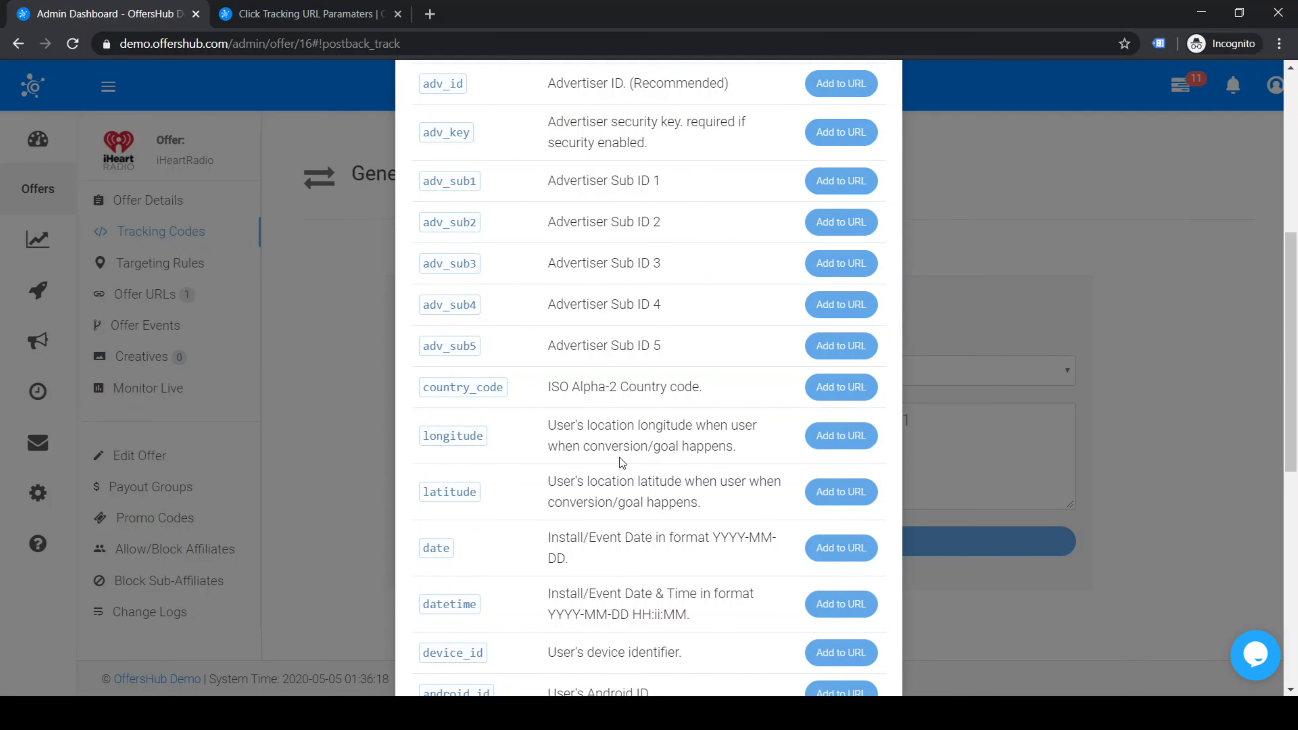
{"action": "left_click", "coordinate": [299, 294]}
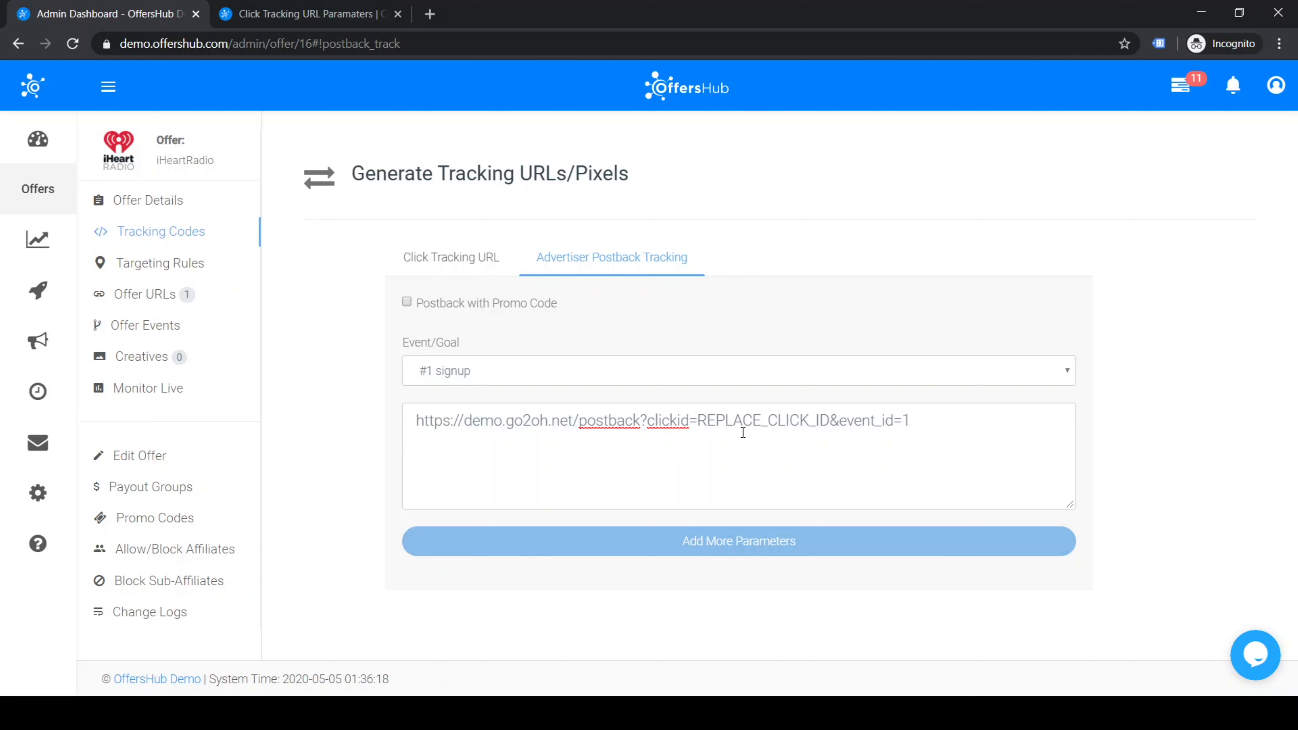
{"action": "left_click_drag", "start_coordinate": [695, 417], "coordinate": [825, 419]}
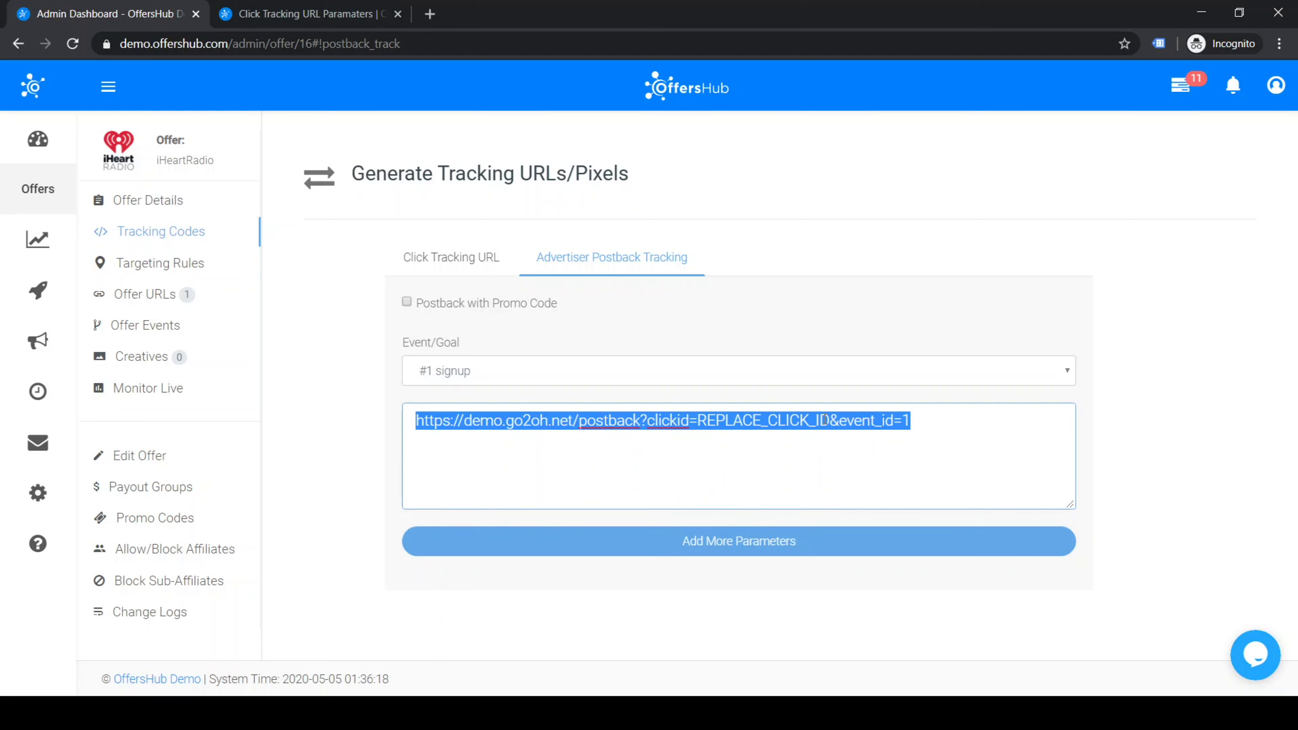
{"action": "left_click", "coordinate": [832, 453]}
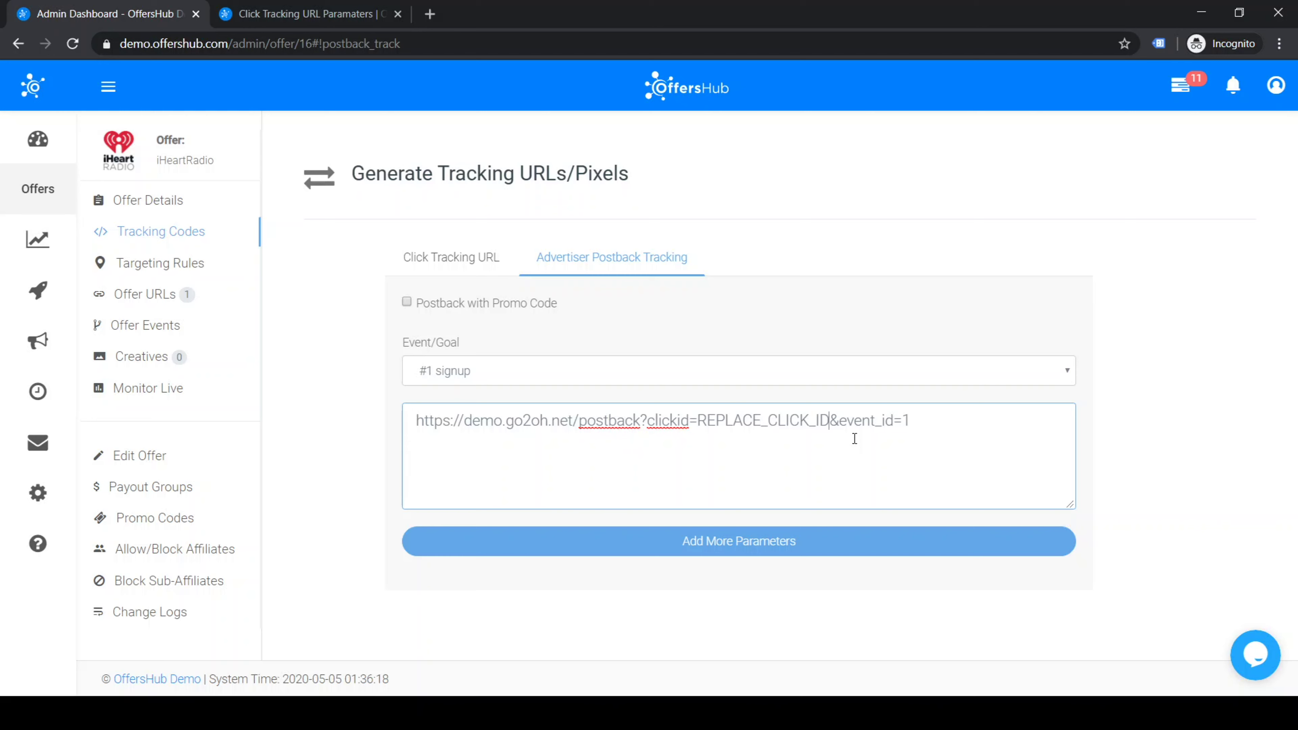
Step: Add the recommended advertiser ID parameter (adv_id) to the postback URL and select the entire URL
{"action": "left_click", "coordinate": [714, 550]}
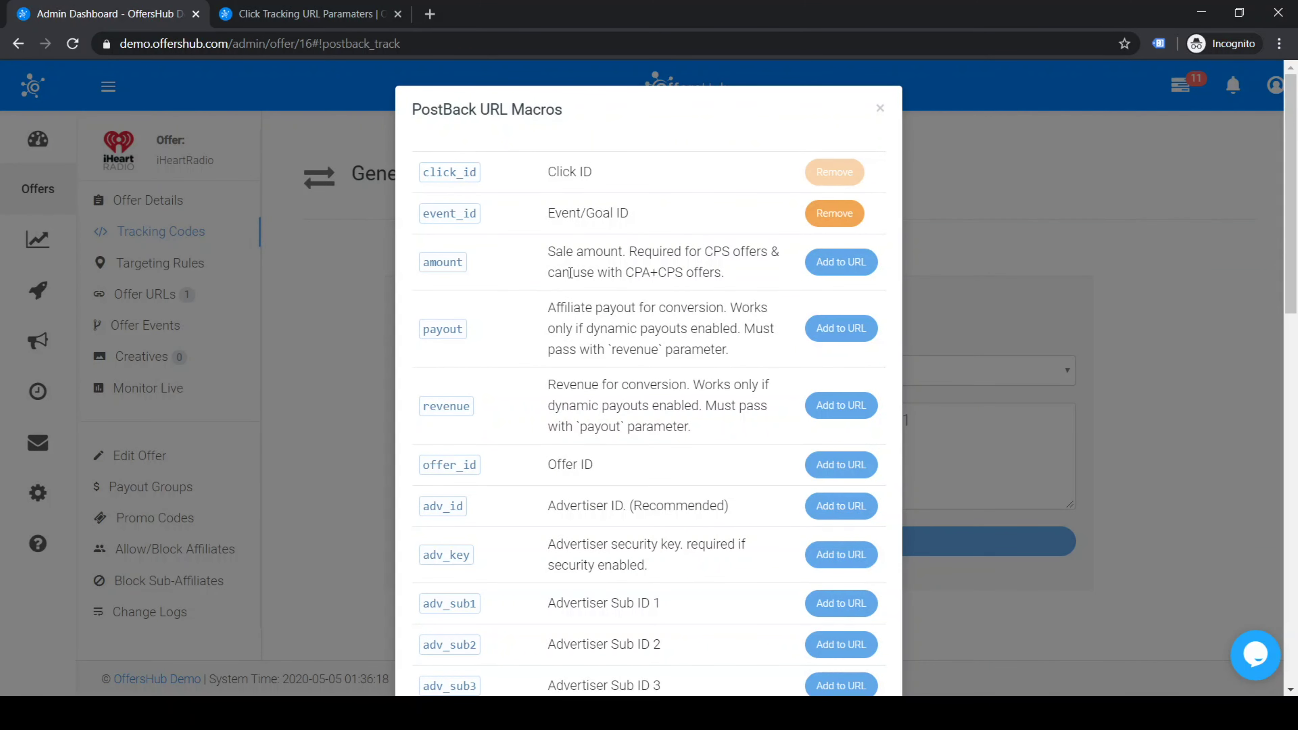
{"action": "scroll", "coordinate": [582, 317], "scroll_direction": "down", "scroll_amount": 15}
{"action": "scroll", "coordinate": [642, 648], "scroll_direction": "up", "scroll_amount": 10}
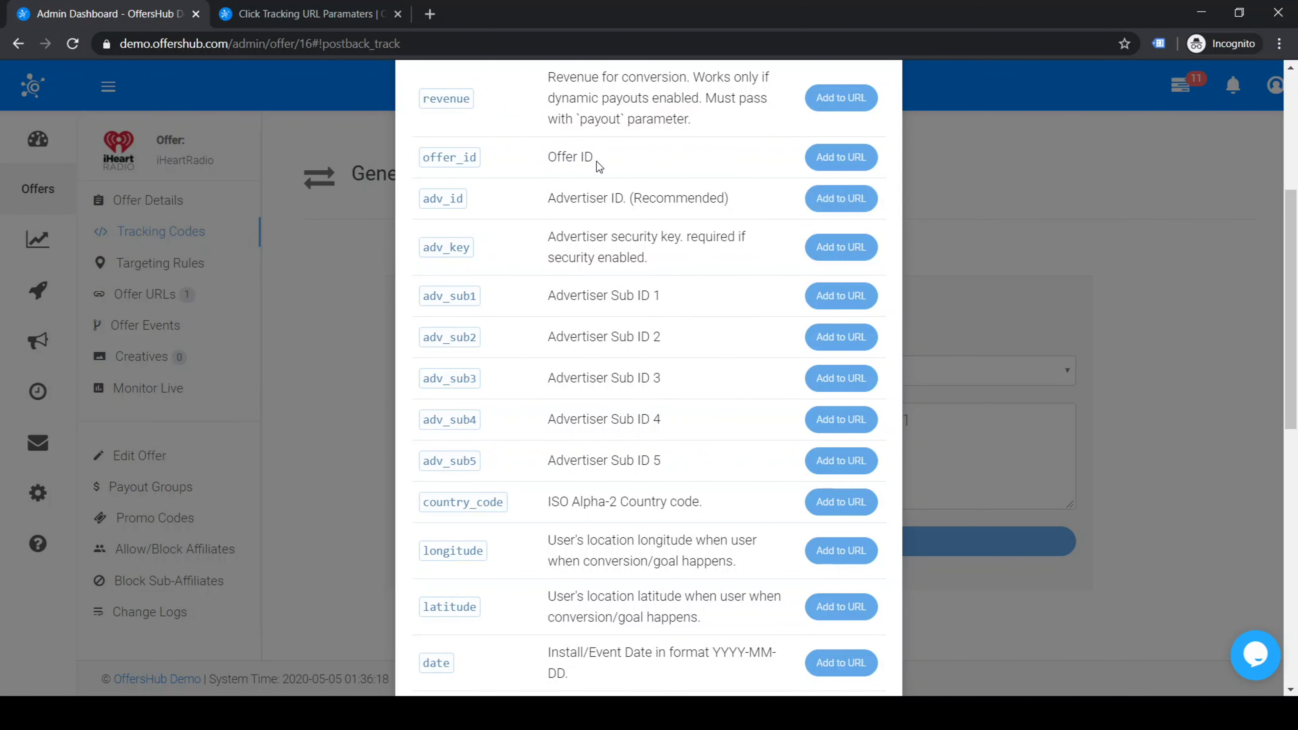
{"action": "left_click", "coordinate": [838, 205]}
{"action": "left_click", "coordinate": [1011, 475]}
{"action": "left_click_drag", "start_coordinate": [1034, 423], "coordinate": [931, 420]}
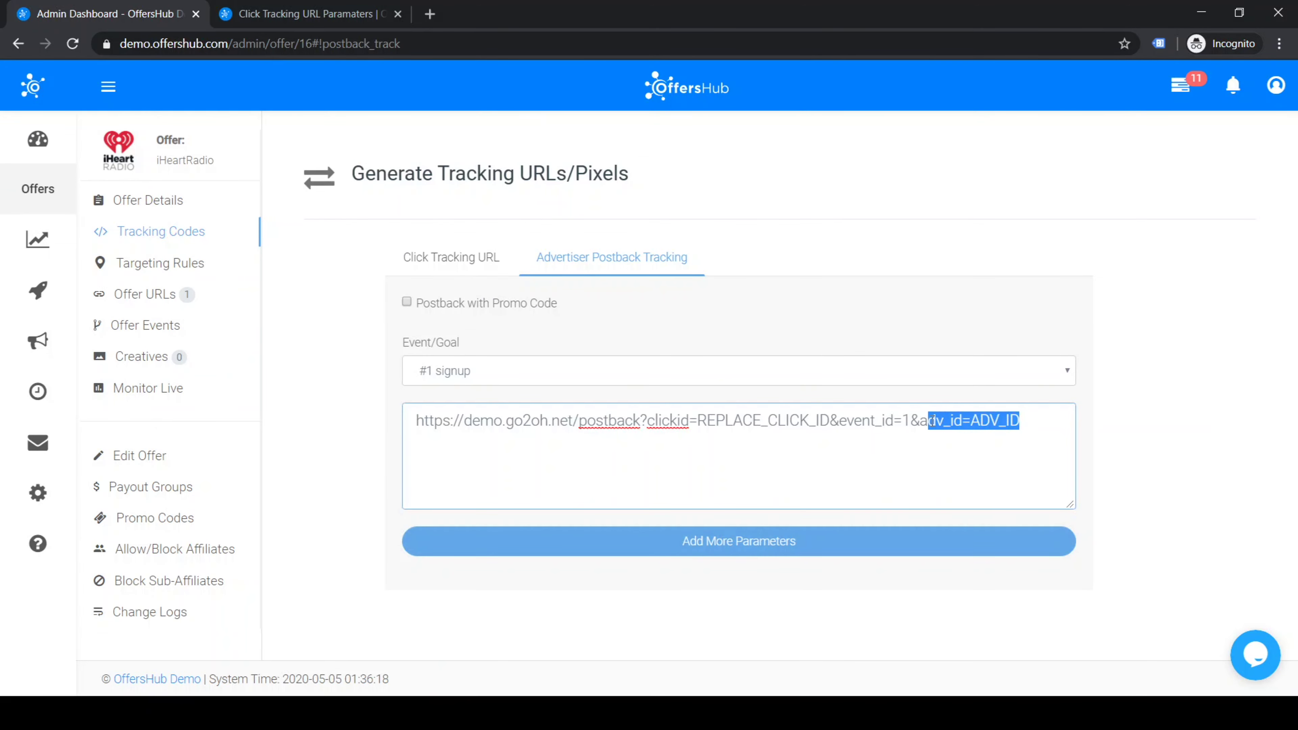
{"action": "key", "text": "ctrl+a"}
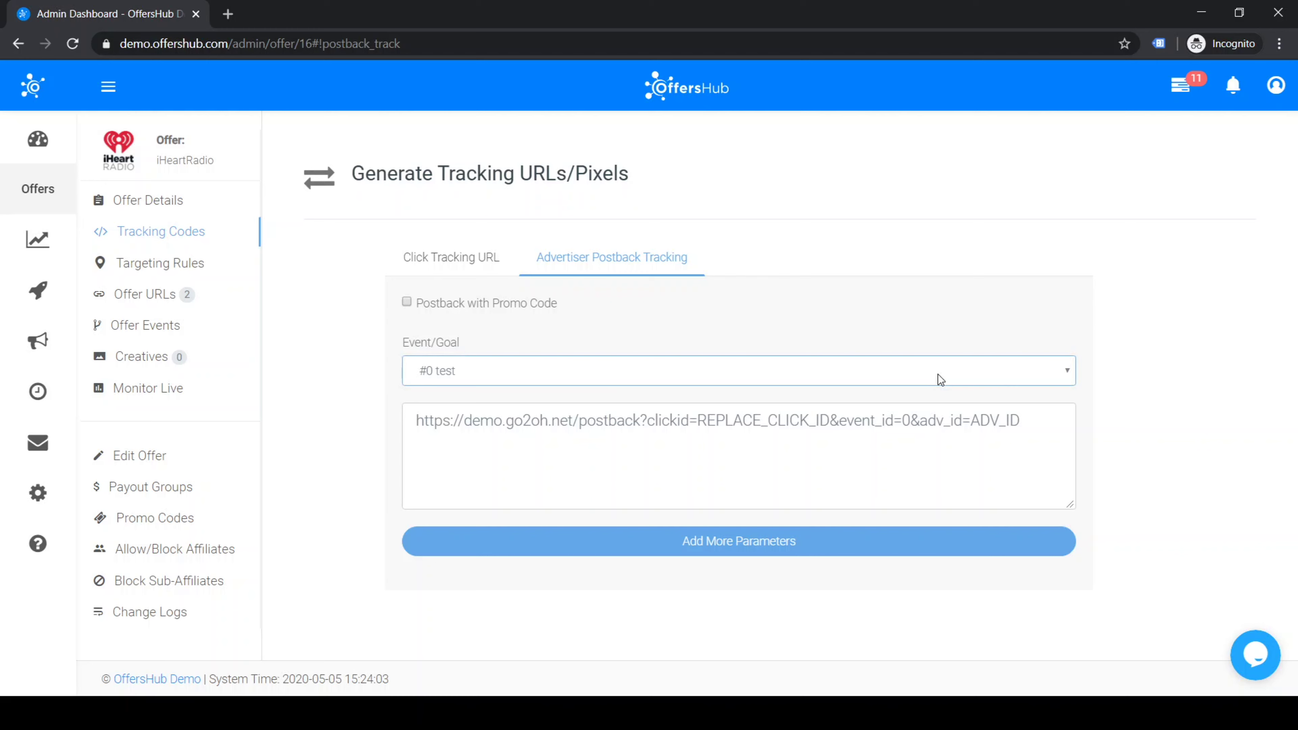
Step: Look through the Event/Goal options for the iHeartRadio postback, ending on #0 test
{"action": "left_click", "coordinate": [645, 369]}
{"action": "key", "text": "Down"}
{"action": "key", "text": "Up"}
Step: Open the Facebook Lite offer from the offers list and display its Advertiser Postback Tracking code
{"action": "mouse_move", "coordinate": [55, 197]}
{"action": "left_click", "coordinate": [153, 198]}
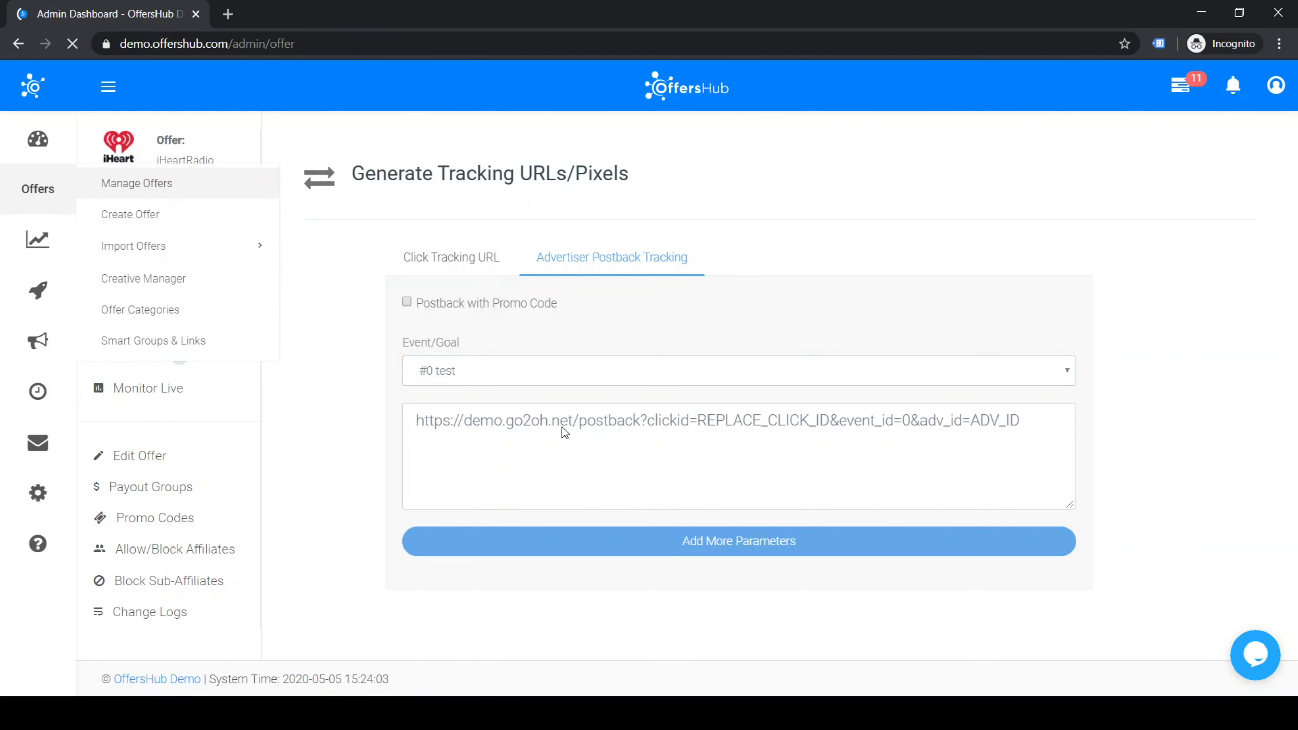
{"action": "scroll", "coordinate": [342, 521], "scroll_direction": "down", "scroll_amount": 2}
{"action": "left_click", "coordinate": [319, 366]}
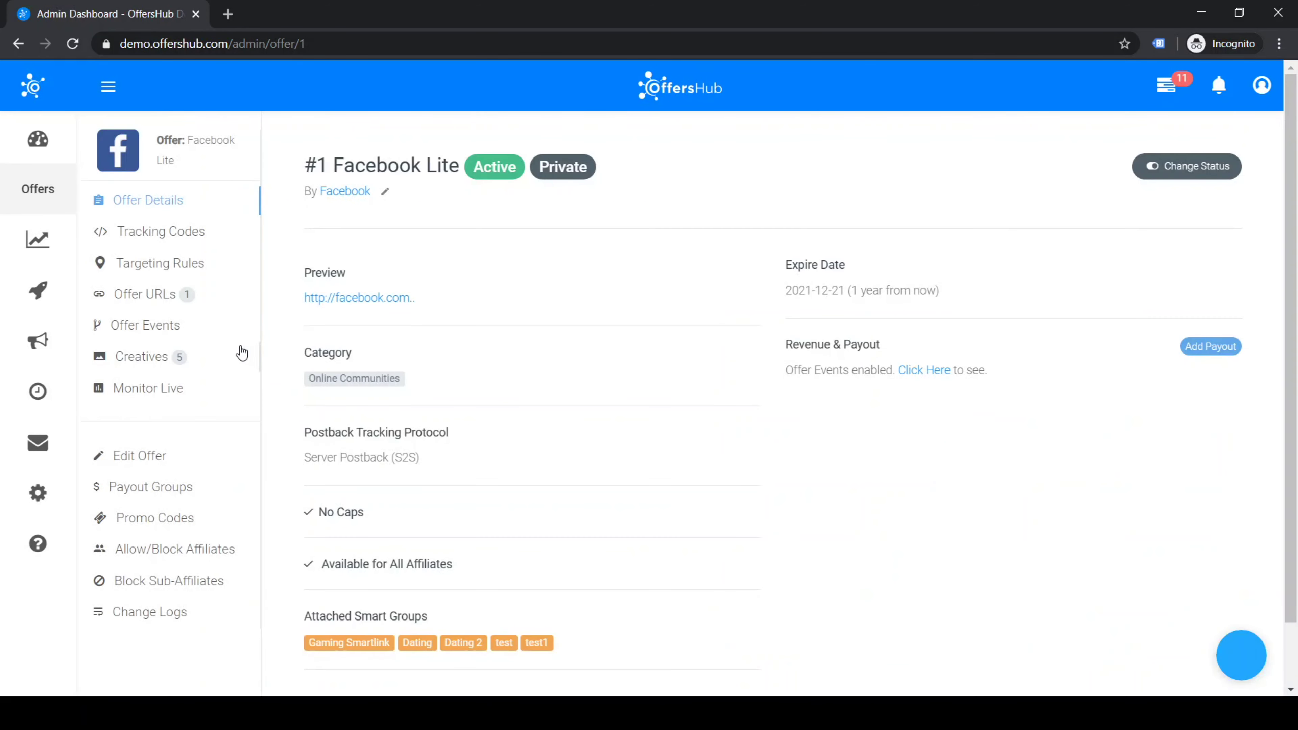
{"action": "left_click", "coordinate": [161, 235]}
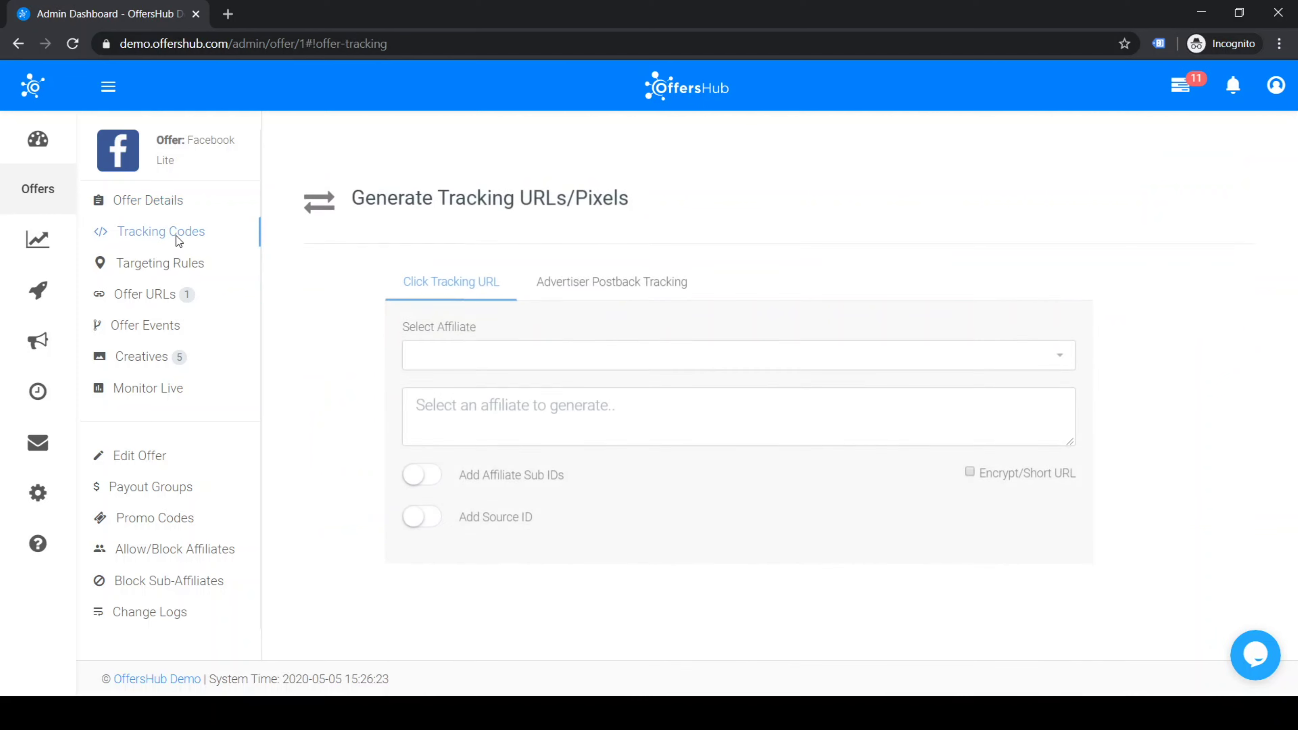
{"action": "left_click", "coordinate": [586, 276]}
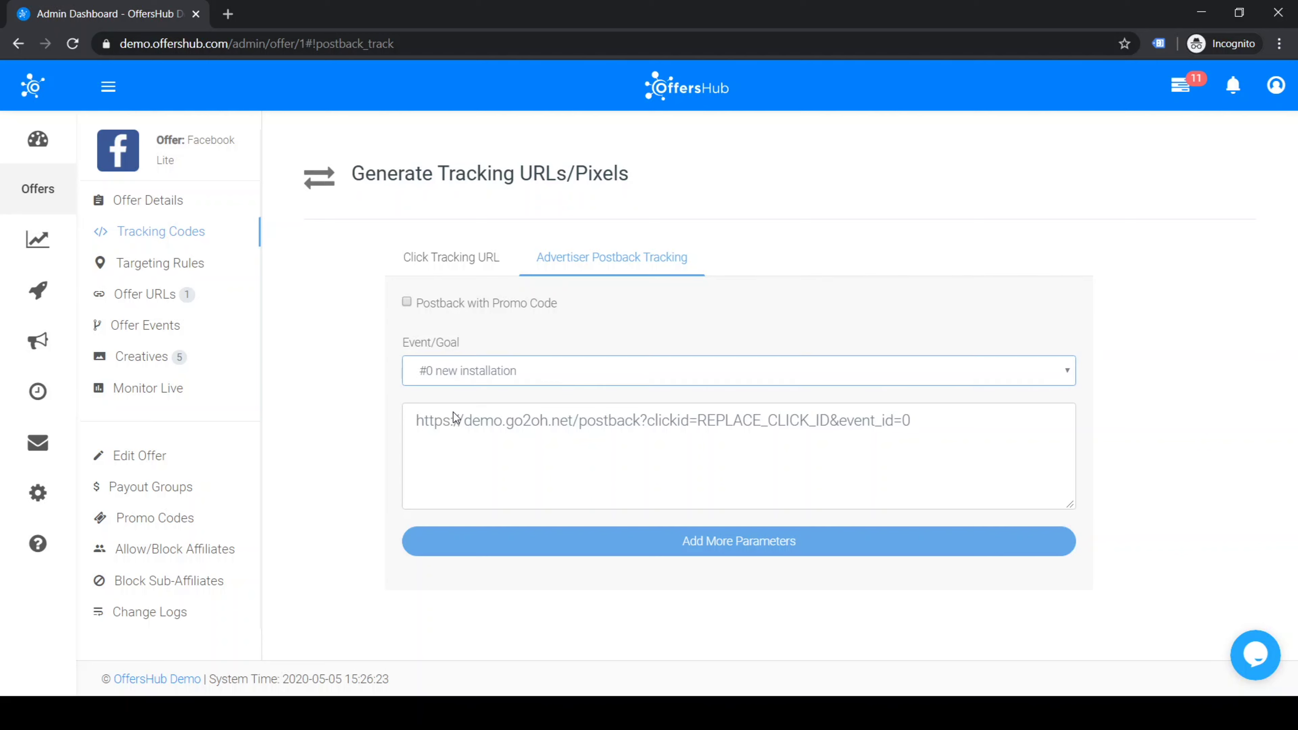
Step: Examine the event_id parameter in the Facebook Lite postback URL for the new installation event
{"action": "left_click", "coordinate": [378, 428]}
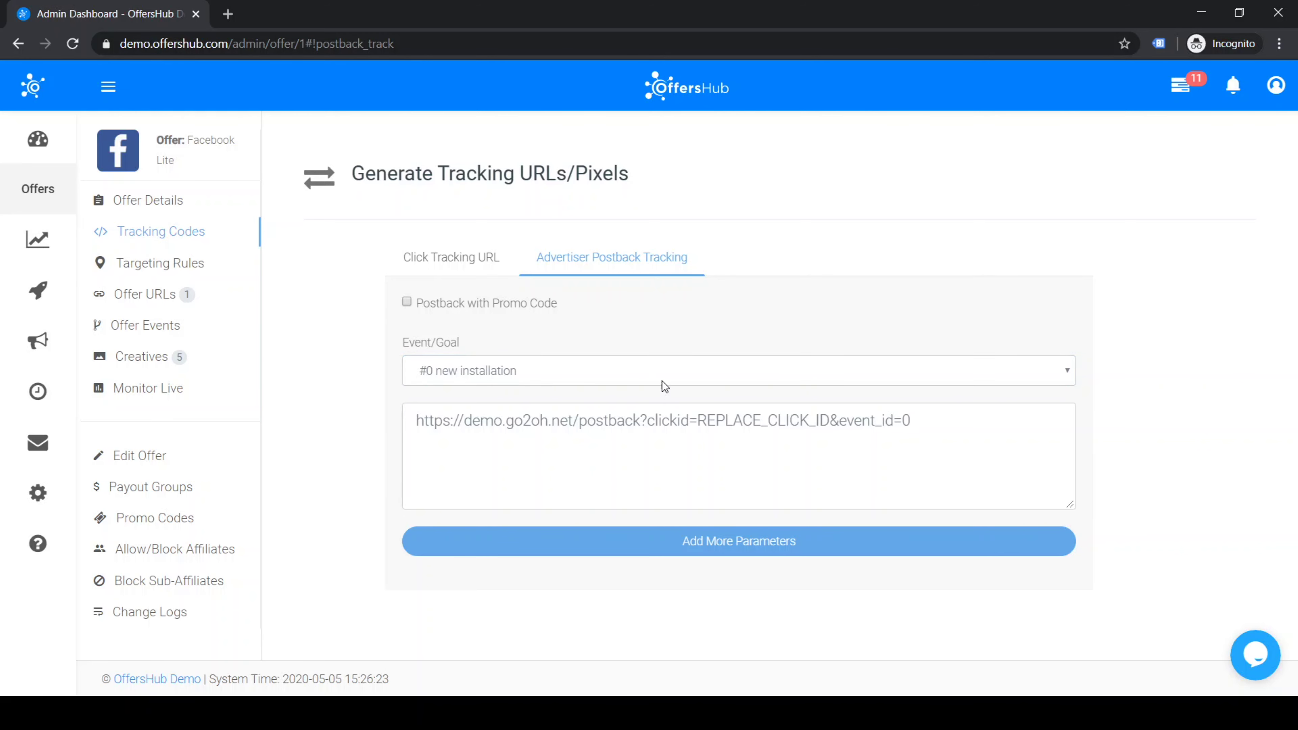
{"action": "double_click", "coordinate": [842, 425]}
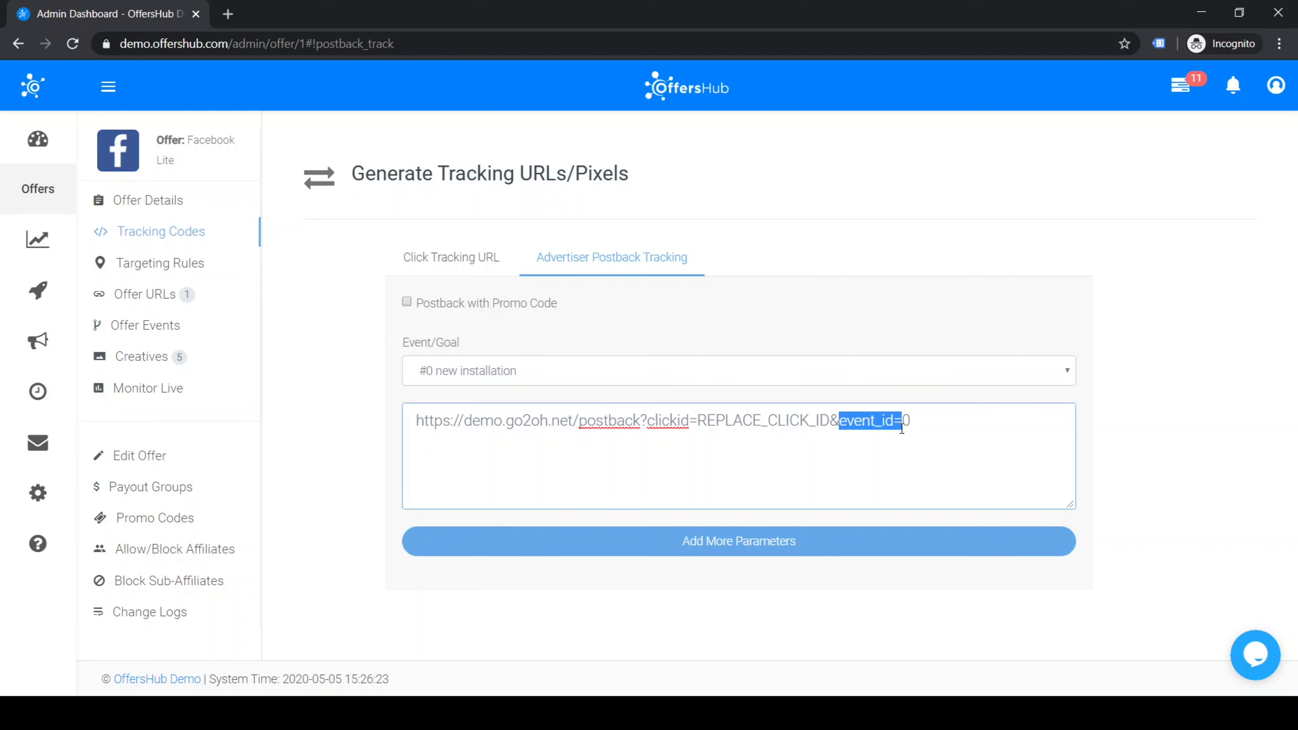
{"action": "left_click", "coordinate": [868, 425]}
{"action": "key", "text": "ctrl+a"}
{"action": "left_click", "coordinate": [893, 425]}
Step: Generate the Facebook Lite postback URL for the event #2 Goal 2 and select the URL
{"action": "left_click", "coordinate": [718, 374]}
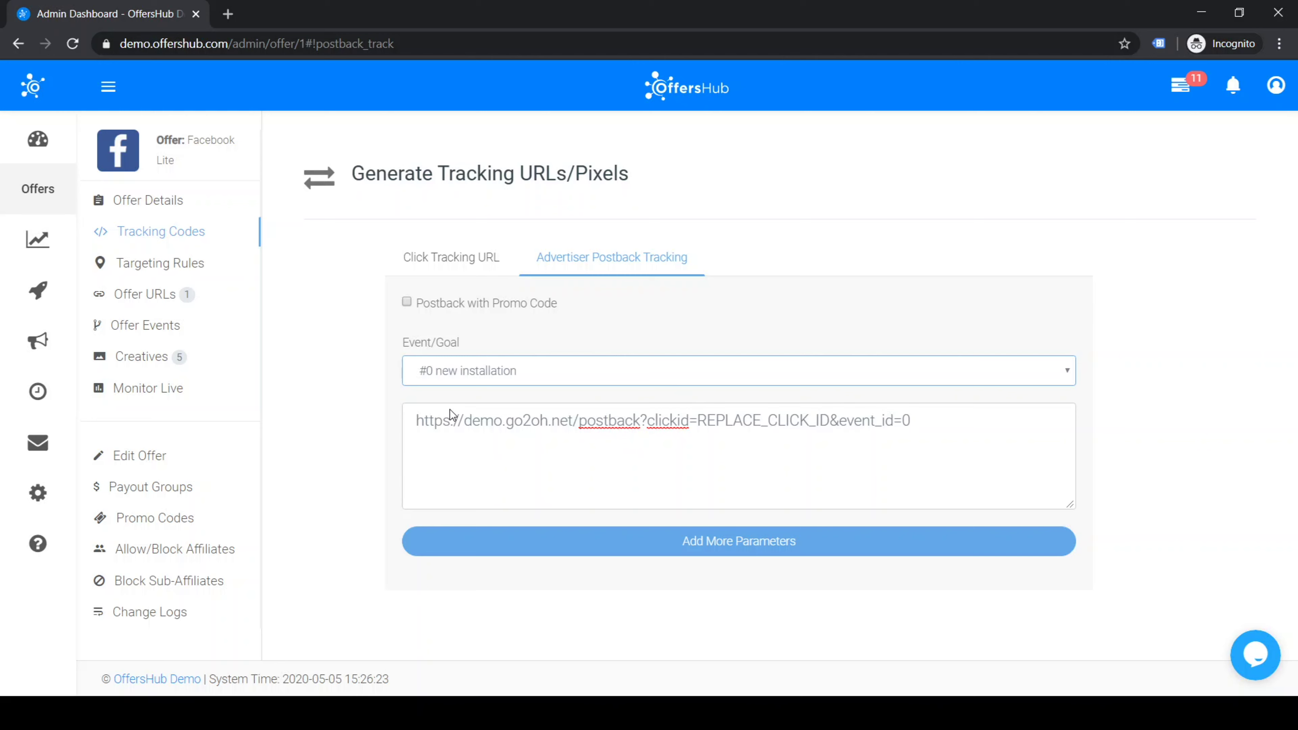
{"action": "key", "text": "Down"}
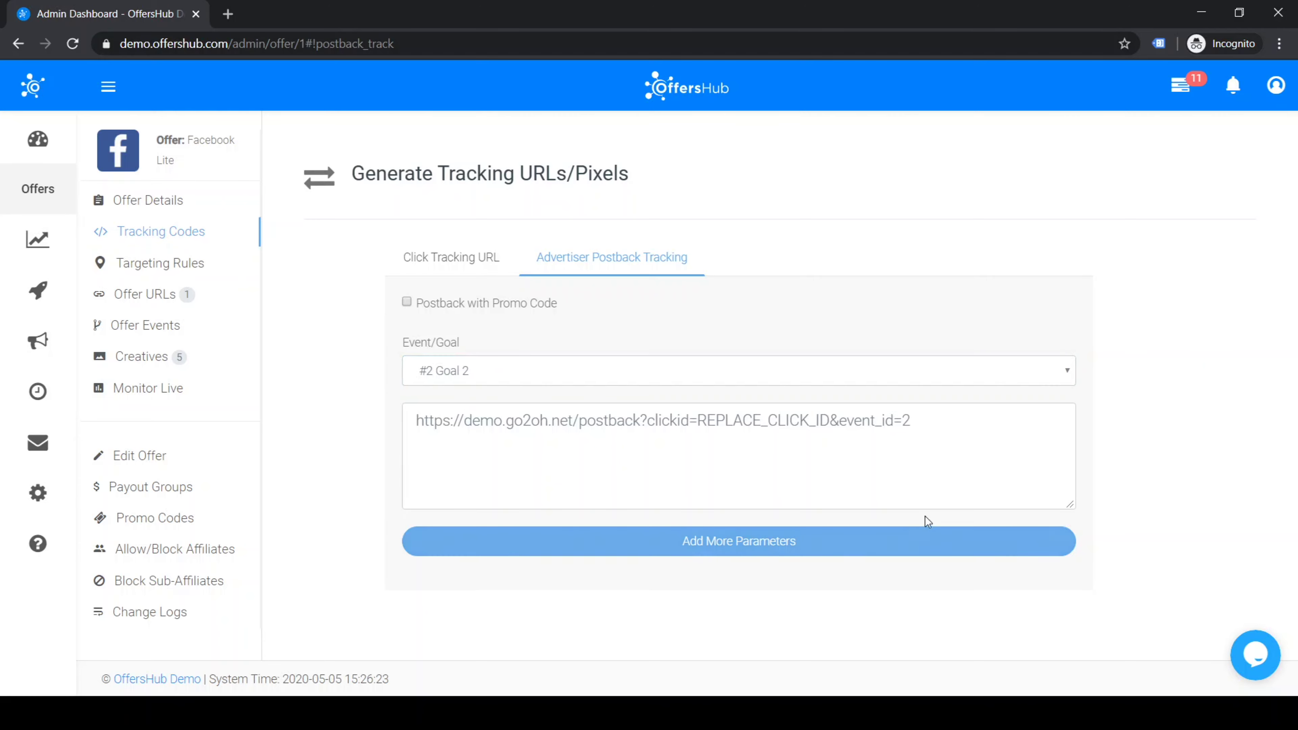
{"action": "left_click_drag", "start_coordinate": [935, 429], "coordinate": [352, 460]}
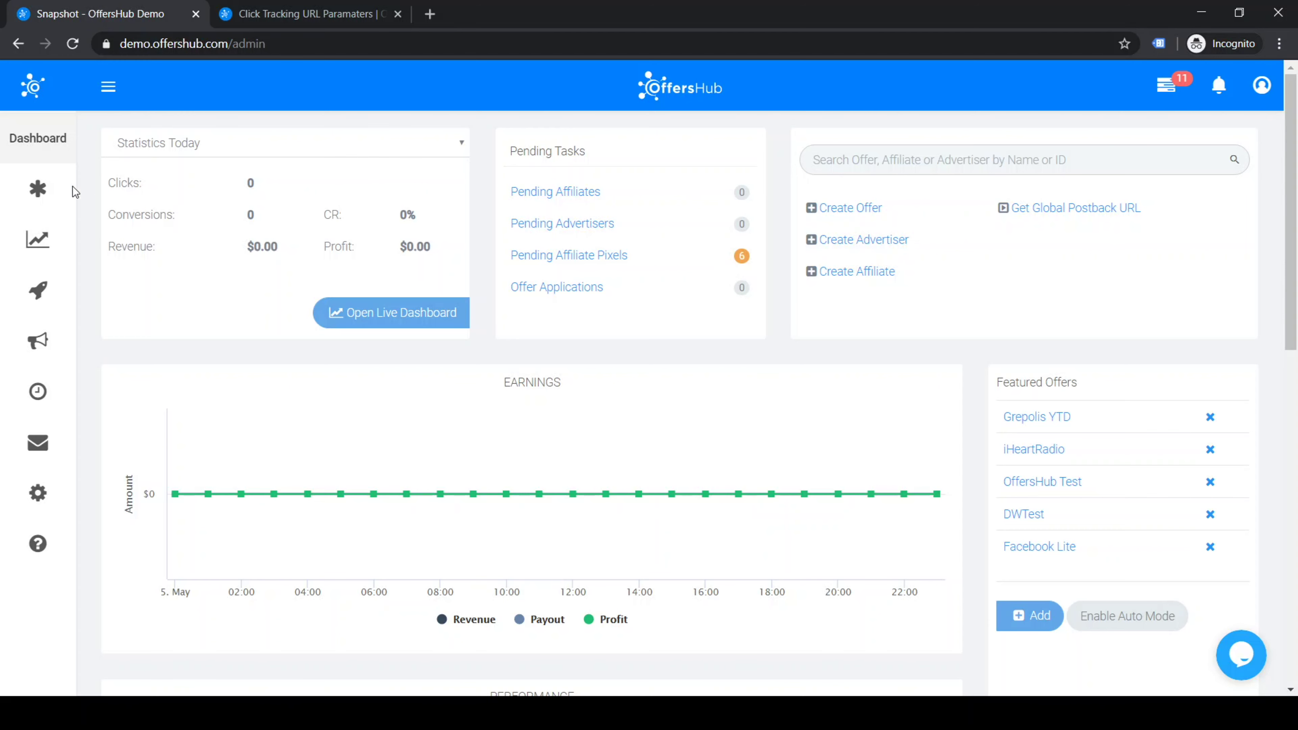
Step: Open the Facebook Lite offer's details from the Manage Offers list
{"action": "mouse_move", "coordinate": [72, 185]}
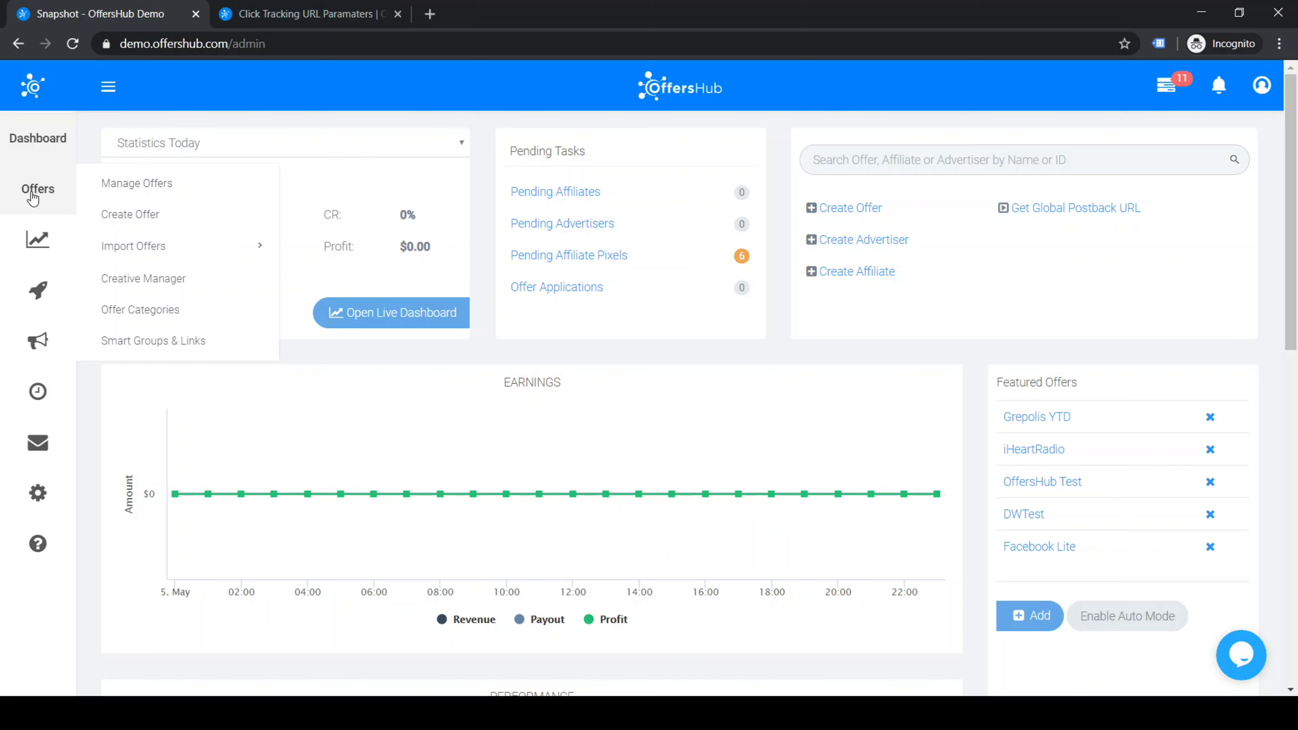
{"action": "left_click", "coordinate": [171, 184]}
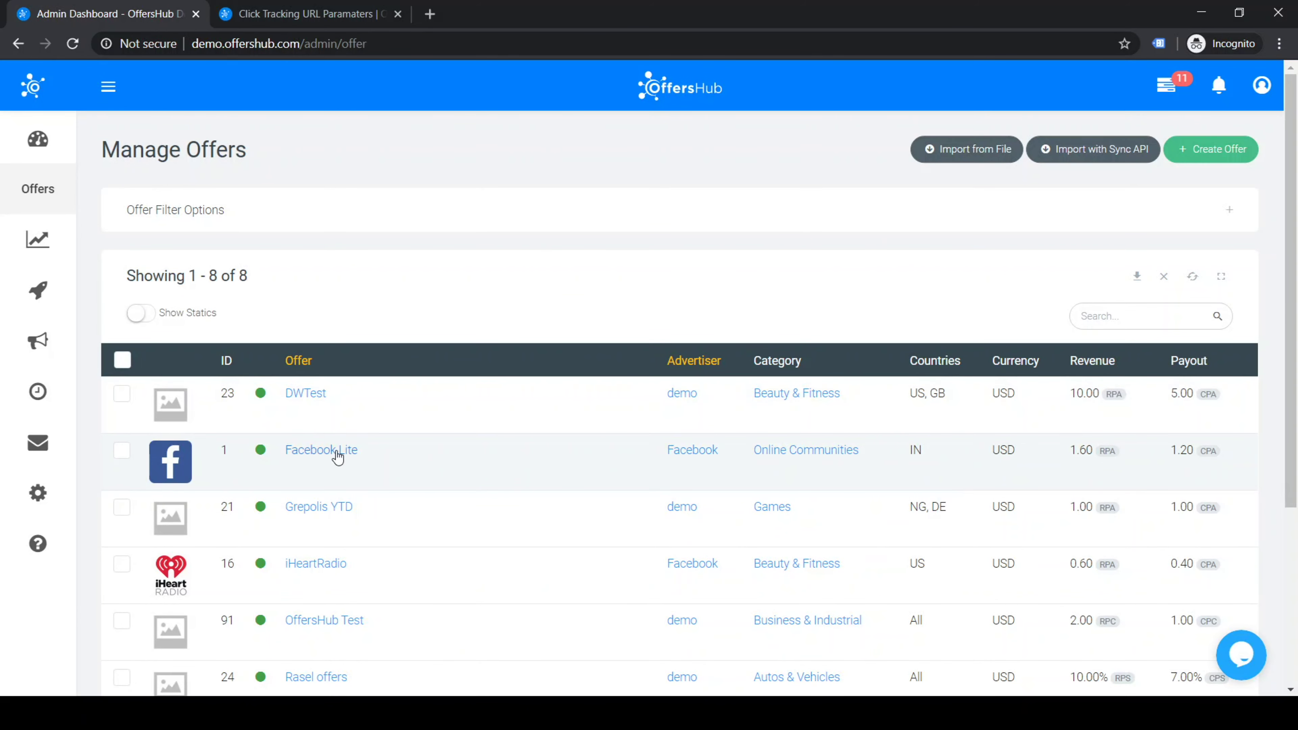
{"action": "left_click", "coordinate": [337, 457]}
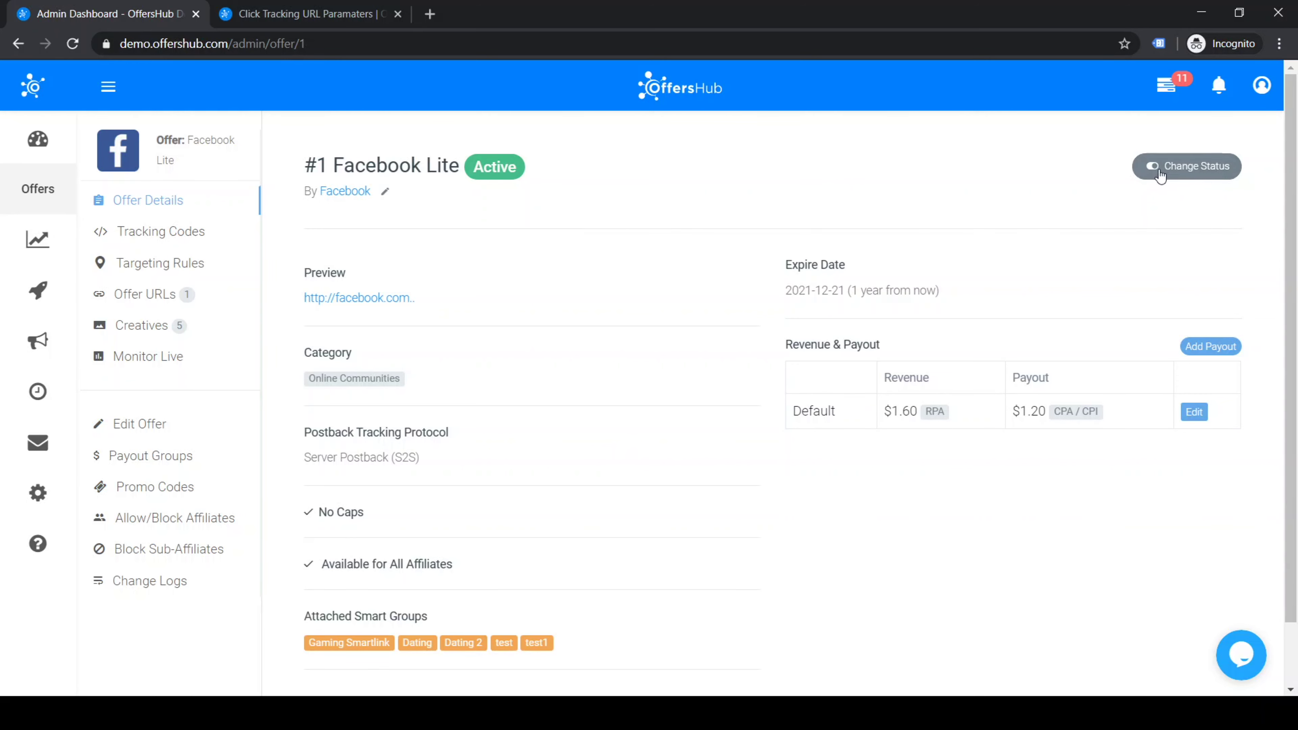
Step: Start changing the Facebook Lite offer's status, choosing Rejected with the Update Now option
{"action": "left_click", "coordinate": [1197, 166]}
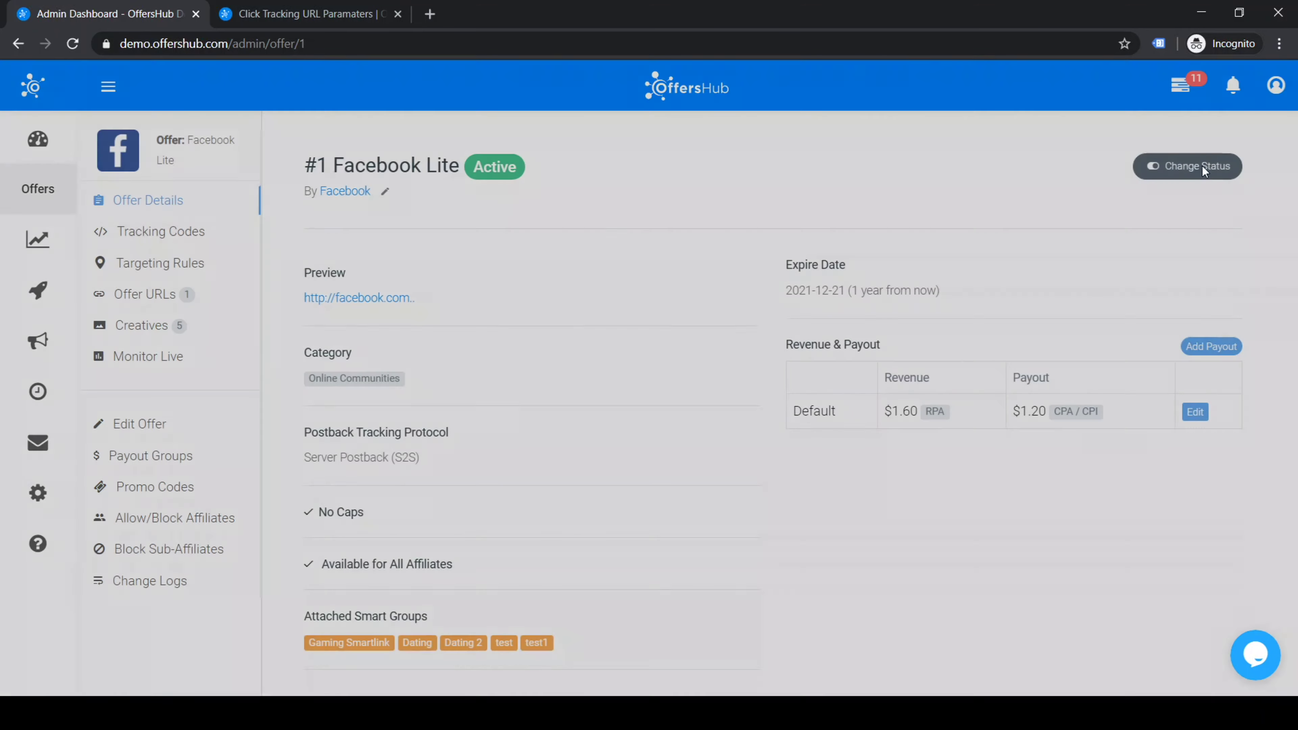
{"action": "left_click", "coordinate": [462, 167]}
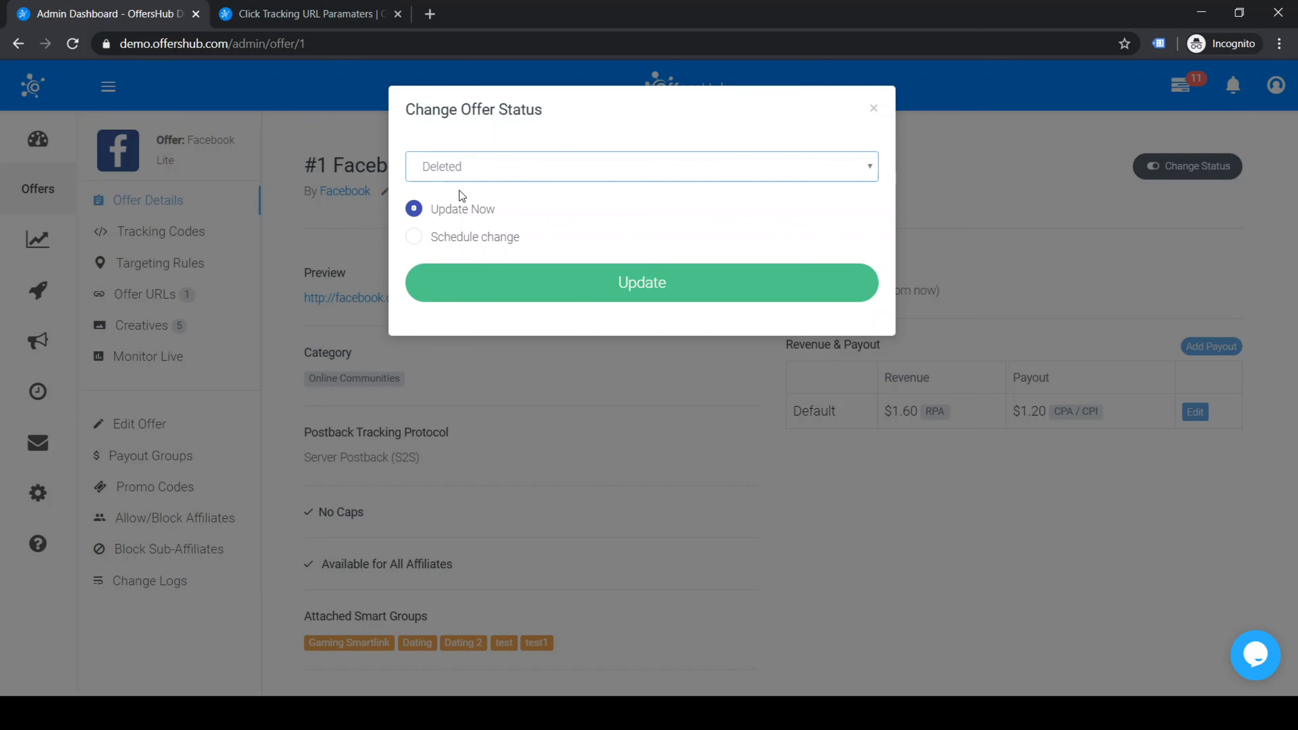
{"action": "left_click", "coordinate": [475, 185]}
{"action": "left_click", "coordinate": [474, 215]}
{"action": "left_click", "coordinate": [432, 211]}
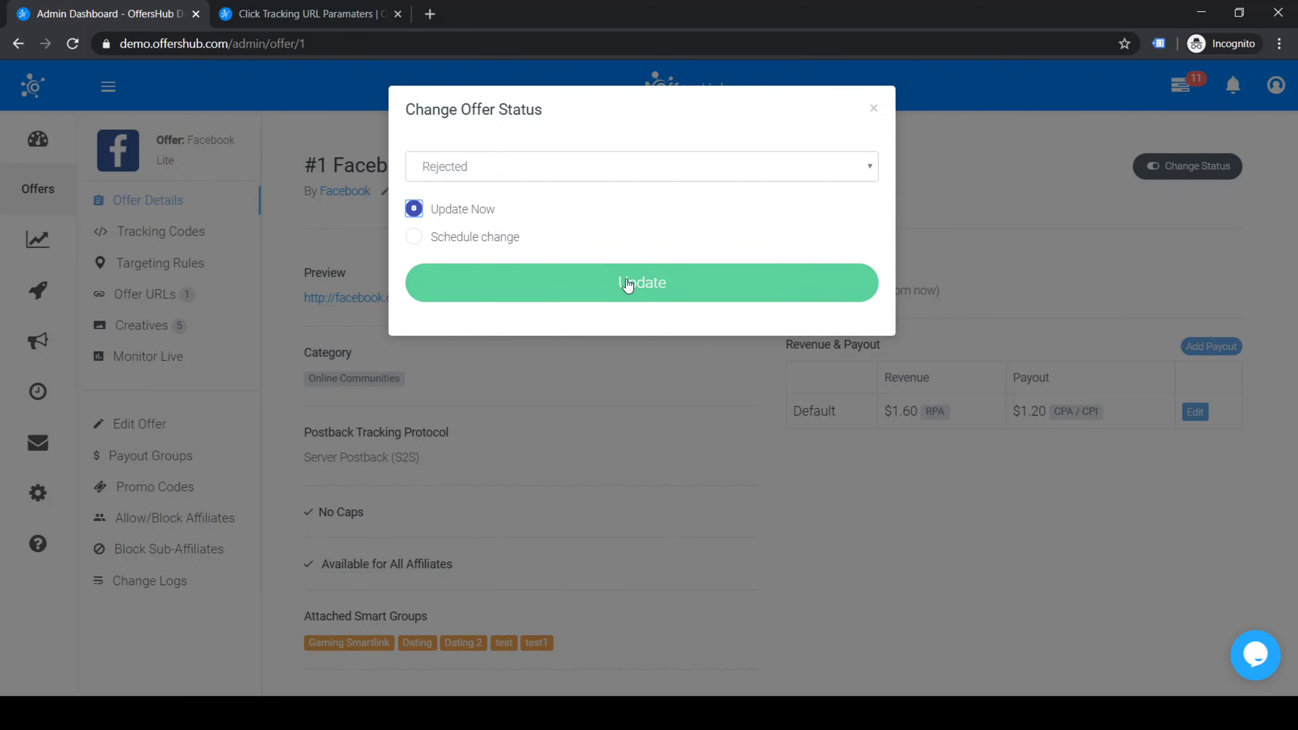
Step: Schedule the status change for 05/08/2020 05:00 and dismiss the status dialog without updating the offer
{"action": "left_click", "coordinate": [498, 244]}
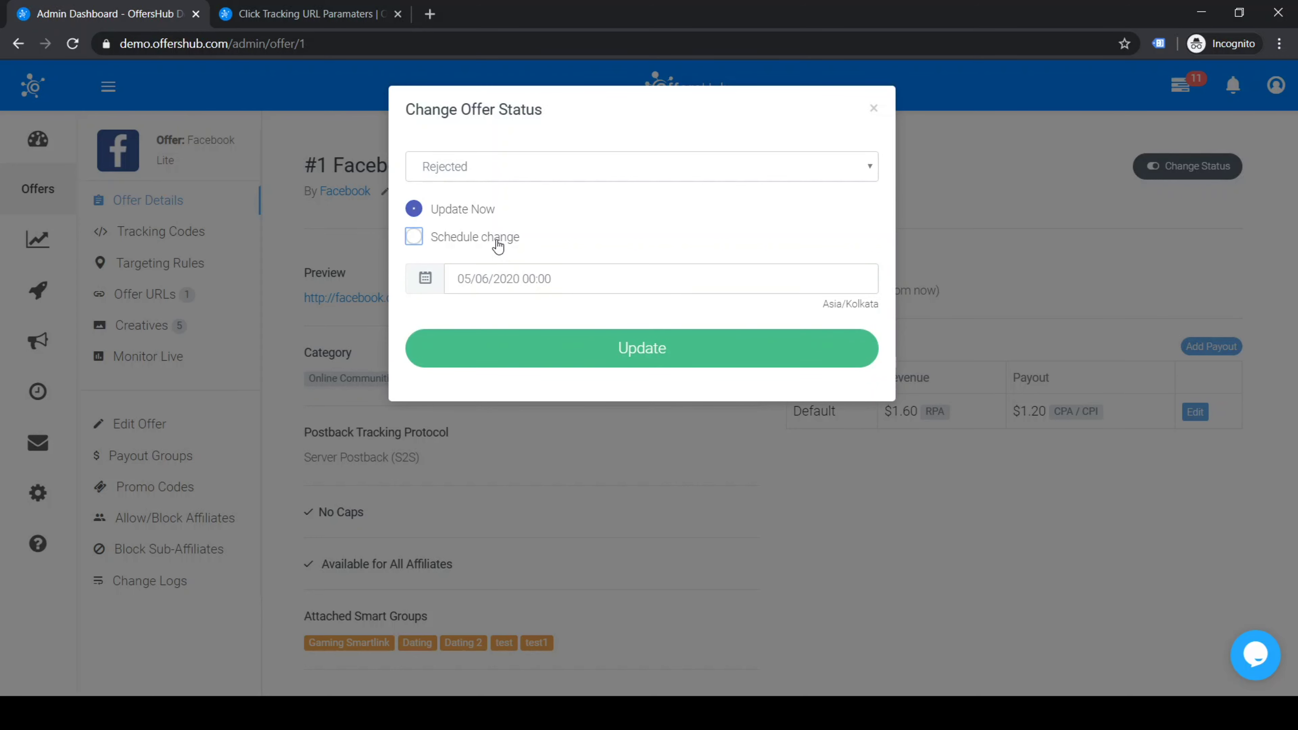
{"action": "left_click", "coordinate": [544, 277]}
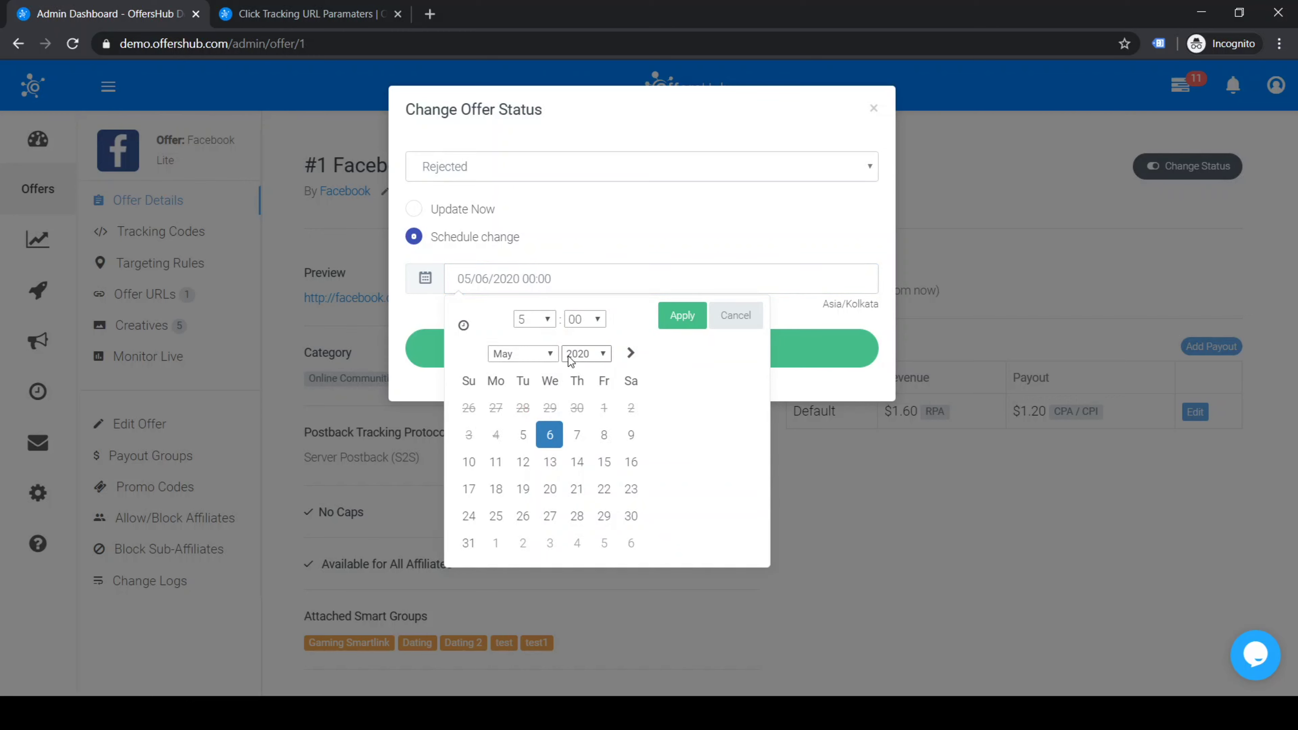
{"action": "left_click", "coordinate": [605, 437]}
{"action": "left_click", "coordinate": [682, 319]}
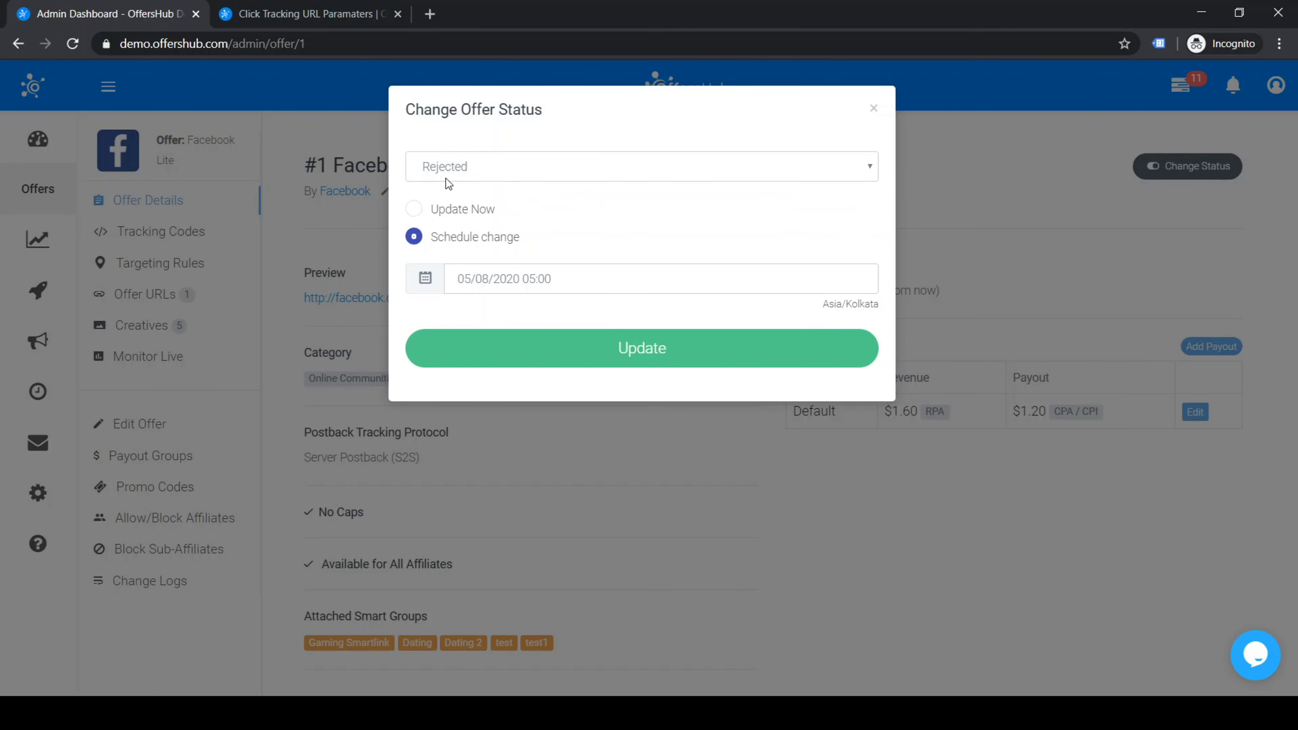
{"action": "left_click", "coordinate": [875, 110]}
{"action": "left_click", "coordinate": [874, 110]}
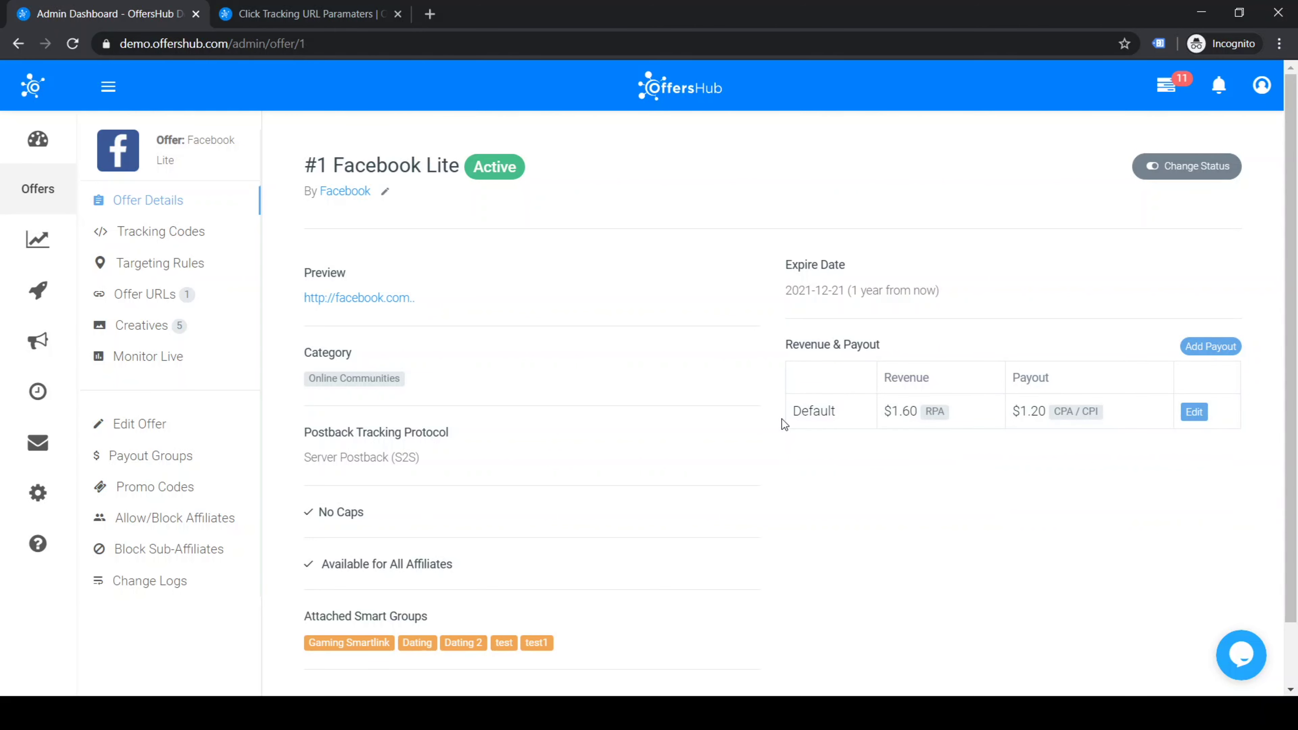
Step: Open the Facebook Lite offer's default revenue and payout for editing and choose Update Now
{"action": "left_click_drag", "start_coordinate": [792, 415], "coordinate": [1183, 454]}
{"action": "left_click", "coordinate": [1008, 441]}
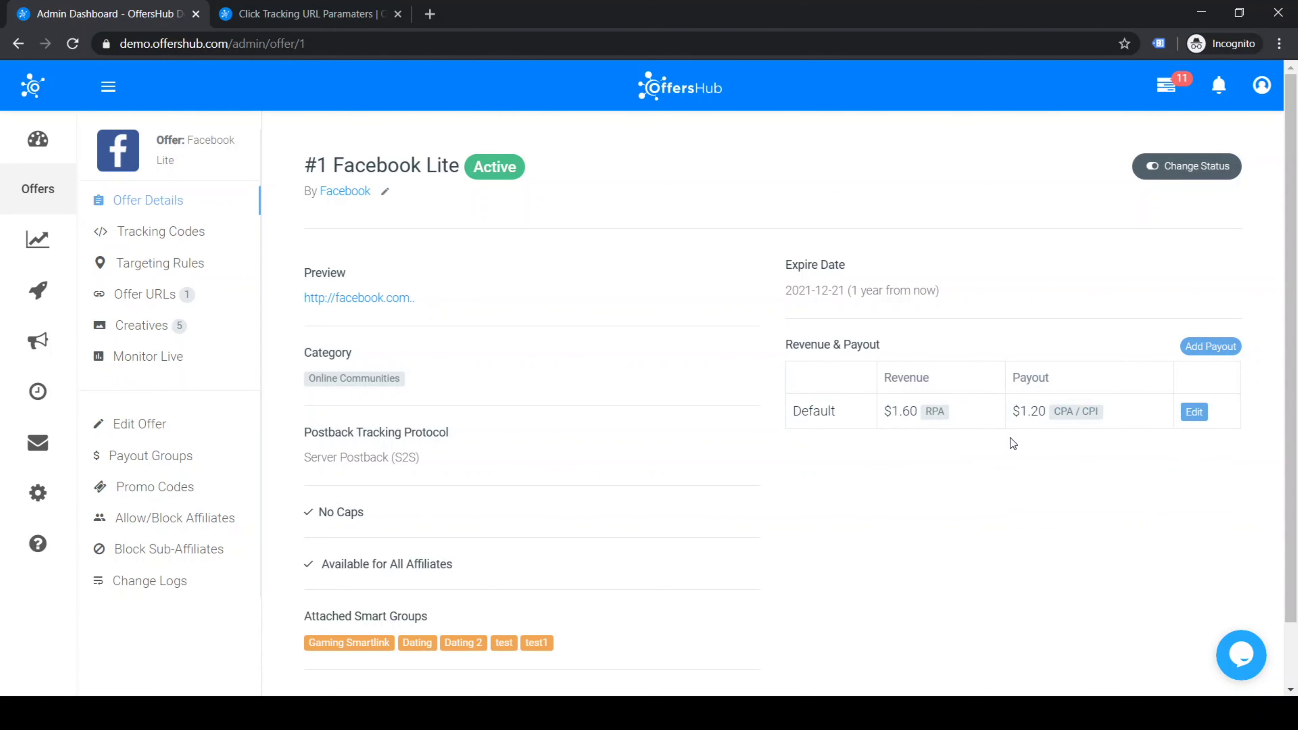
{"action": "left_click", "coordinate": [1194, 413]}
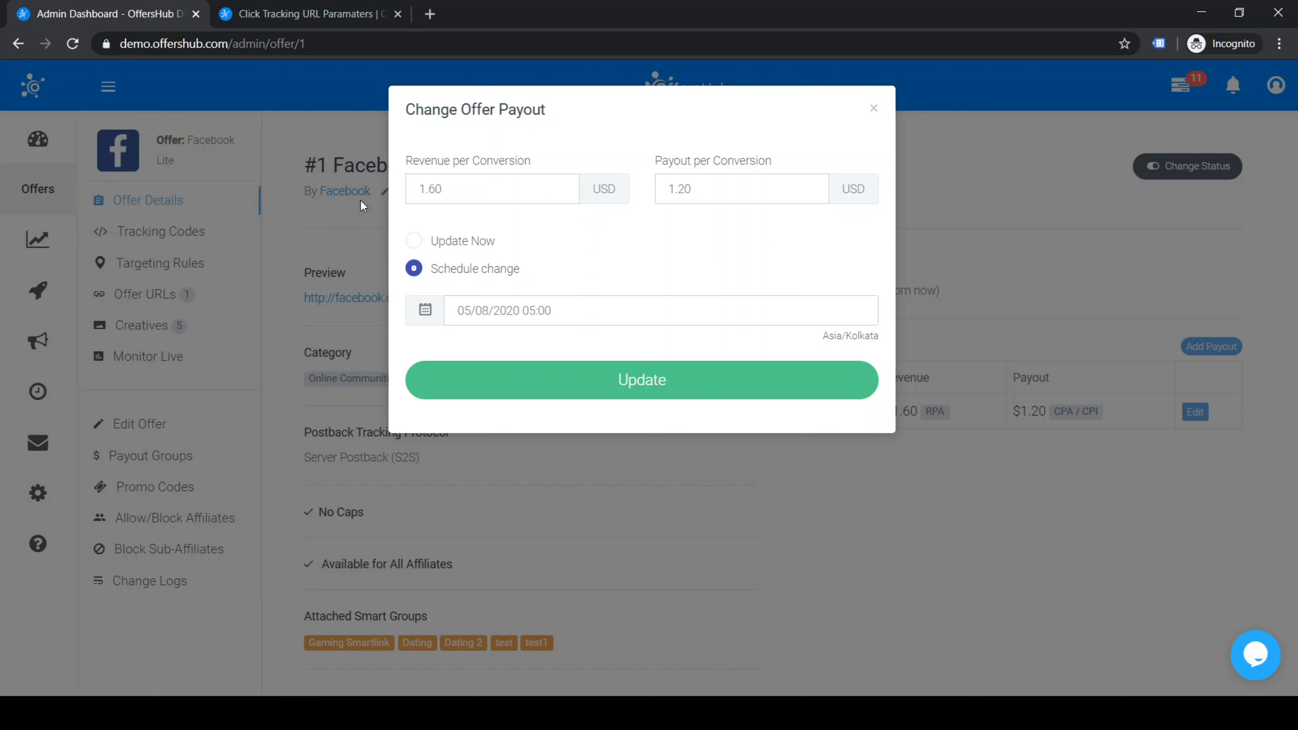
{"action": "left_click", "coordinate": [476, 250]}
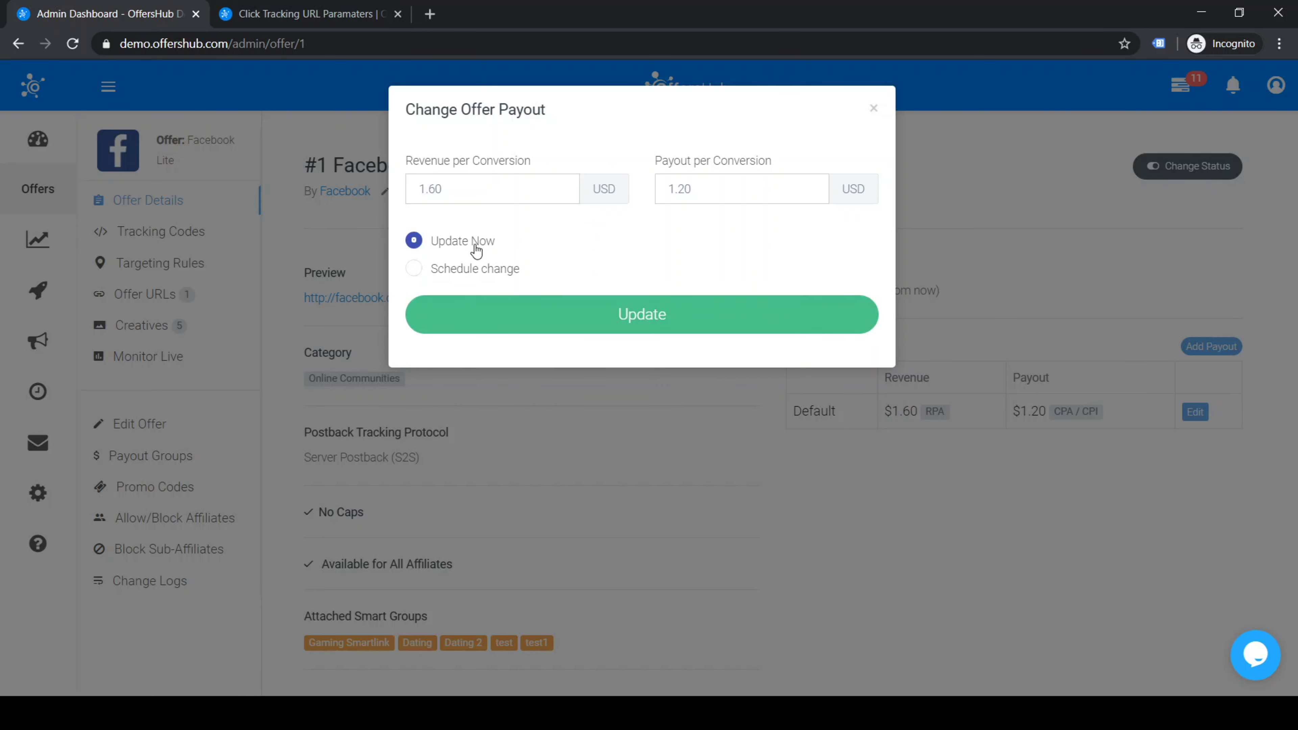
{"action": "left_click", "coordinate": [728, 188]}
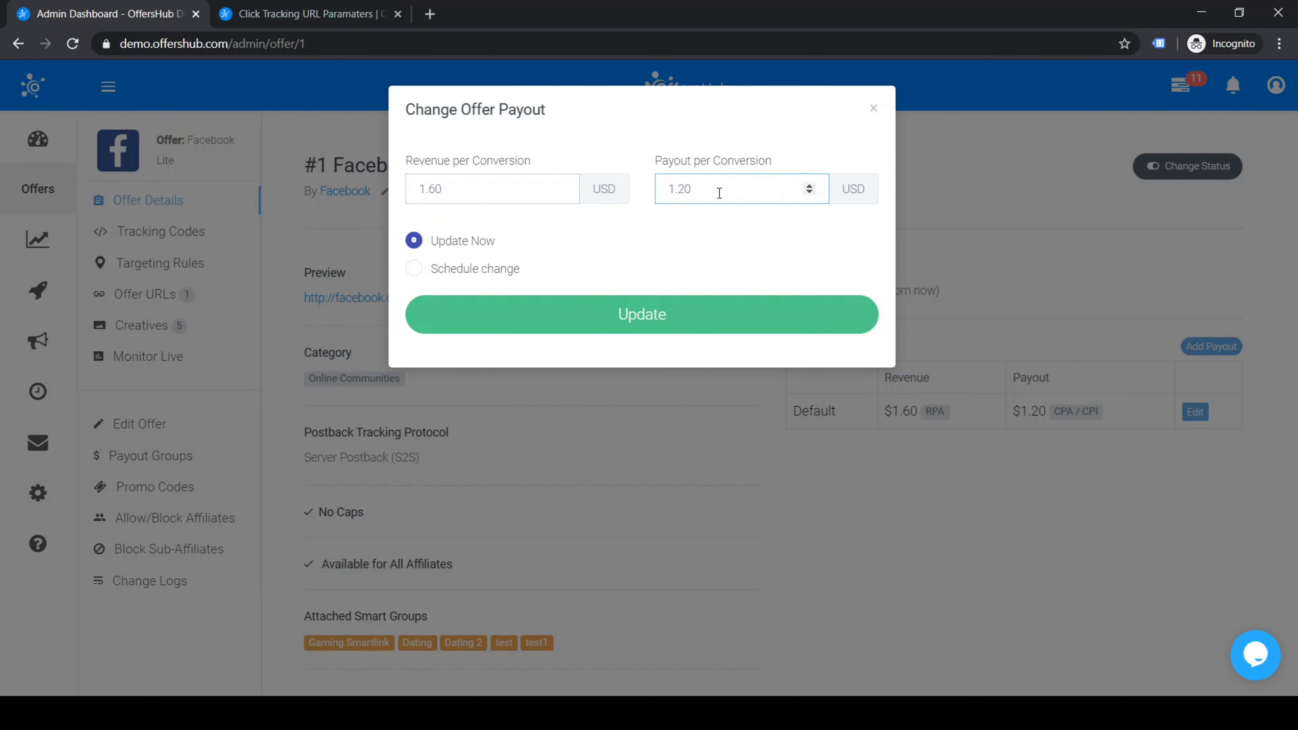
Step: Schedule the default payout change for 05/08/2020 08:00
{"action": "left_click", "coordinate": [478, 271]}
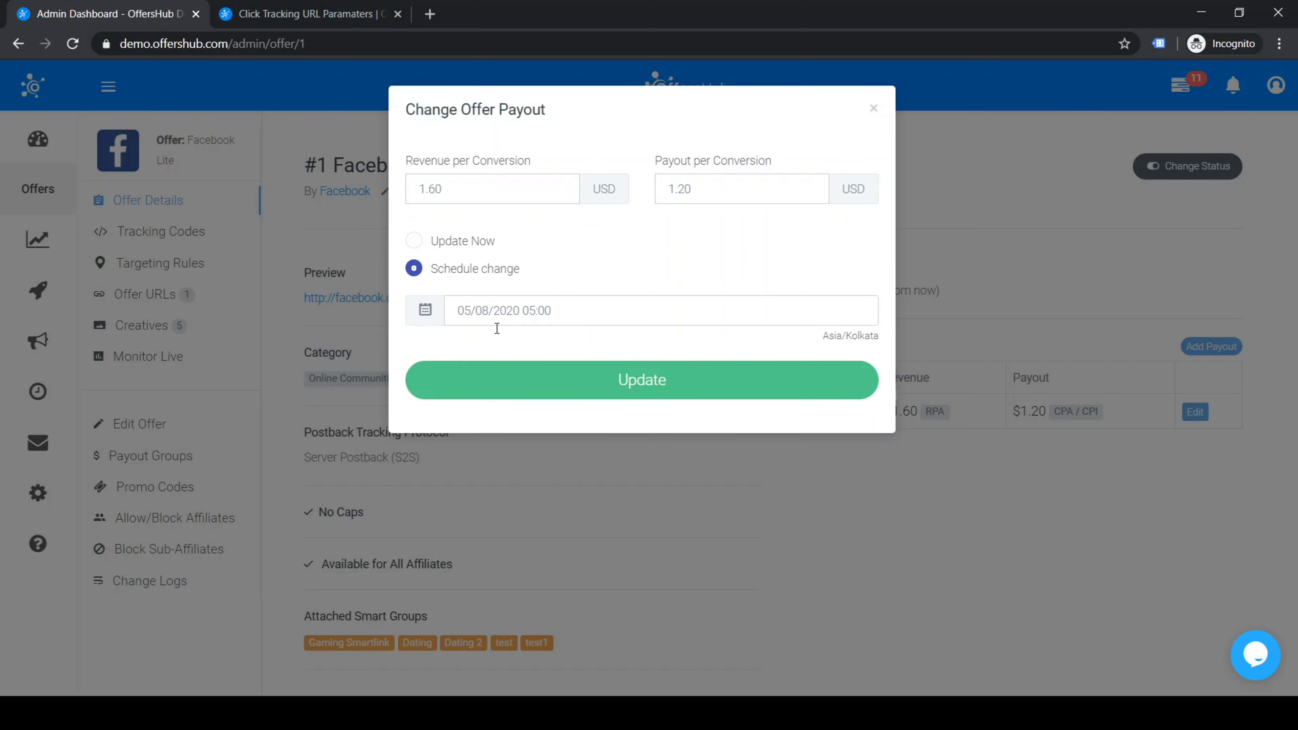
{"action": "left_click", "coordinate": [571, 309]}
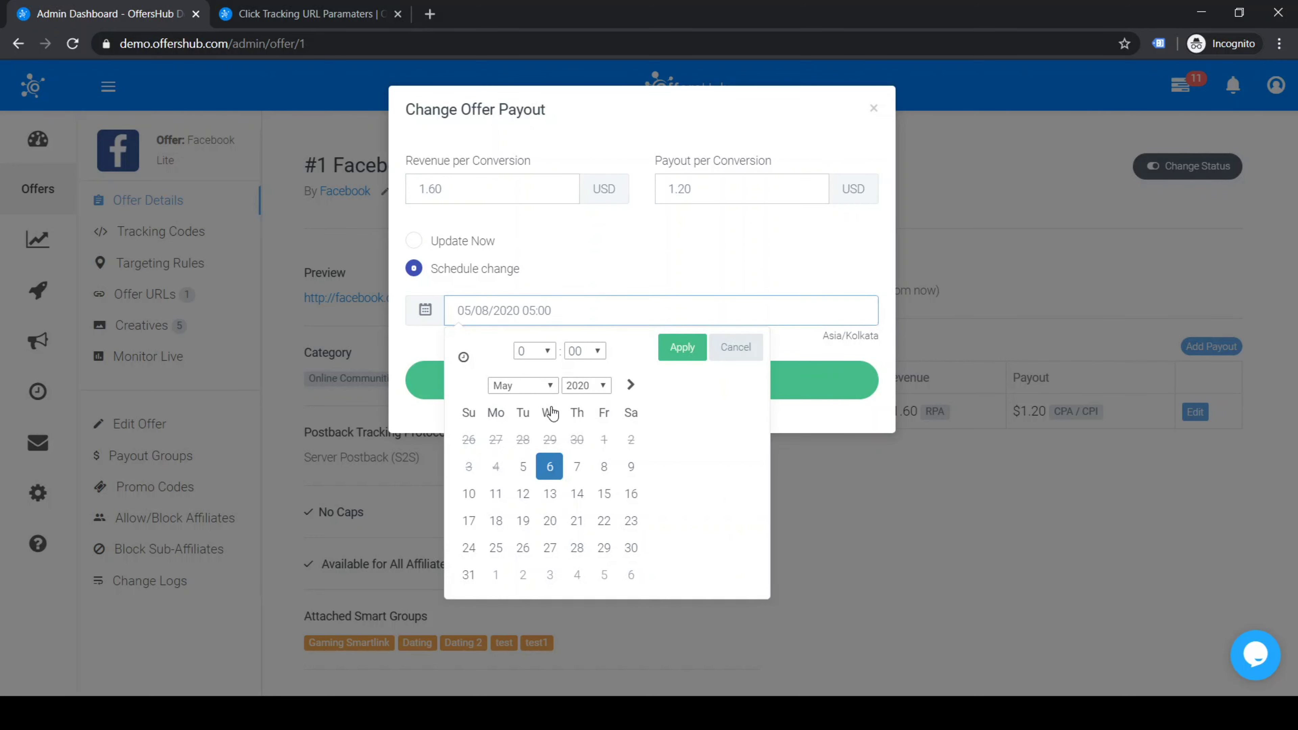
{"action": "left_click", "coordinate": [605, 468]}
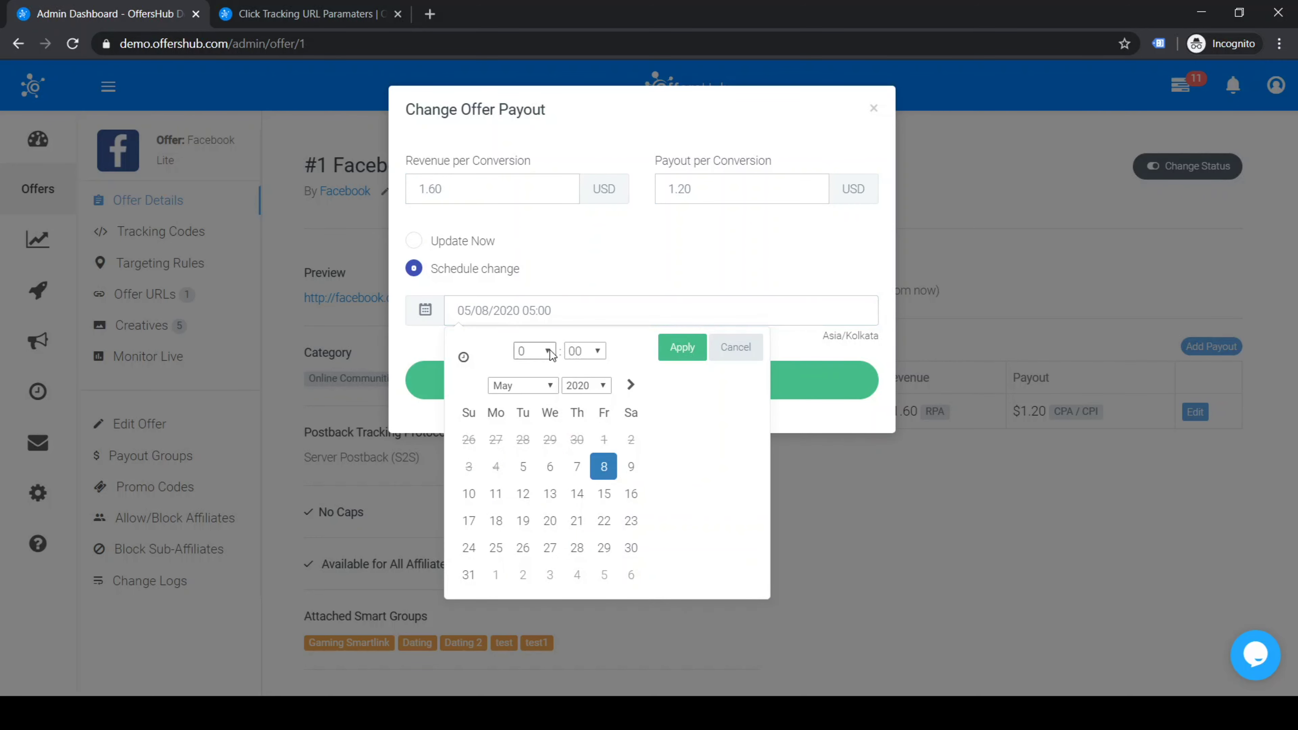
{"action": "key", "text": "8"}
{"action": "left_click", "coordinate": [690, 353]}
Step: Set the revenue per conversion to 10.60 USD and the payout per conversion to 8.20 USD
{"action": "left_click", "coordinate": [428, 189]}
{"action": "type", "text": "0"}
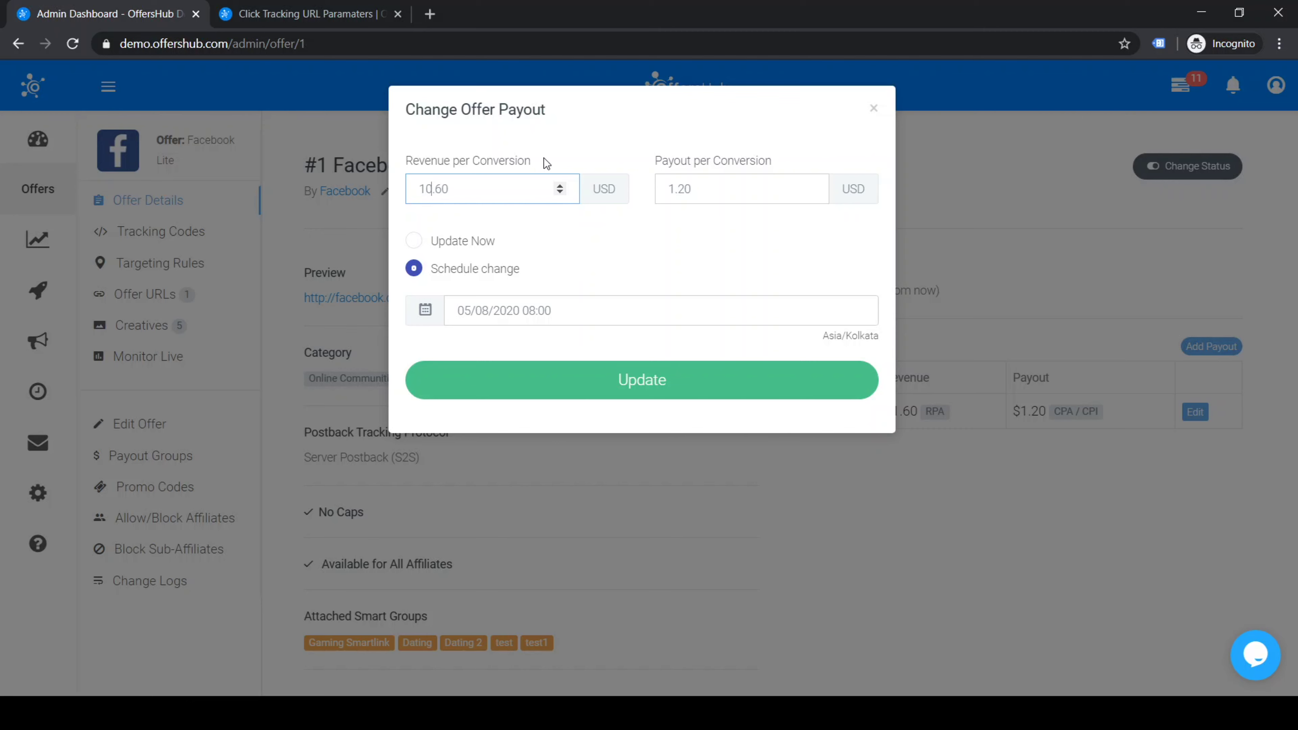
{"action": "left_click", "coordinate": [677, 191]}
{"action": "key", "text": "Delete"}
{"action": "type", "text": "8"}
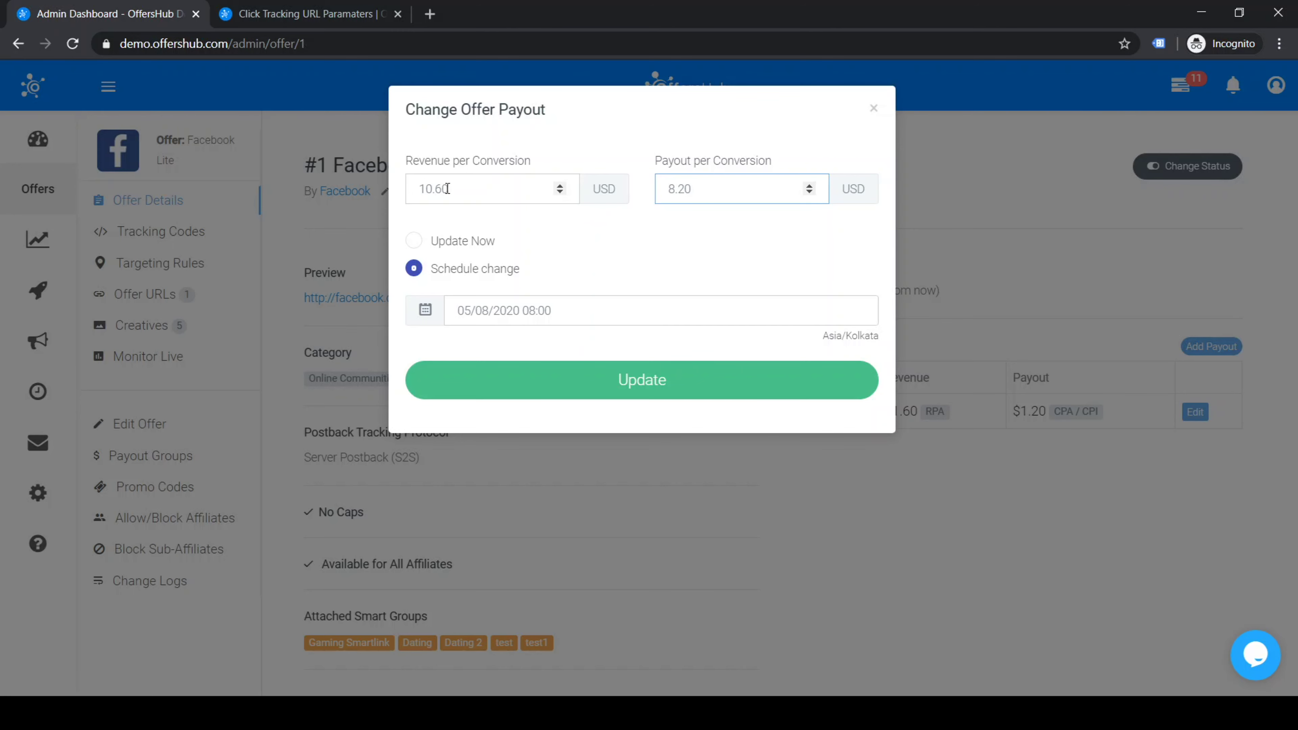
Step: Restore the payout per conversion to 1.20 and the revenue per conversion to 1.60, and dismiss the payout dialog without updating
{"action": "left_click_drag", "start_coordinate": [420, 188], "coordinate": [470, 188]}
{"action": "left_click_drag", "start_coordinate": [703, 188], "coordinate": [664, 189]}
{"action": "left_click", "coordinate": [726, 184]}
{"action": "key", "text": "Left"}
{"action": "key", "text": "Left"}
{"action": "key", "text": "Left"}
{"action": "key", "text": "BackSpace"}
{"action": "type", "text": "1"}
{"action": "key", "text": "shift+Tab"}
{"action": "key", "text": "Home"}
{"action": "key", "text": "Right"}
{"action": "key", "text": "Delete"}
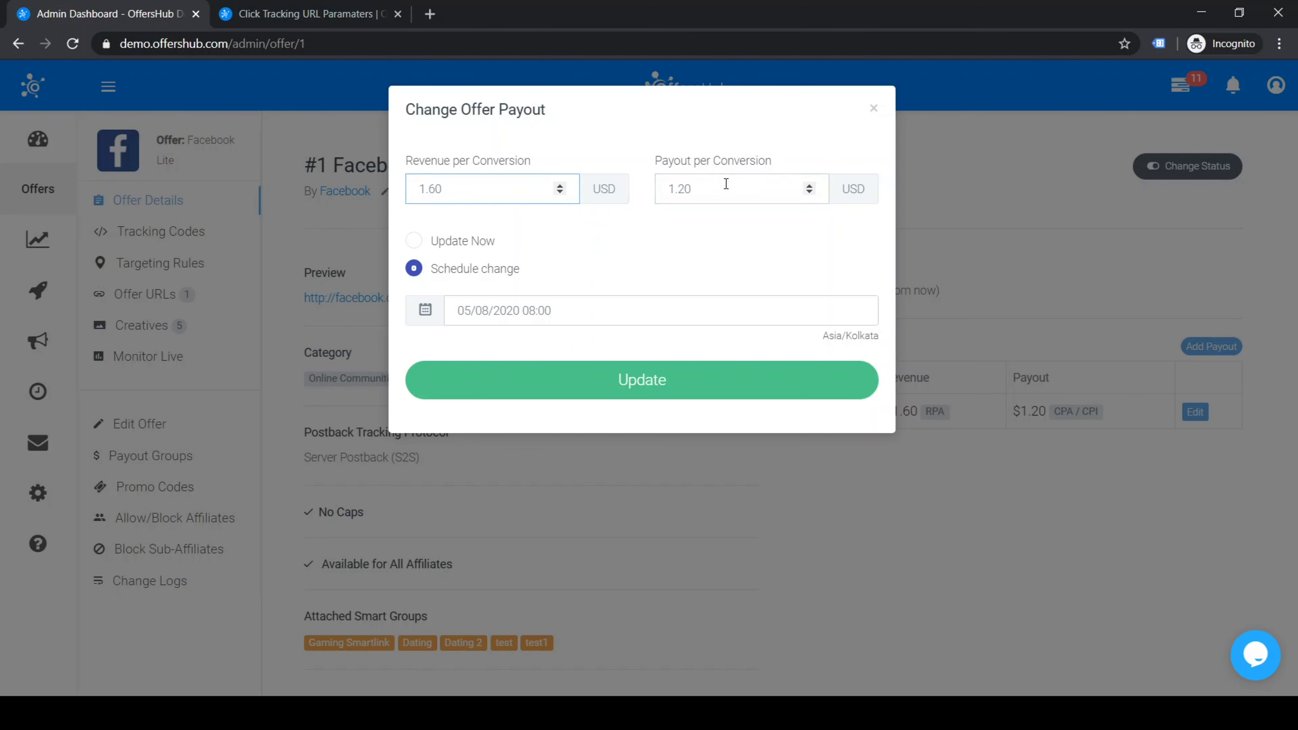
{"action": "left_click", "coordinate": [643, 239]}
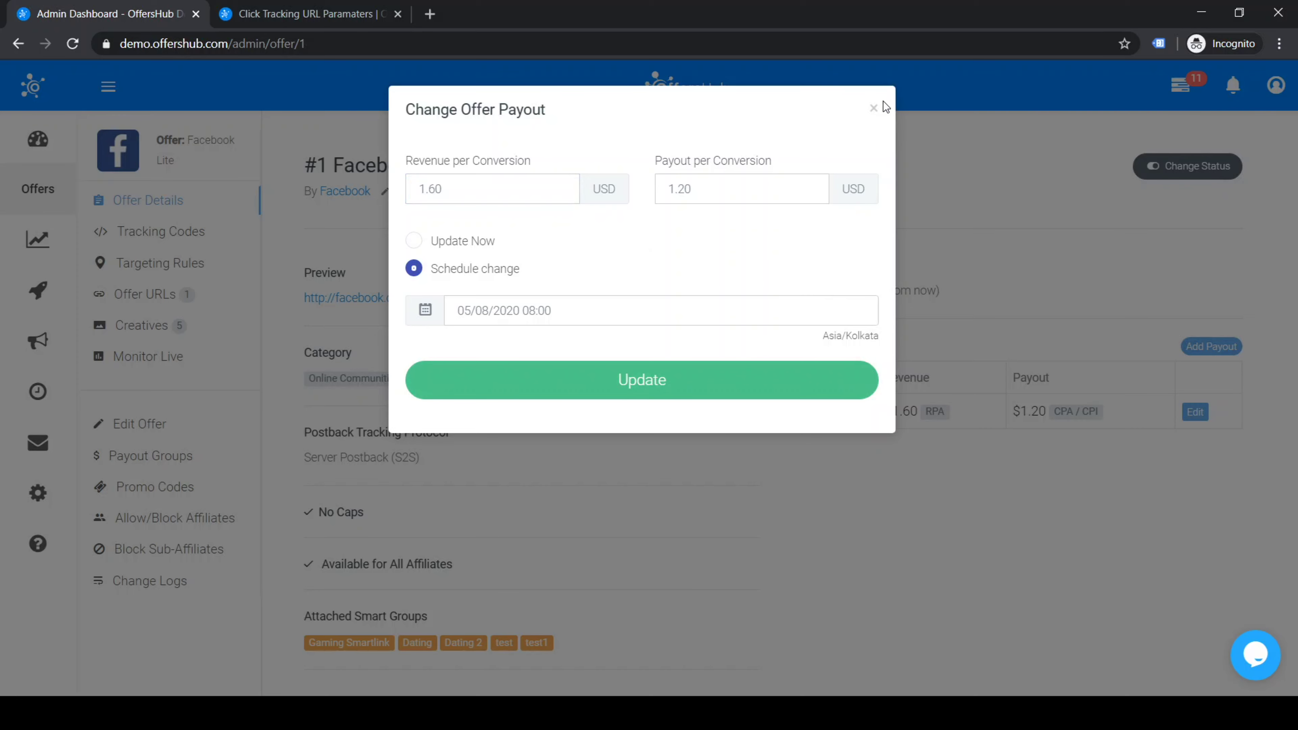
{"action": "left_click", "coordinate": [873, 108]}
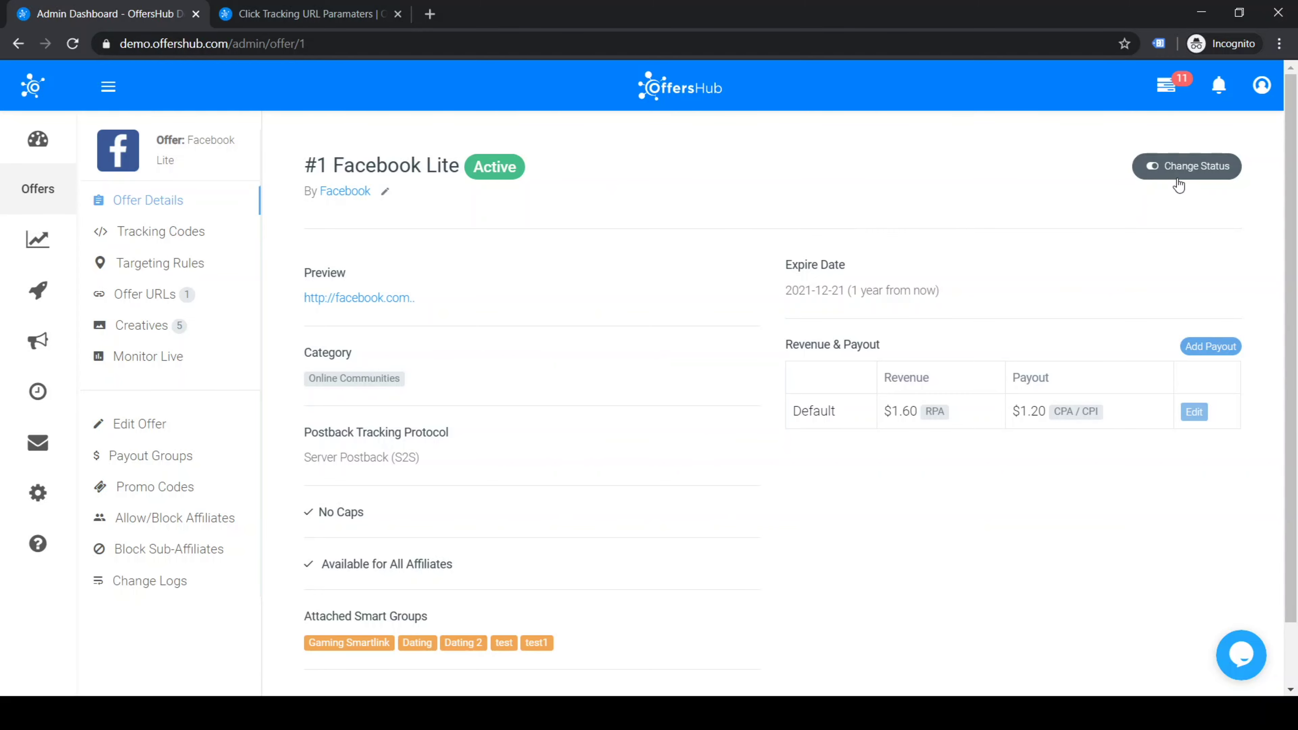
Step: Review the Facebook Lite offer's status change and scheduling options, and close them without updating
{"action": "left_click", "coordinate": [1186, 167]}
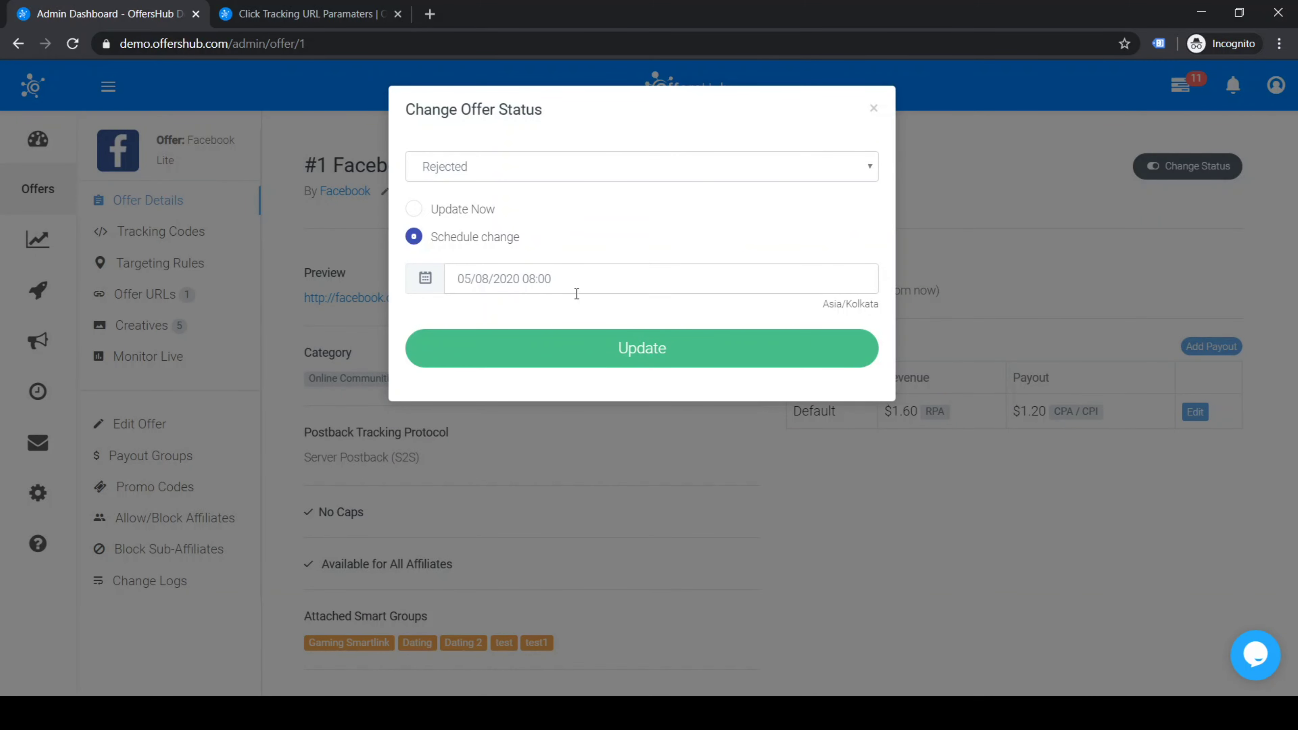
{"action": "left_click", "coordinate": [873, 107]}
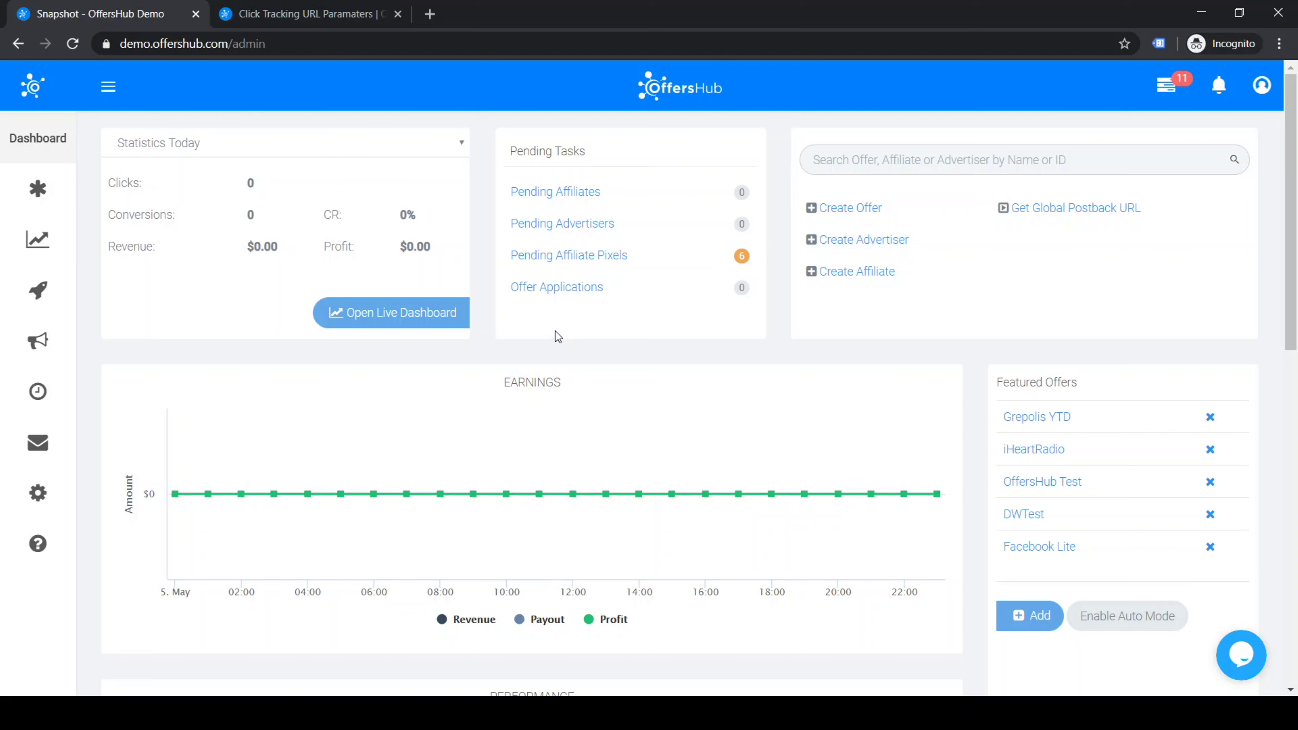
Step: Go to the Manage Offers list from the dashboard and open the Facebook Lite offer's details
{"action": "mouse_move", "coordinate": [40, 190]}
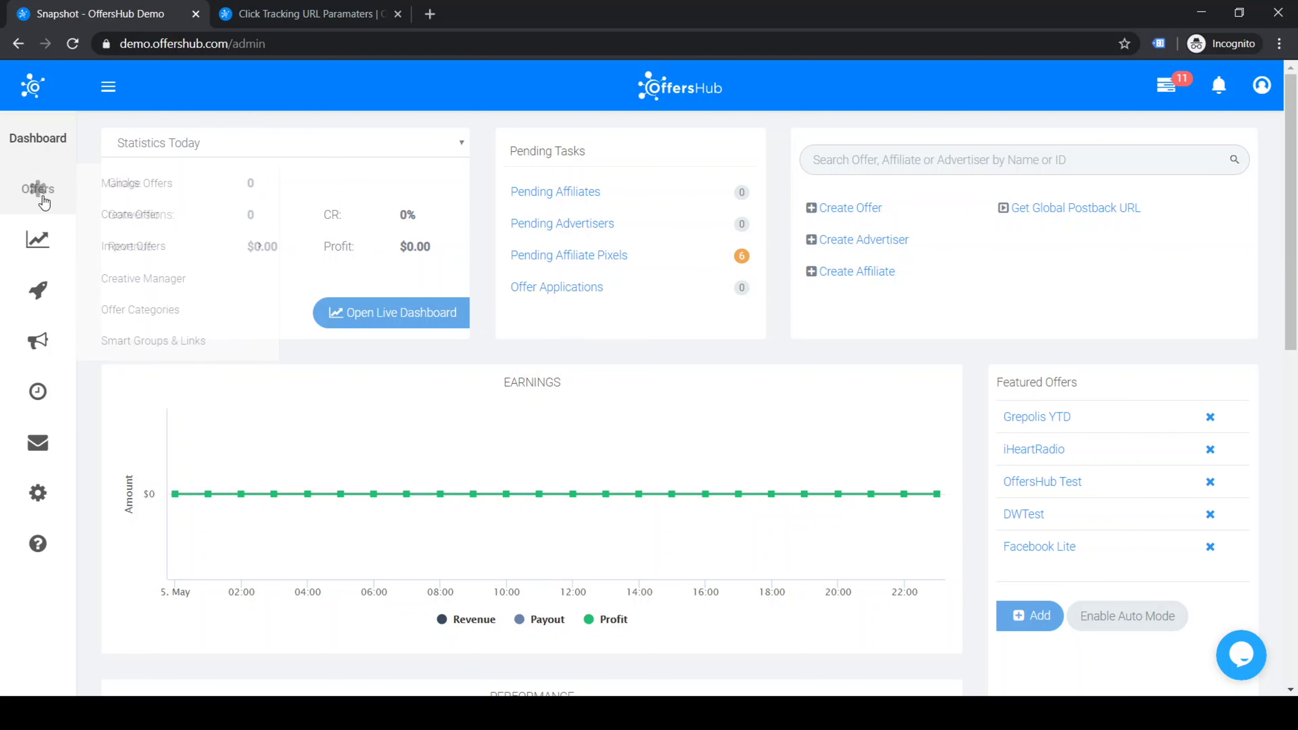
{"action": "left_click", "coordinate": [162, 190]}
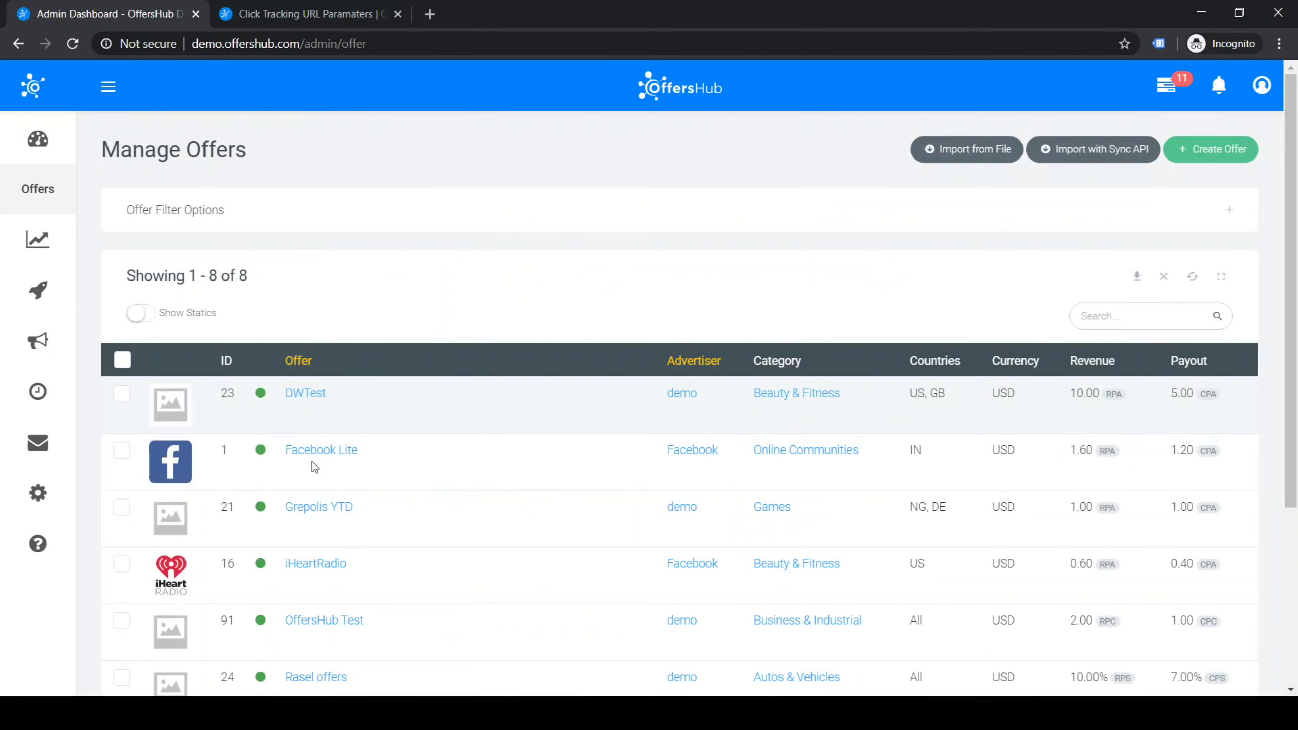
{"action": "left_click", "coordinate": [324, 452]}
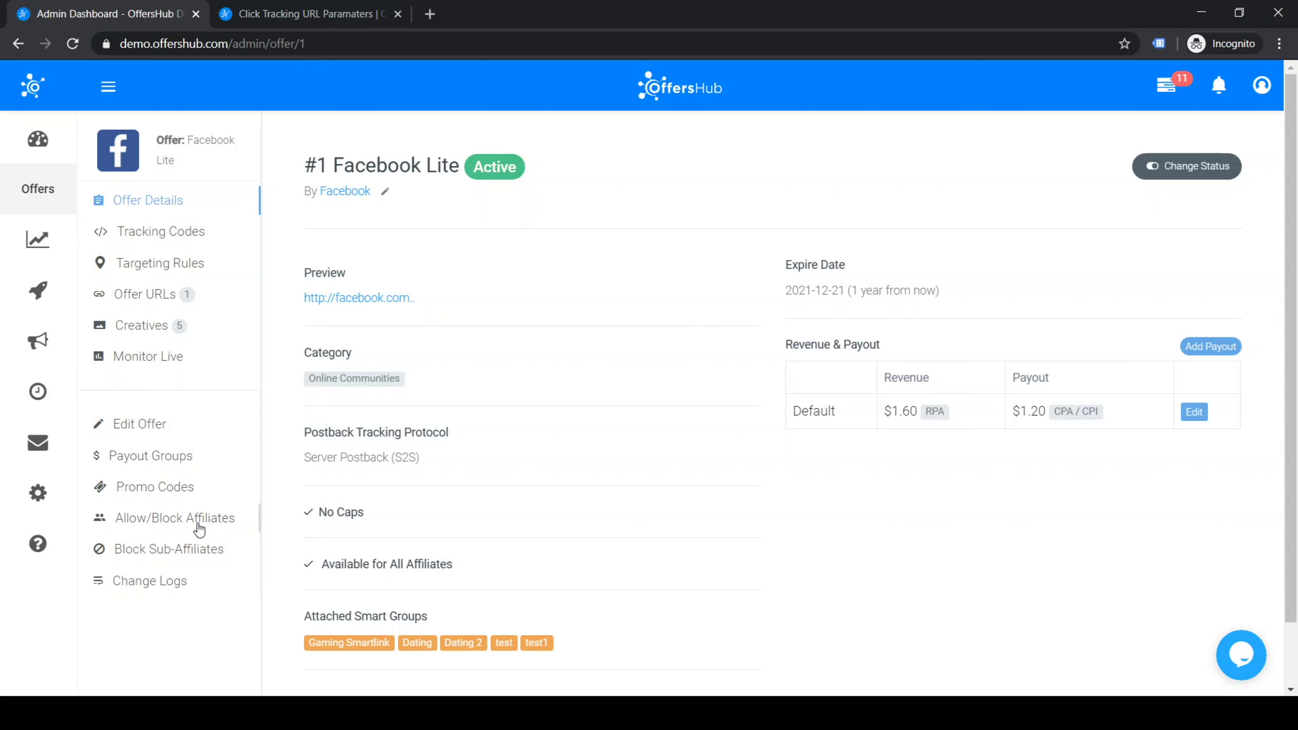
Step: Block the Demo affiliate's access to the Facebook Lite offer in its affiliate access control
{"action": "left_click", "coordinate": [177, 526]}
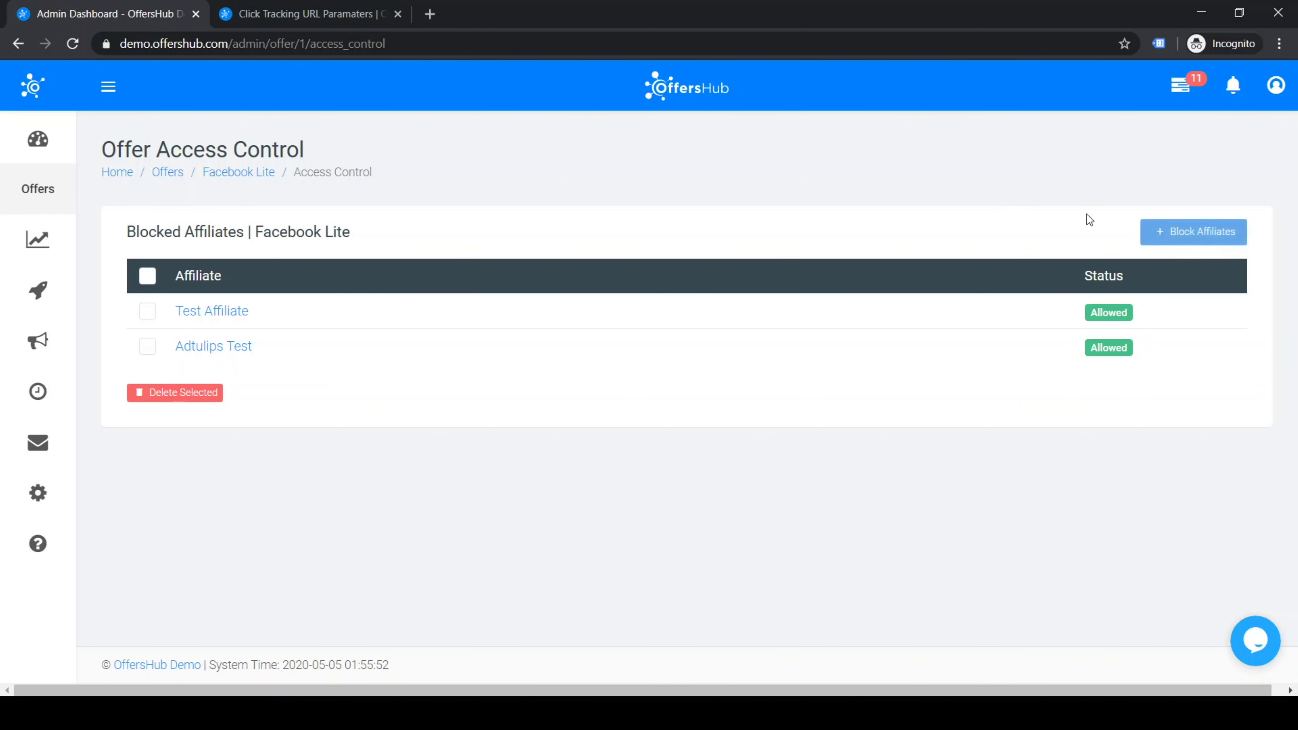
{"action": "left_click", "coordinate": [1183, 238]}
{"action": "left_click", "coordinate": [677, 199]}
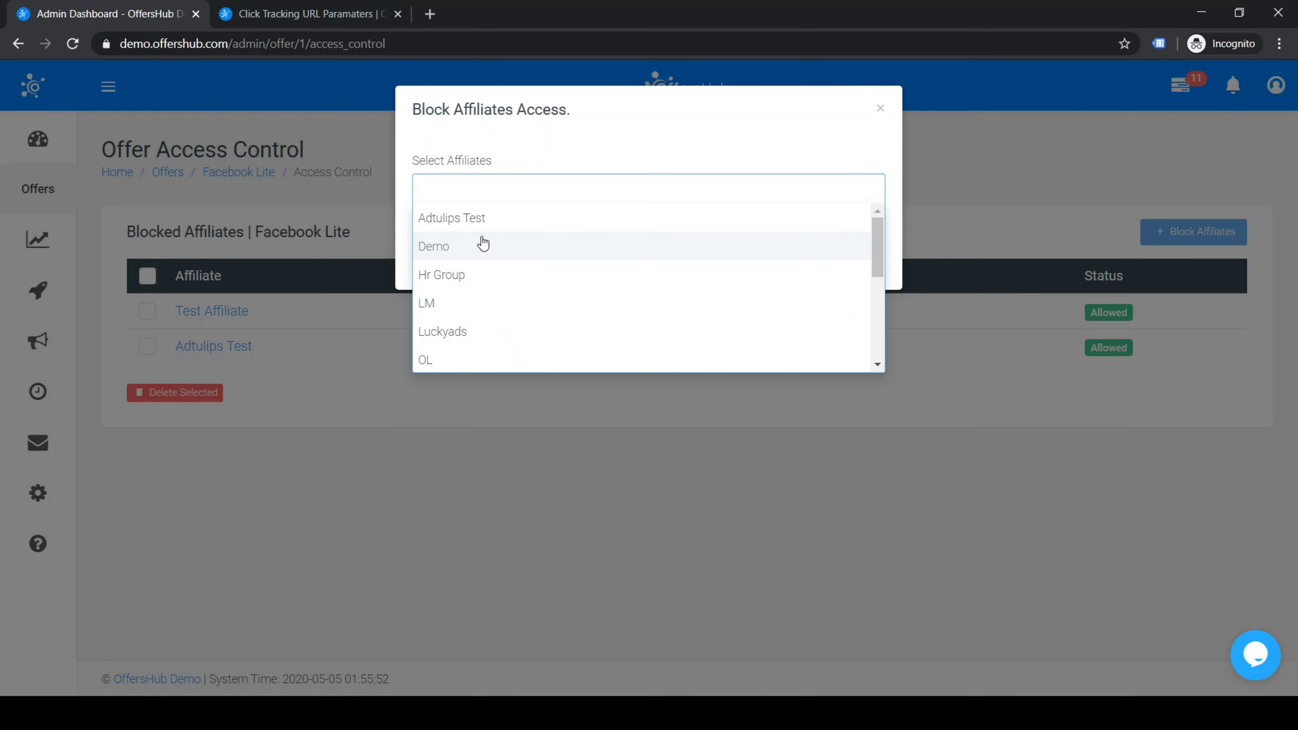
{"action": "left_click", "coordinate": [466, 247]}
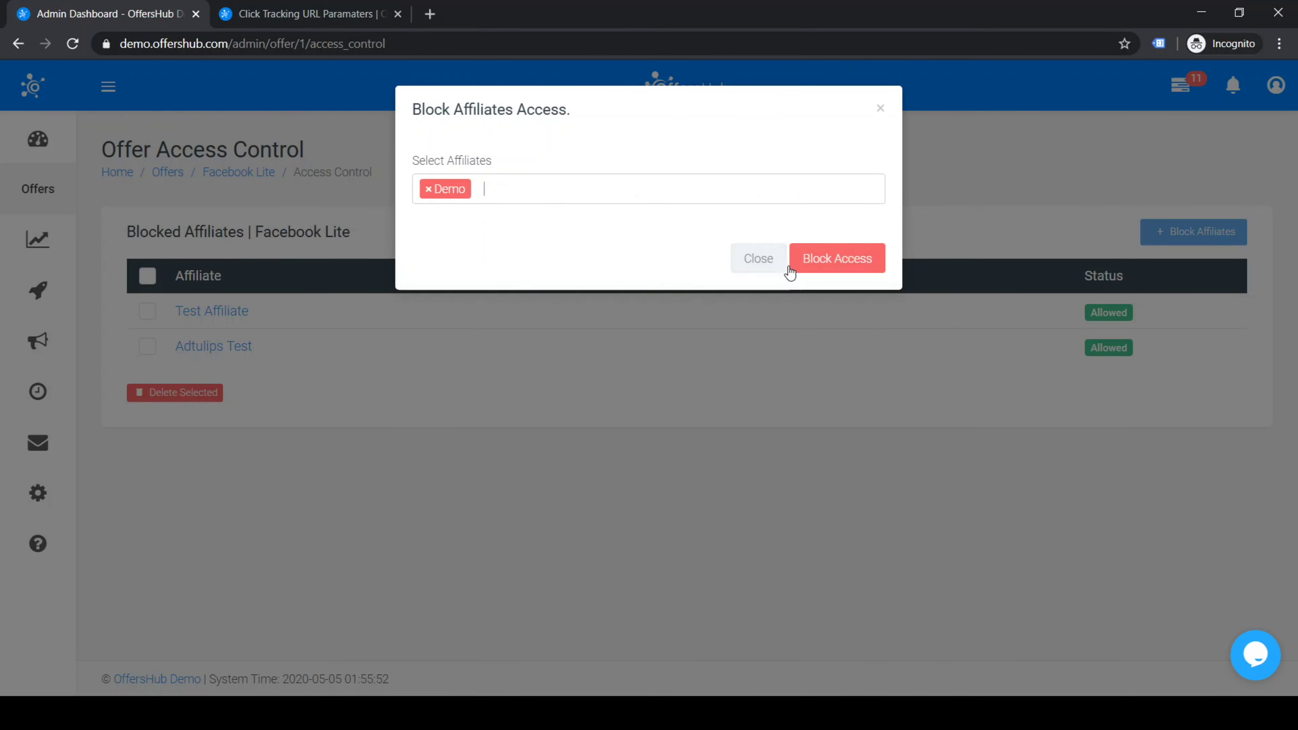
{"action": "left_click", "coordinate": [851, 269]}
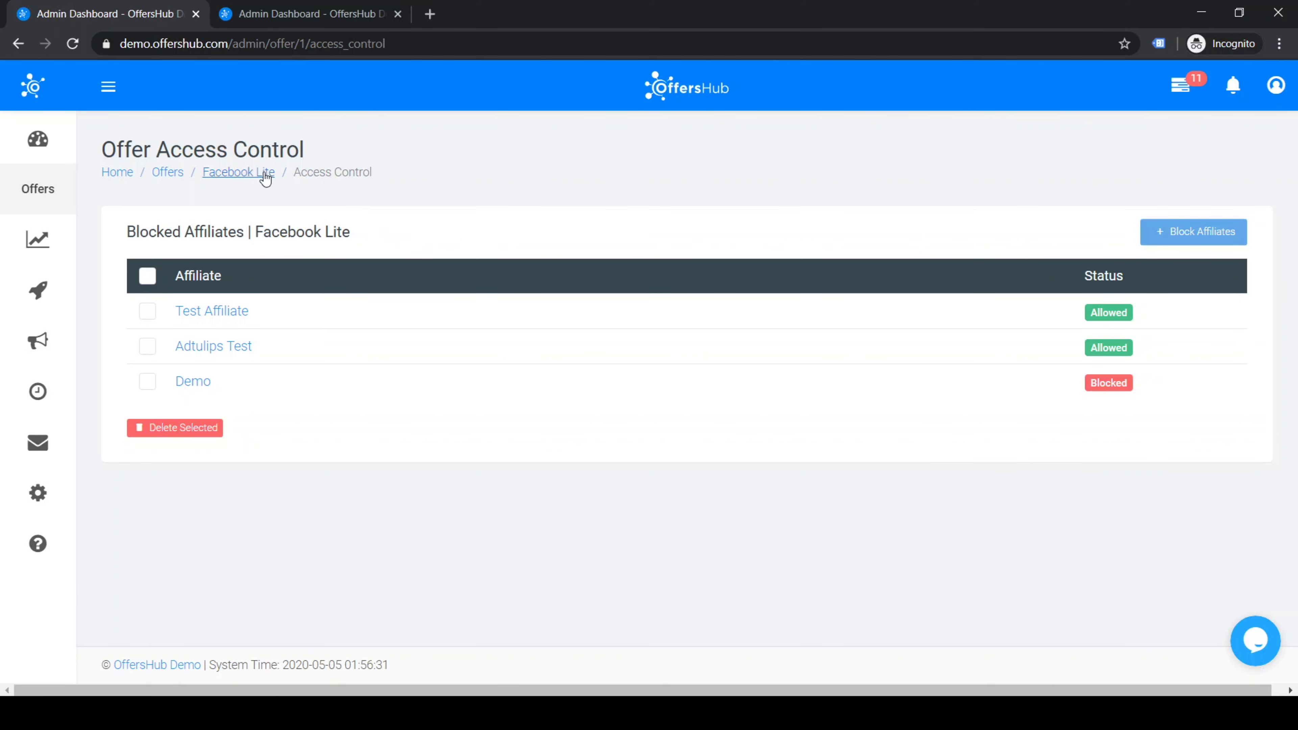
Step: Edit the Facebook Lite offer to set its Offer Access to Private and update the offer
{"action": "left_click", "coordinate": [231, 178]}
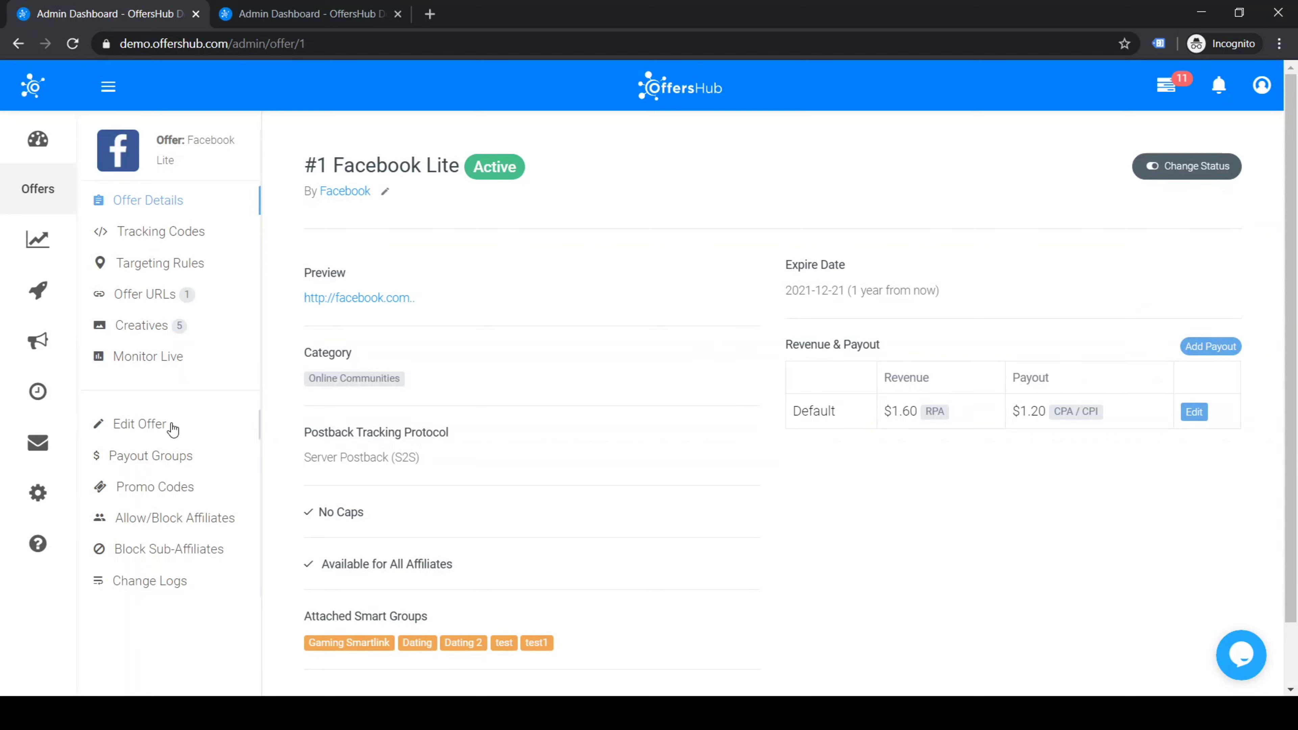
{"action": "left_click", "coordinate": [132, 434]}
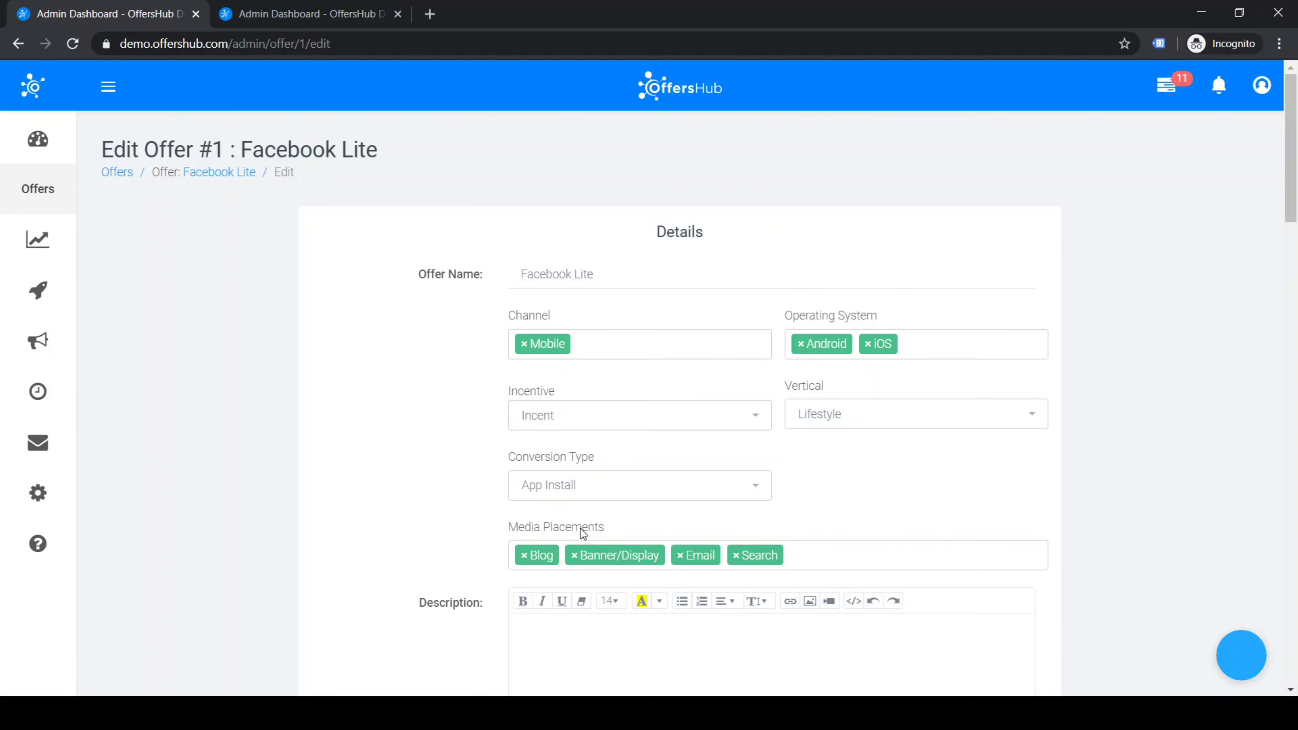
{"action": "scroll", "coordinate": [577, 528], "scroll_direction": "down", "scroll_amount": 5}
{"action": "scroll", "coordinate": [576, 528], "scroll_direction": "down", "scroll_amount": 20}
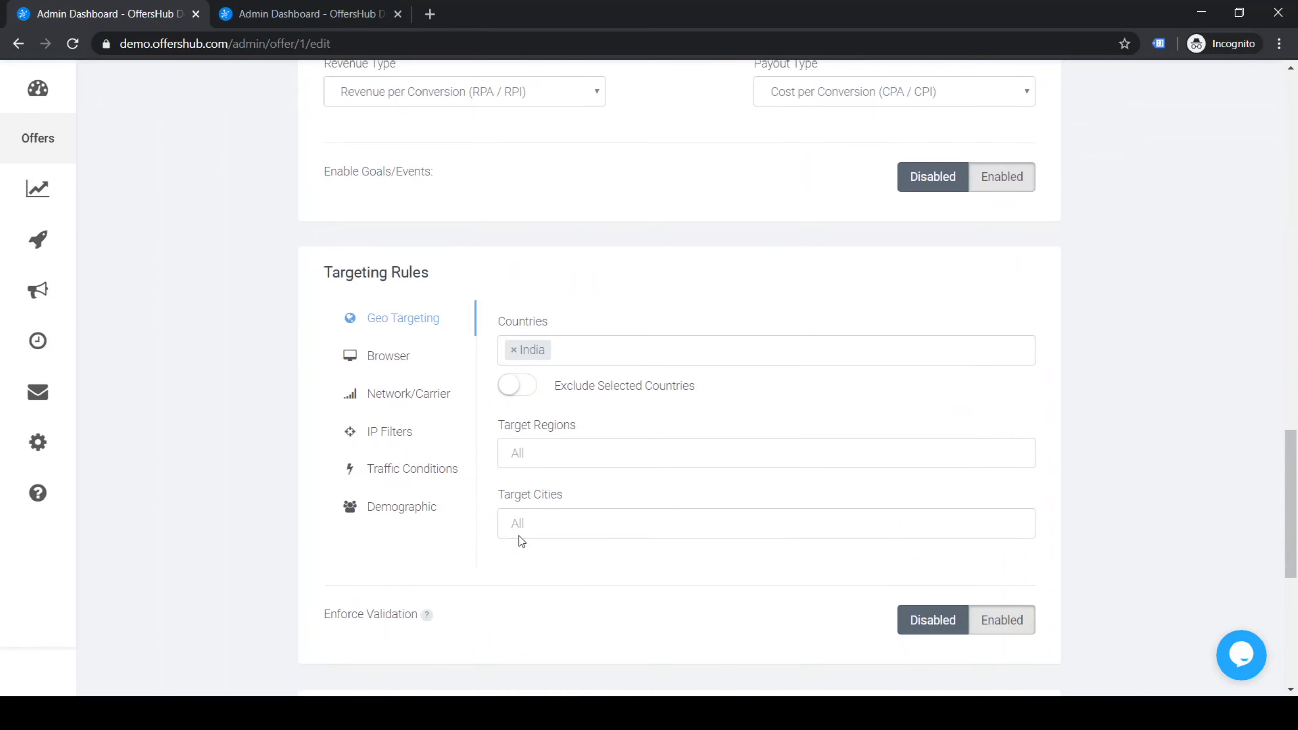
{"action": "left_click_drag", "start_coordinate": [329, 300], "coordinate": [439, 305]}
{"action": "left_click", "coordinate": [349, 341]}
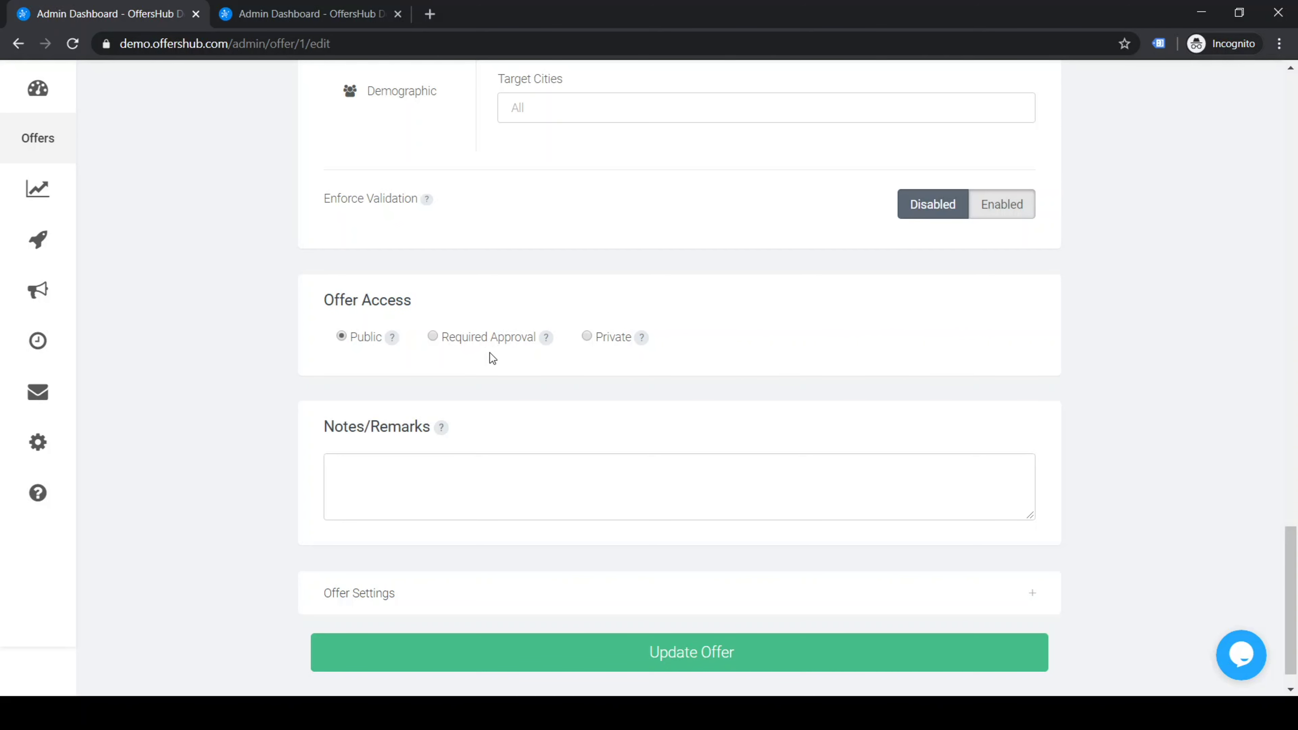
{"action": "left_click", "coordinate": [588, 338]}
{"action": "left_click", "coordinate": [675, 658]}
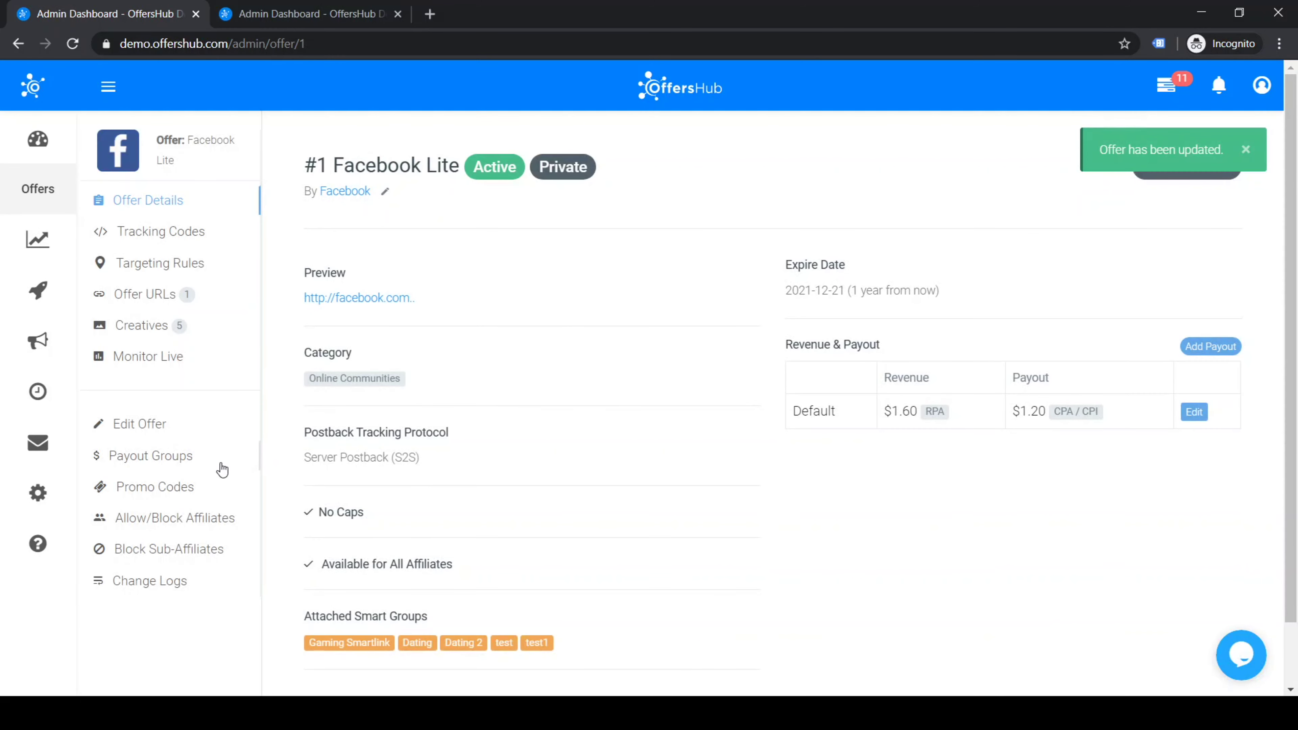
Step: Allow the LM affiliate access to the private Facebook Lite offer in its affiliate access control
{"action": "left_click", "coordinate": [170, 532]}
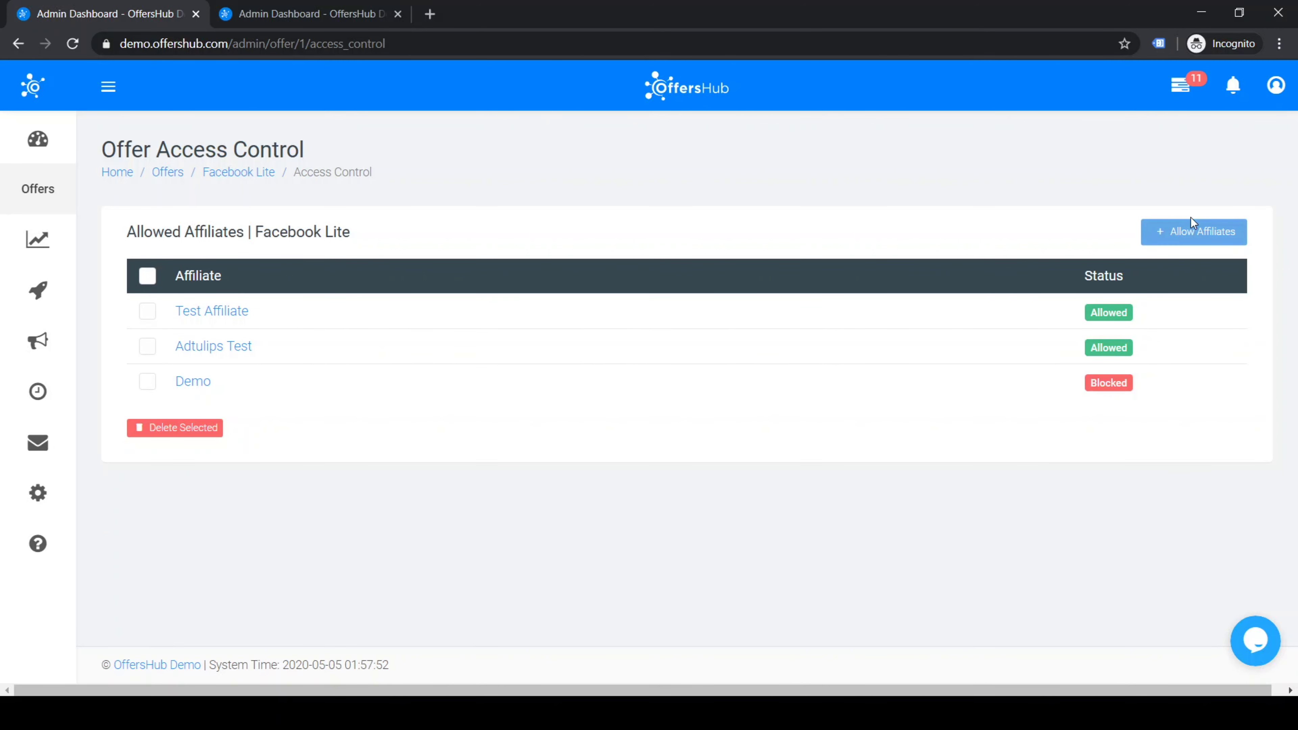
{"action": "left_click", "coordinate": [1178, 235]}
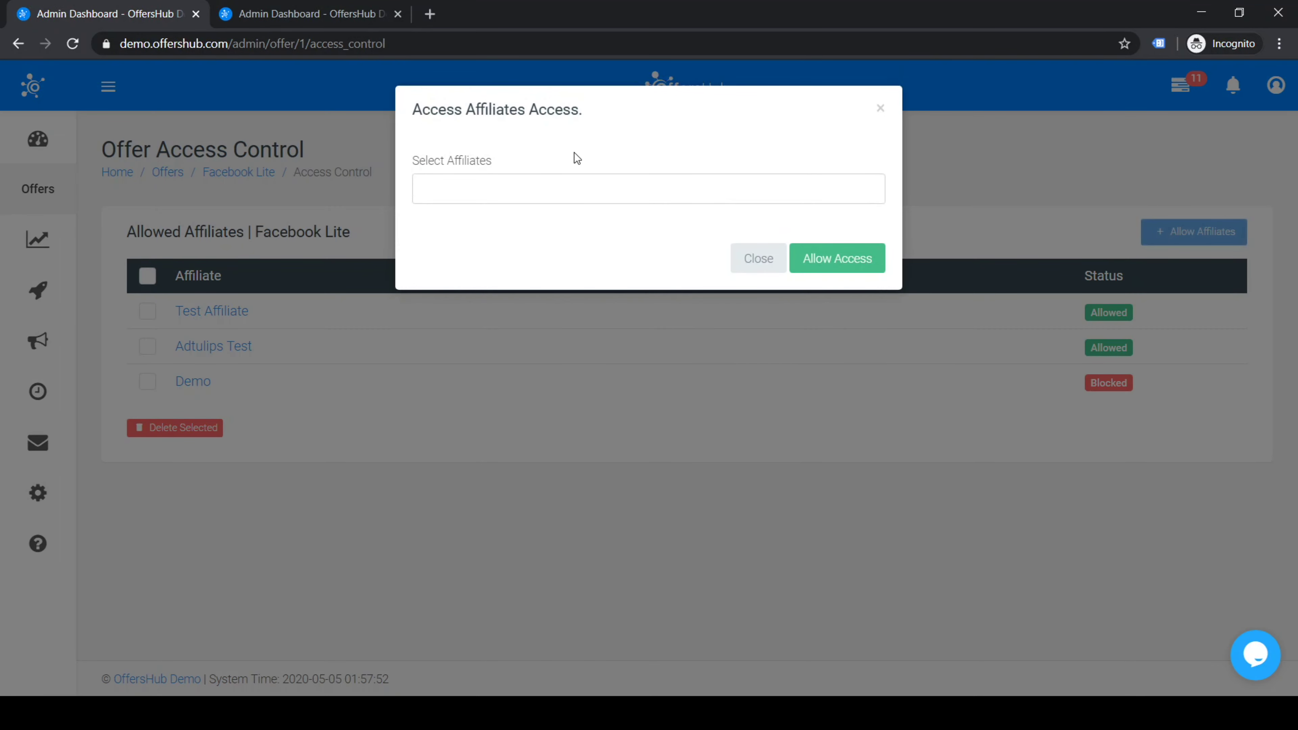
{"action": "left_click", "coordinate": [542, 193]}
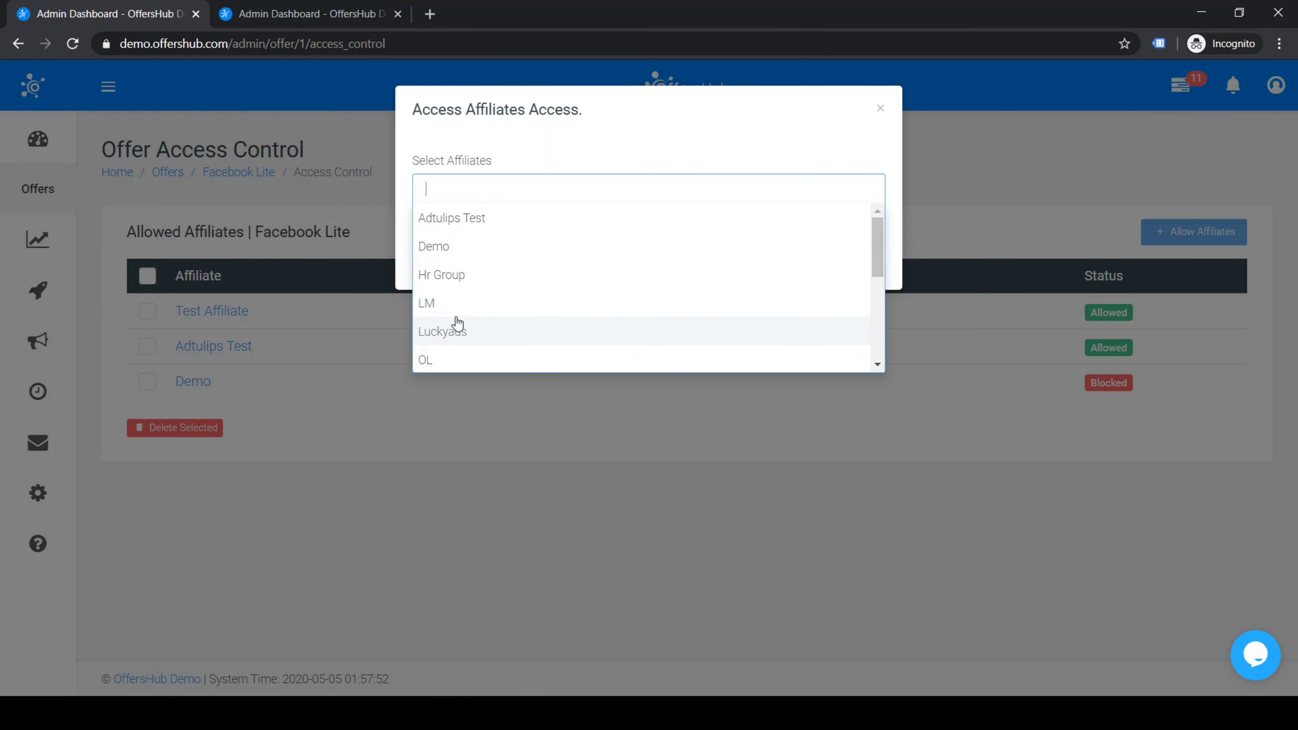
{"action": "left_click", "coordinate": [466, 307]}
{"action": "left_click", "coordinate": [838, 265]}
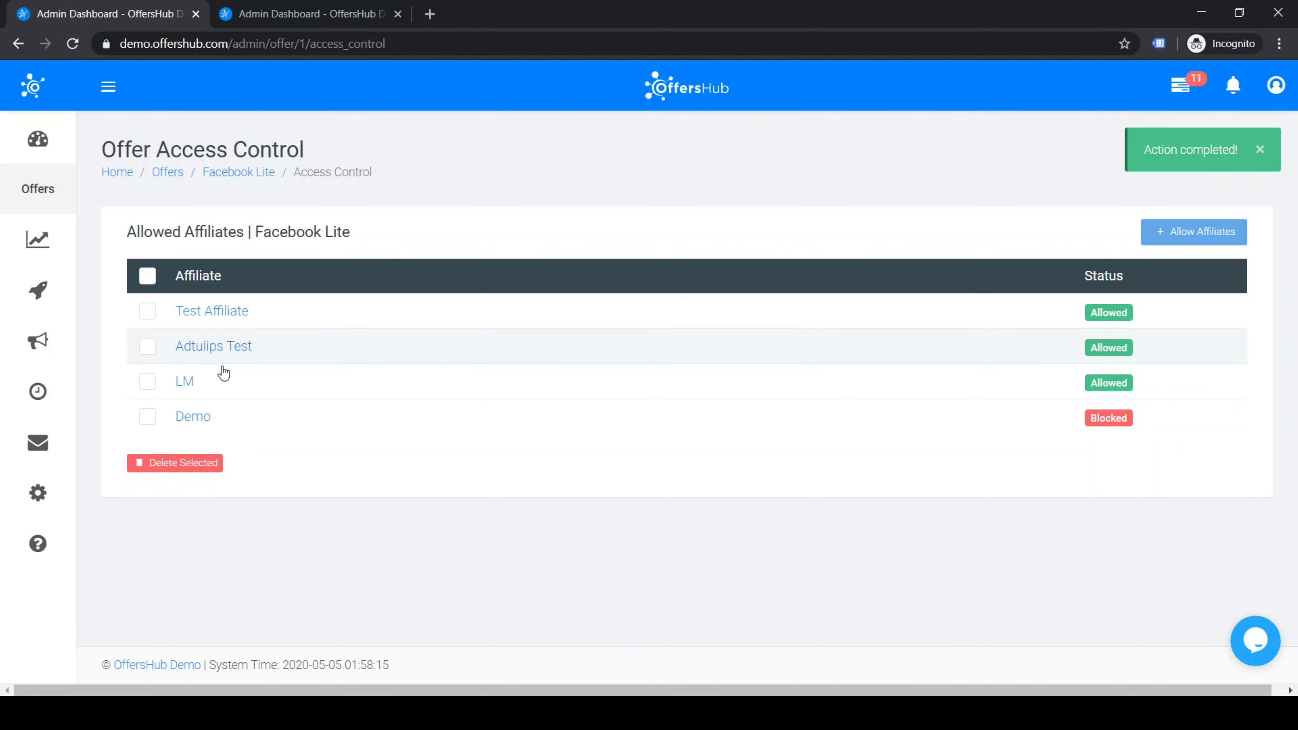
Step: Select the blocked Demo affiliate in the access list and return to the offer's details without deleting it
{"action": "left_click_drag", "start_coordinate": [214, 424], "coordinate": [176, 417]}
{"action": "left_click", "coordinate": [147, 416]}
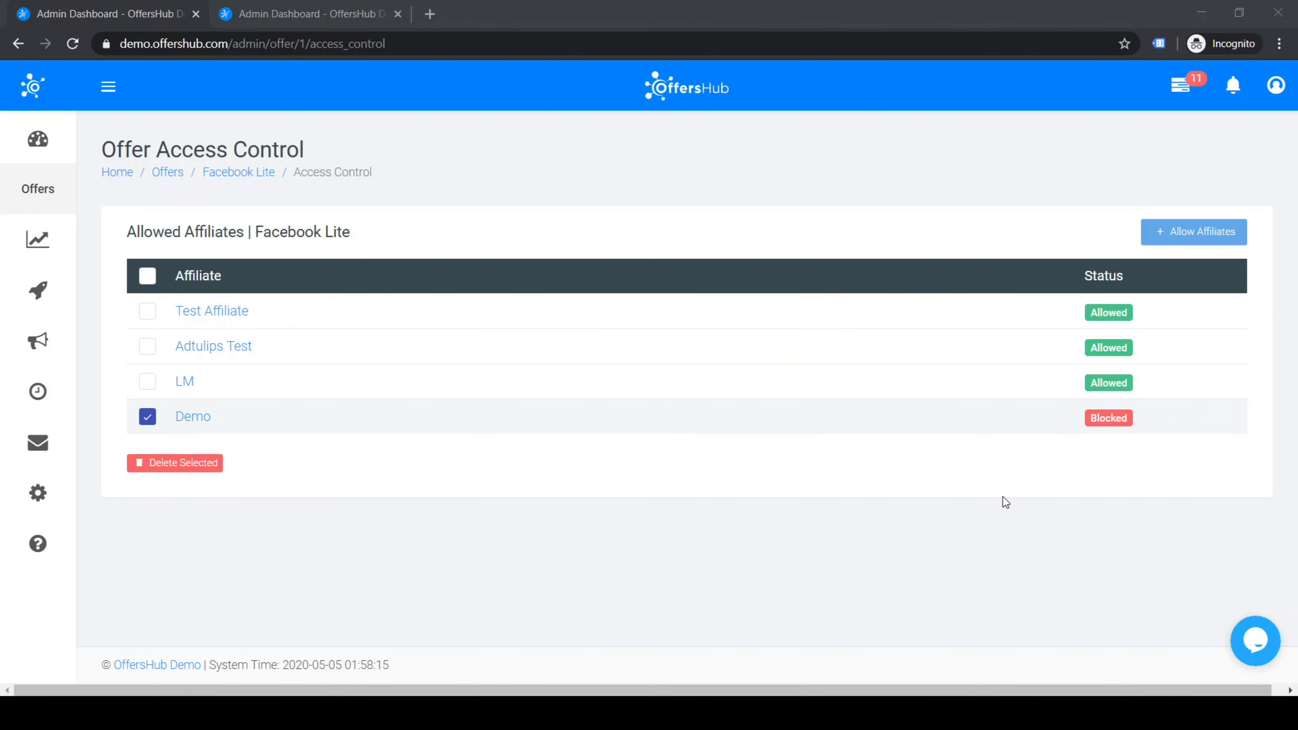
{"action": "left_click", "coordinate": [242, 174]}
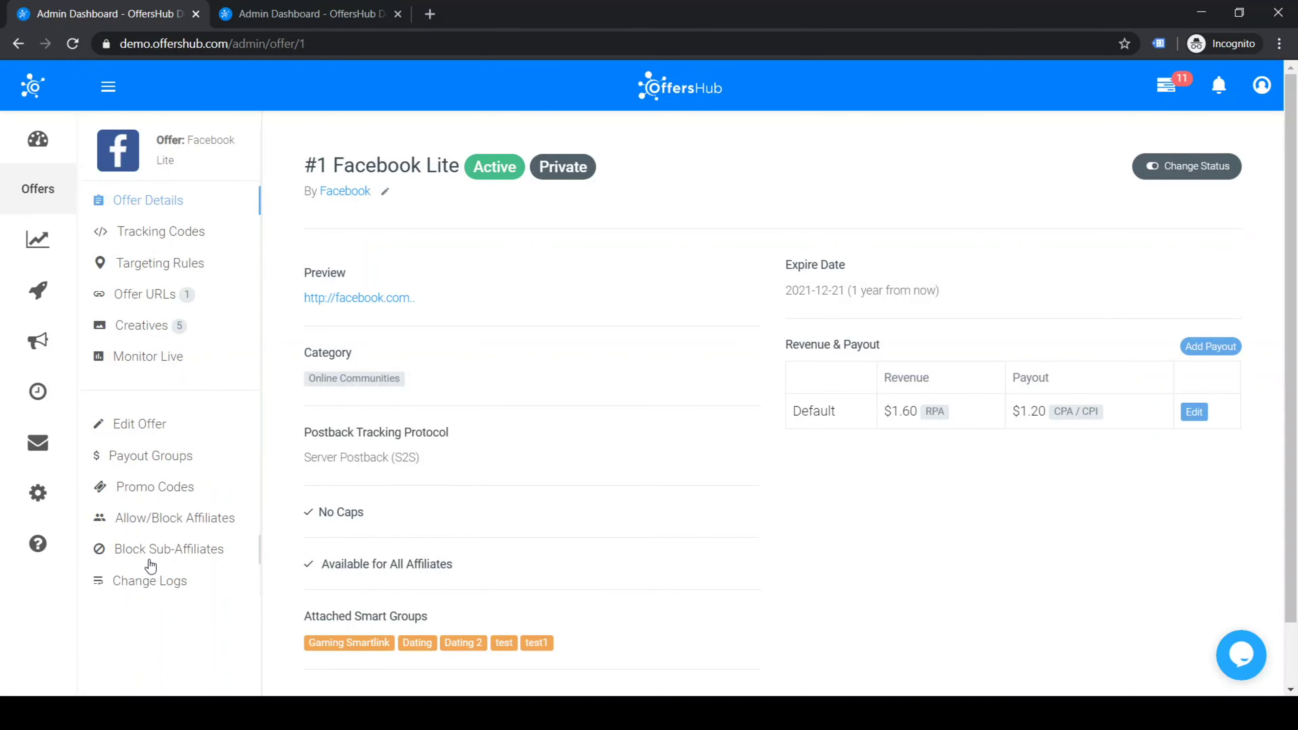
Step: Review the Facebook Lite offer's blocked sub-affiliates and the new sub ID form, and return to the offer's details without adding one
{"action": "left_click", "coordinate": [151, 561]}
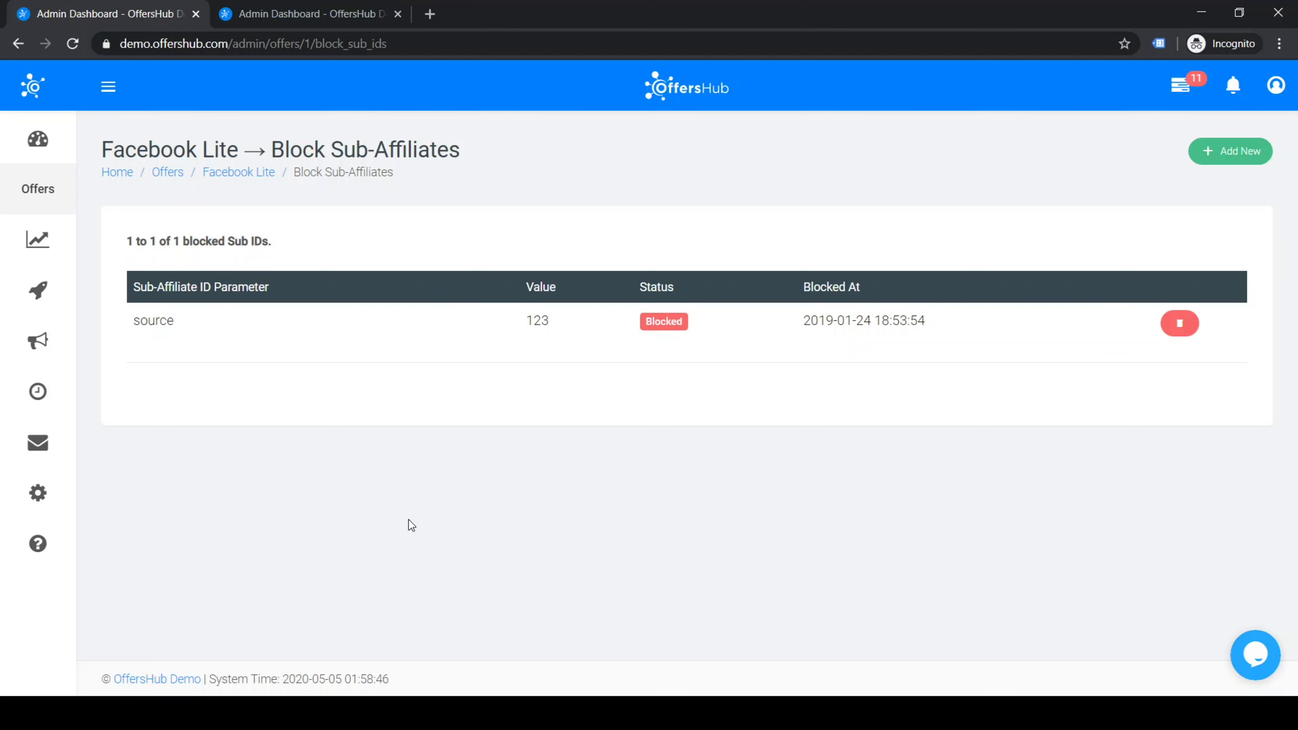
{"action": "left_click", "coordinate": [1231, 154]}
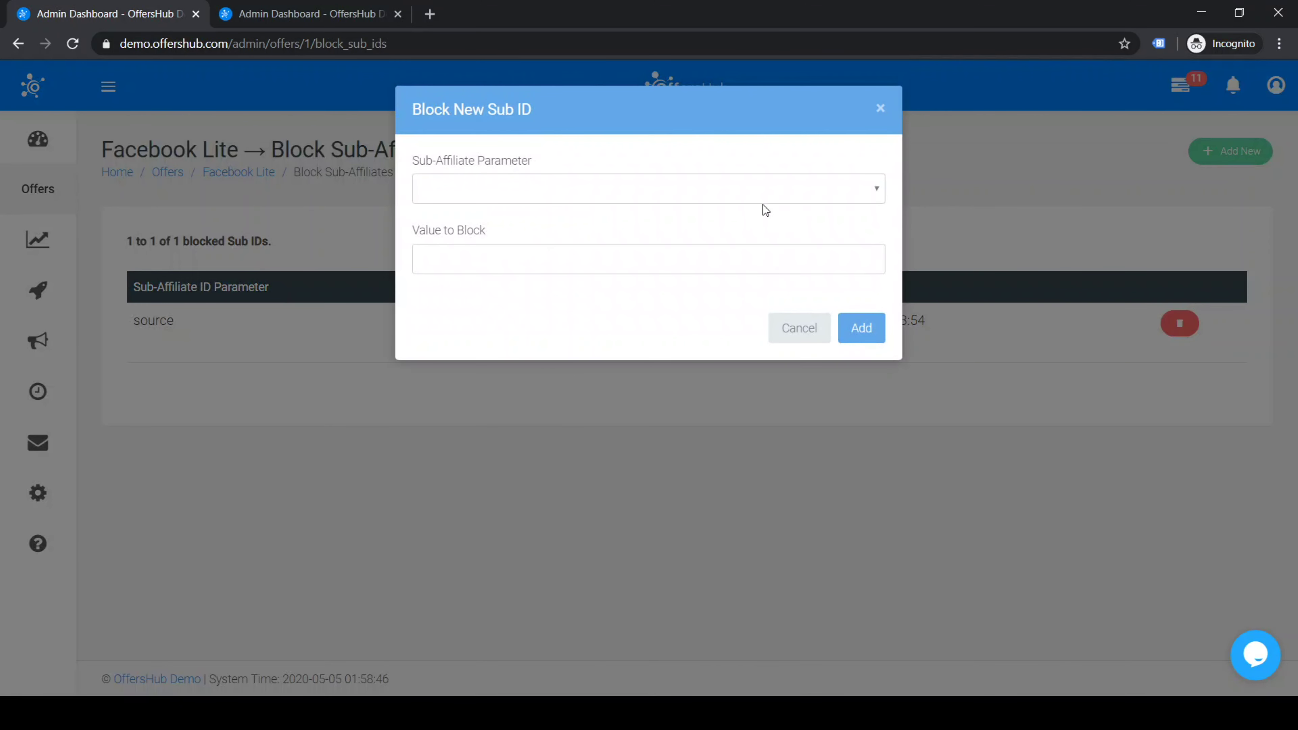
{"action": "left_click", "coordinate": [880, 109]}
{"action": "left_click", "coordinate": [239, 172]}
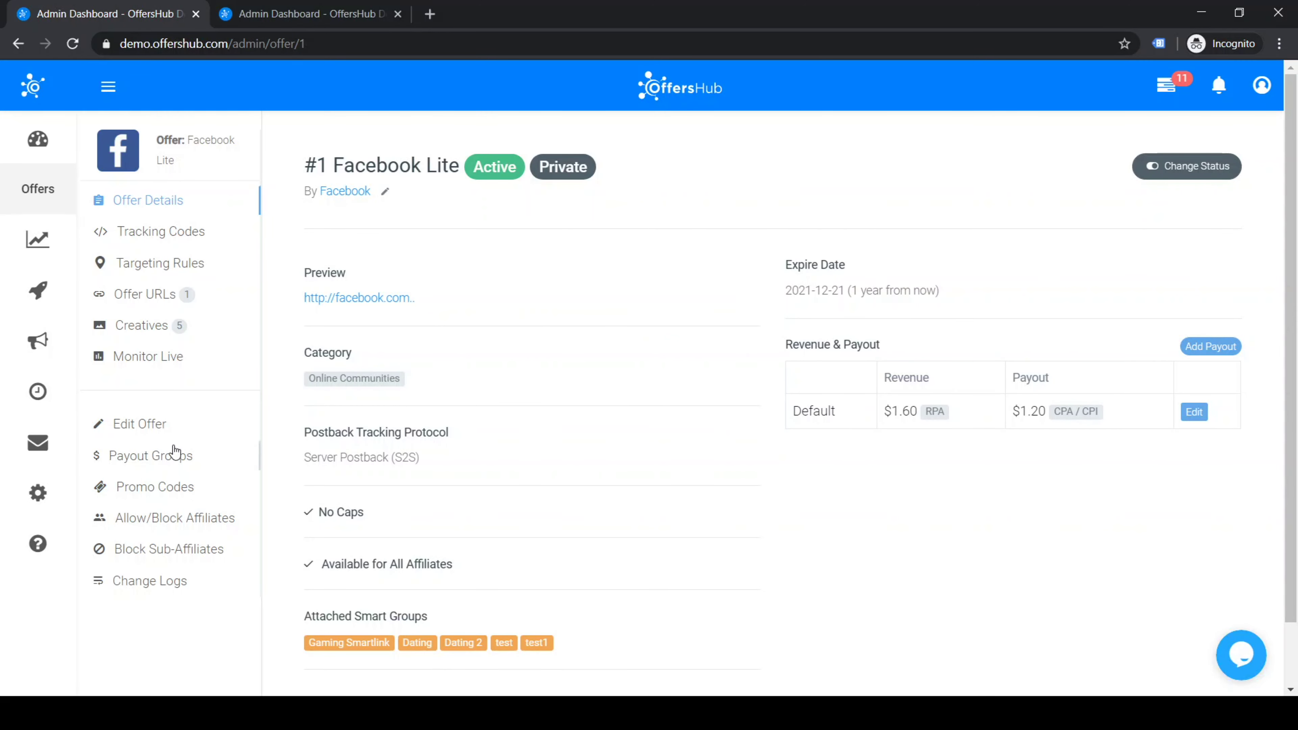
Step: Block the Source ID (source) sub-affiliate value 123 for the Facebook Lite offer
{"action": "left_click", "coordinate": [151, 554]}
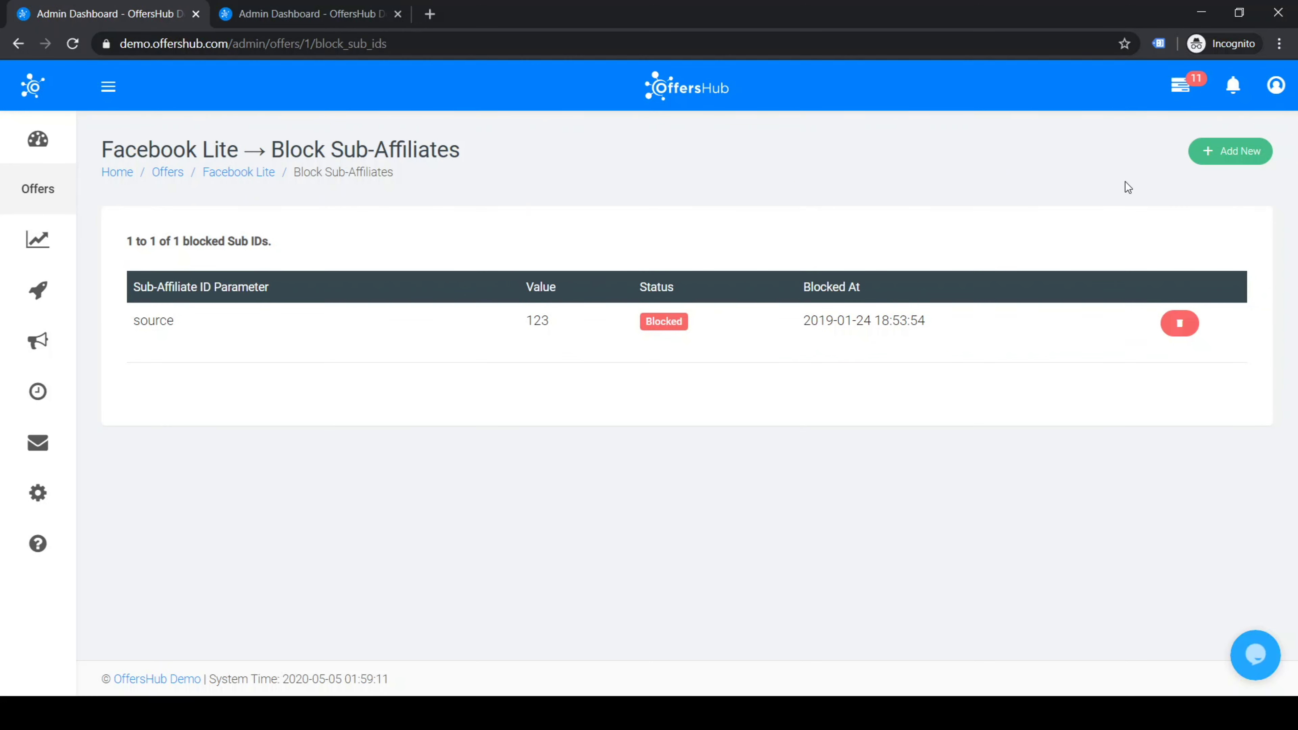
{"action": "left_click", "coordinate": [1224, 152]}
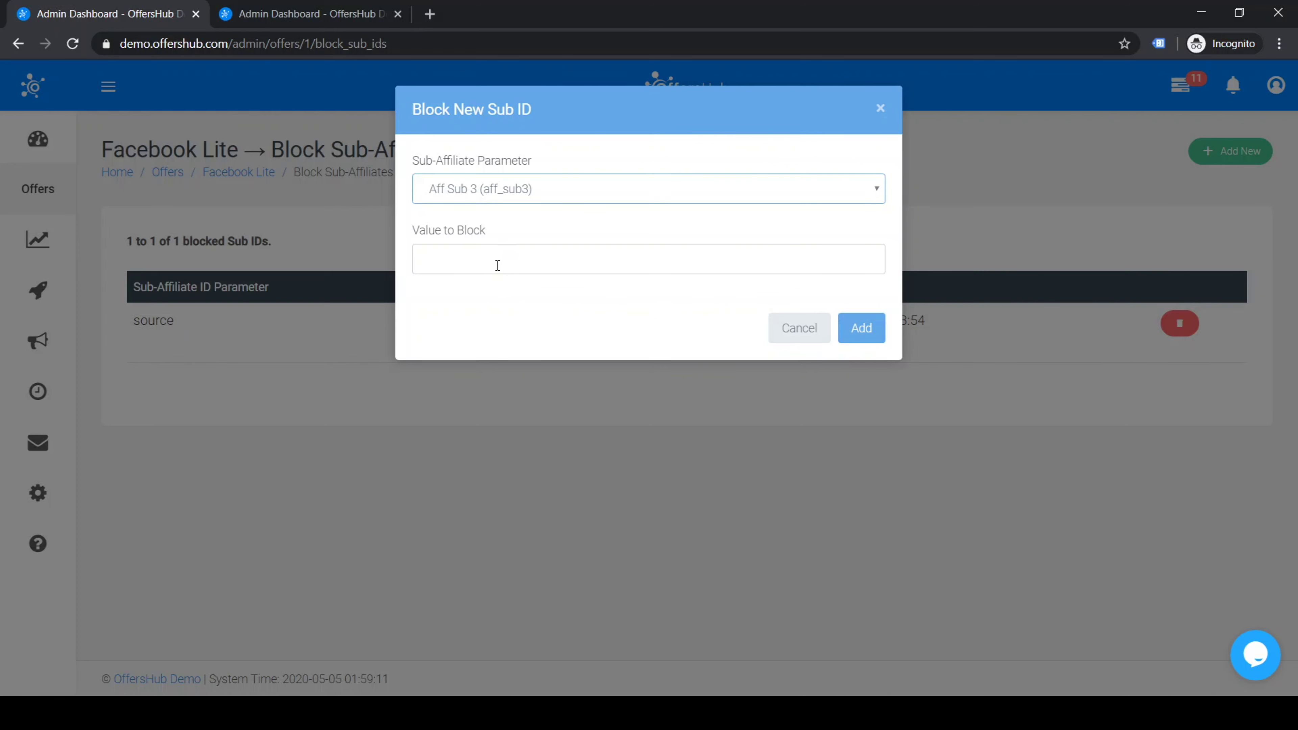
{"action": "left_click", "coordinate": [463, 259]}
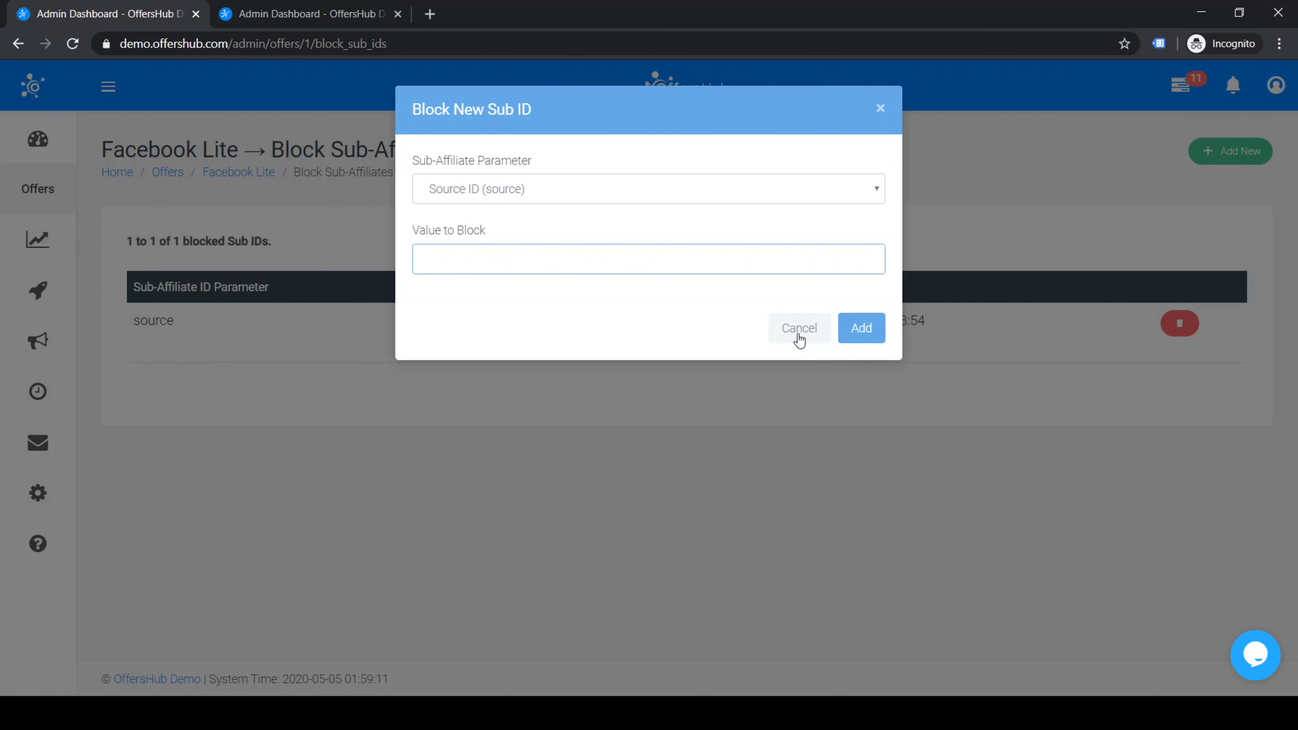
{"action": "type", "text": "123"}
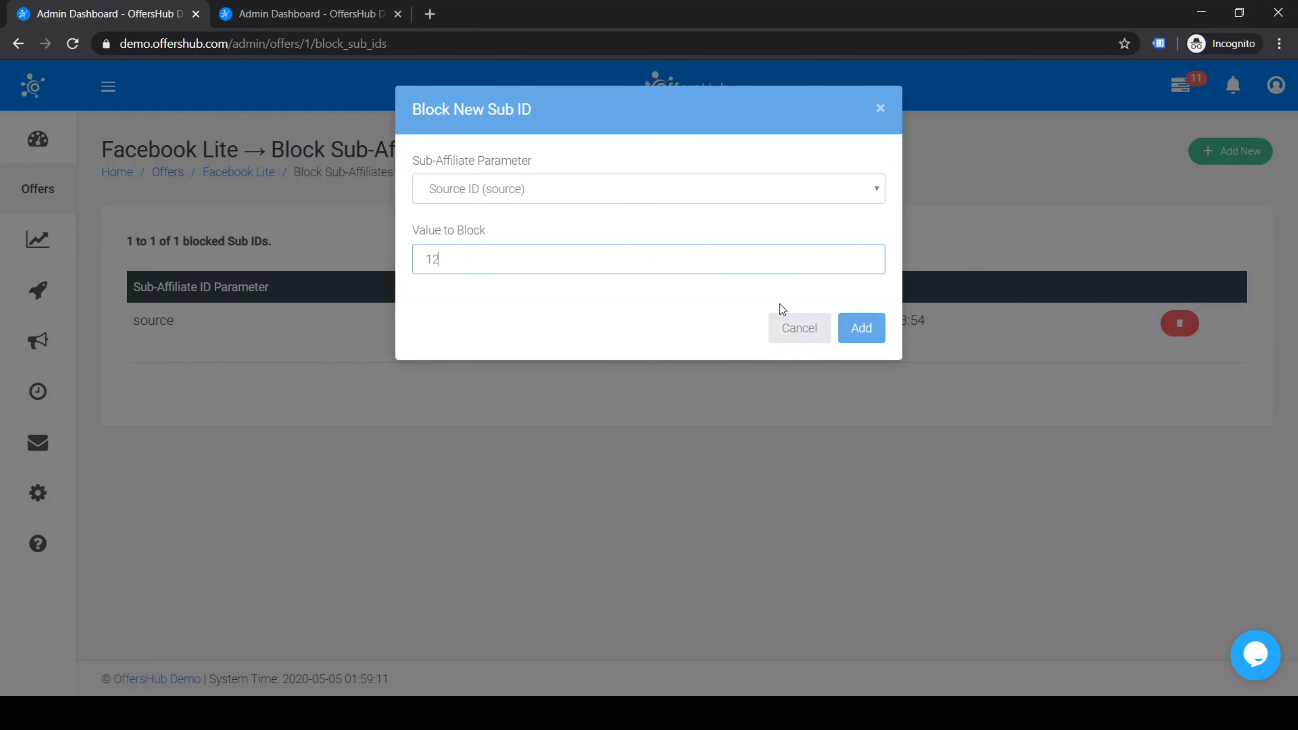
{"action": "left_click", "coordinate": [859, 335]}
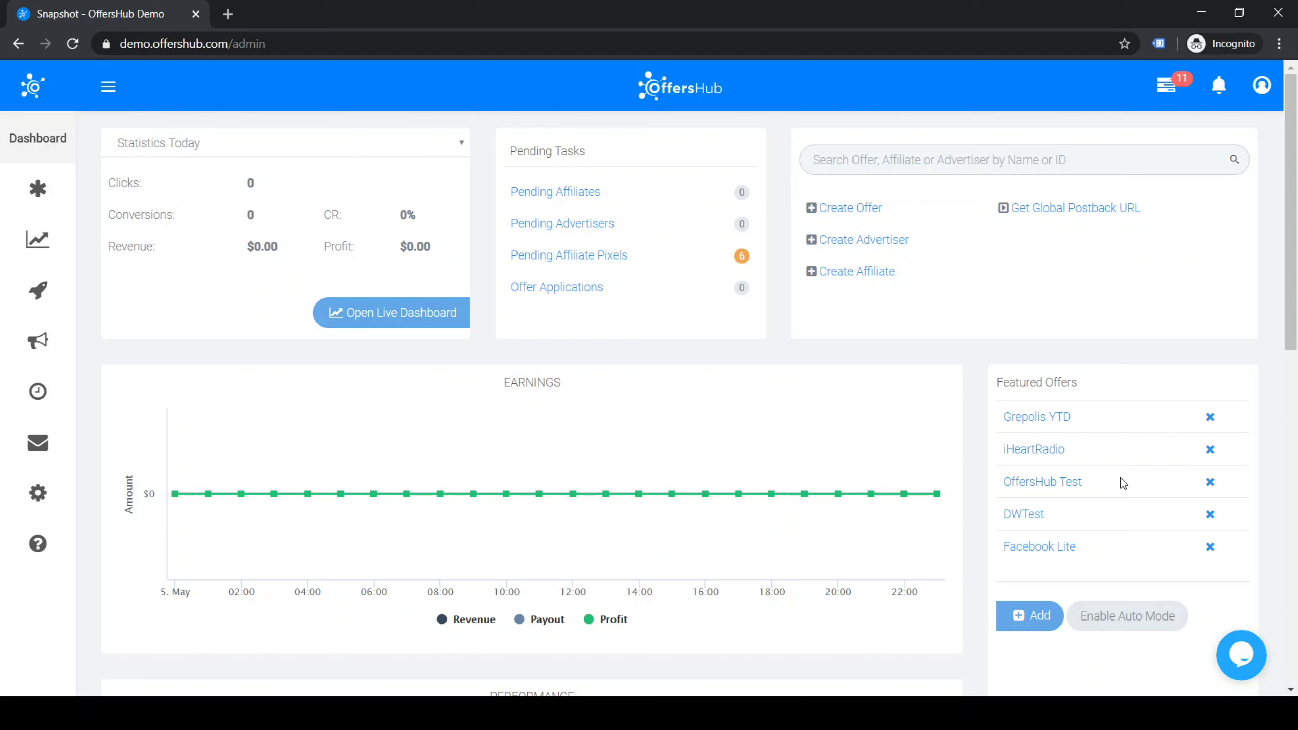
Step: Open the iHeartRadio offer's URLs from the offers list and start adding a new offer URL
{"action": "mouse_move", "coordinate": [43, 198]}
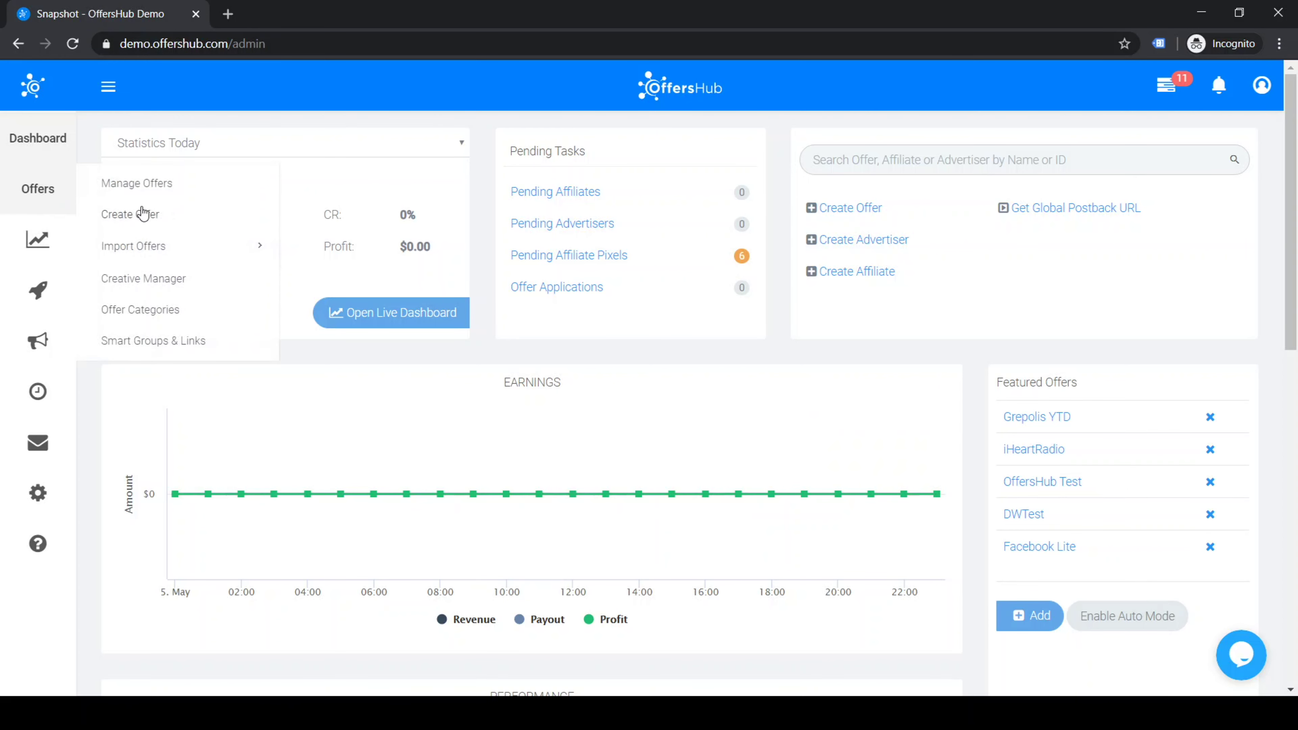
{"action": "left_click", "coordinate": [149, 183]}
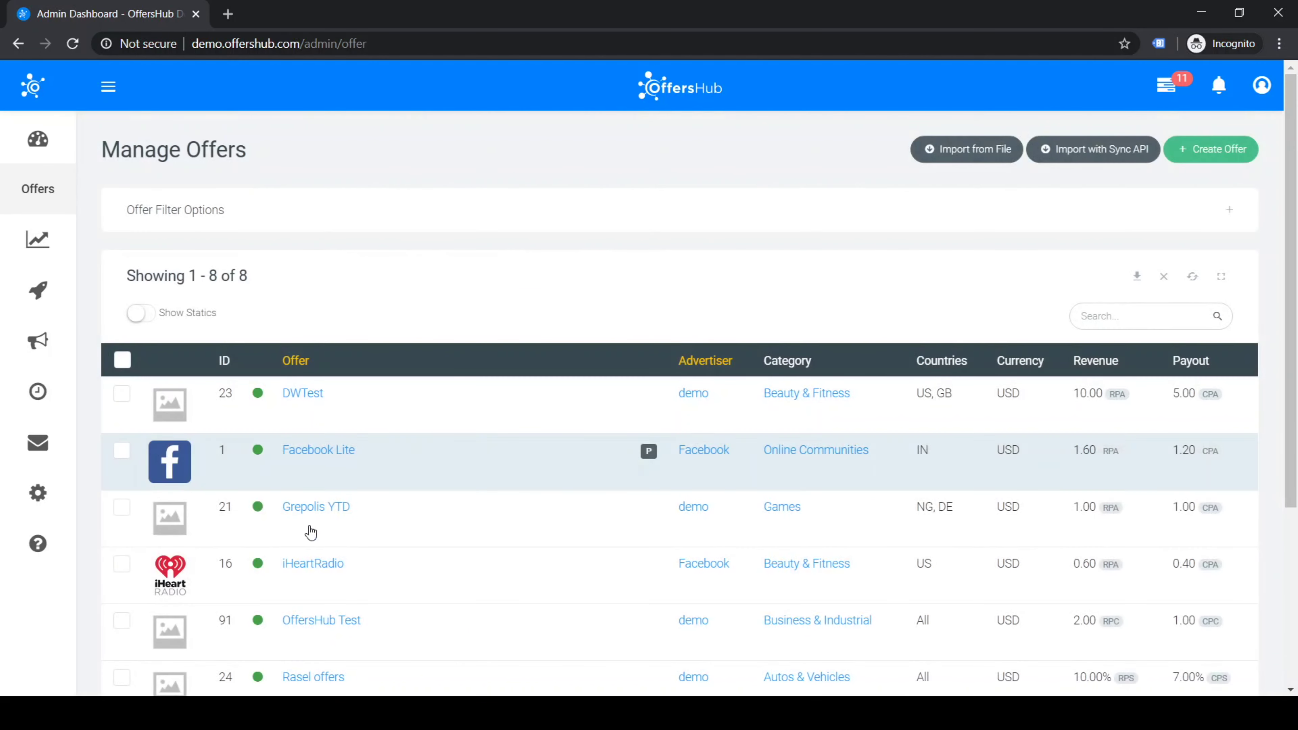
{"action": "left_click", "coordinate": [312, 564]}
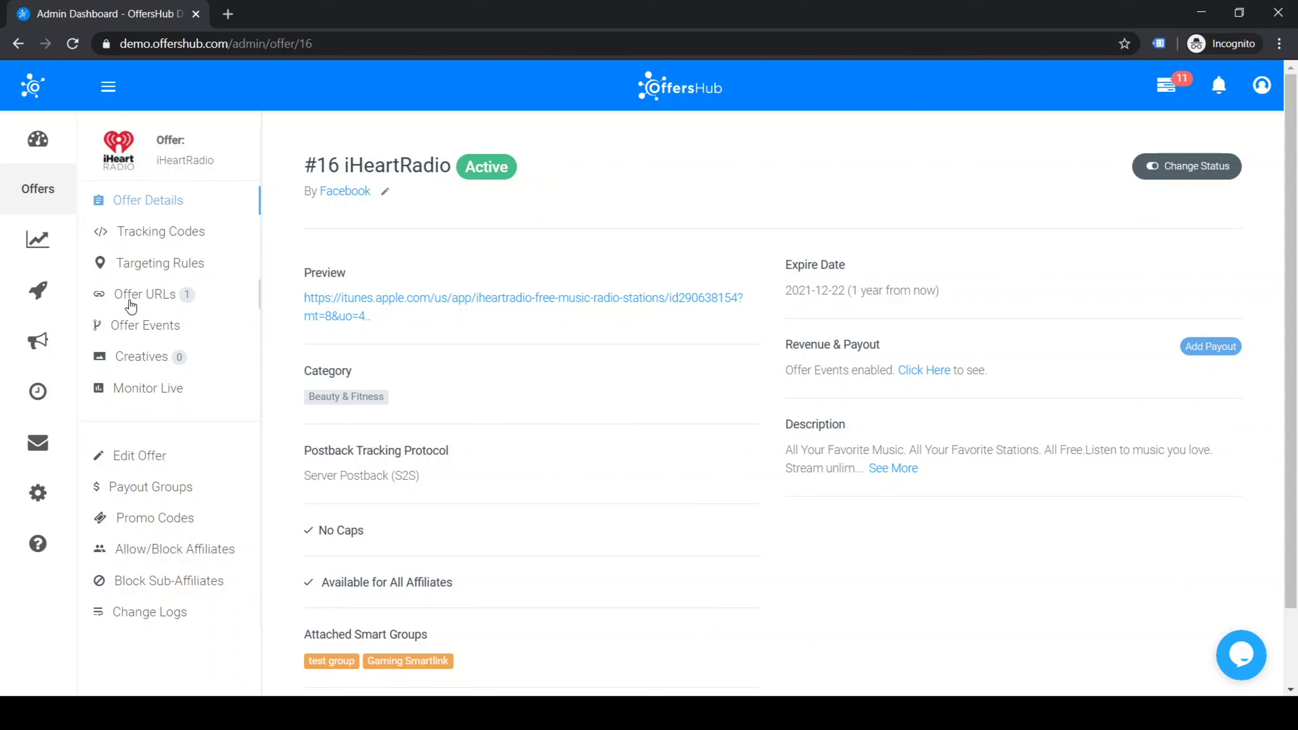
{"action": "left_click", "coordinate": [154, 297]}
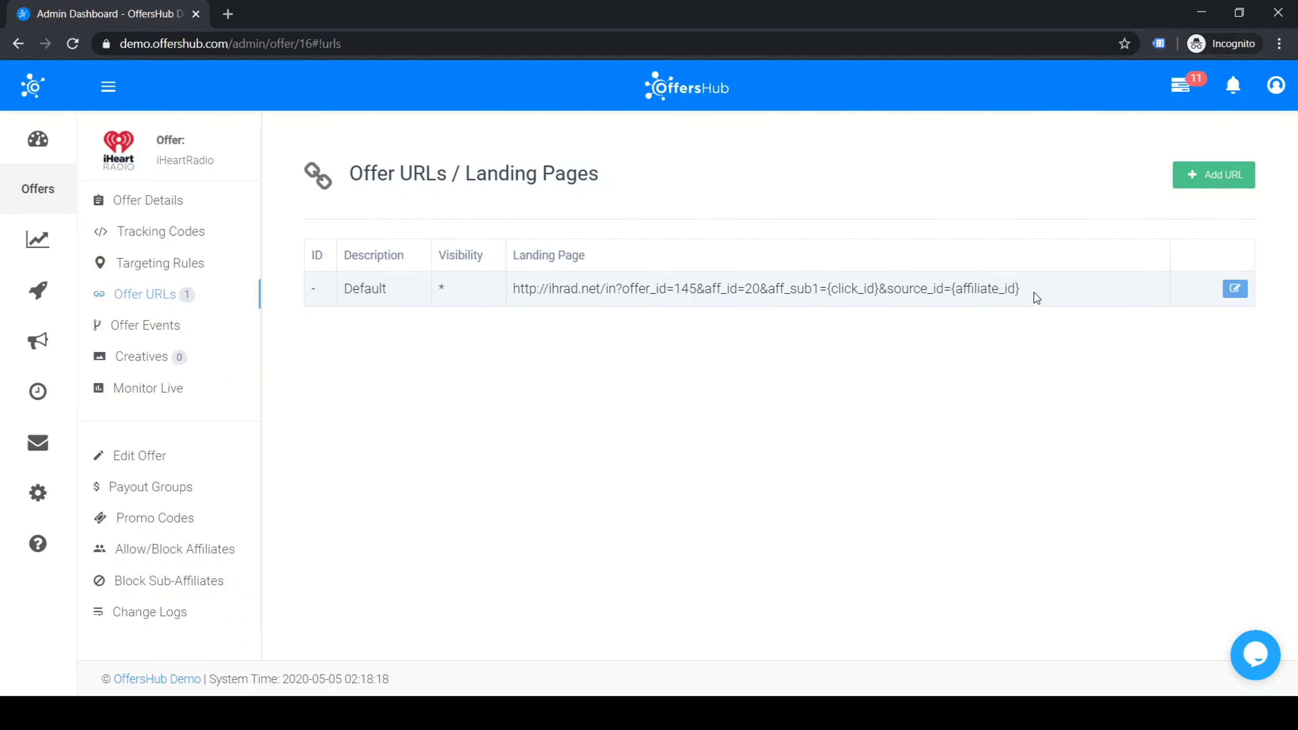
{"action": "left_click", "coordinate": [1225, 179]}
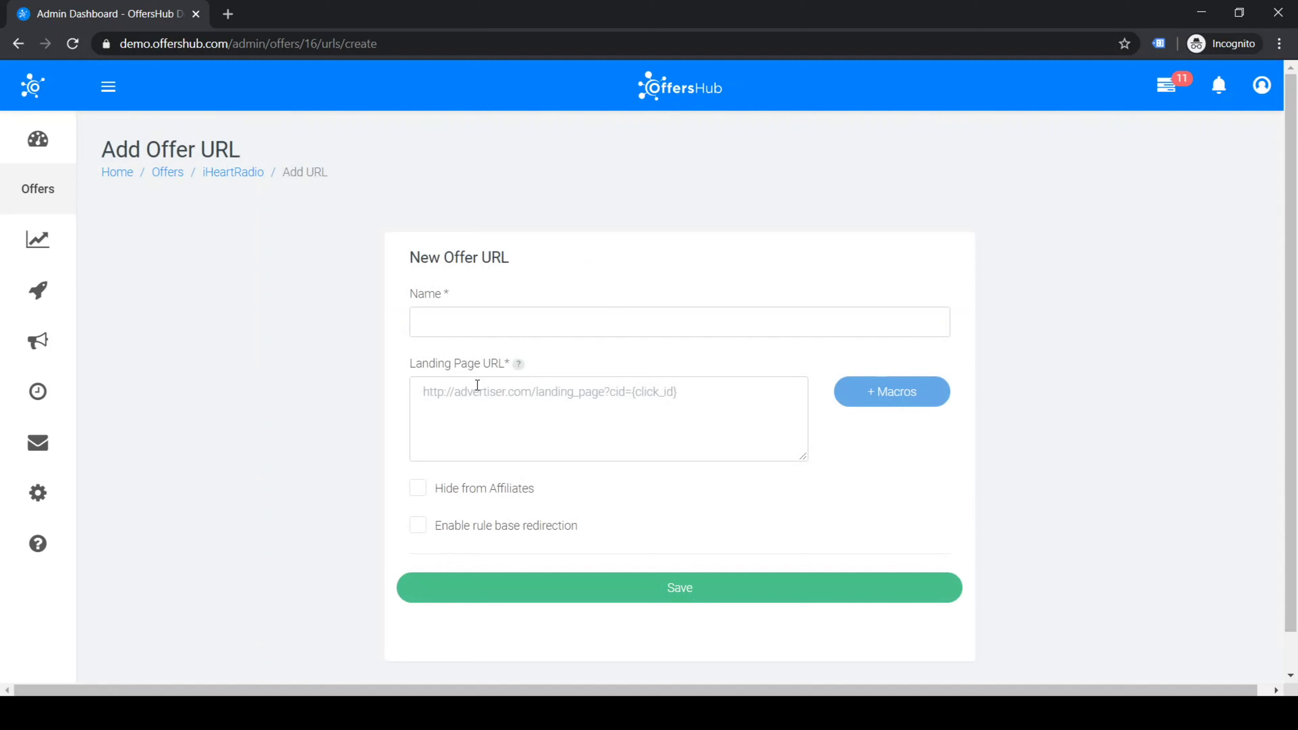
{"action": "left_click", "coordinate": [579, 324]}
{"action": "type", "text": "back"}
{"action": "key", "text": "BackSpace"}
{"action": "key", "text": "ctrl+a"}
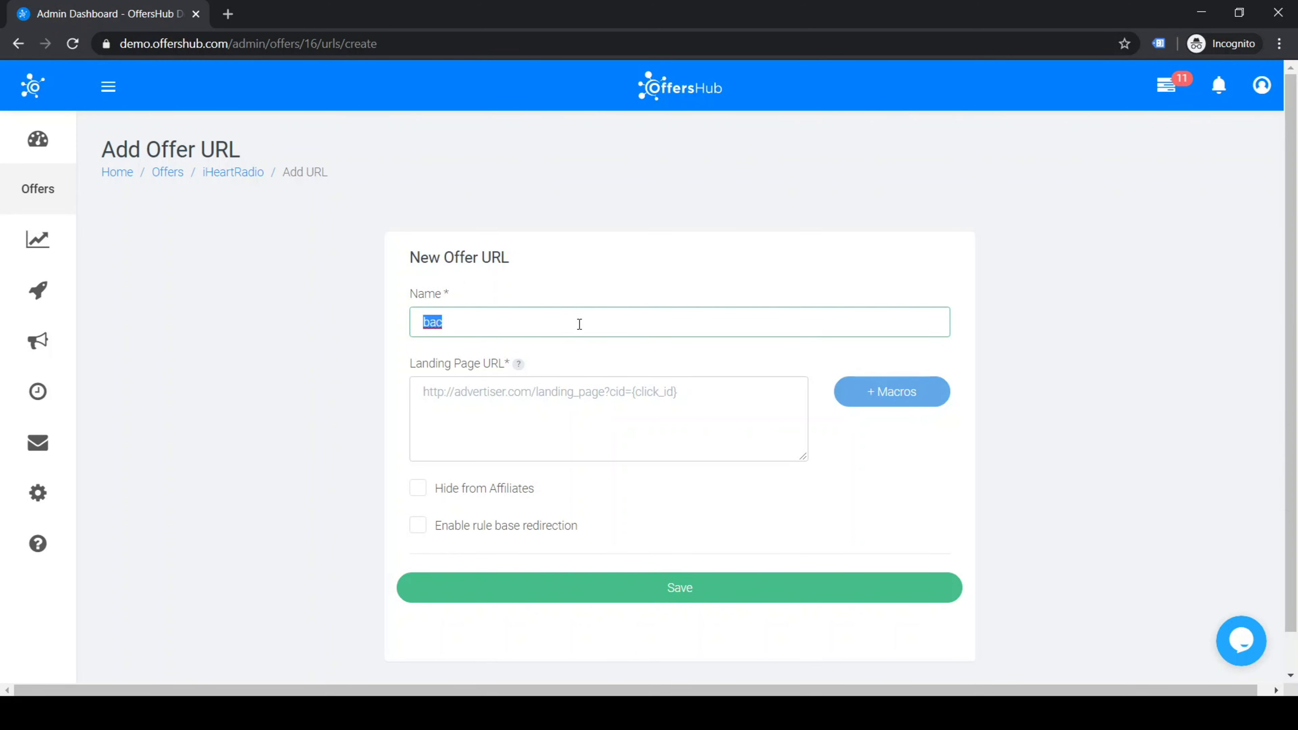
{"action": "key", "text": "BackSpace"}
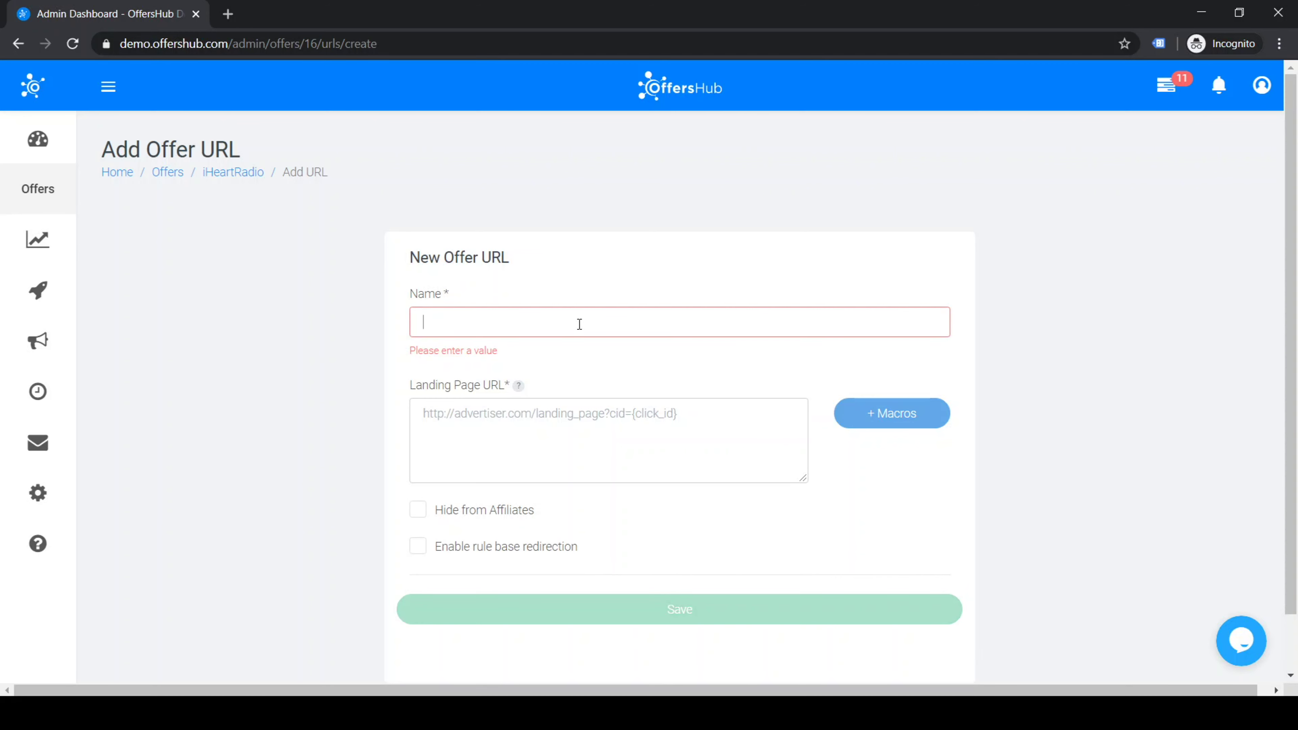
{"action": "type", "text": "backupurl"}
{"action": "left_click", "coordinate": [506, 410]}
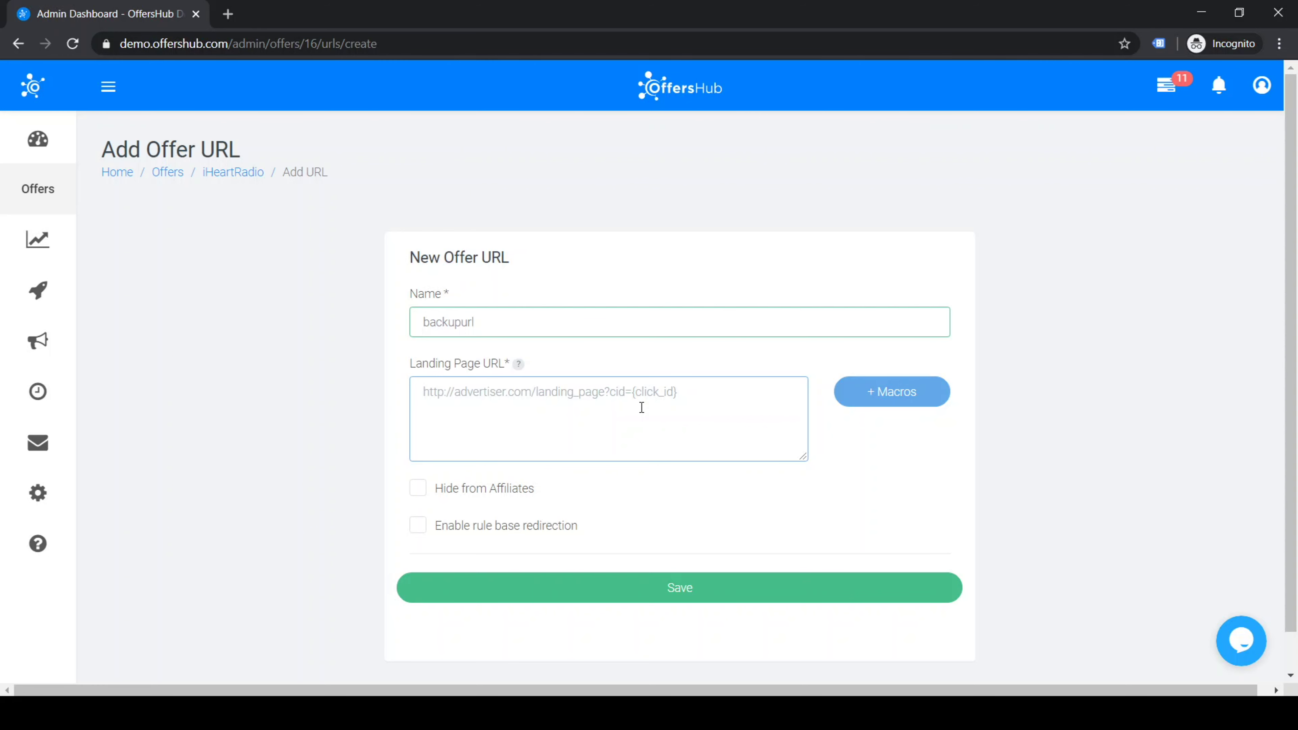
{"action": "type", "text": "https://offershub.com/pricing/"}
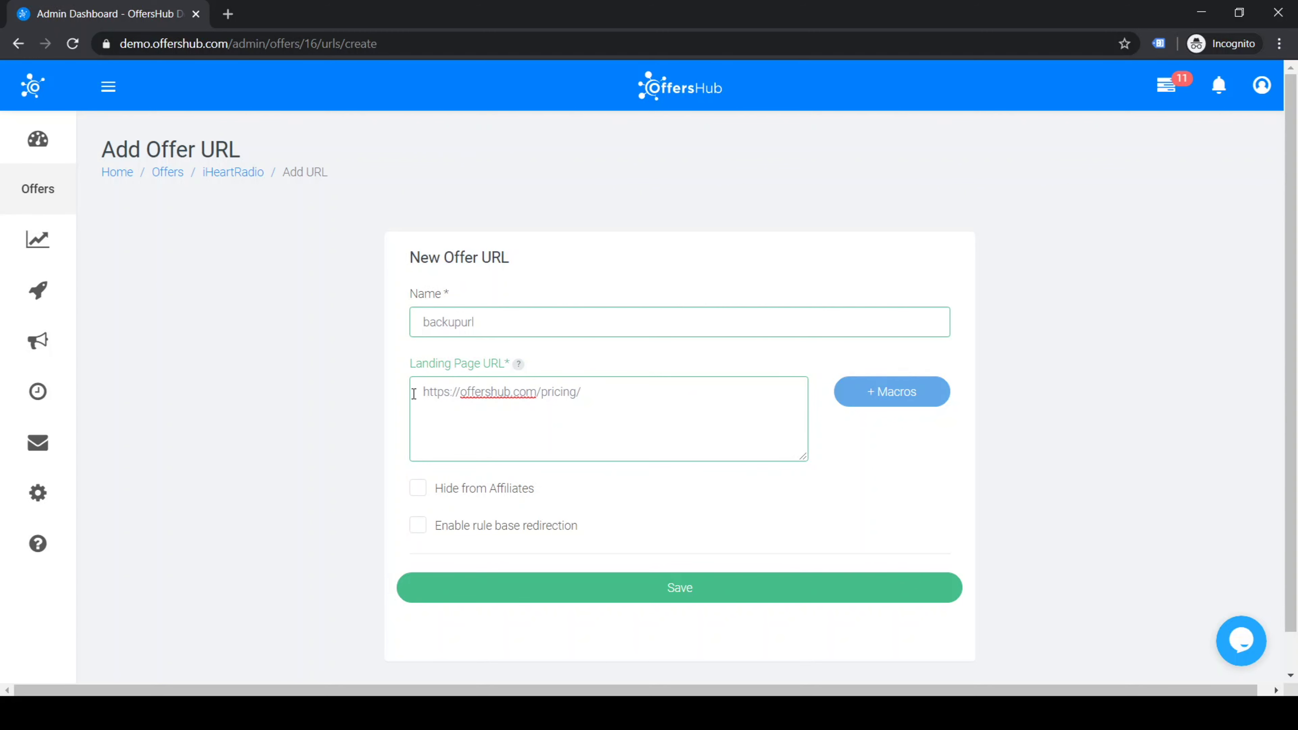
Step: Copy the {click_id} macro from the landing URL macros and append it to the landing page URL
{"action": "left_click_drag", "start_coordinate": [615, 404], "coordinate": [360, 395]}
{"action": "left_click", "coordinate": [588, 392]}
{"action": "left_click", "coordinate": [894, 398]}
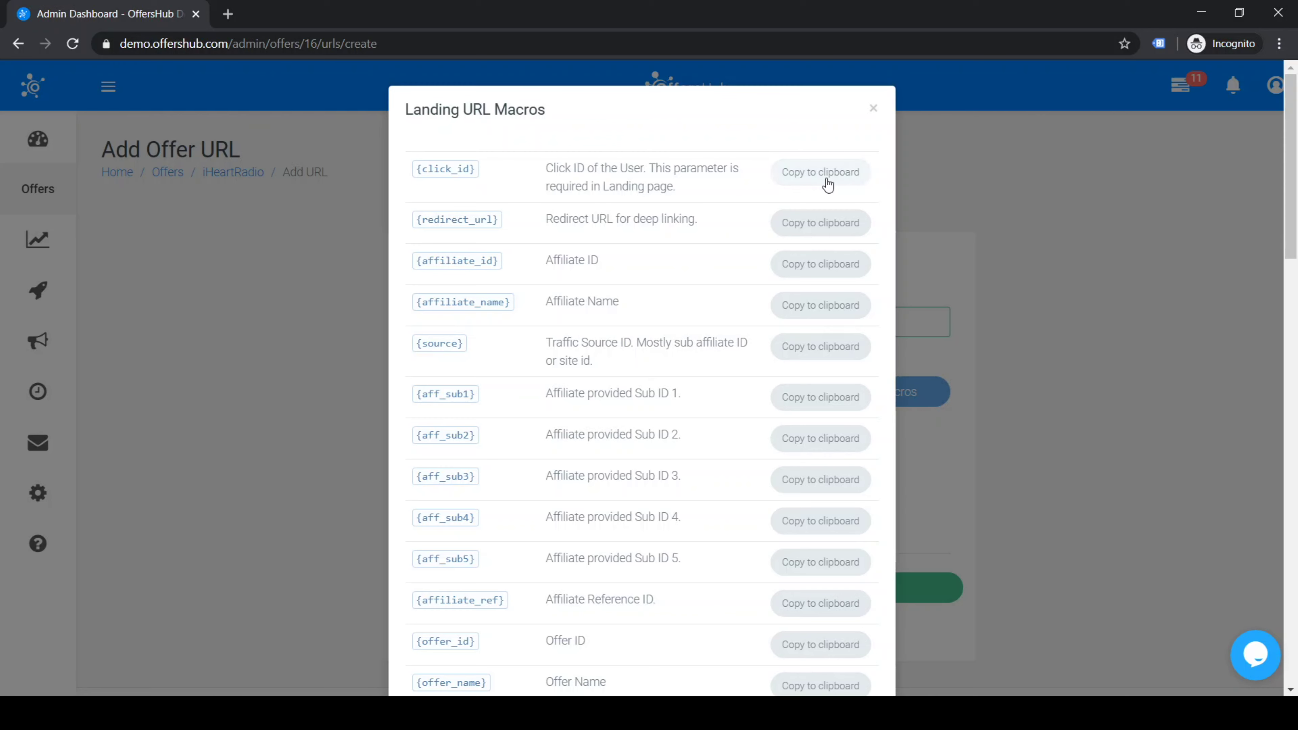
{"action": "left_click", "coordinate": [837, 177]}
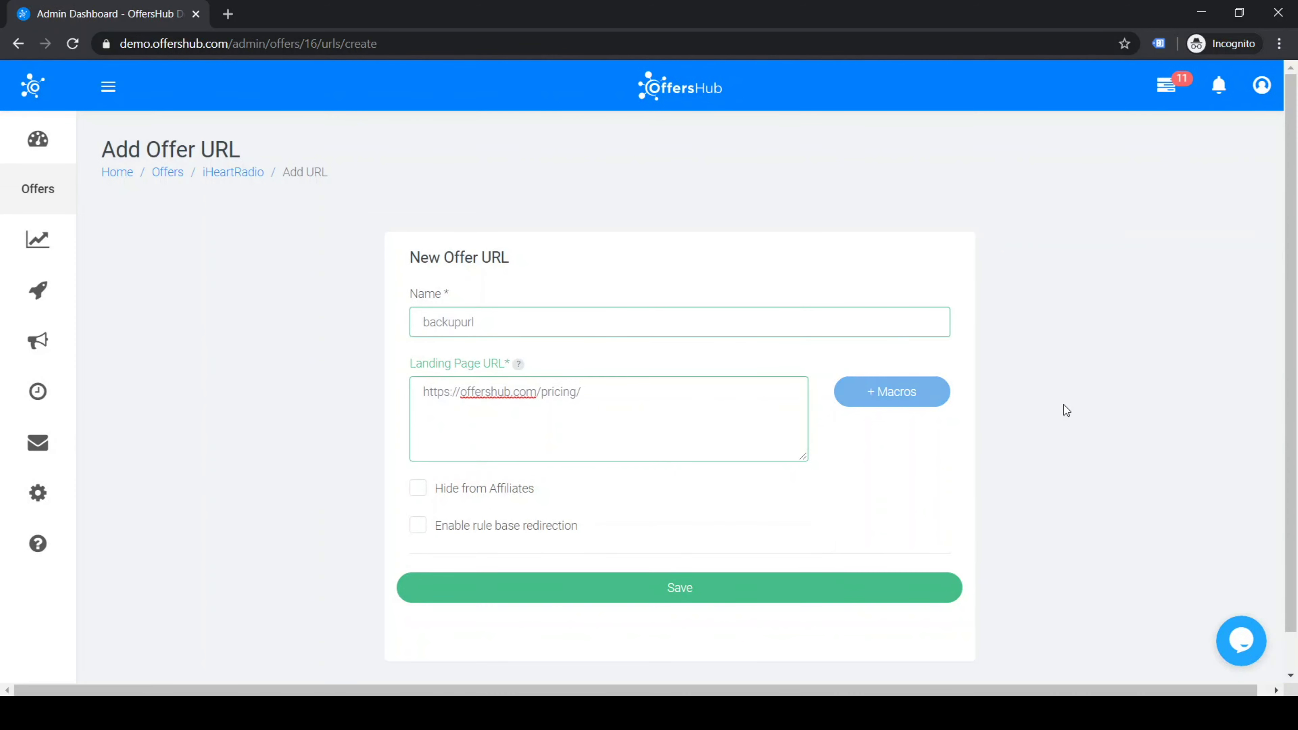
{"action": "left_click", "coordinate": [707, 394]}
{"action": "key", "text": "ctrl+v"}
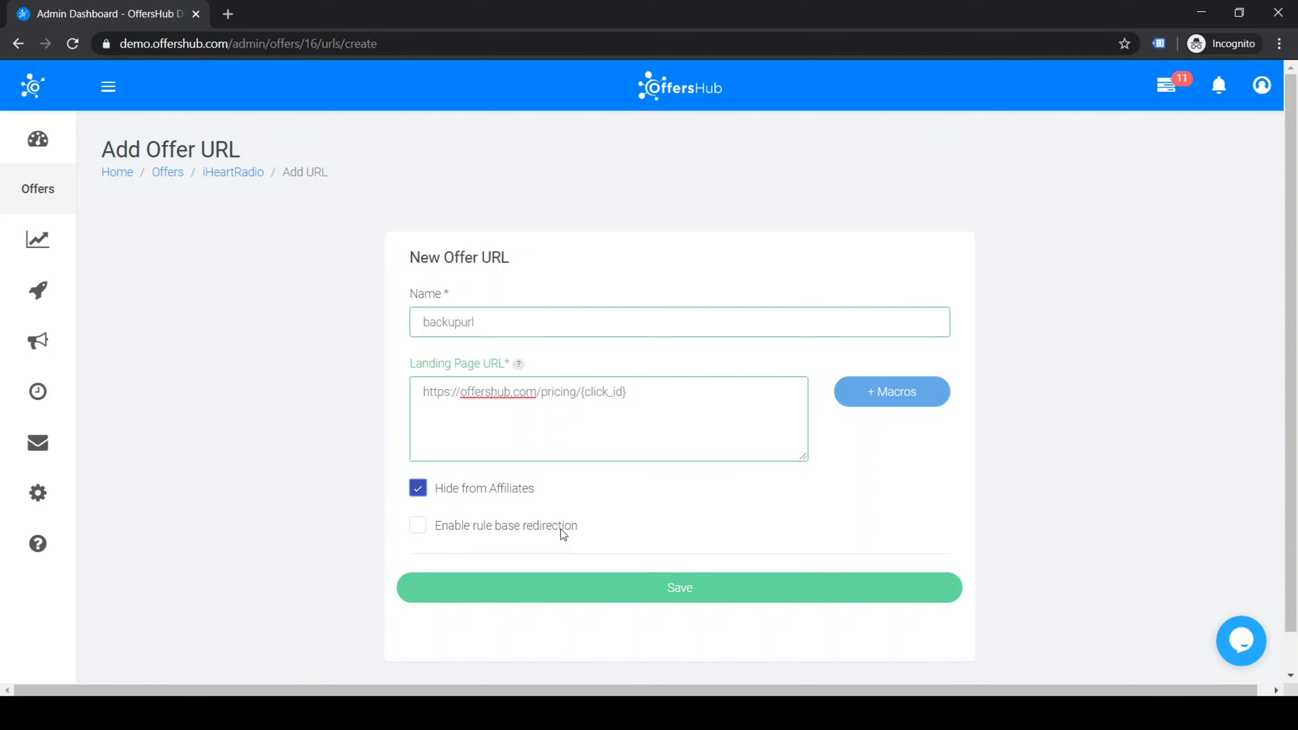
Step: Turn off Hide from Affiliates and enable rule base redirection for the new offer URL
{"action": "left_click", "coordinate": [402, 489]}
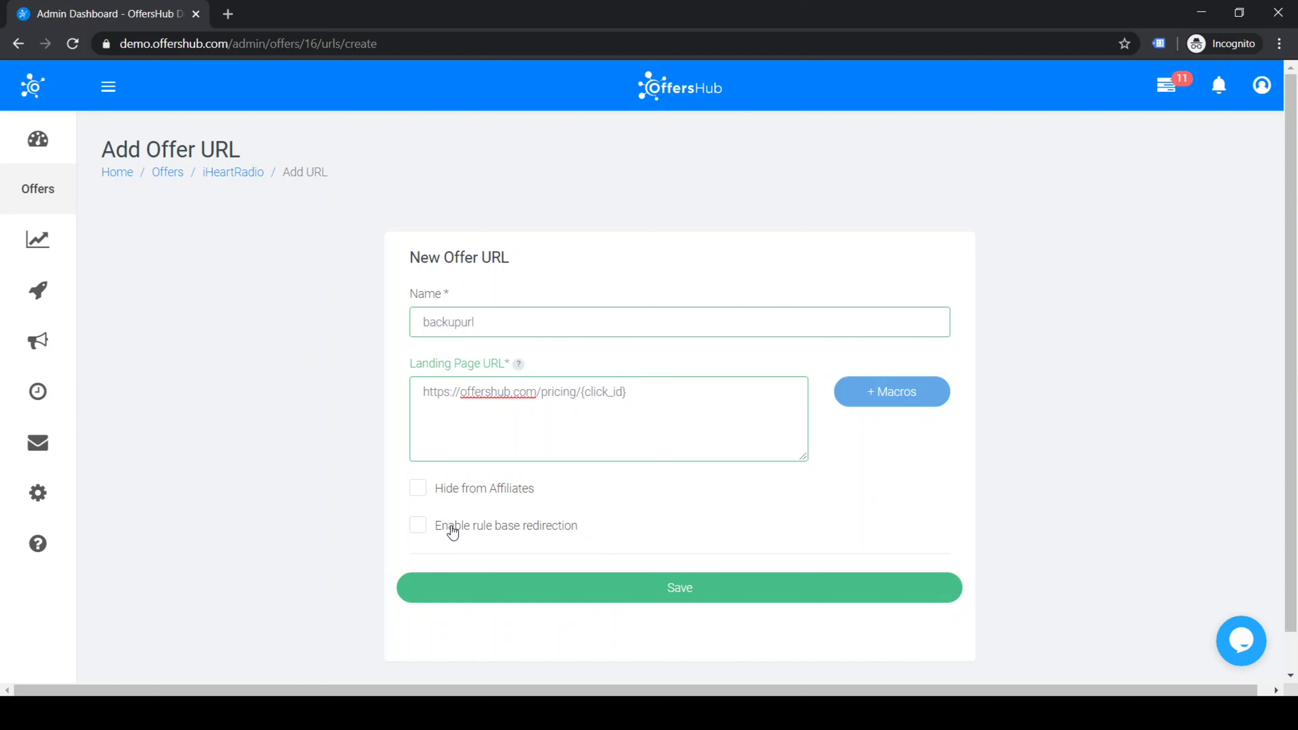
{"action": "left_click", "coordinate": [427, 527]}
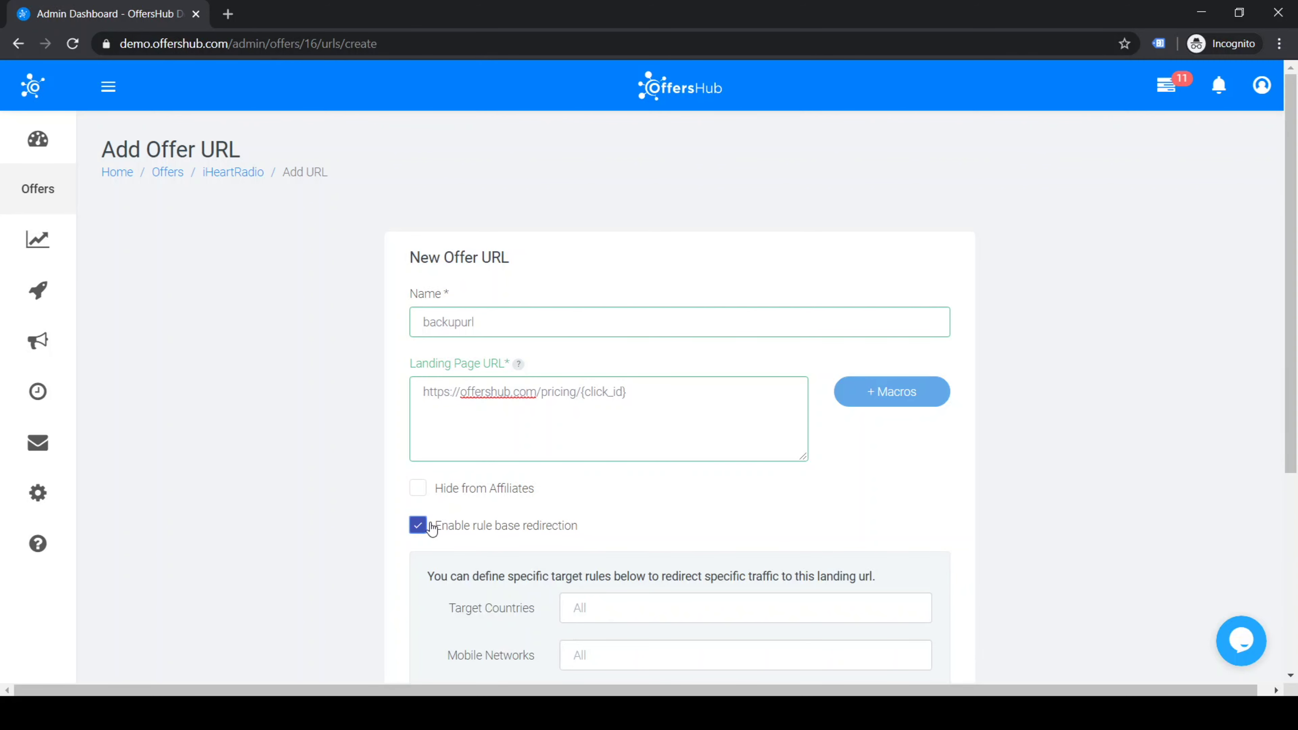
{"action": "scroll", "coordinate": [431, 526], "scroll_direction": "down", "scroll_amount": 2}
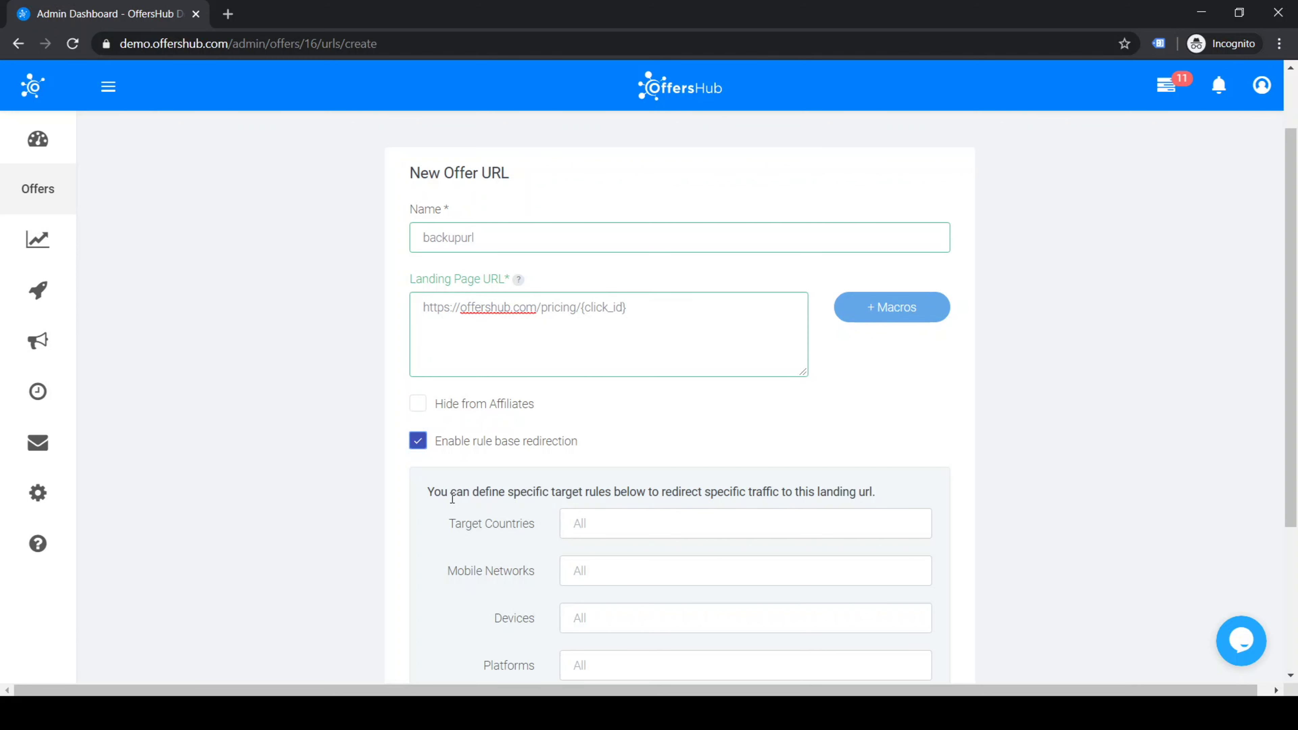
{"action": "scroll", "coordinate": [404, 486], "scroll_direction": "down", "scroll_amount": 4}
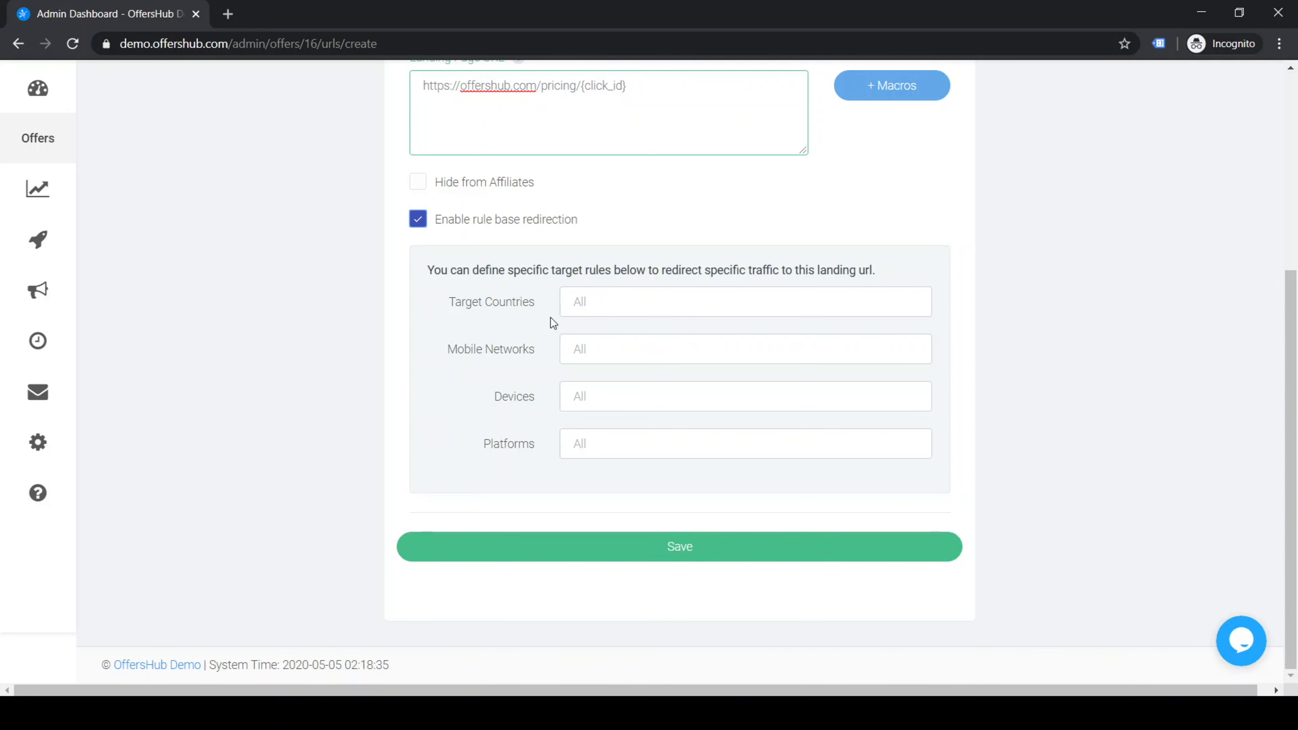
Step: Add United States as the target country in the redirection rules
{"action": "left_click", "coordinate": [644, 310]}
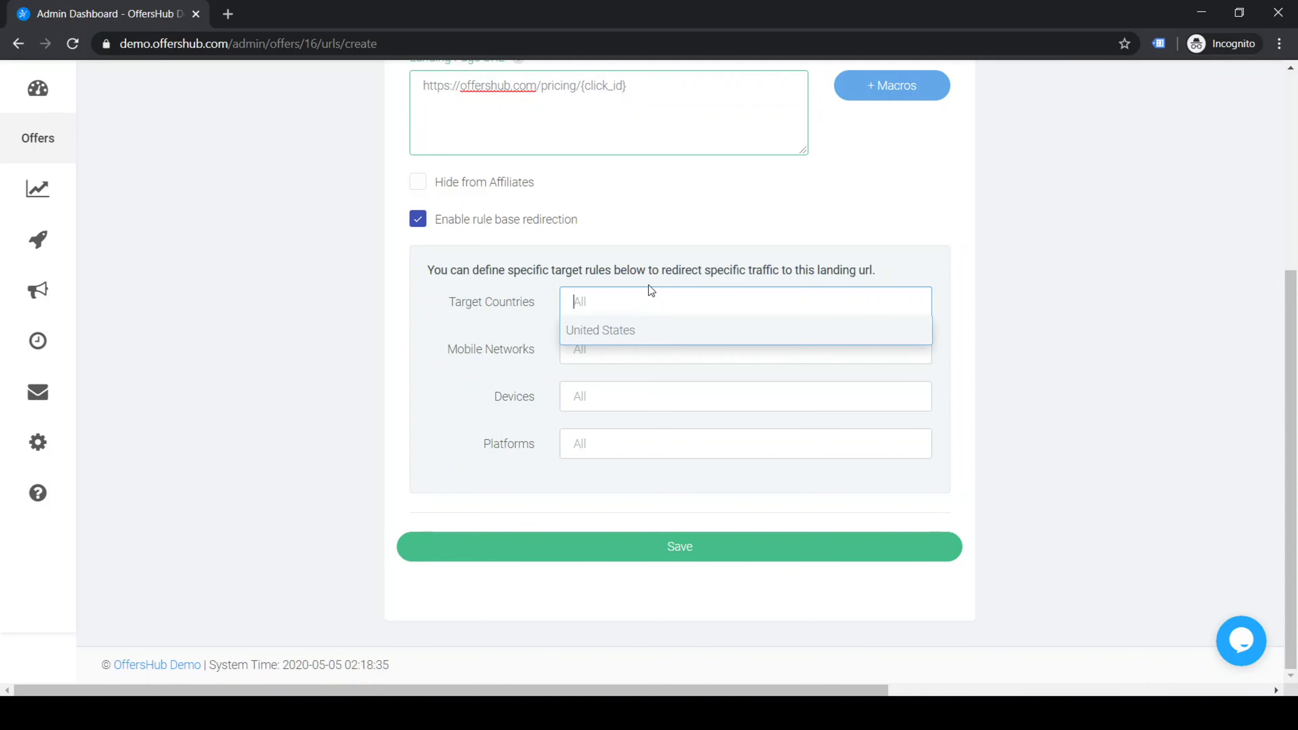
{"action": "type", "text": "ind"}
{"action": "key", "text": "BackSpace"}
{"action": "key", "text": "BackSpace"}
{"action": "key", "text": "BackSpace"}
{"action": "type", "text": "un"}
{"action": "key", "text": "BackSpace"}
{"action": "type", "text": "ni"}
{"action": "left_click", "coordinate": [623, 331]}
Step: Set the redirection rules to the Verizon (United States) mobile network and Desktop devices, leaving the platforms at All
{"action": "left_click", "coordinate": [615, 350]}
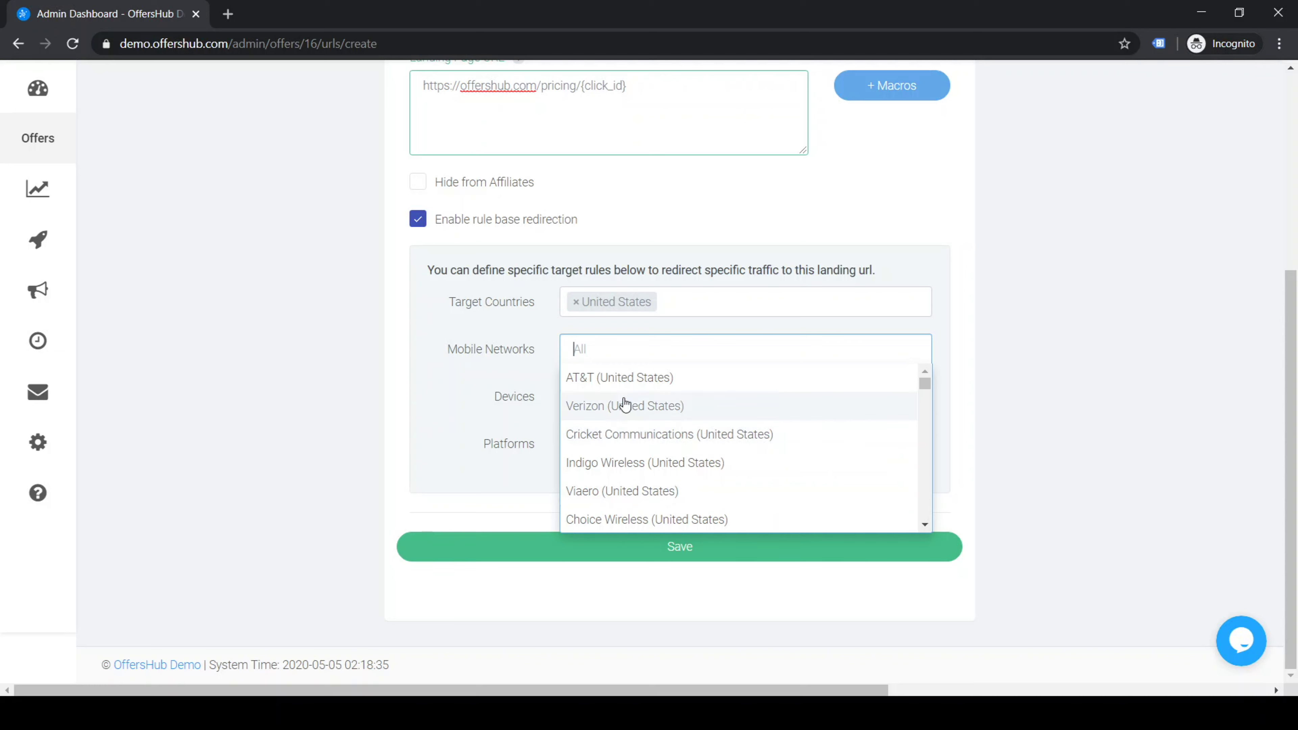
{"action": "left_click", "coordinate": [613, 409]}
{"action": "left_click", "coordinate": [522, 394]}
{"action": "left_click", "coordinate": [579, 394]}
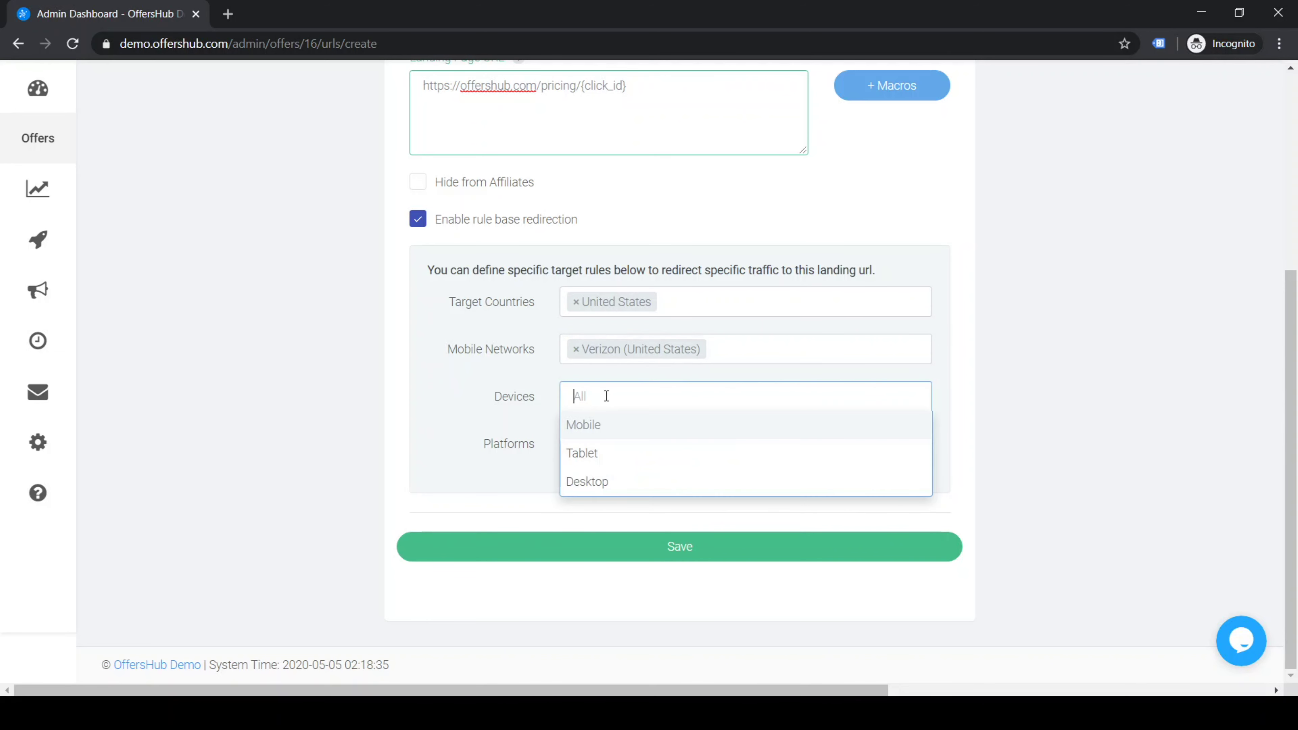
{"action": "left_click", "coordinate": [607, 482]}
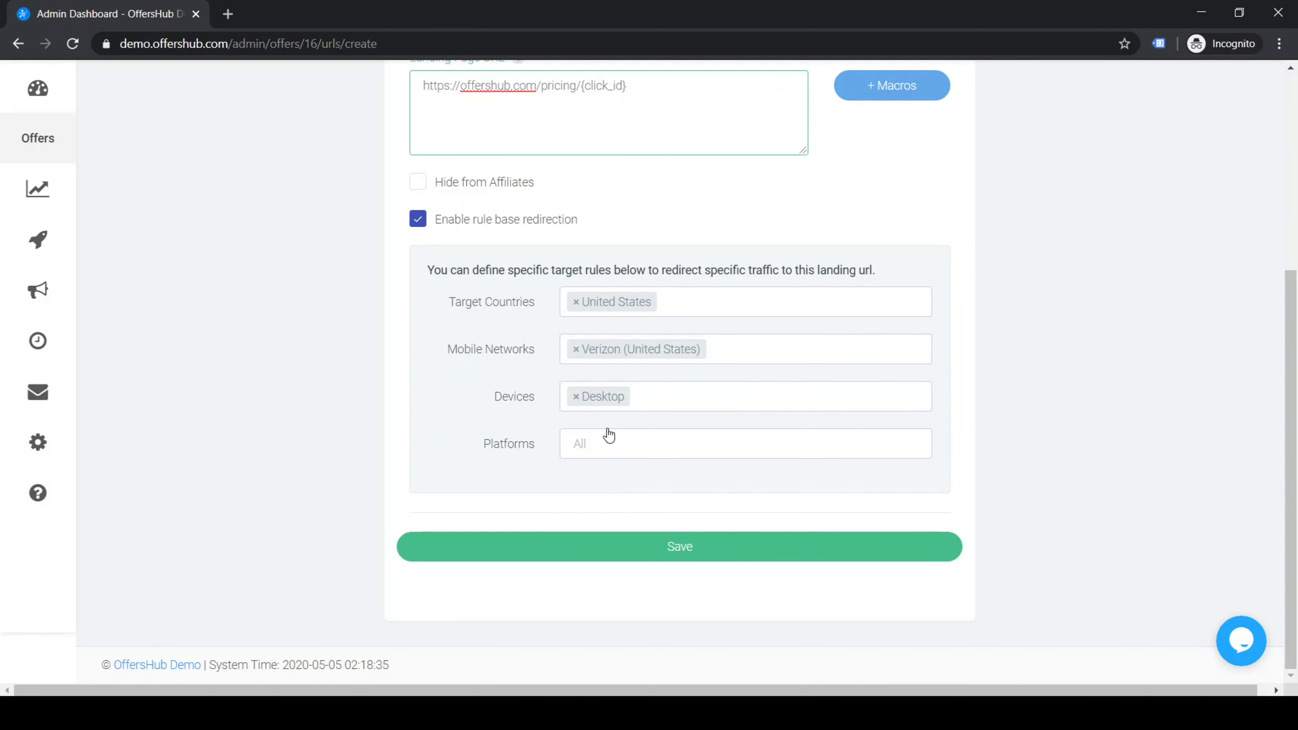
{"action": "left_click", "coordinate": [593, 446]}
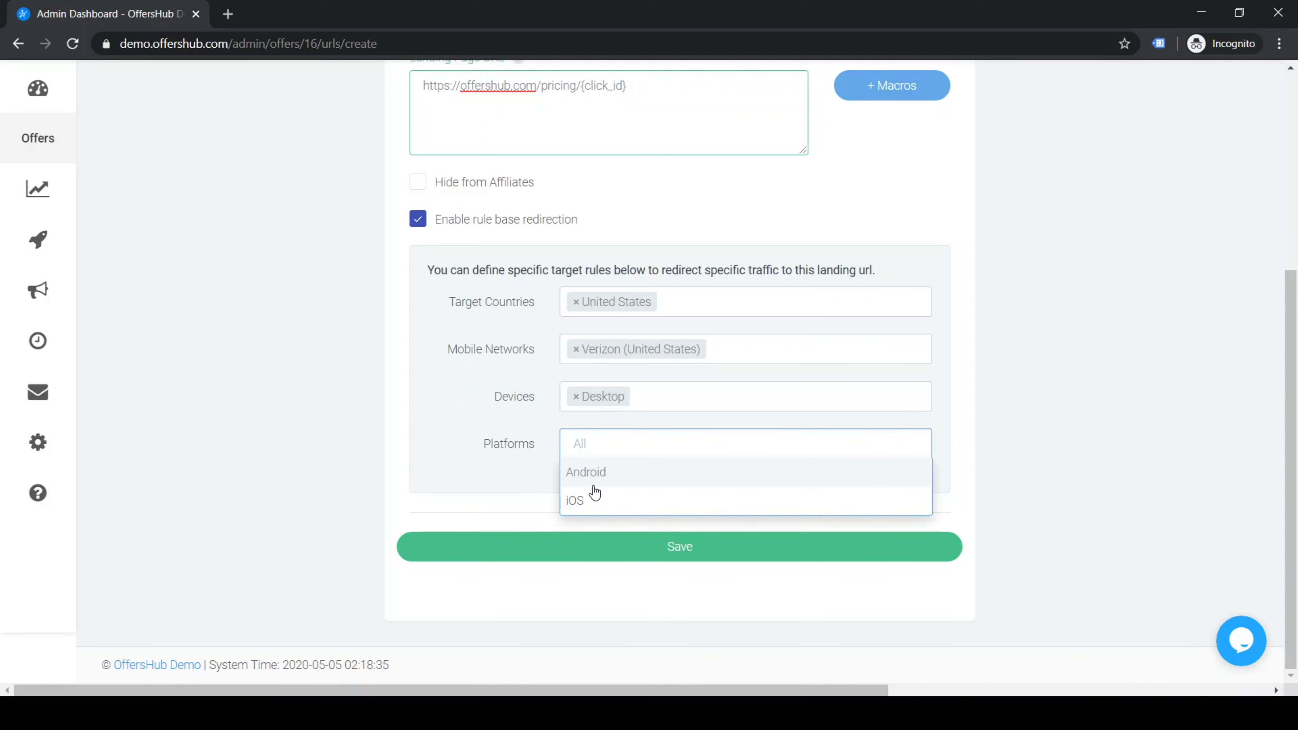
{"action": "left_click", "coordinate": [459, 417]}
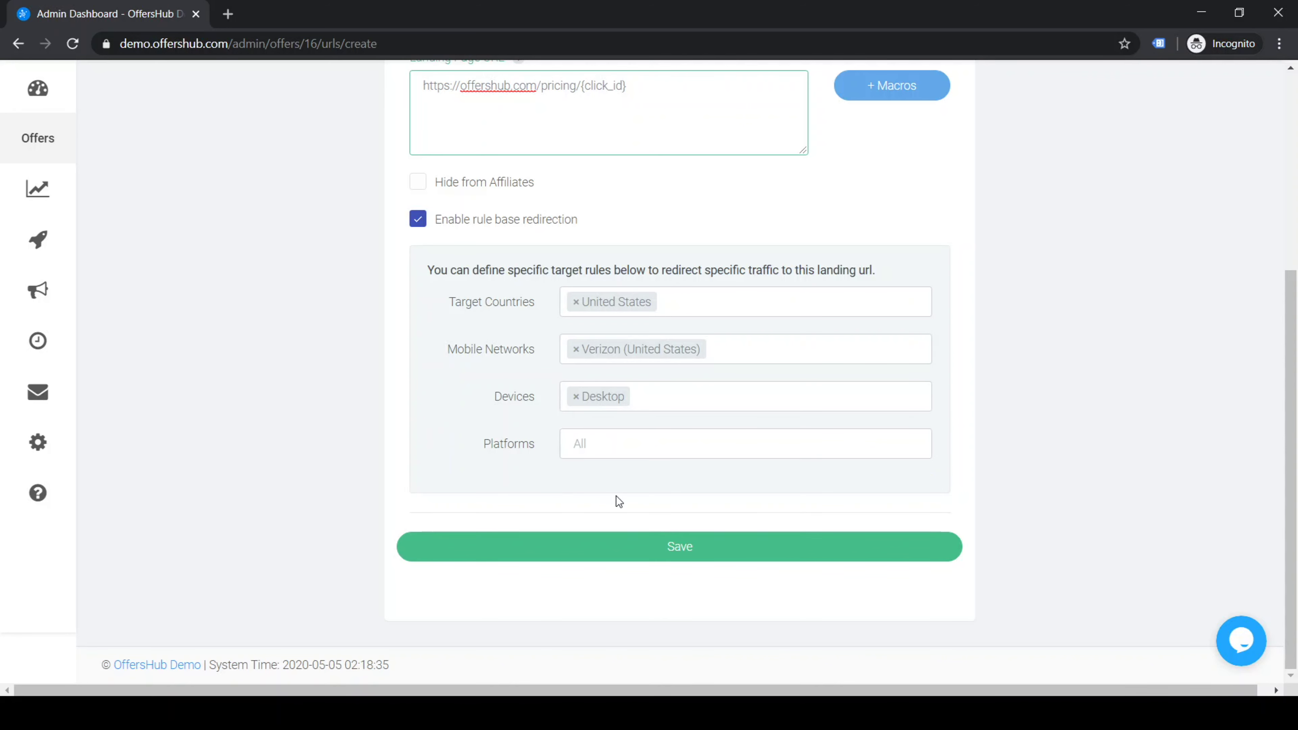
Step: Save the new backupurl landing page for the iHeartRadio offer
{"action": "left_click", "coordinate": [664, 549]}
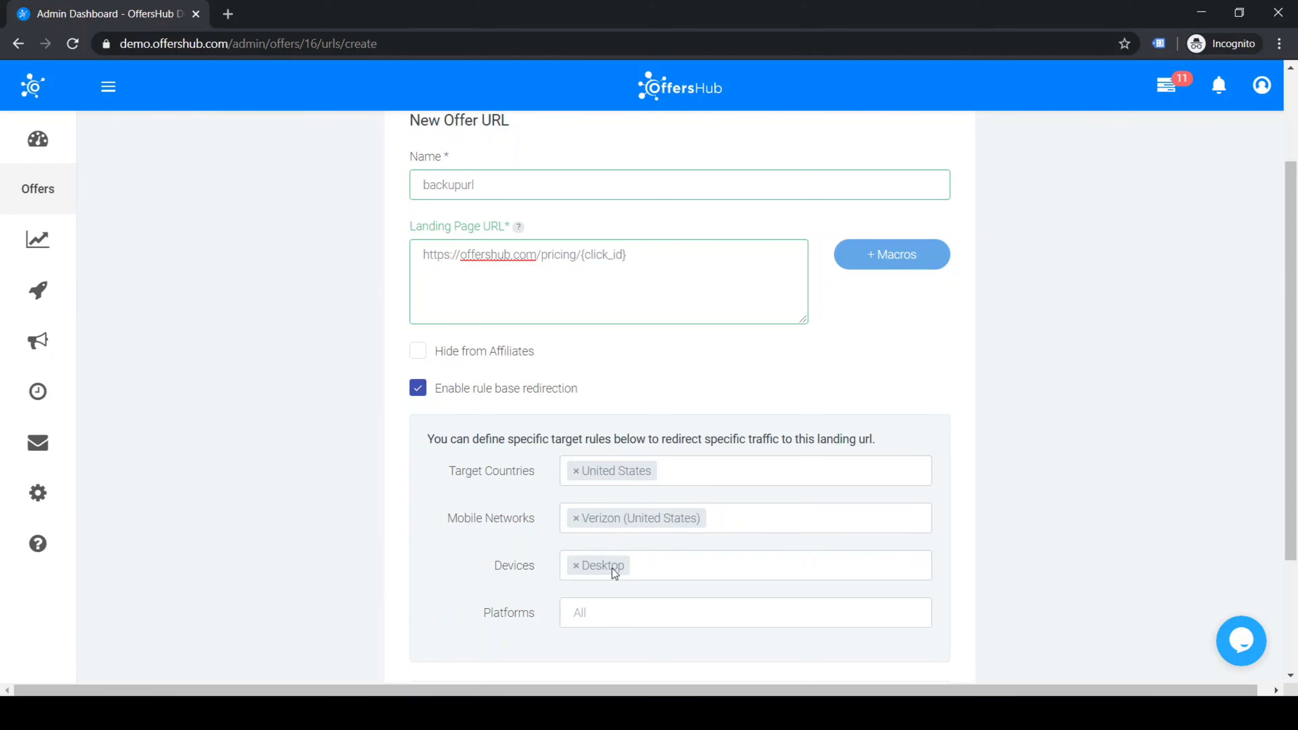
{"action": "scroll", "coordinate": [612, 568], "scroll_direction": "down", "scroll_amount": 3}
{"action": "left_click", "coordinate": [657, 556]}
{"action": "left_click_drag", "start_coordinate": [683, 352], "coordinate": [371, 348]}
{"action": "left_click", "coordinate": [347, 362]}
{"action": "scroll", "coordinate": [602, 568], "scroll_direction": "down", "scroll_amount": 5}
{"action": "left_click", "coordinate": [629, 556]}
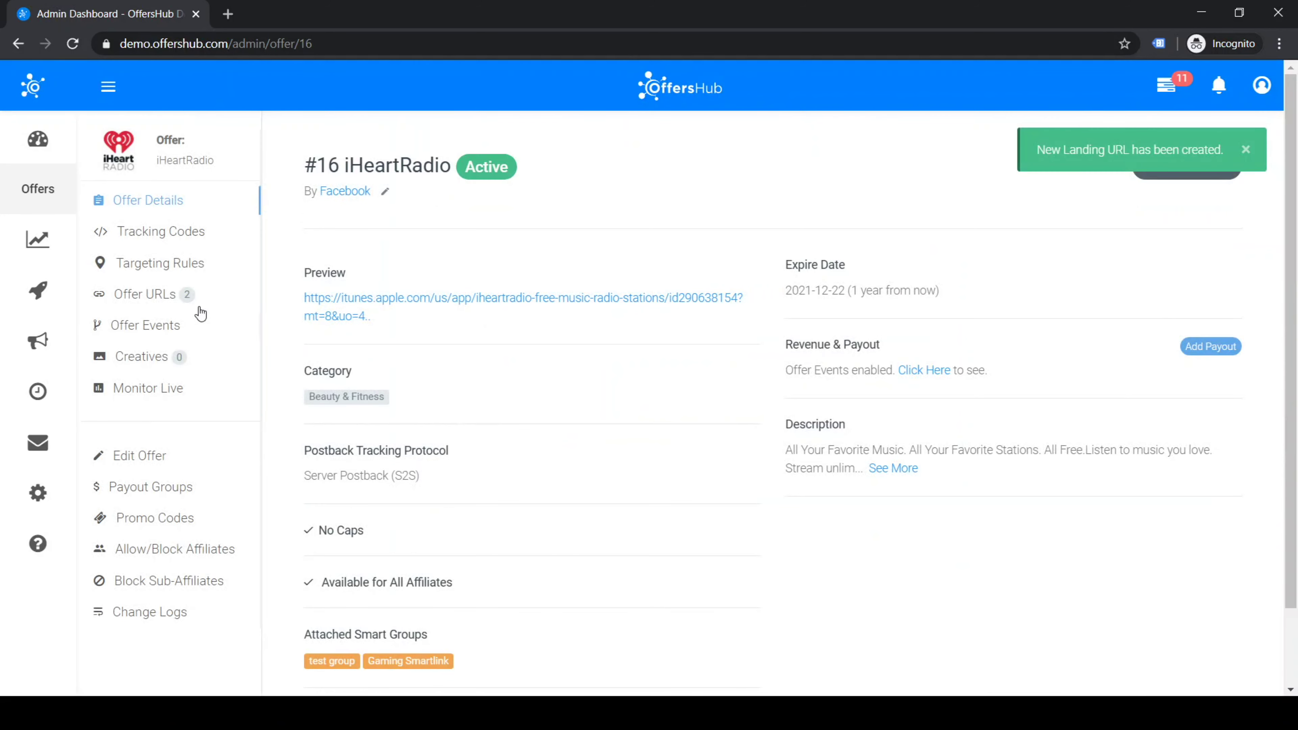
Step: Review the iHeartRadio offer's landing page list and highlight the default URL's row
{"action": "left_click", "coordinate": [145, 295]}
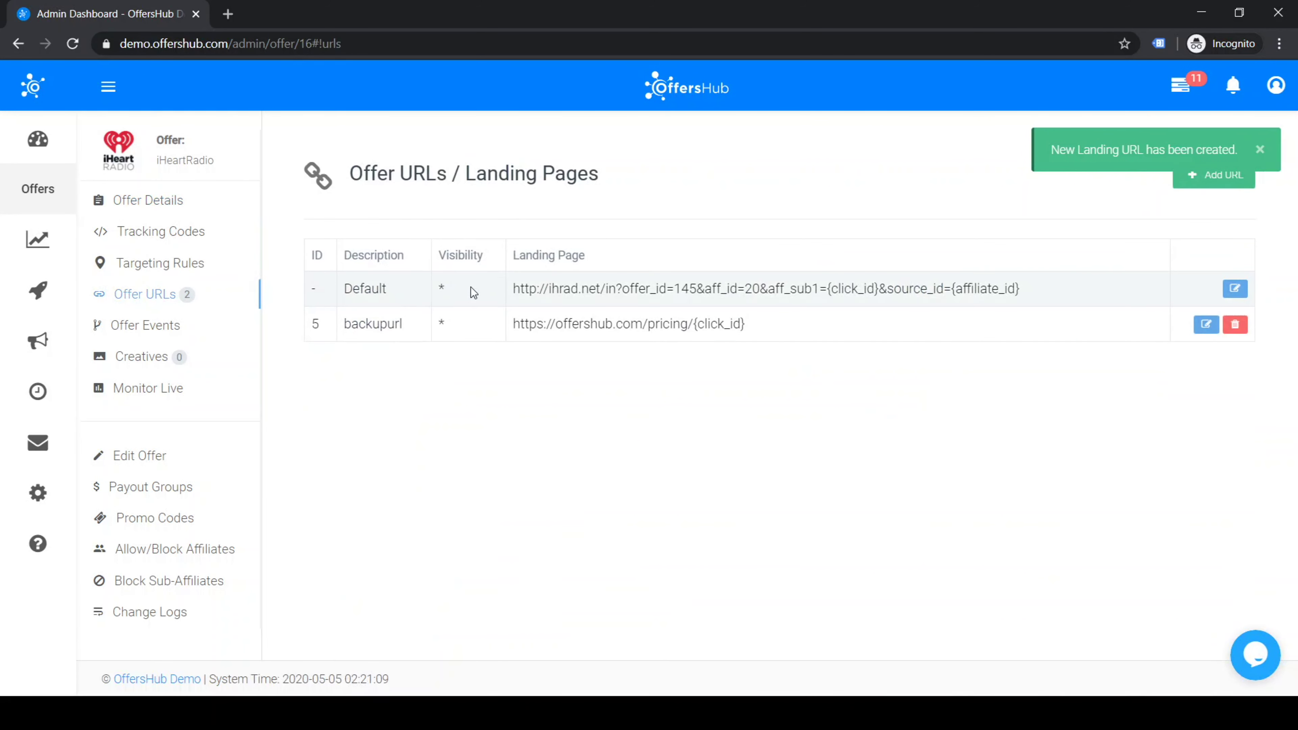
{"action": "left_click_drag", "start_coordinate": [1020, 289], "coordinate": [329, 273]}
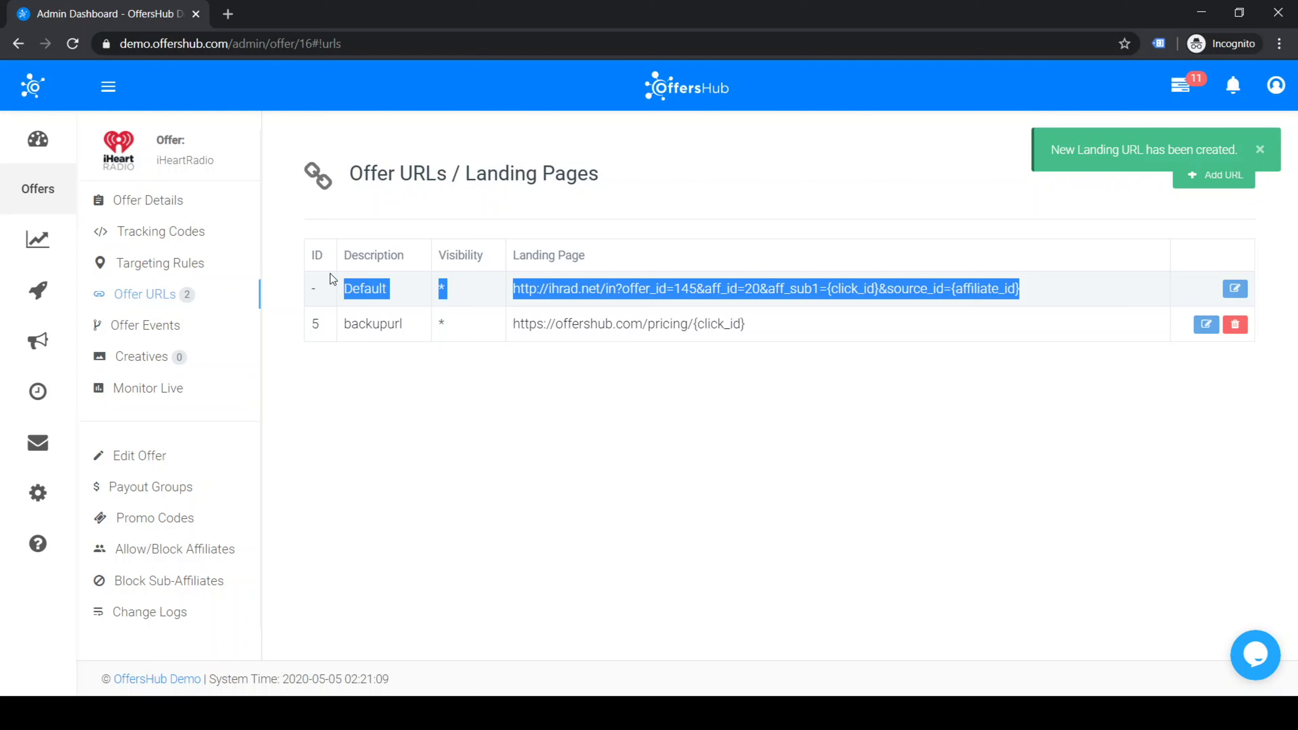
{"action": "left_click", "coordinate": [330, 273]}
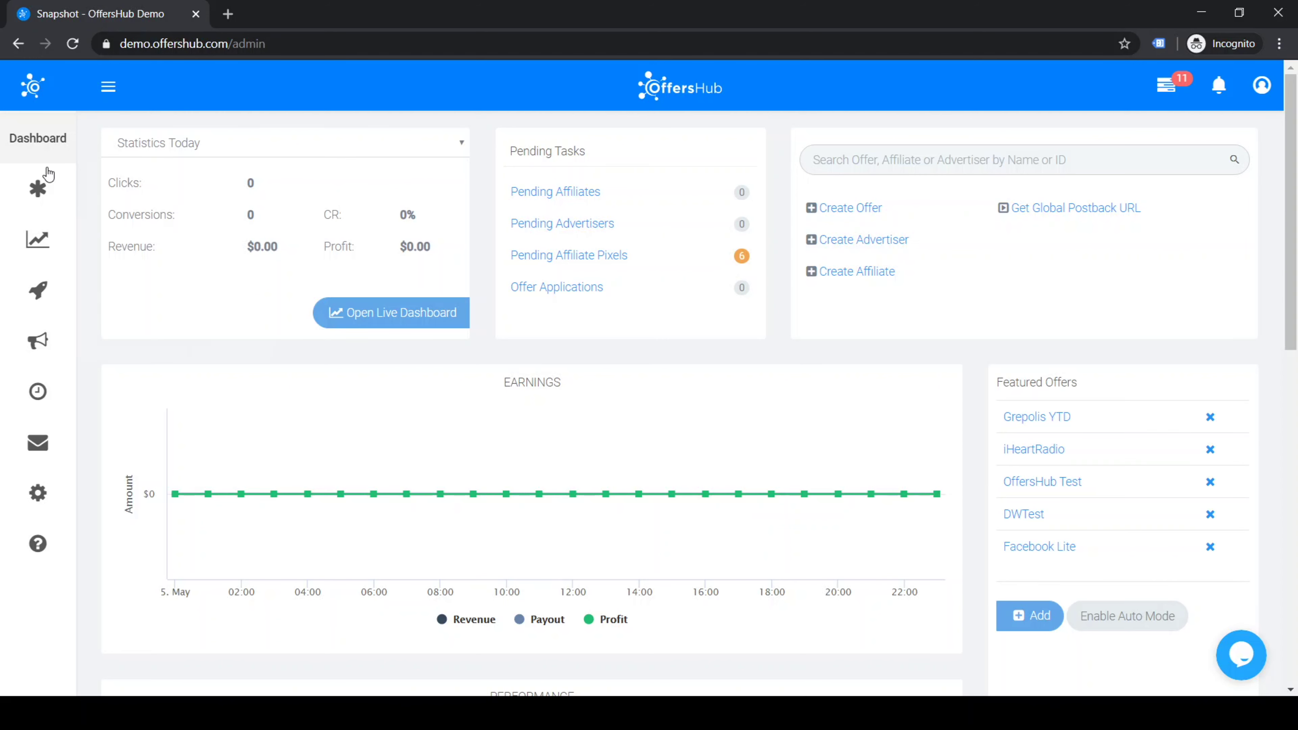
Step: Open the OffersHub Test offer's details from the list of managed offers
{"action": "mouse_move", "coordinate": [40, 188]}
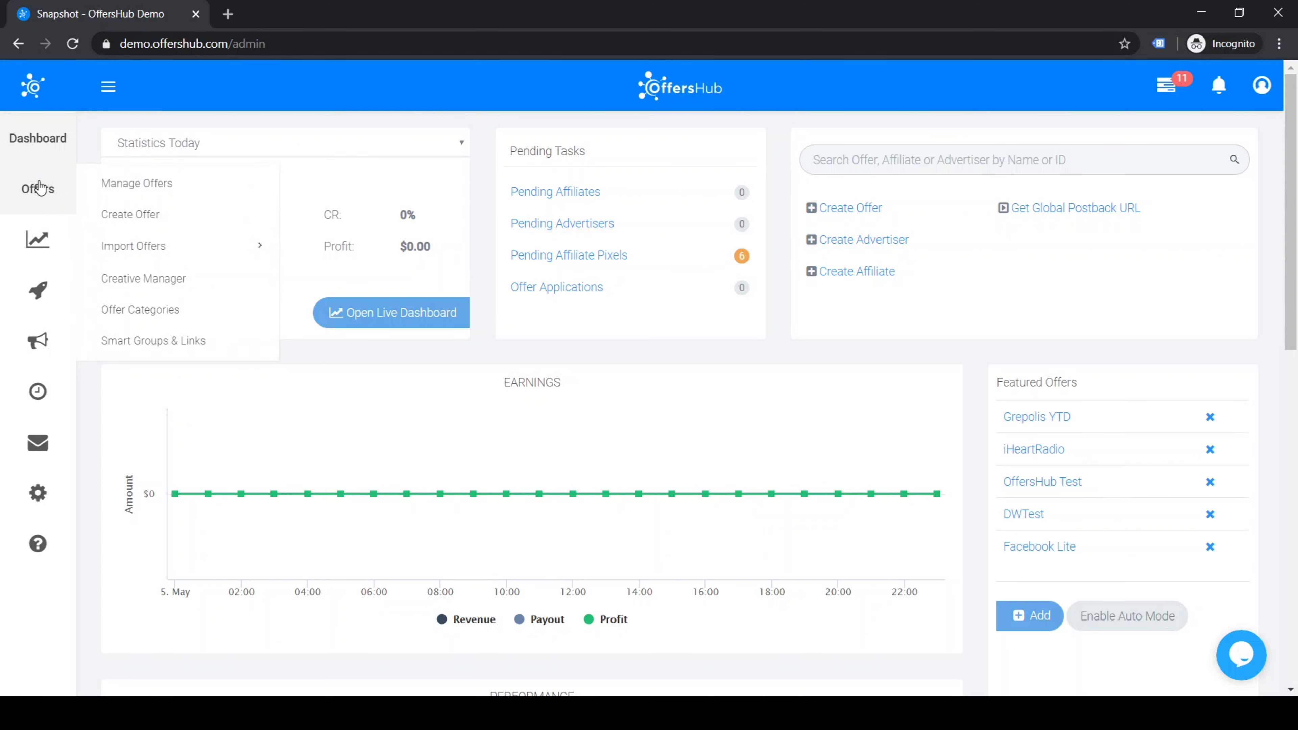
{"action": "left_click", "coordinate": [153, 195]}
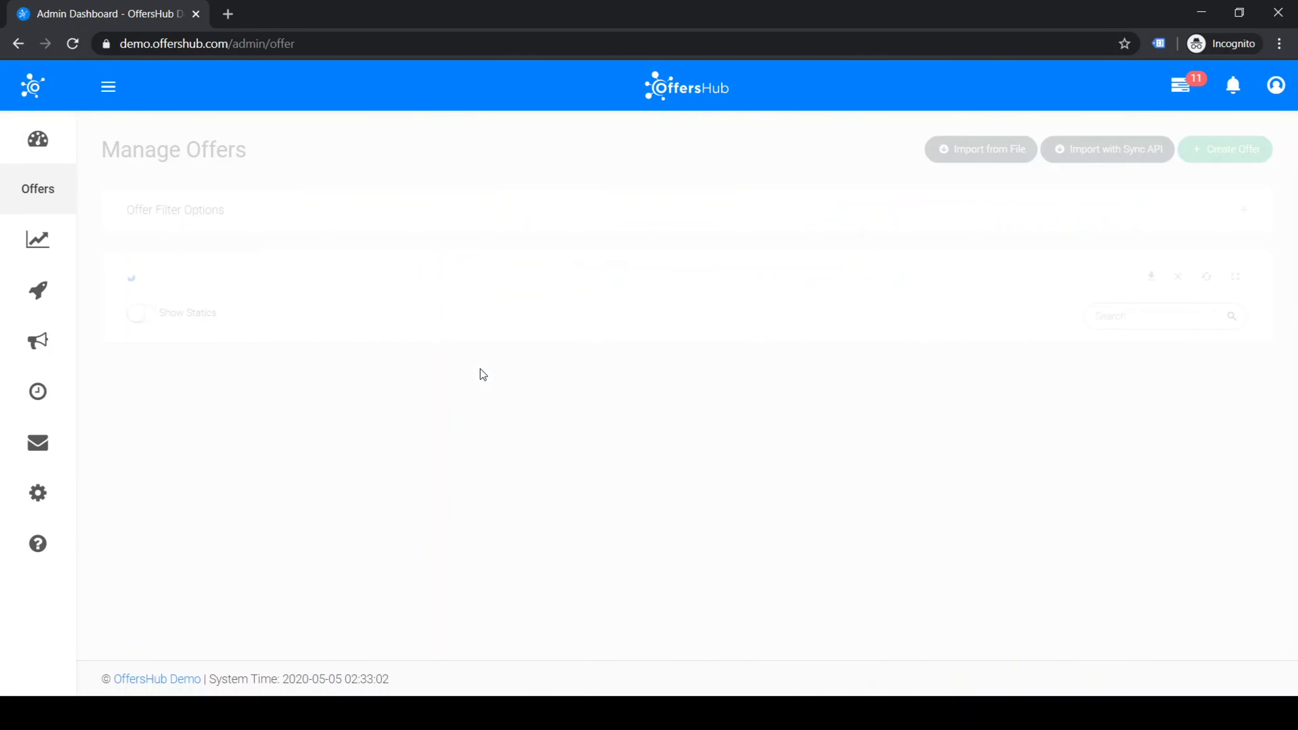
{"action": "scroll", "coordinate": [475, 371], "scroll_direction": "down", "scroll_amount": 5}
{"action": "left_click", "coordinate": [345, 369]}
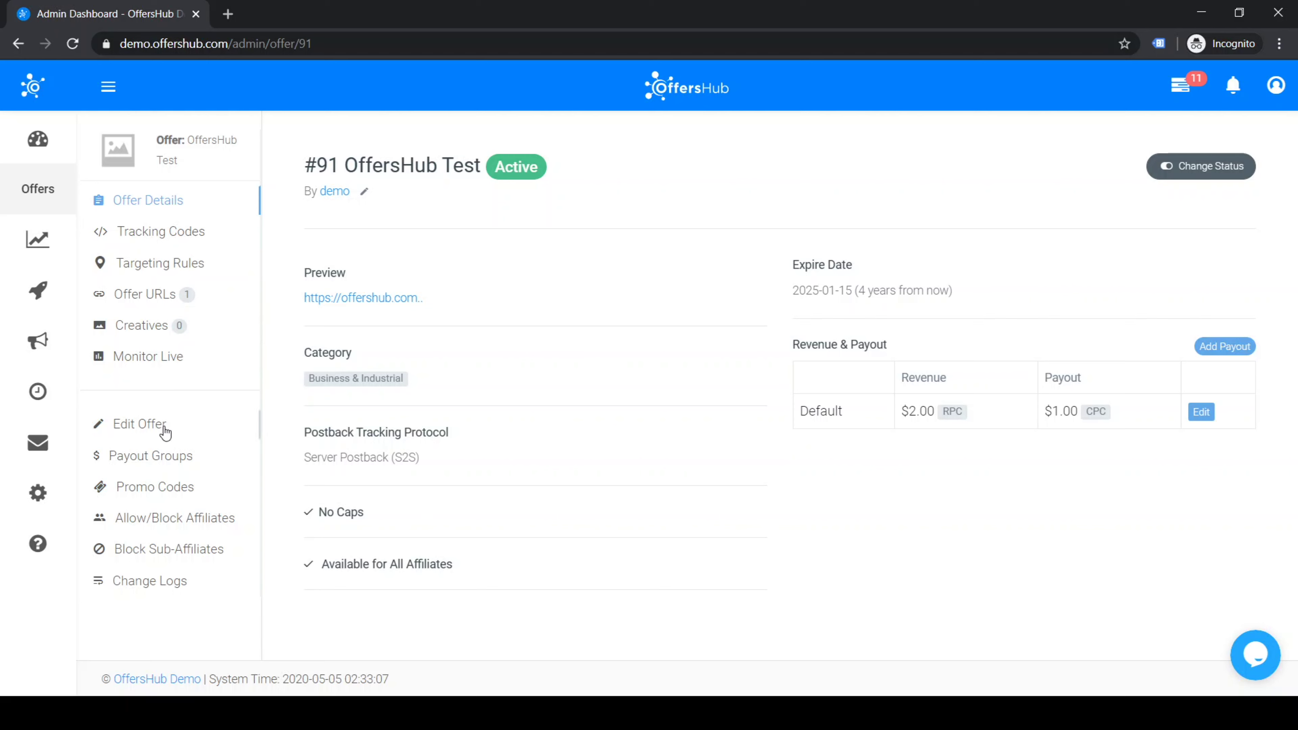
Step: Open the OffersHub Test offer for editing and enable its goals/events under the revenue and payout types
{"action": "left_click", "coordinate": [134, 431]}
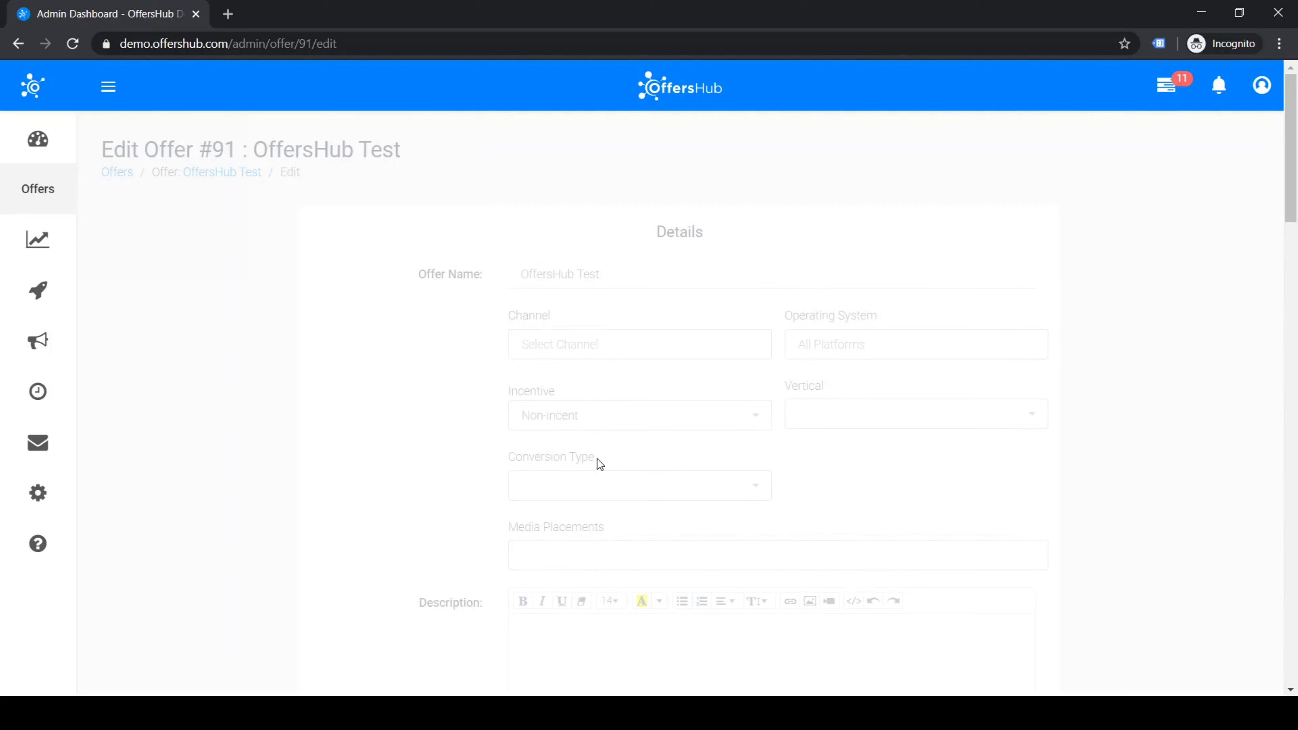
{"action": "scroll", "coordinate": [600, 463], "scroll_direction": "down", "scroll_amount": 3}
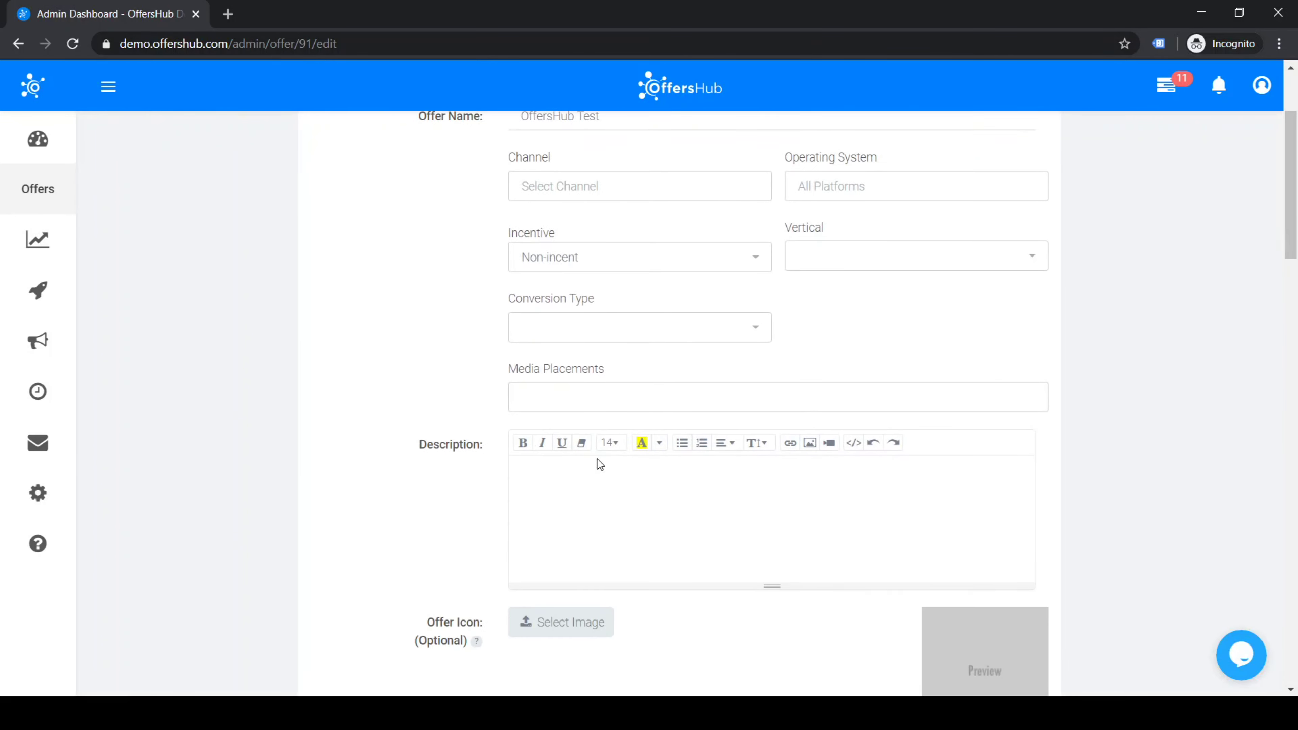
{"action": "scroll", "coordinate": [599, 463], "scroll_direction": "down", "scroll_amount": 10}
{"action": "scroll", "coordinate": [599, 463], "scroll_direction": "up", "scroll_amount": 2}
{"action": "scroll", "coordinate": [588, 461], "scroll_direction": "down", "scroll_amount": 8}
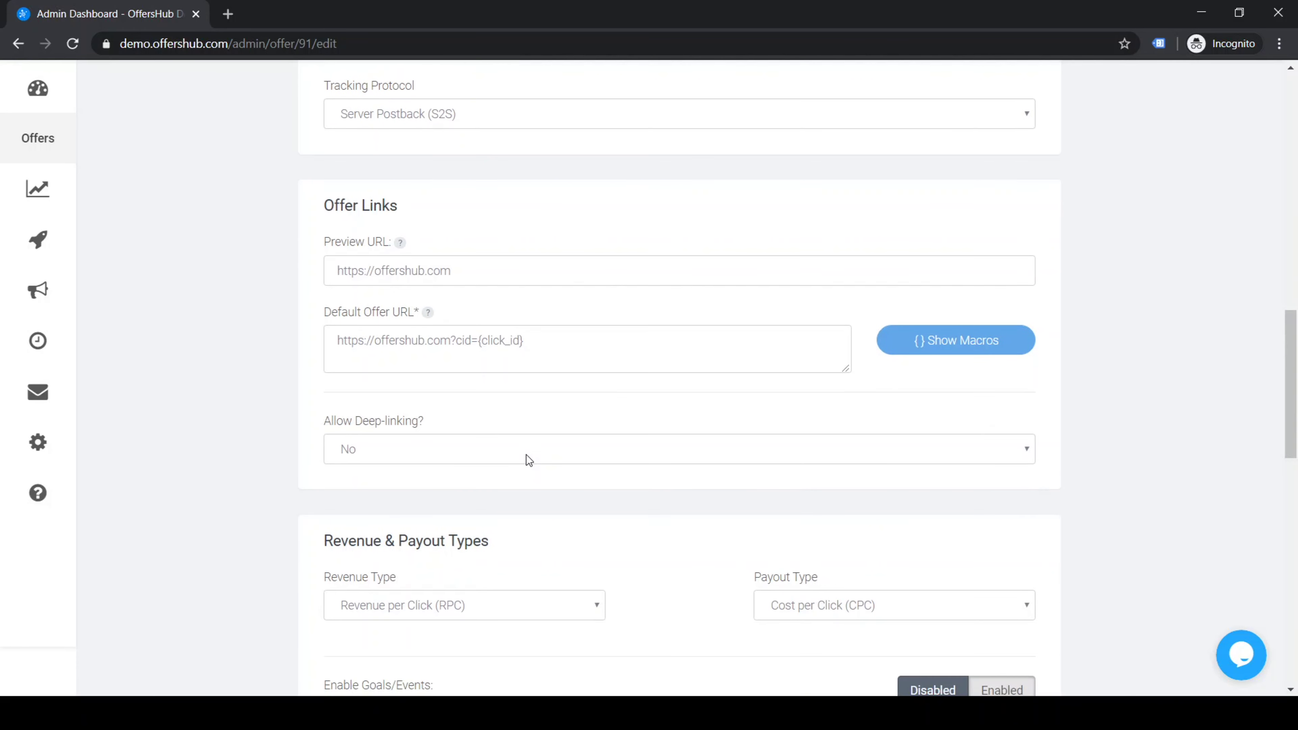
{"action": "scroll", "coordinate": [529, 460], "scroll_direction": "down", "scroll_amount": 7}
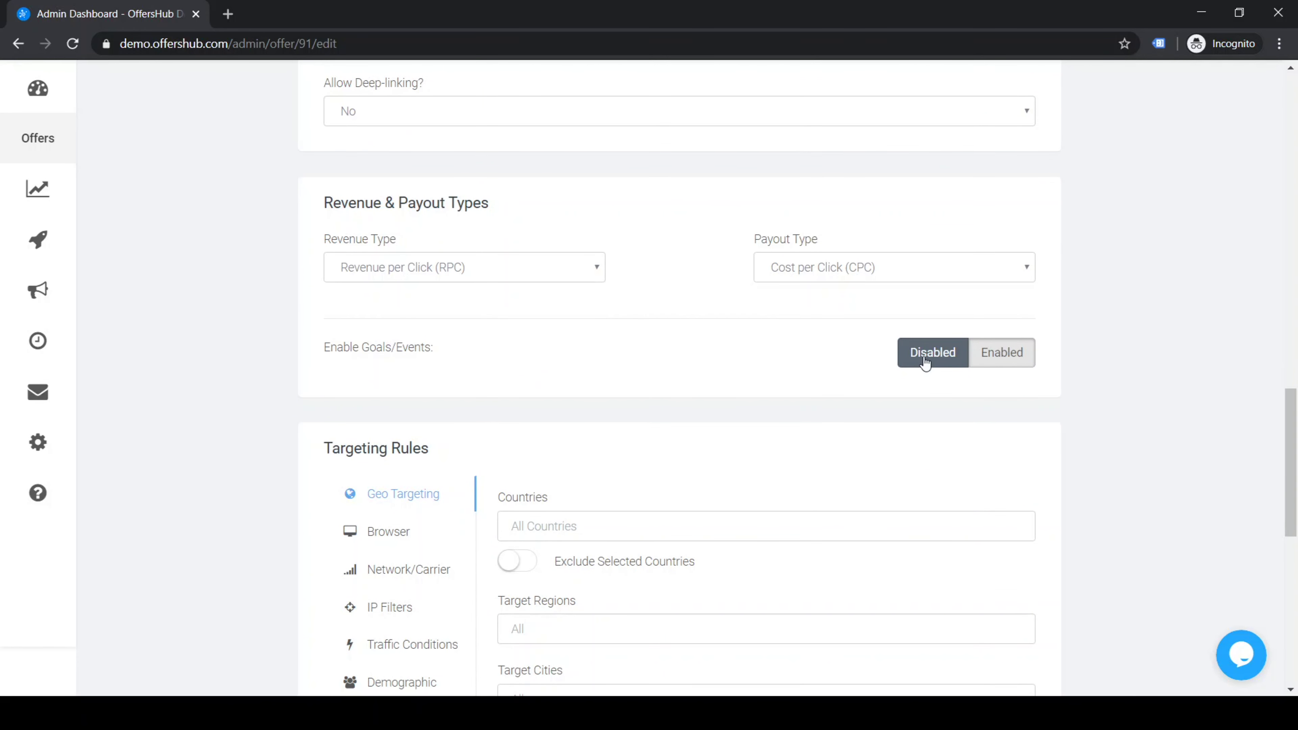
{"action": "left_click", "coordinate": [1000, 364]}
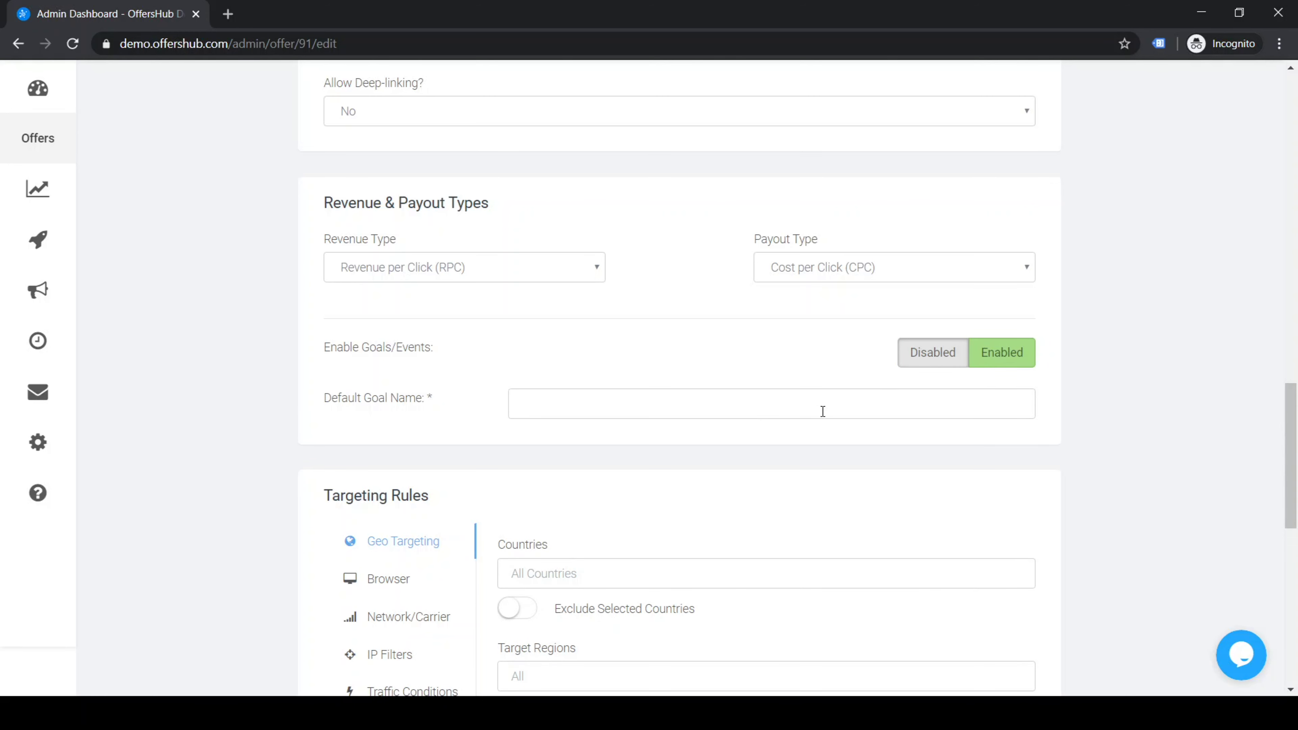
Step: Name the default goal "new installation" and save the updated OffersHub Test offer
{"action": "left_click", "coordinate": [736, 400]}
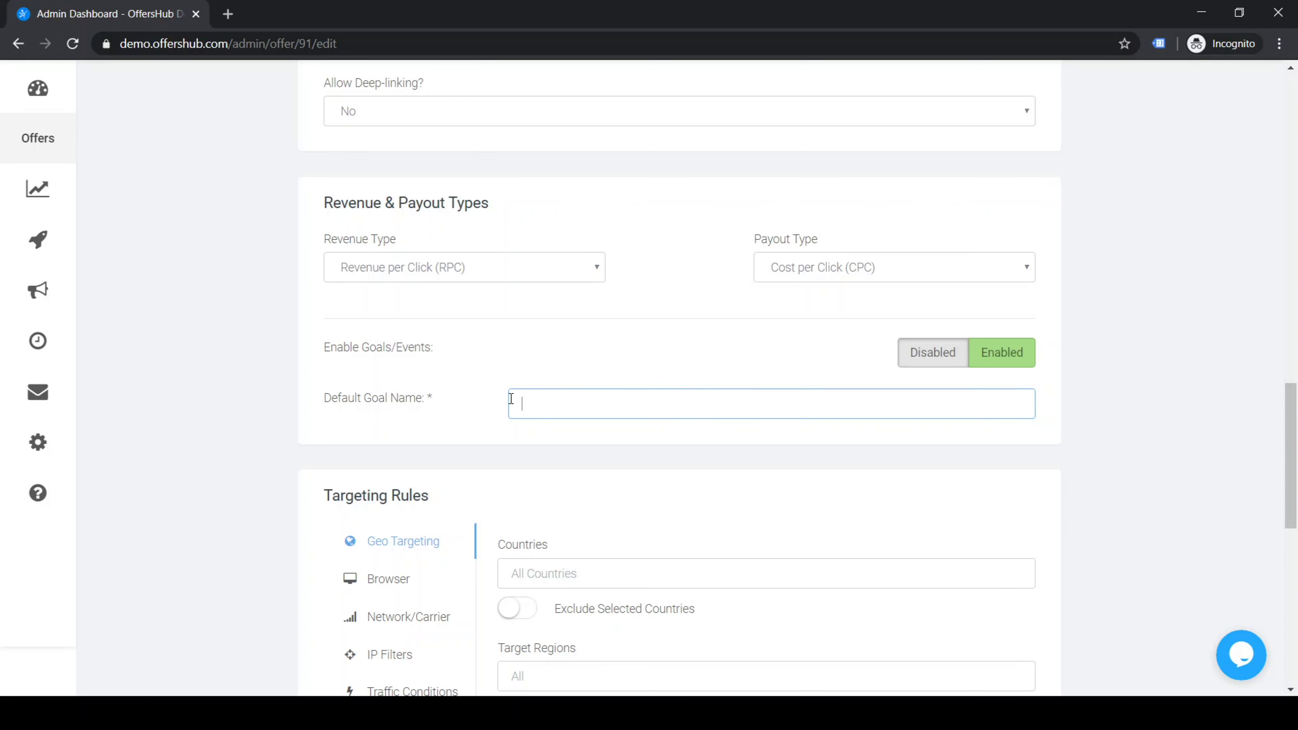
{"action": "type", "text": "new installation"}
{"action": "left_click", "coordinate": [484, 394]}
{"action": "scroll", "coordinate": [480, 389], "scroll_direction": "down", "scroll_amount": 10}
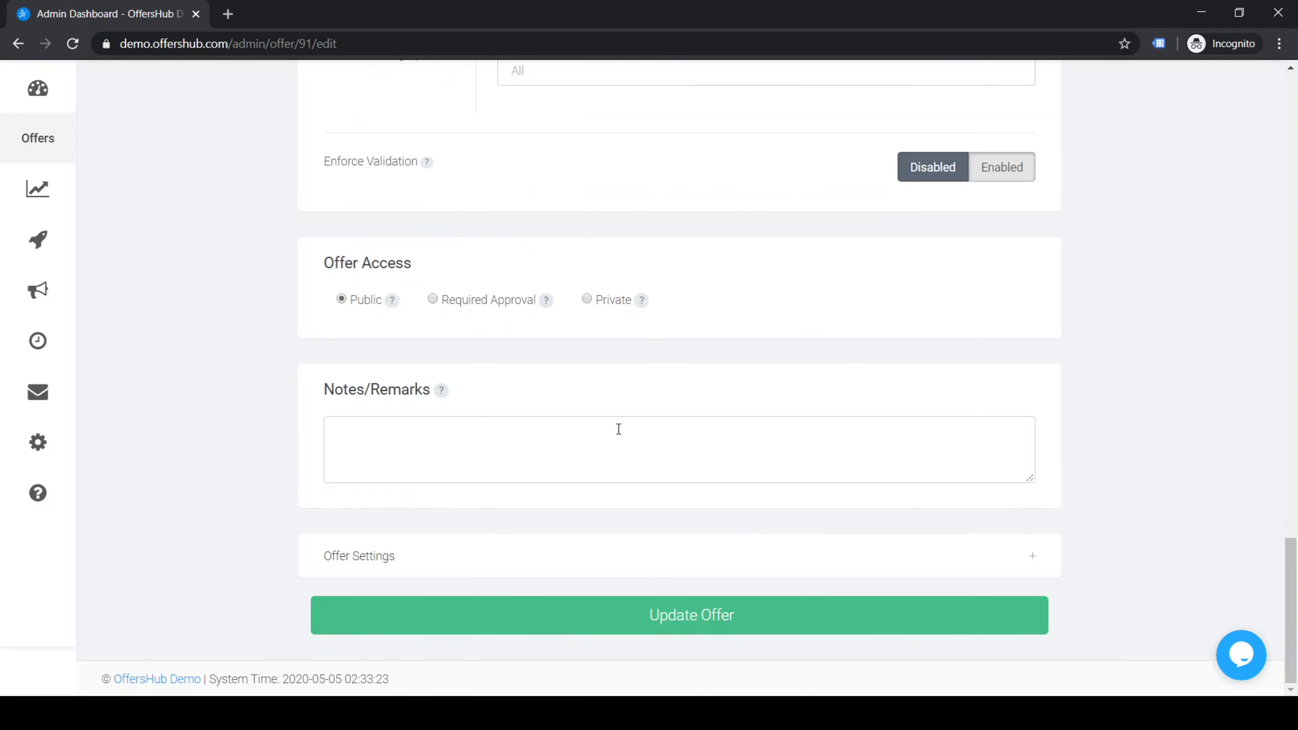
{"action": "left_click", "coordinate": [798, 624]}
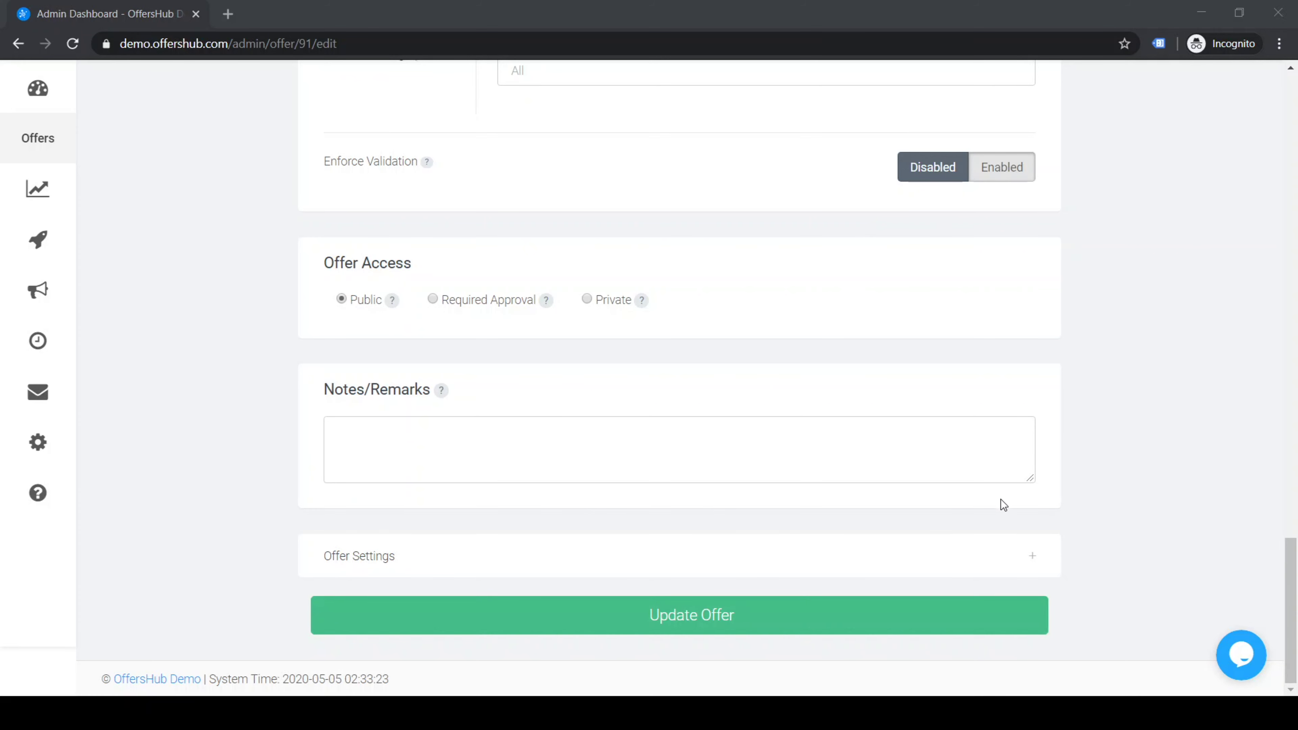
{"action": "left_click", "coordinate": [843, 619]}
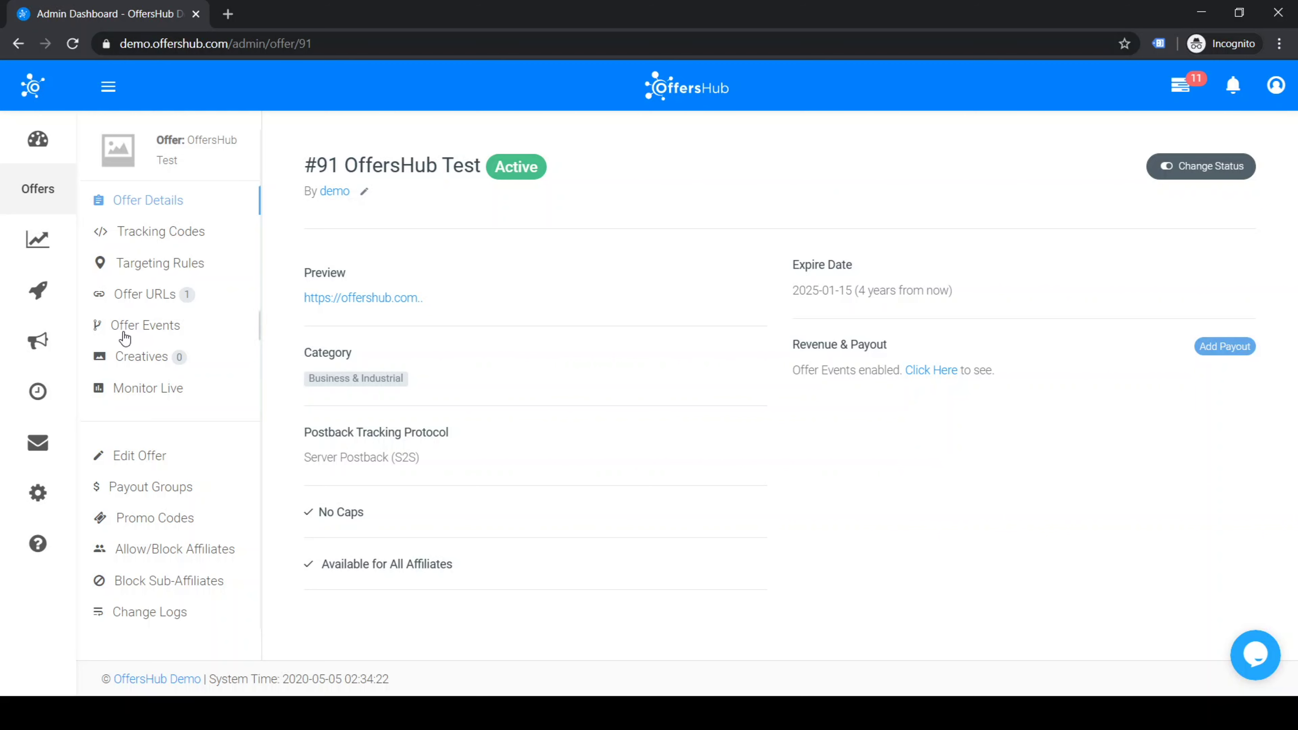
Step: Open the offer's events list and examine the default goal's name, revenue and payout
{"action": "left_click", "coordinate": [147, 330]}
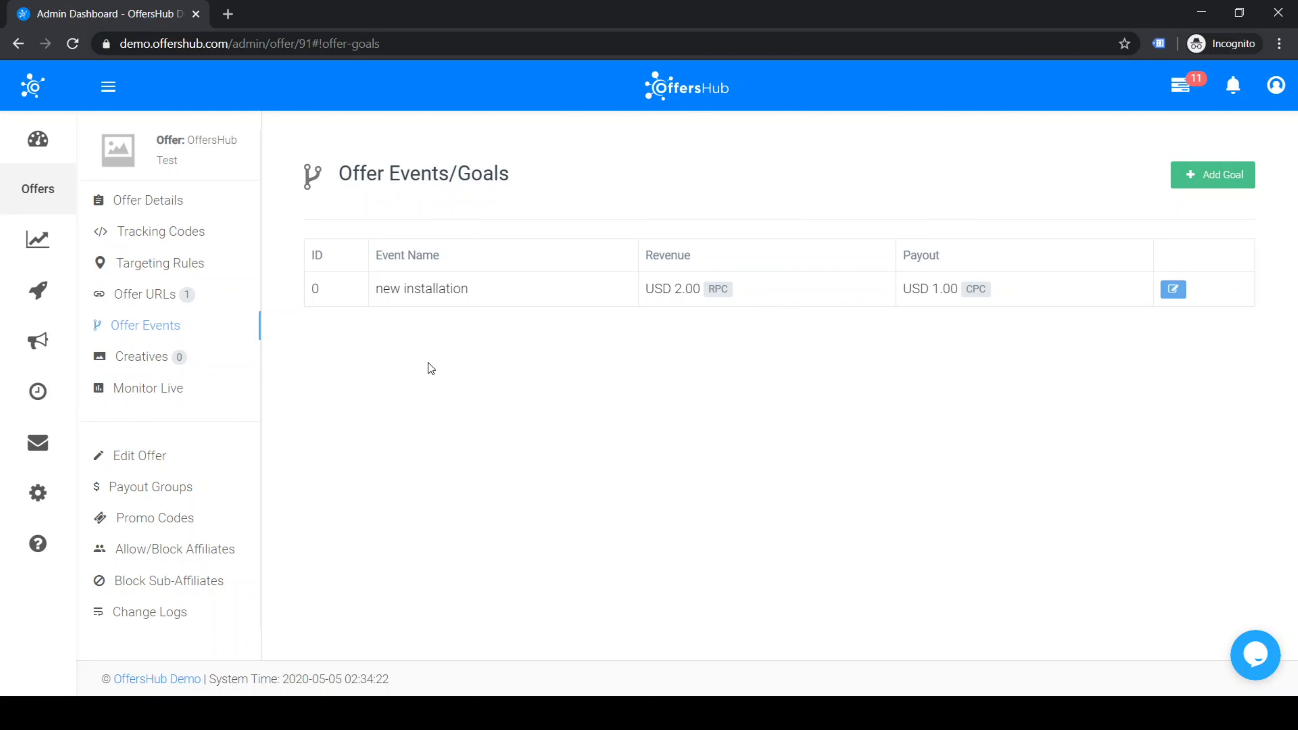
{"action": "left_click_drag", "start_coordinate": [378, 290], "coordinate": [526, 289]}
{"action": "left_click", "coordinate": [526, 289]}
{"action": "left_click_drag", "start_coordinate": [376, 289], "coordinate": [512, 319]}
{"action": "left_click", "coordinate": [512, 319]}
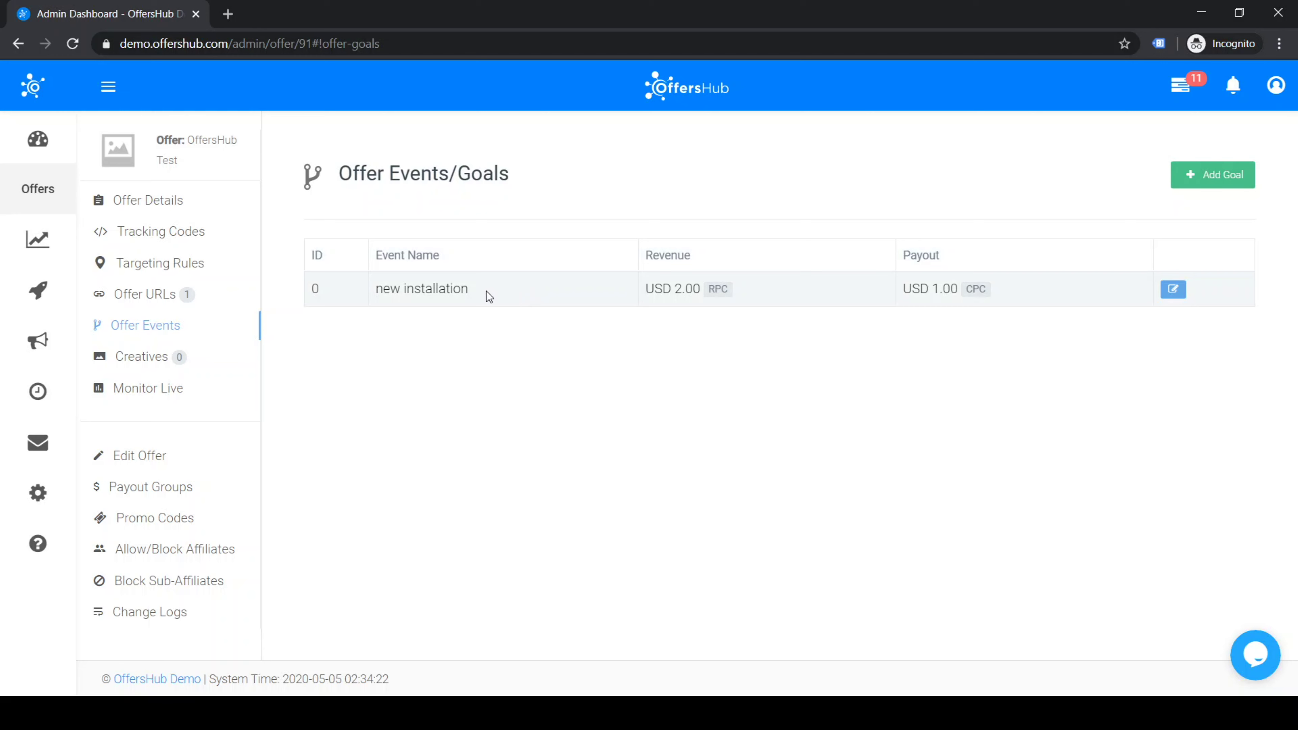
{"action": "left_click_drag", "start_coordinate": [390, 292], "coordinate": [470, 297]}
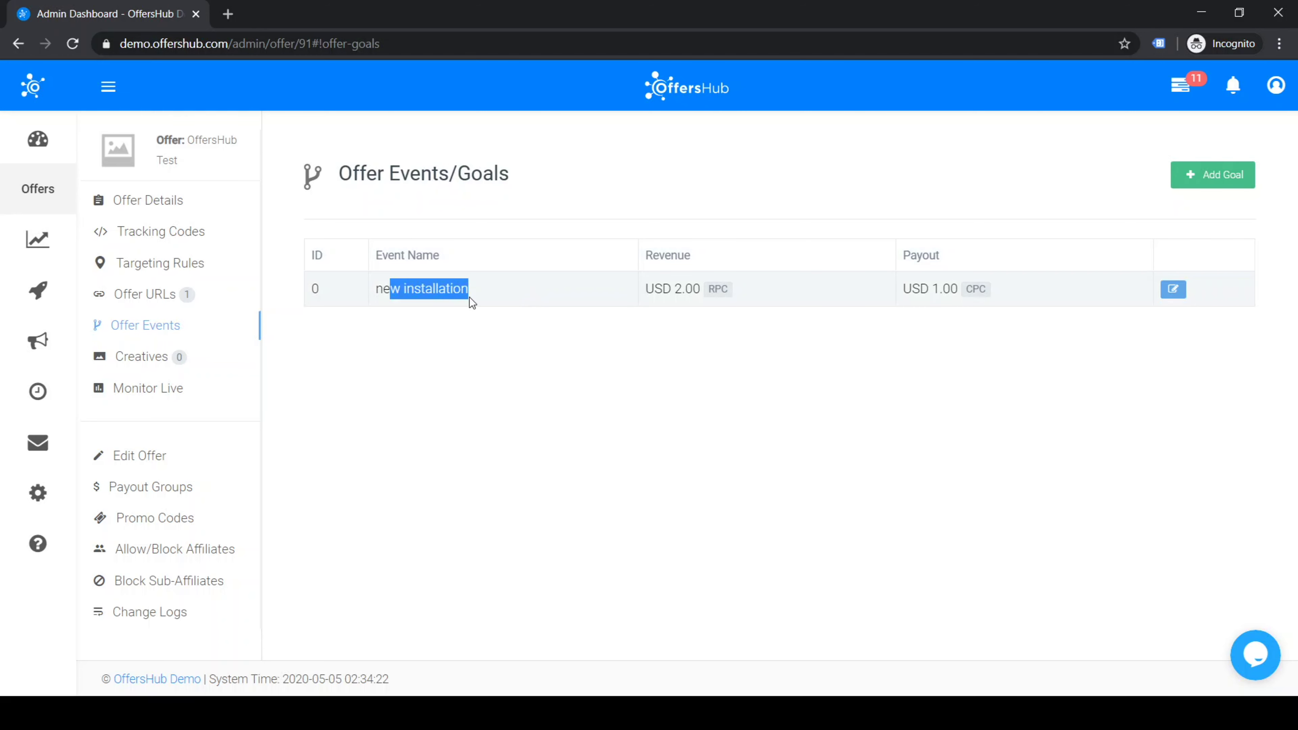
{"action": "left_click", "coordinate": [520, 290]}
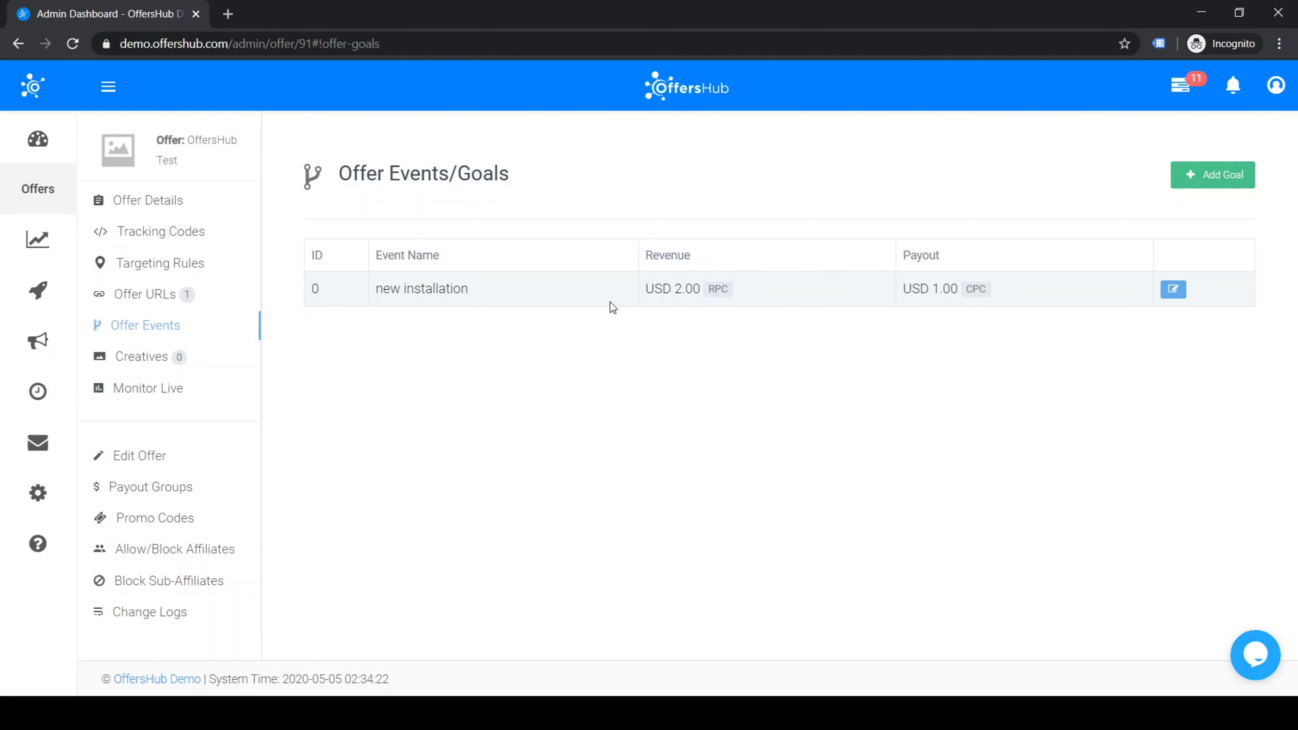
{"action": "left_click_drag", "start_coordinate": [648, 290], "coordinate": [703, 293]}
{"action": "left_click", "coordinate": [786, 295]}
{"action": "left_click_drag", "start_coordinate": [913, 290], "coordinate": [957, 292]}
{"action": "left_click", "coordinate": [944, 325]}
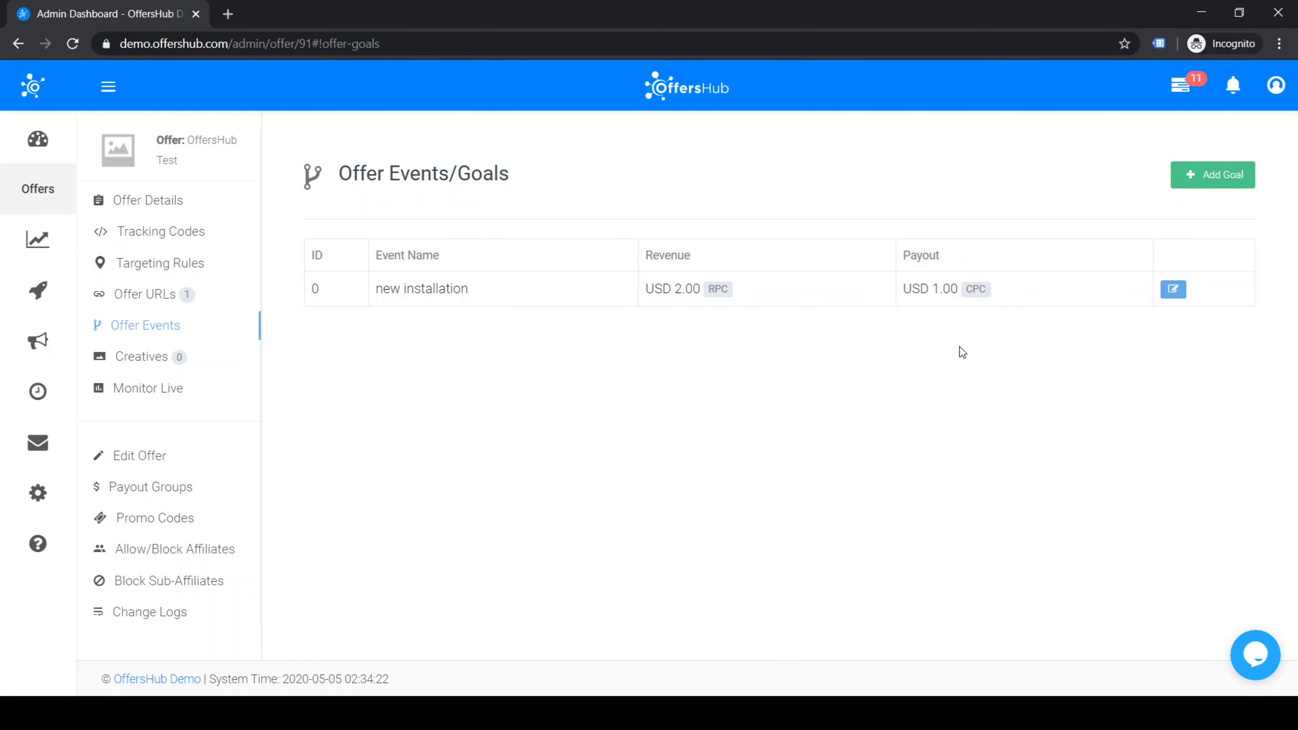
Step: Start a new goal for the offer with goal ID 2 and the name "new signup"
{"action": "left_click", "coordinate": [1216, 179]}
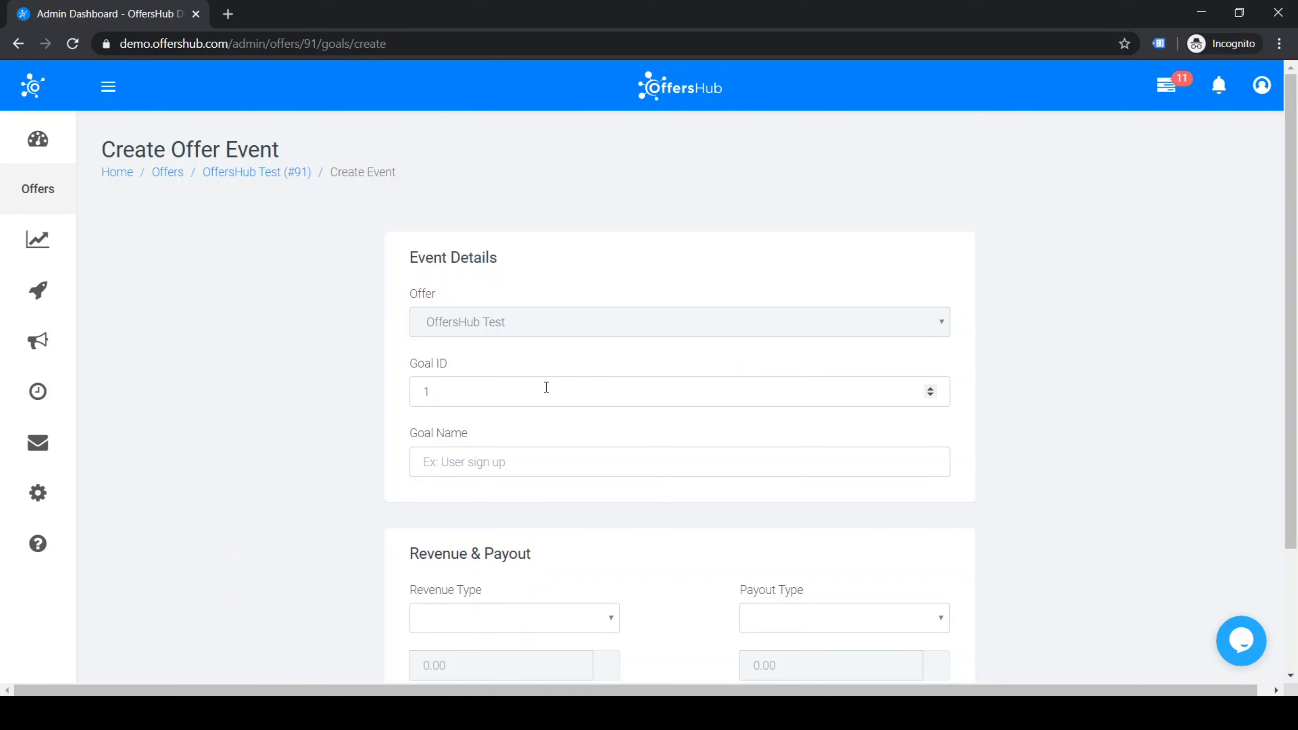
{"action": "scroll", "coordinate": [655, 398], "scroll_direction": "down", "scroll_amount": 3}
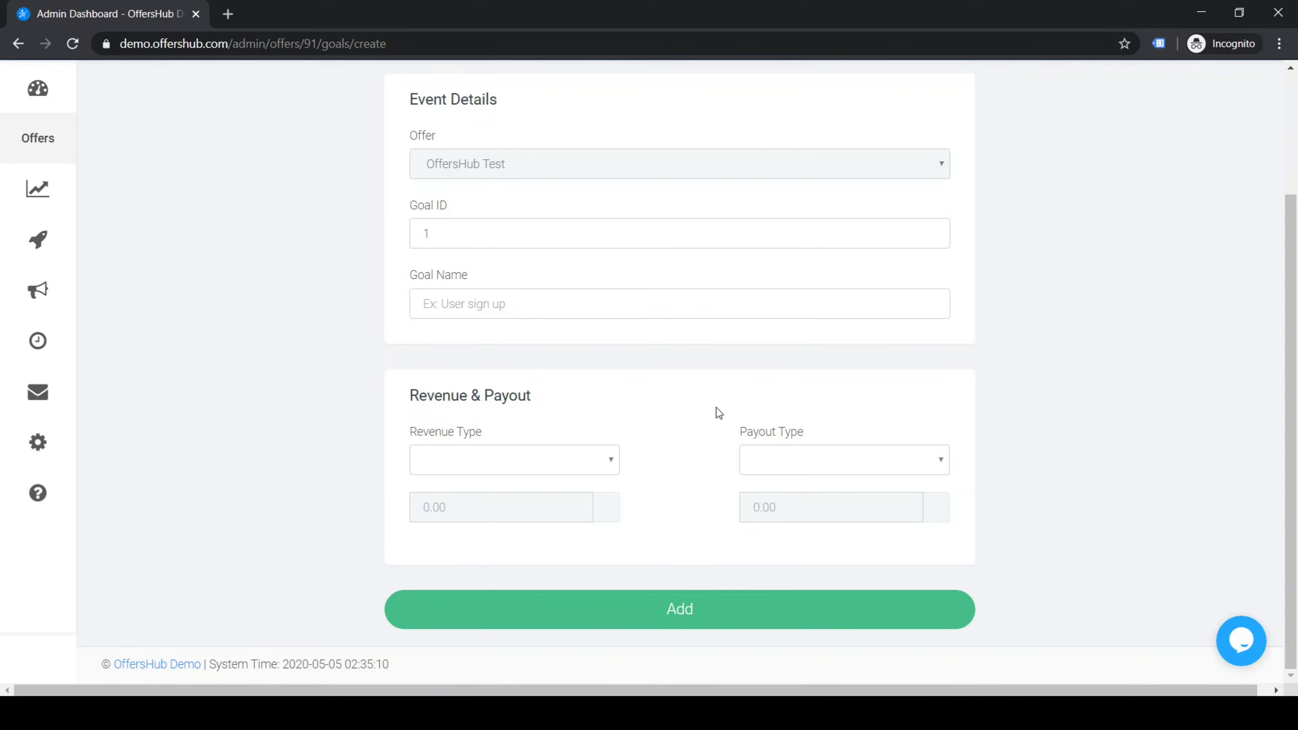
{"action": "scroll", "coordinate": [664, 332], "scroll_direction": "up", "scroll_amount": 1}
{"action": "left_click", "coordinate": [488, 329]}
{"action": "key", "text": "BackSpace"}
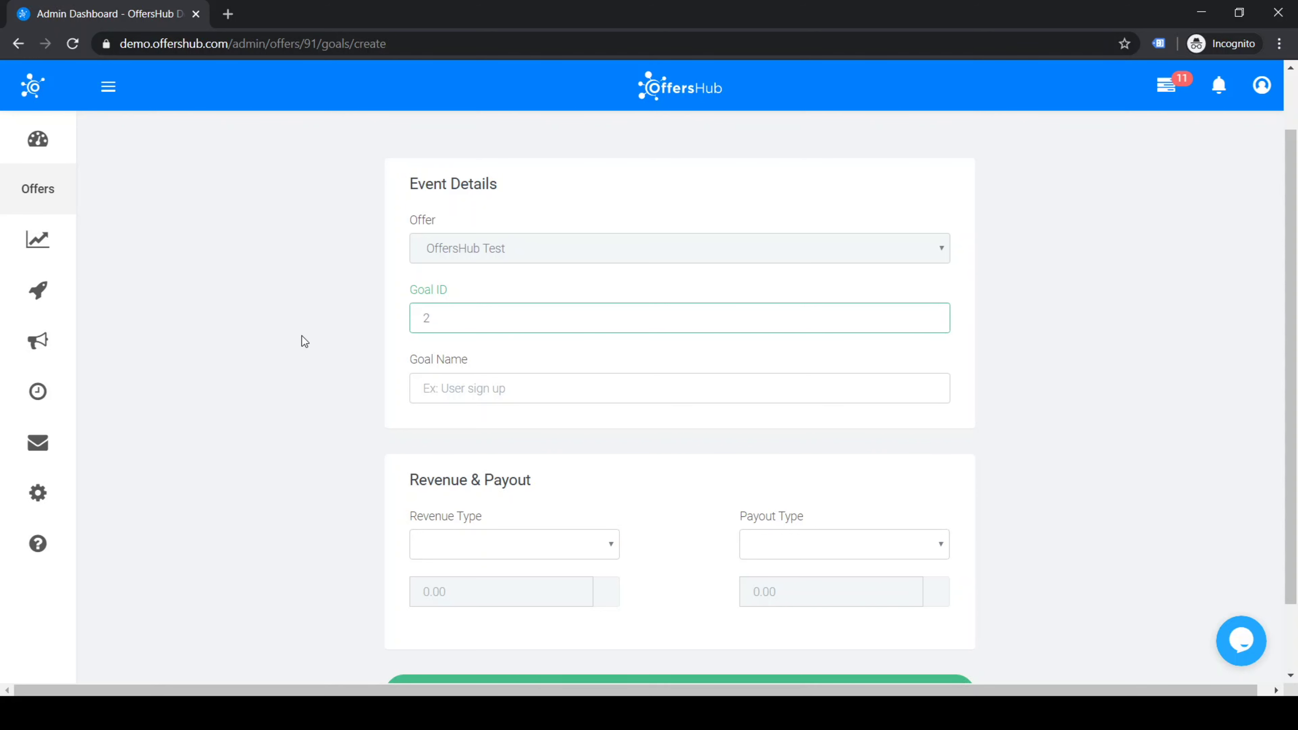
{"action": "double_click", "coordinate": [460, 360]}
{"action": "left_click", "coordinate": [486, 390]}
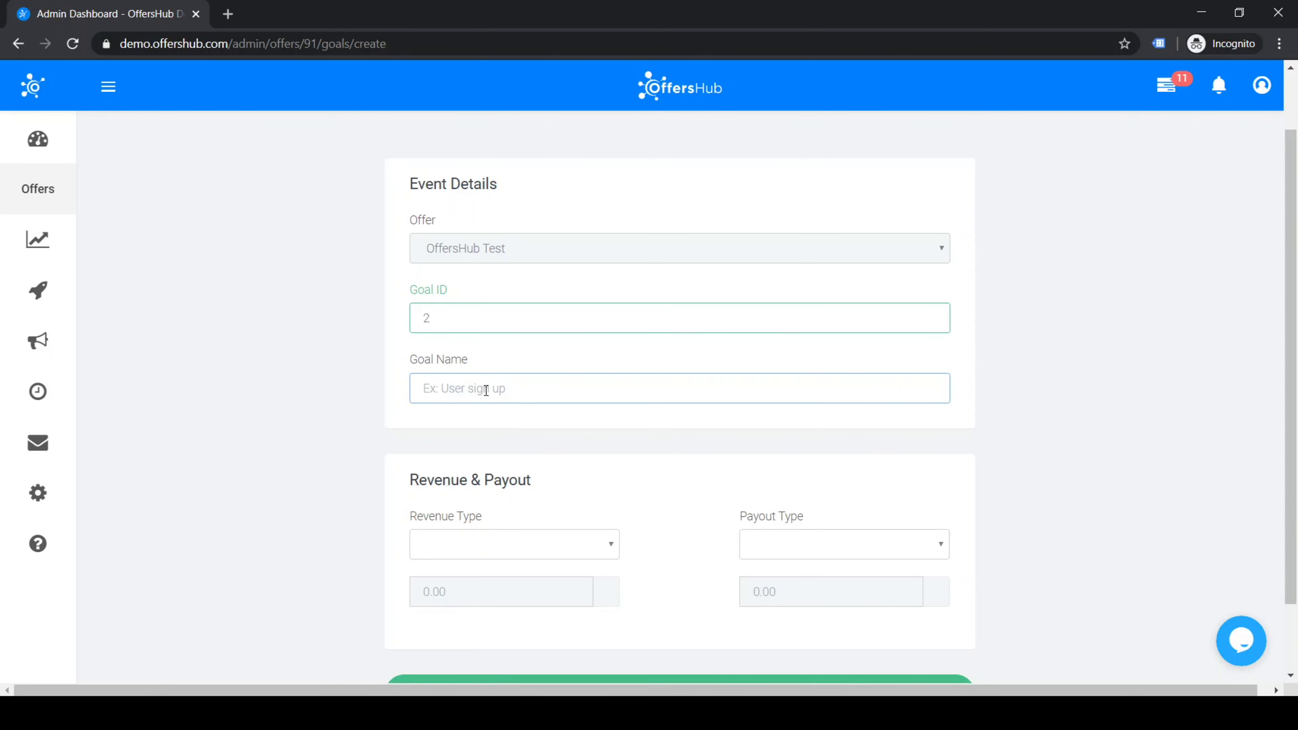
{"action": "type", "text": "new signup"}
Step: Set the new signup goal to Revenue per Click (RPC) 5 and Cost per Click (CPC) payout 3, and add it
{"action": "scroll", "coordinate": [511, 424], "scroll_direction": "down", "scroll_amount": 2}
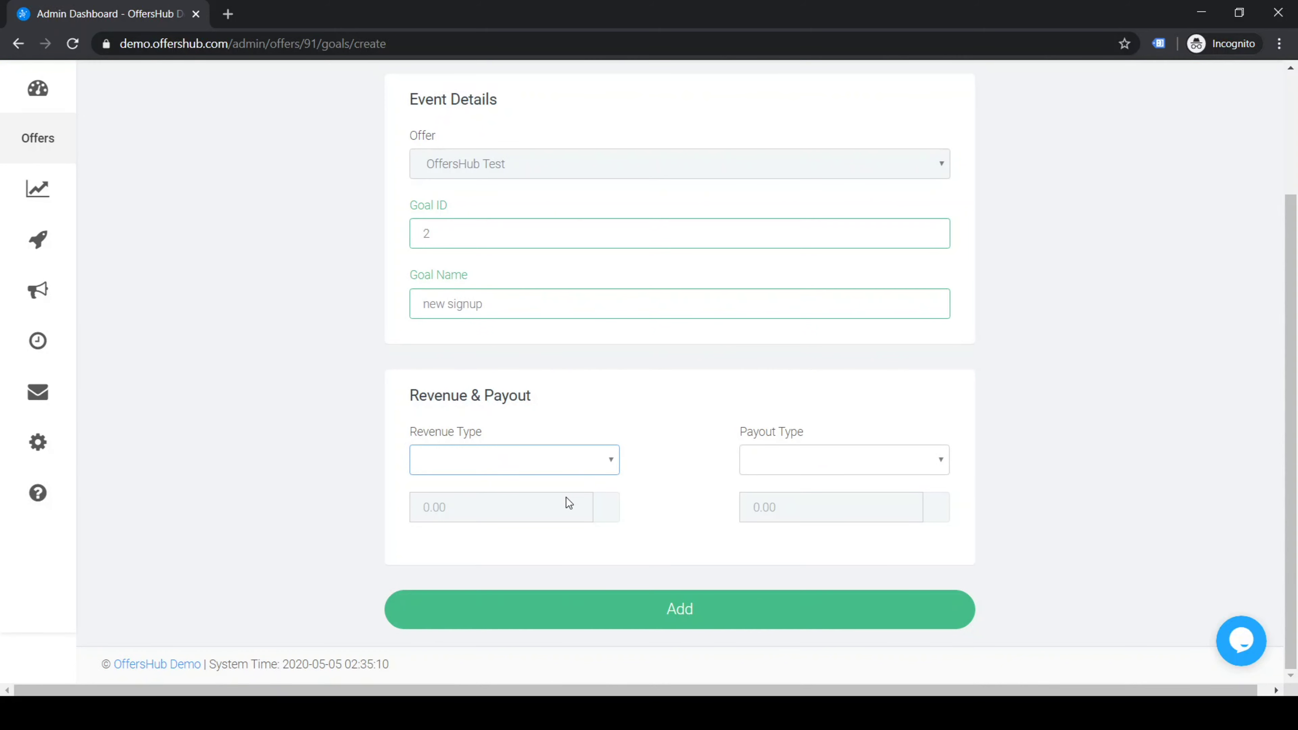
{"action": "left_click", "coordinate": [556, 527]}
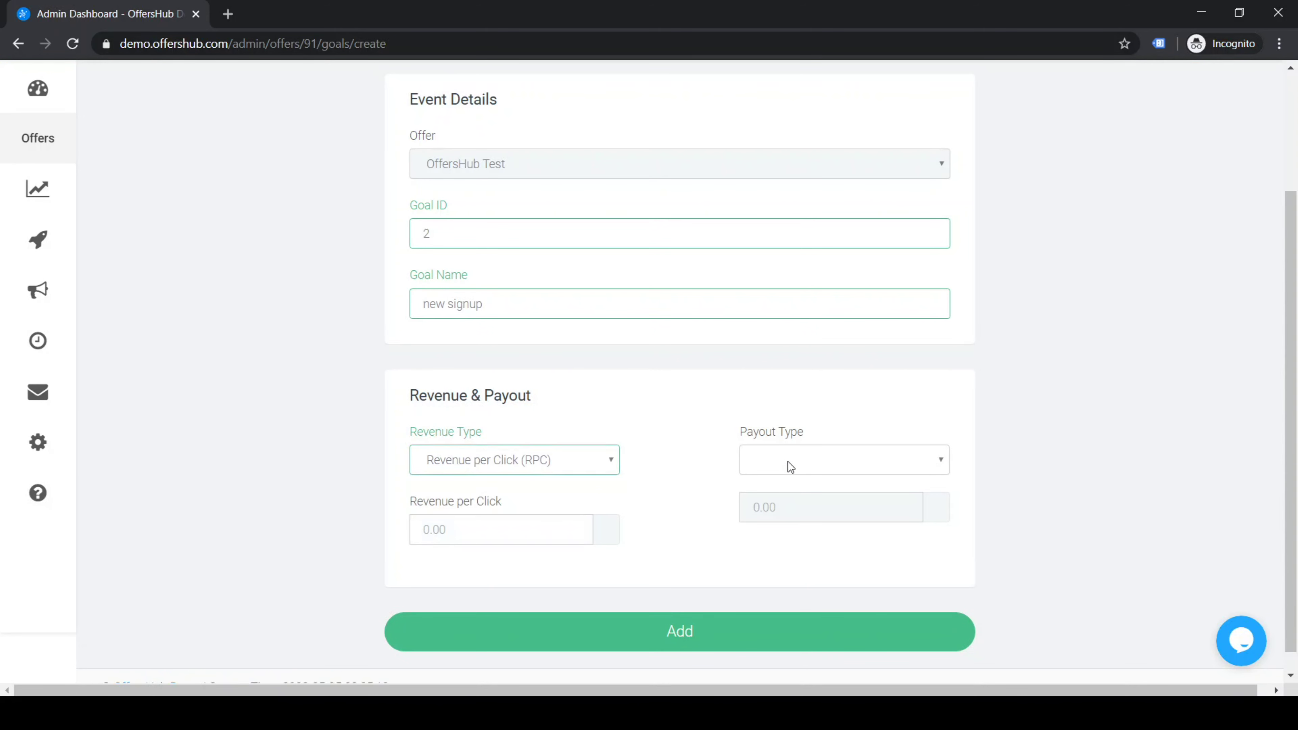
{"action": "left_click", "coordinate": [528, 534]}
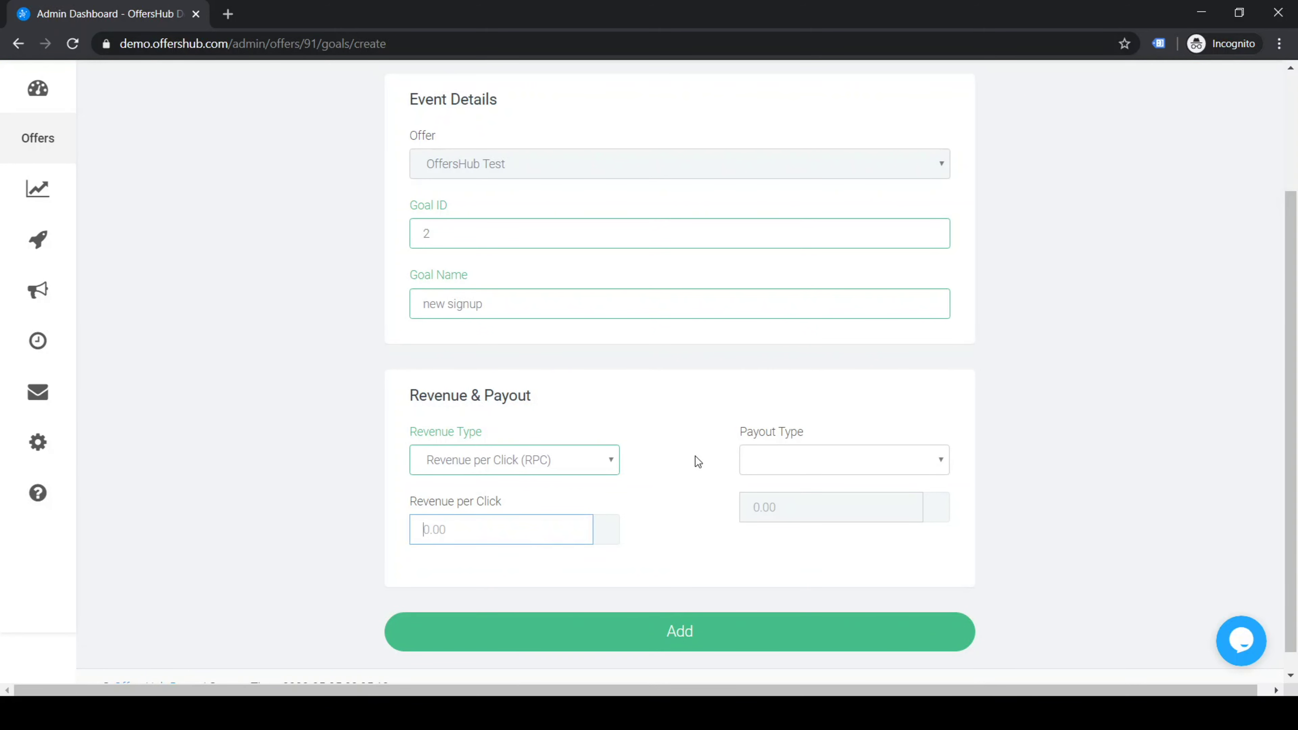
{"action": "type", "text": "5"}
{"action": "left_click", "coordinate": [824, 464]}
{"action": "left_click", "coordinate": [834, 528]}
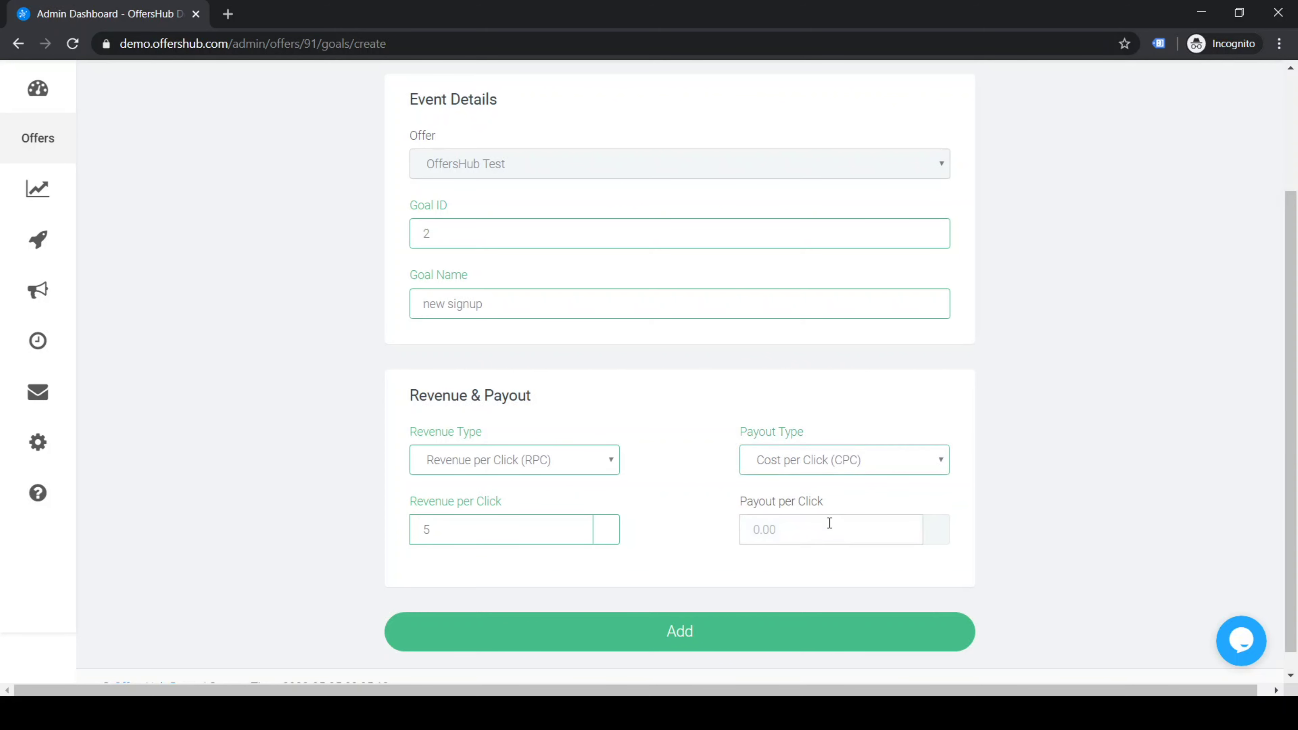
{"action": "type", "text": "3"}
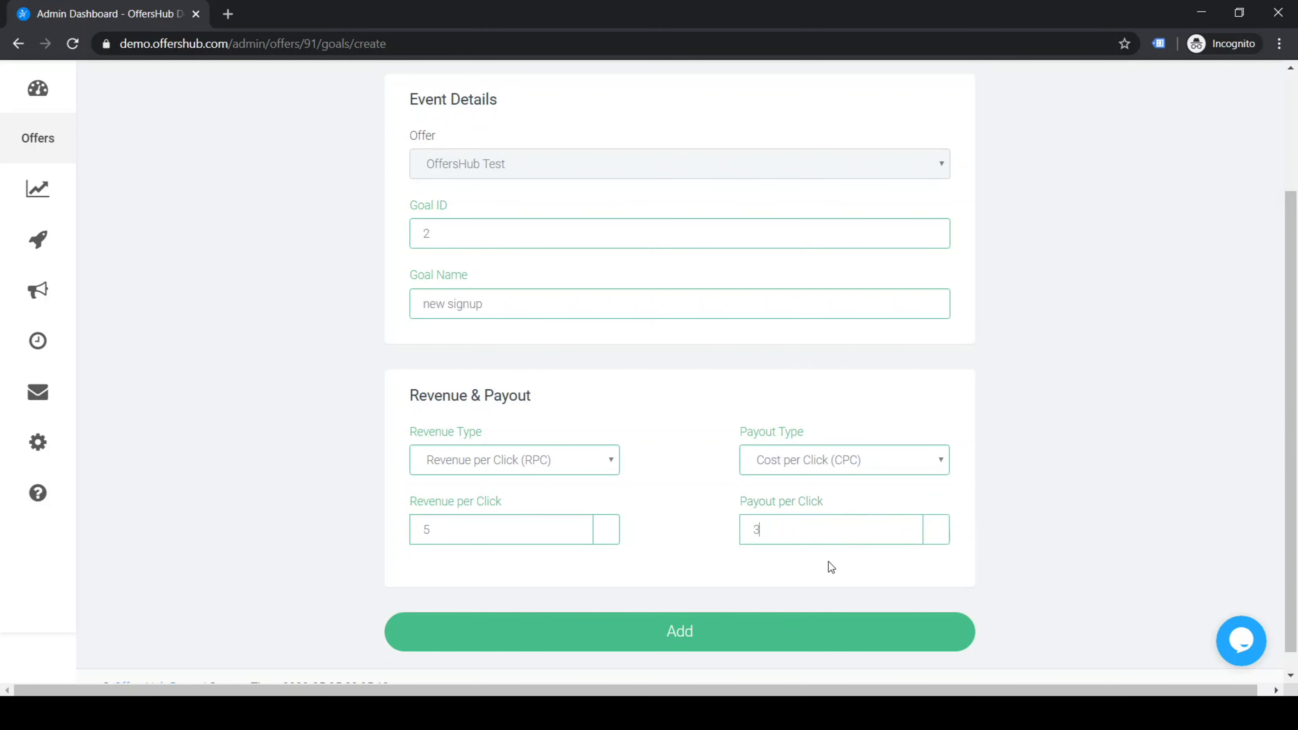
{"action": "left_click", "coordinate": [714, 642]}
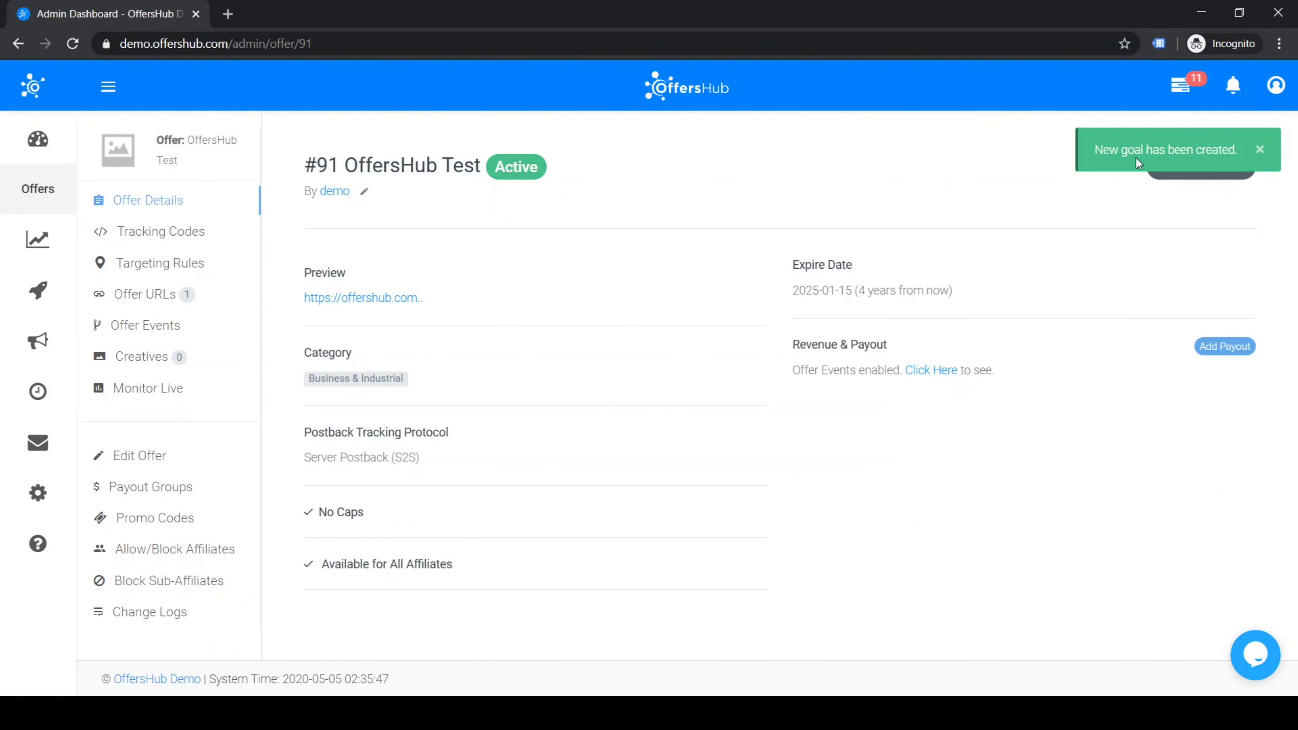
Step: Review the new installation and new signup entries in the offer's events list
{"action": "left_click", "coordinate": [163, 335]}
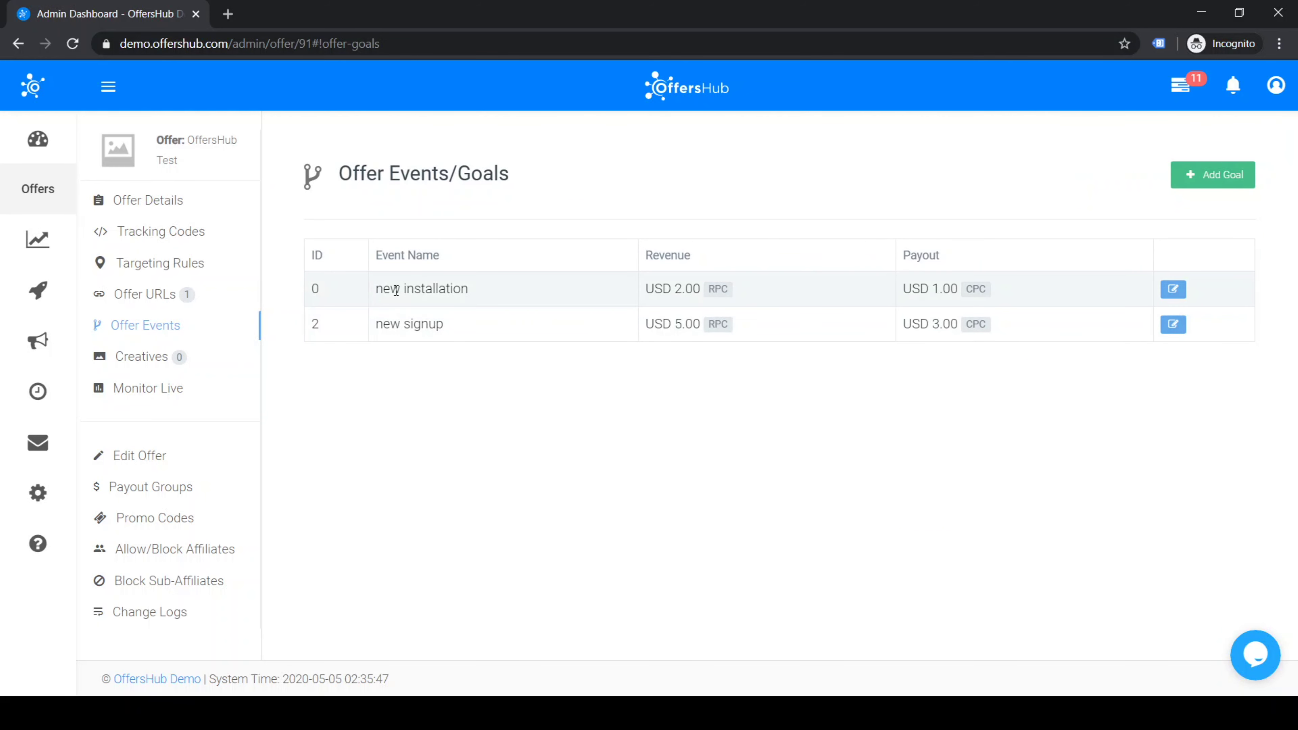
{"action": "left_click_drag", "start_coordinate": [376, 289], "coordinate": [493, 289]}
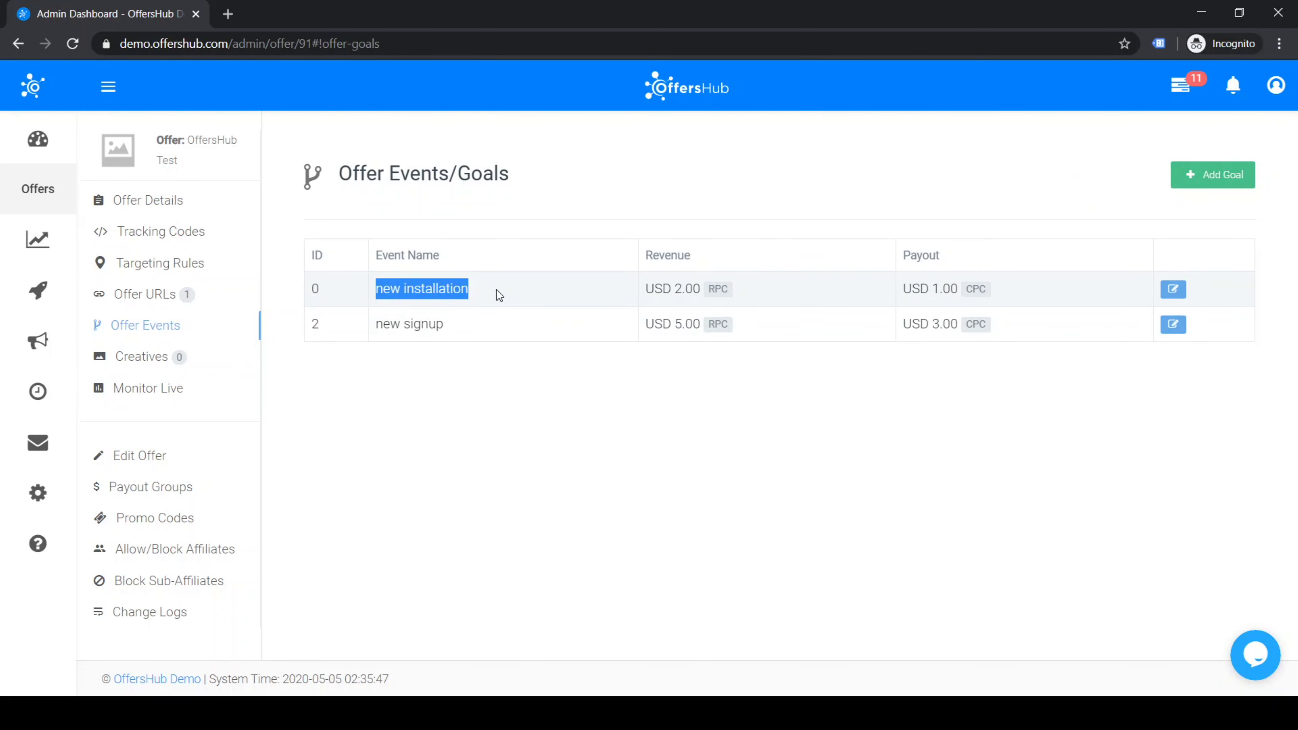
{"action": "left_click", "coordinate": [495, 289]}
{"action": "double_click", "coordinate": [389, 326]}
{"action": "left_click", "coordinate": [502, 357]}
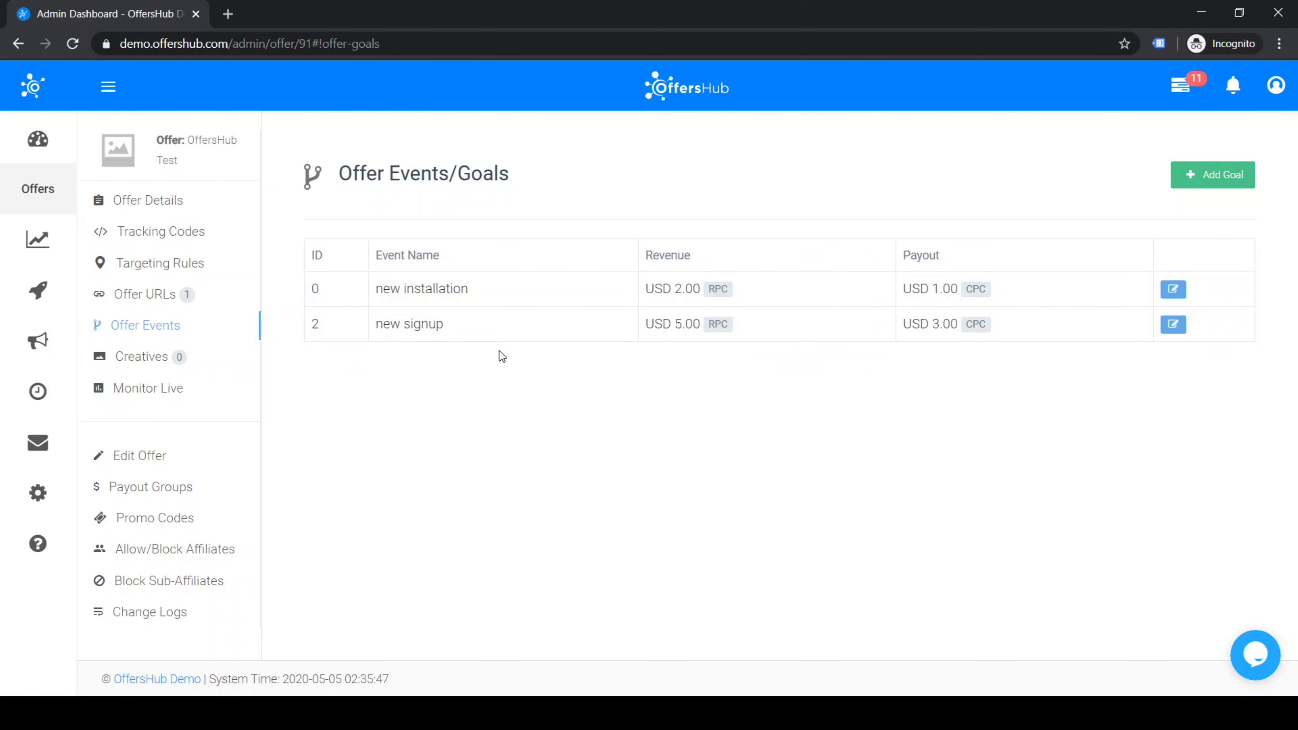
Step: Start another goal for the offer and name it "in app purchase"
{"action": "left_click", "coordinate": [1214, 174]}
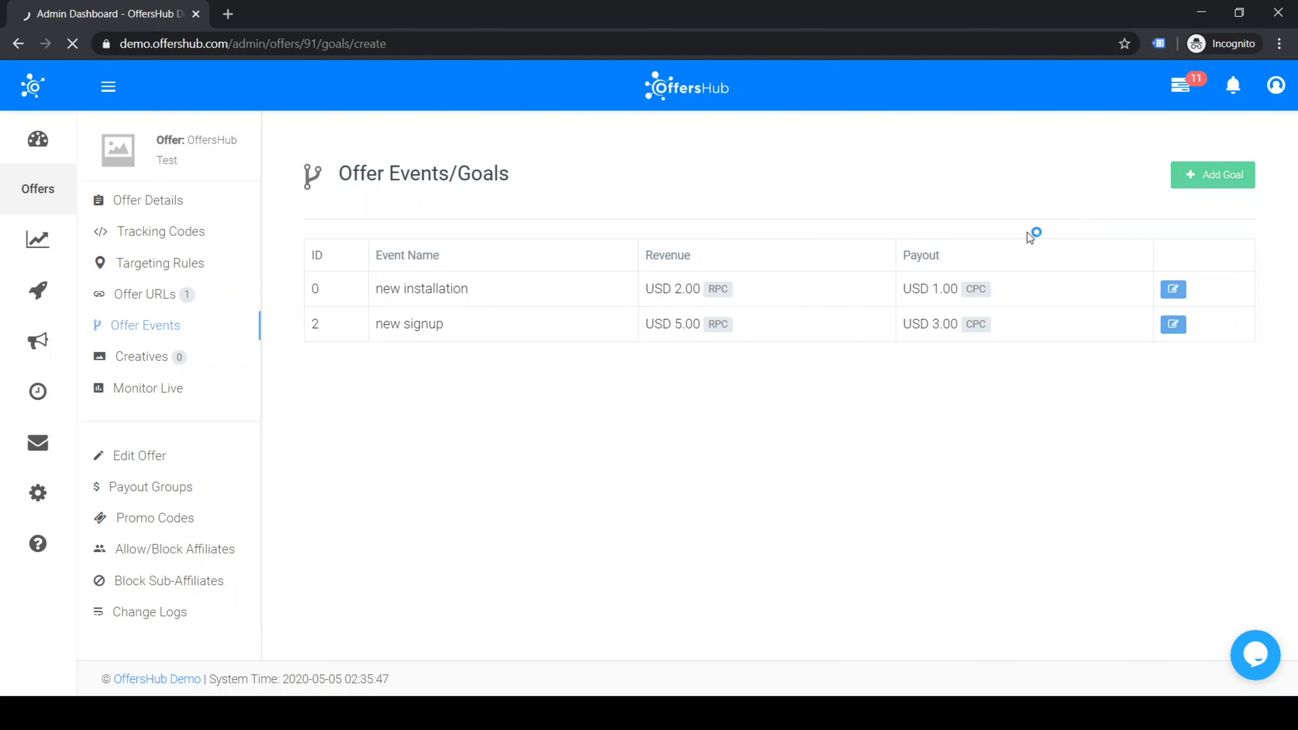
{"action": "scroll", "coordinate": [573, 443], "scroll_direction": "down", "scroll_amount": 2}
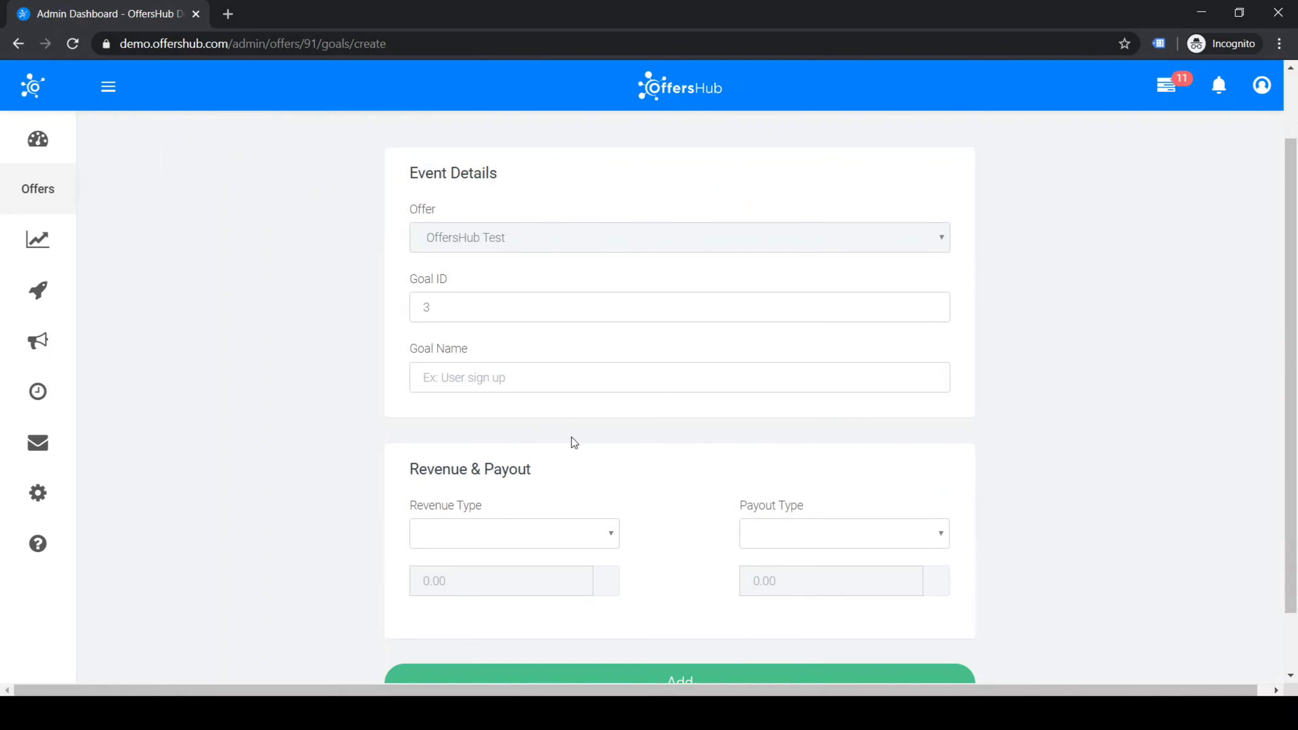
{"action": "left_click", "coordinate": [534, 377]}
{"action": "type", "text": "in app purchase"}
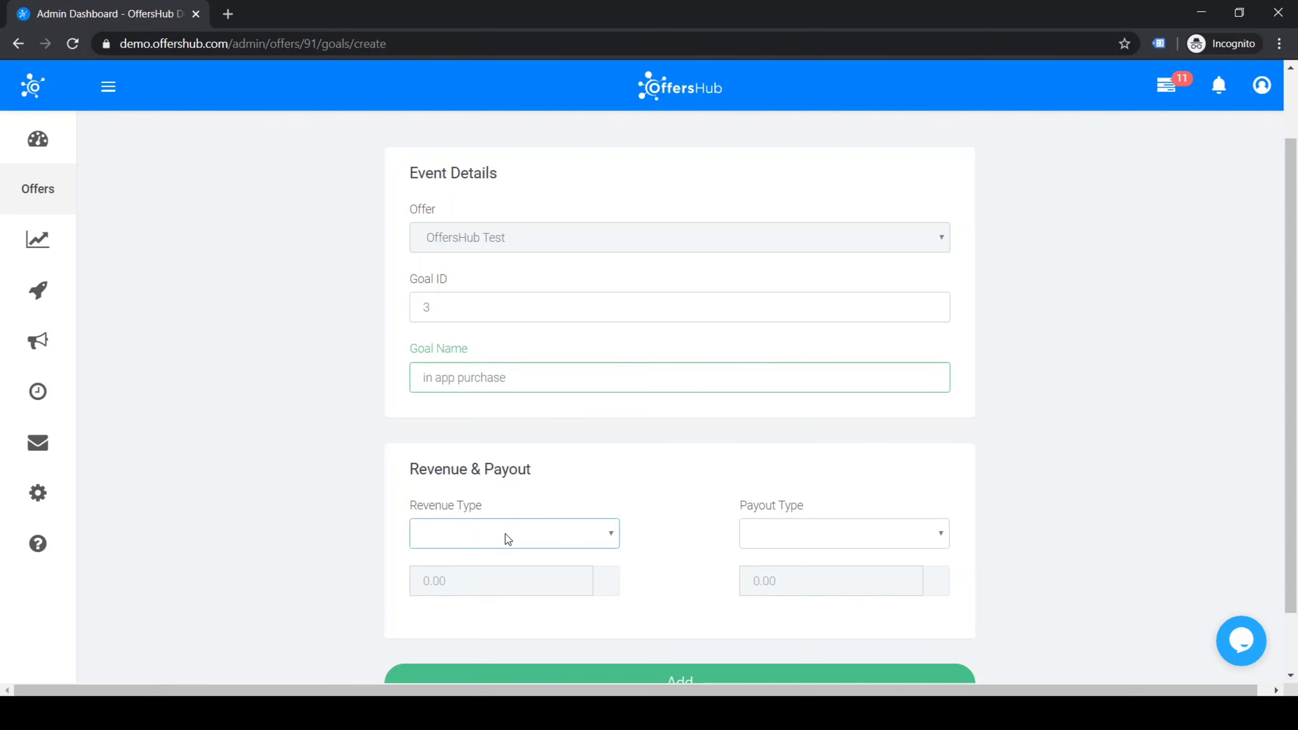
Step: Set the in app purchase goal to Revenue per Click (RPC) 10 and Cost per Click (CPC) payout 6, and add it
{"action": "left_click", "coordinate": [512, 603]}
{"action": "left_click", "coordinate": [498, 596]}
{"action": "type", "text": "10"}
{"action": "left_click", "coordinate": [771, 536]}
{"action": "left_click", "coordinate": [770, 595]}
{"action": "left_click", "coordinate": [778, 595]}
{"action": "type", "text": "6"}
{"action": "scroll", "coordinate": [625, 592], "scroll_direction": "down", "scroll_amount": 2}
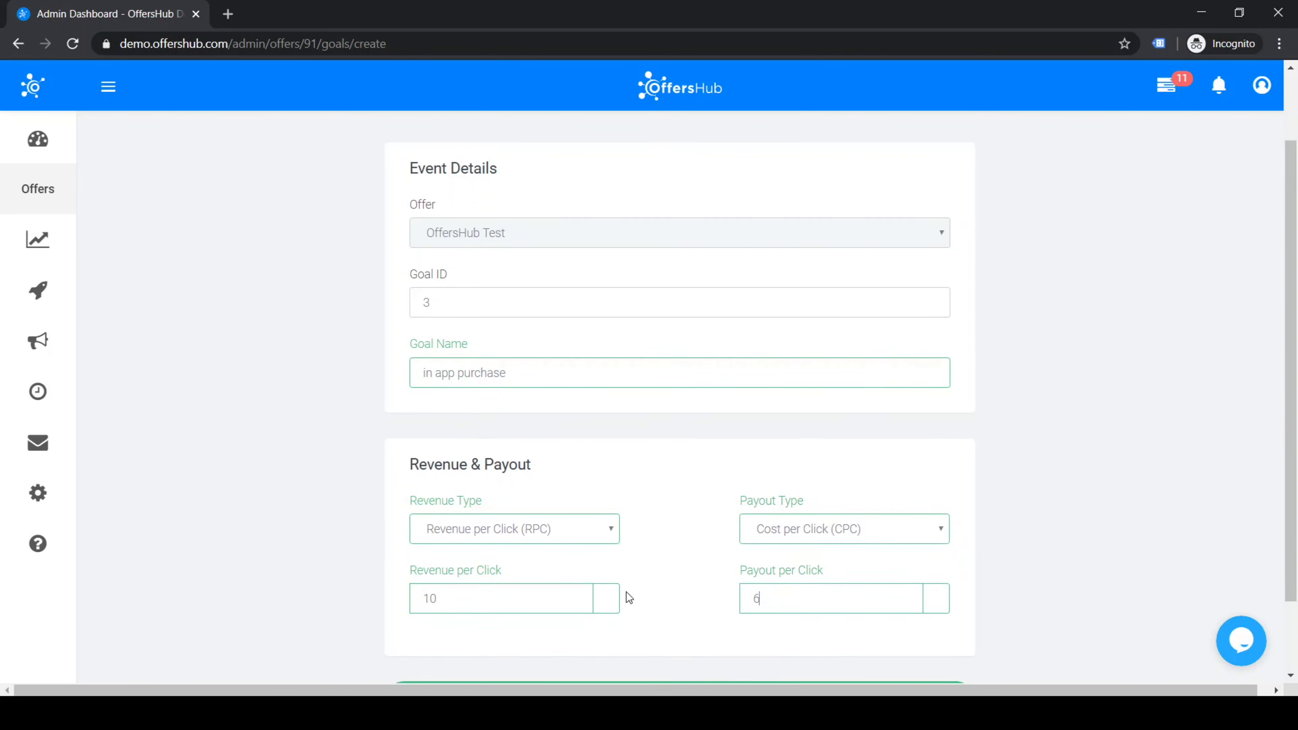
{"action": "left_click", "coordinate": [613, 616]}
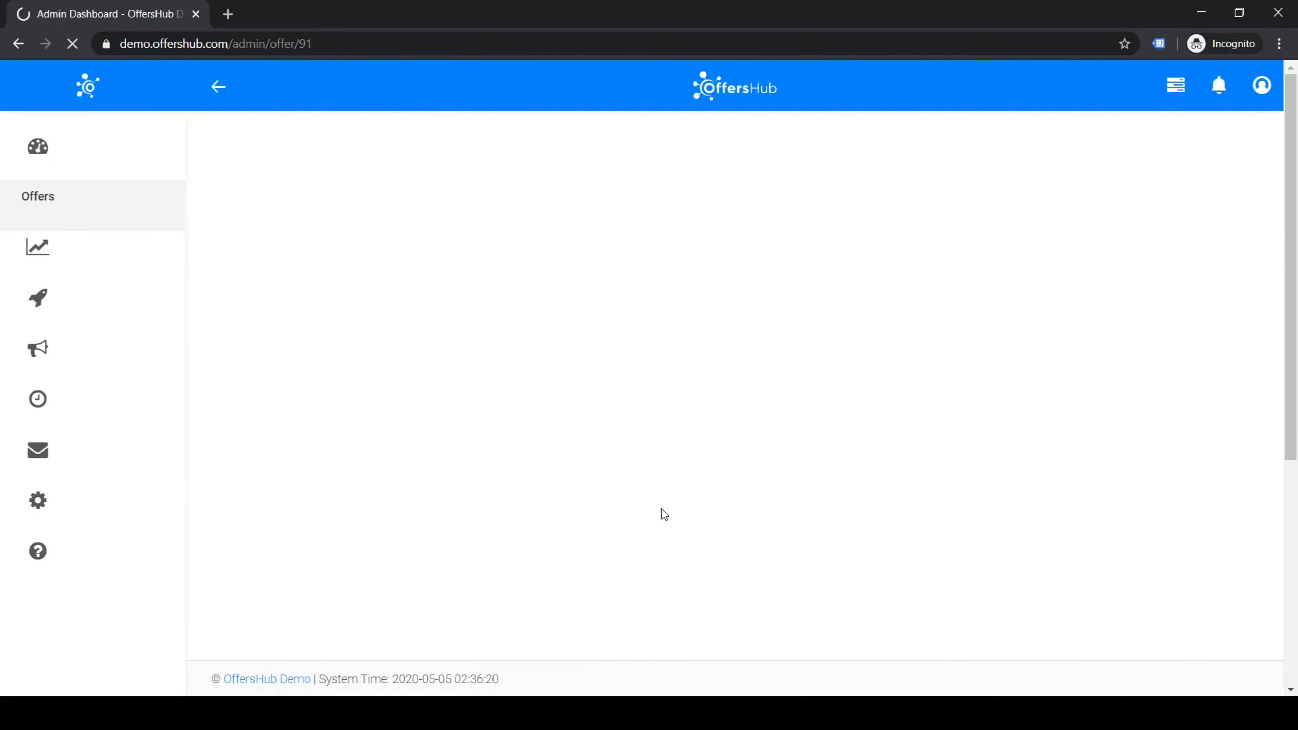
Step: Return to the offer's events list and highlight the new installation event's name
{"action": "left_click", "coordinate": [176, 325]}
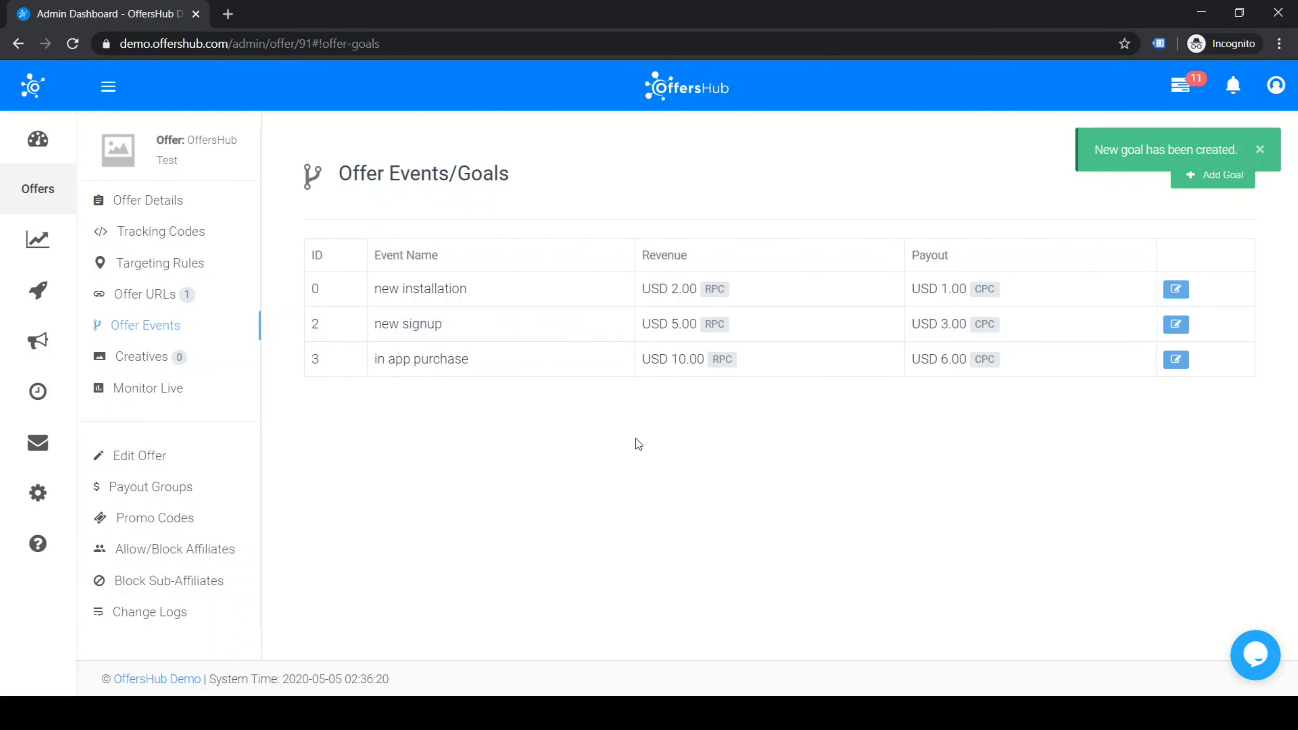
{"action": "left_click_drag", "start_coordinate": [377, 298], "coordinate": [498, 303]}
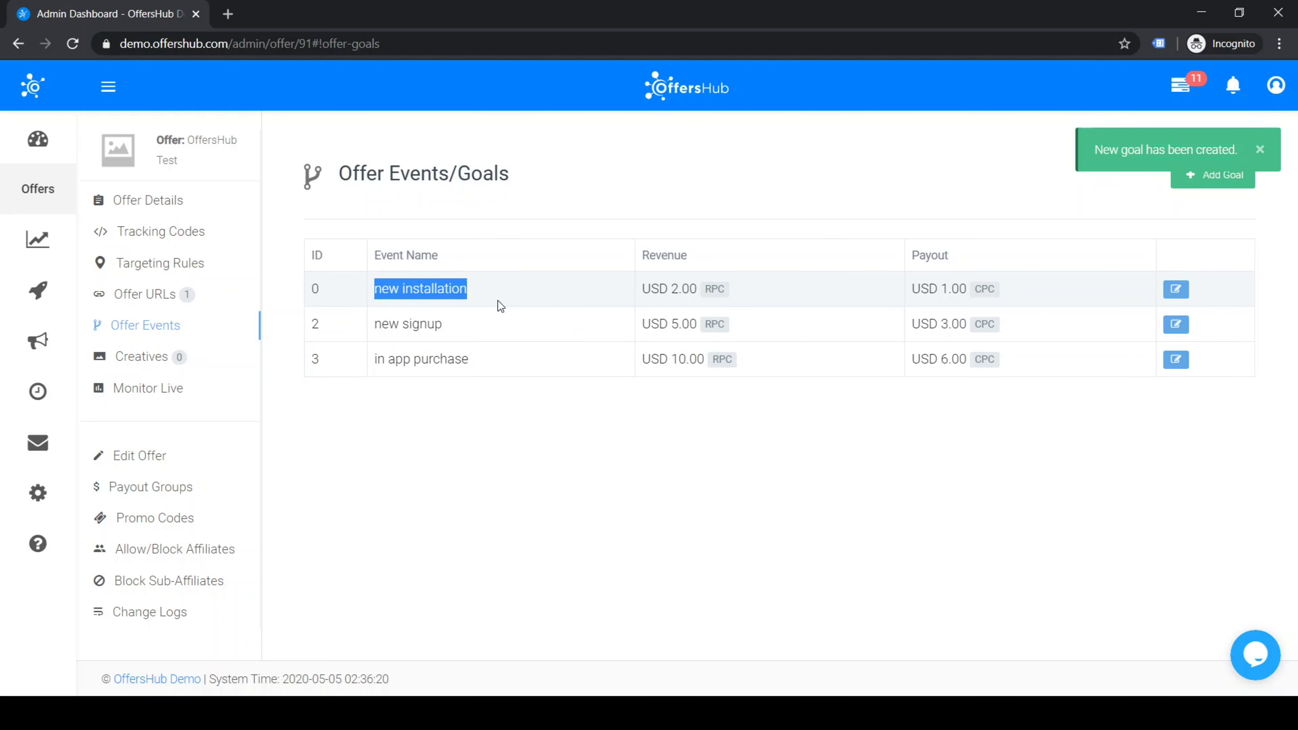
{"action": "left_click", "coordinate": [627, 287]}
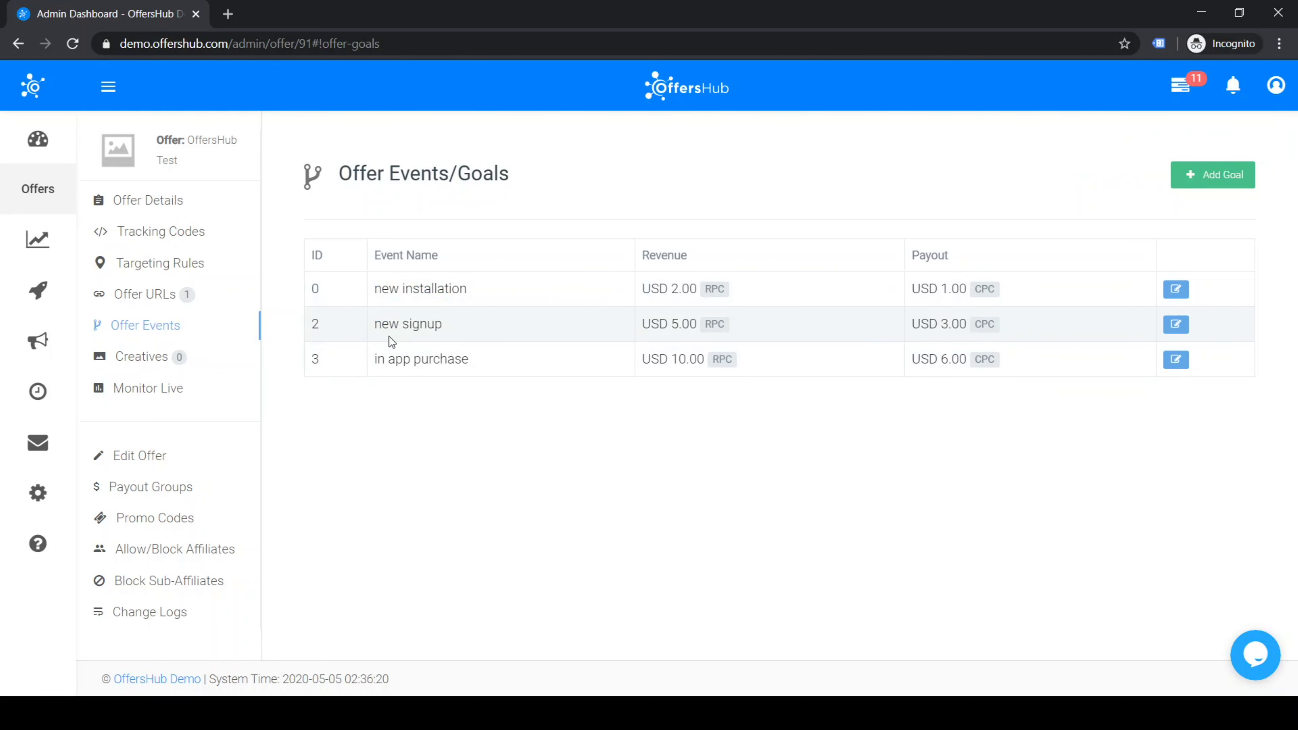
Step: Highlight the new signup event's name in the offer's events list and clear the highlight
{"action": "left_click_drag", "start_coordinate": [374, 327], "coordinate": [413, 328]}
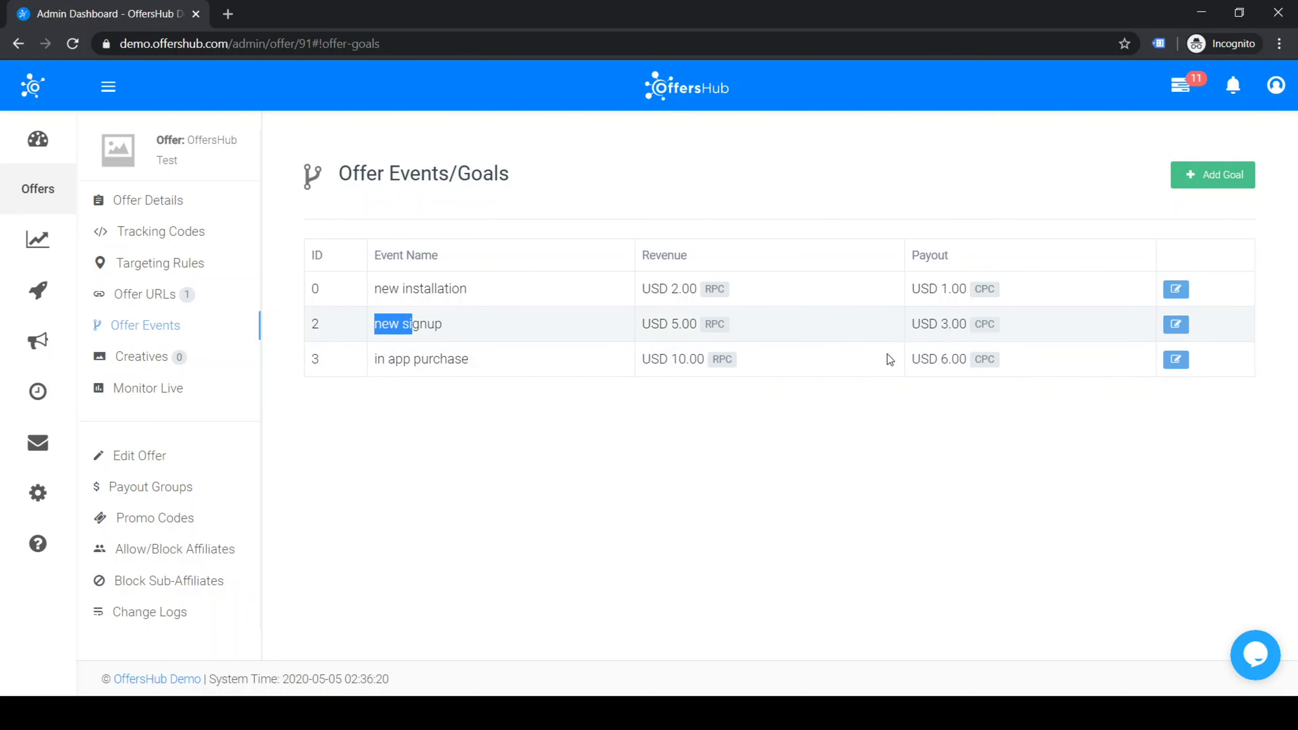
{"action": "left_click", "coordinate": [731, 506]}
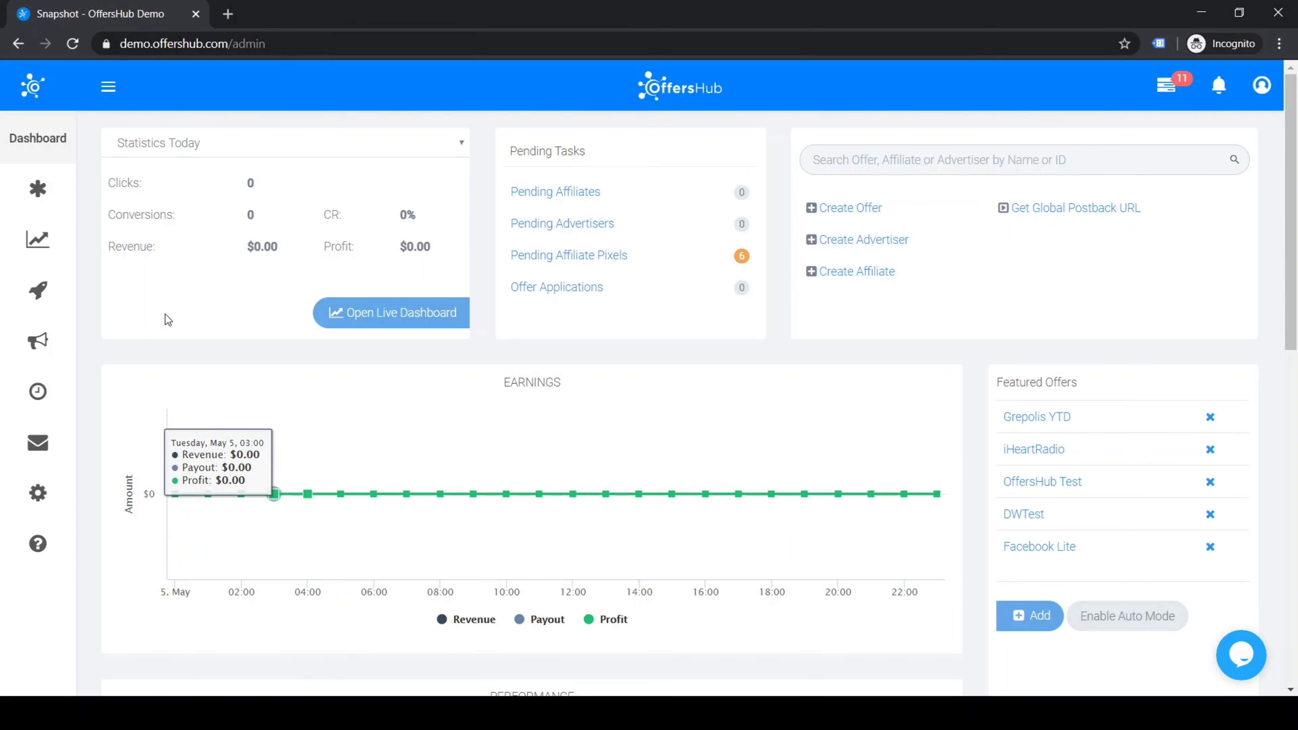
Step: Open the iHeartRadio offer's payout groups from the offers list and start creating a new group
{"action": "mouse_move", "coordinate": [46, 196]}
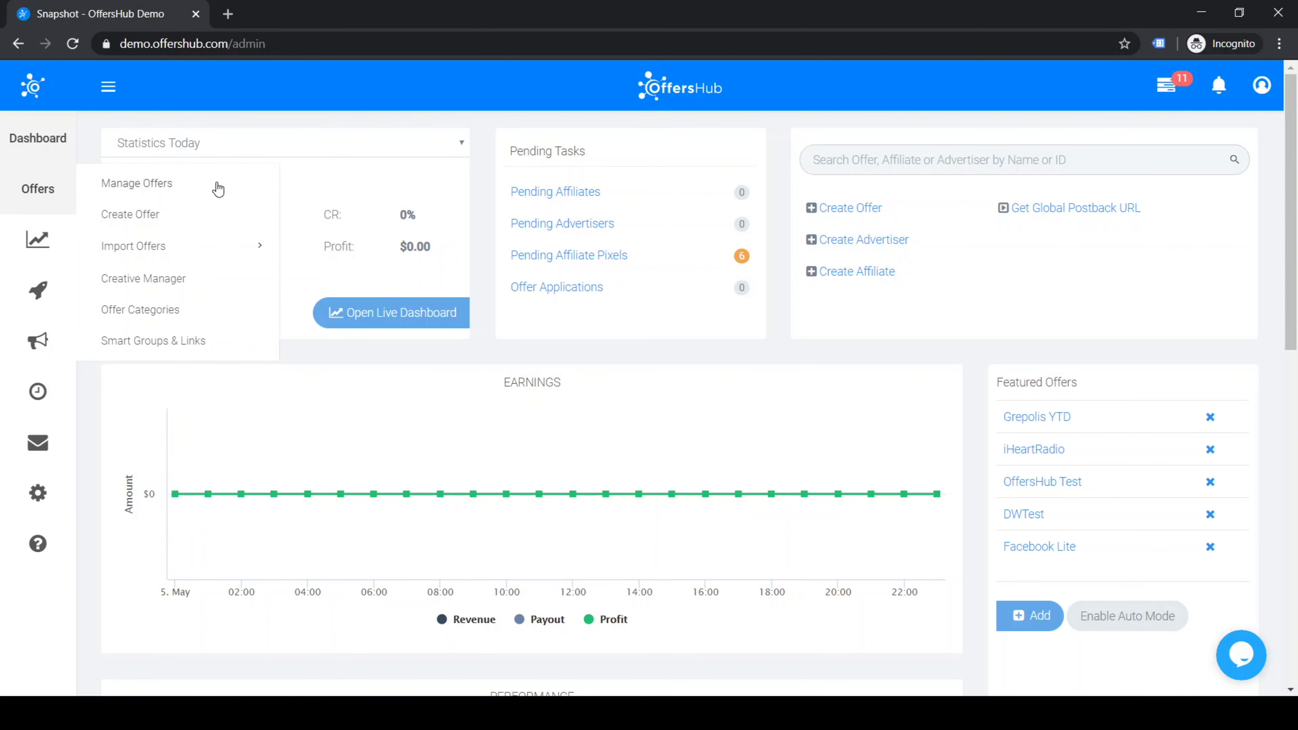
{"action": "left_click", "coordinate": [249, 196]}
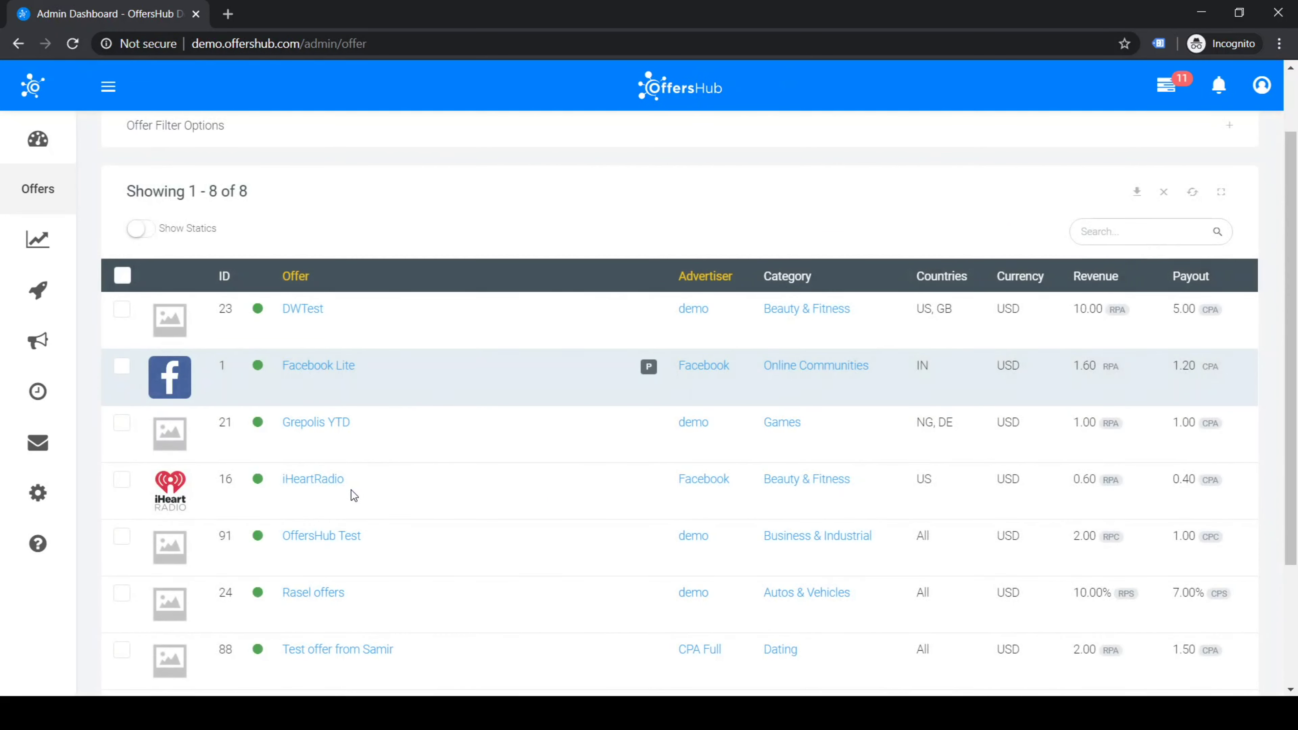
{"action": "left_click", "coordinate": [311, 483]}
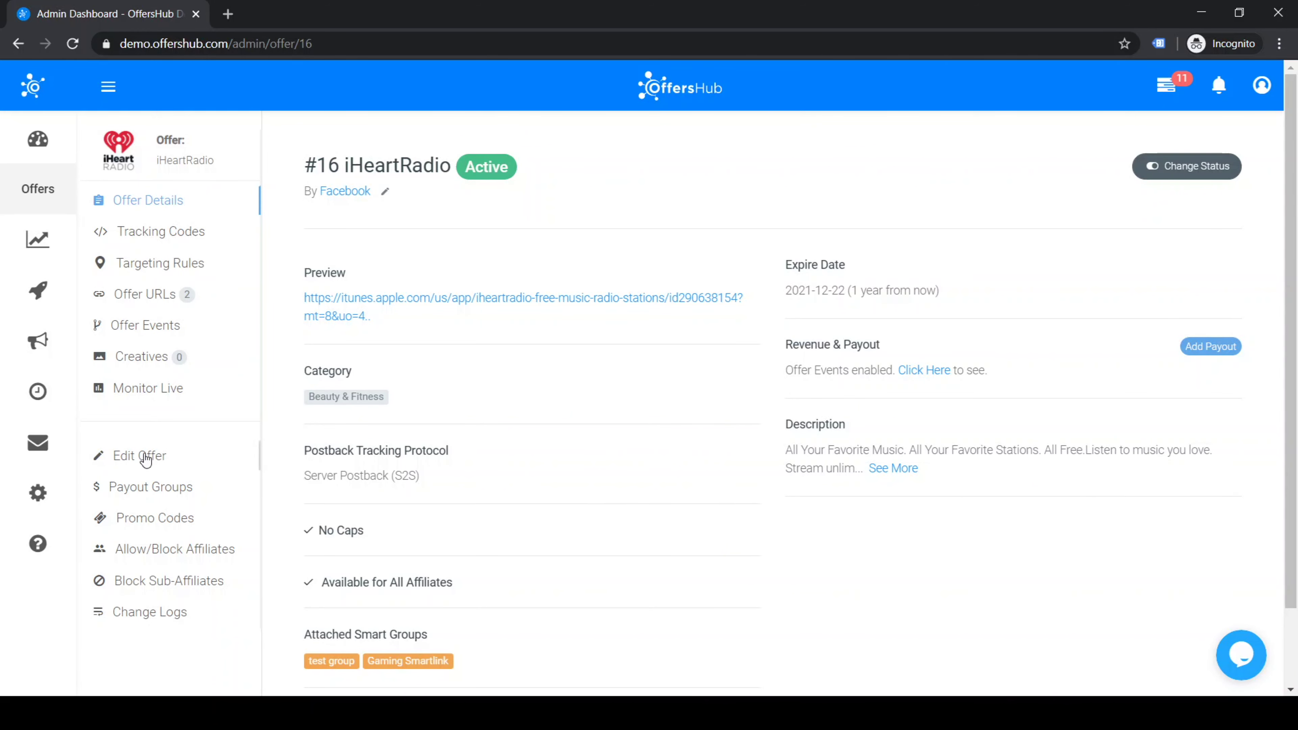
{"action": "left_click", "coordinate": [142, 497]}
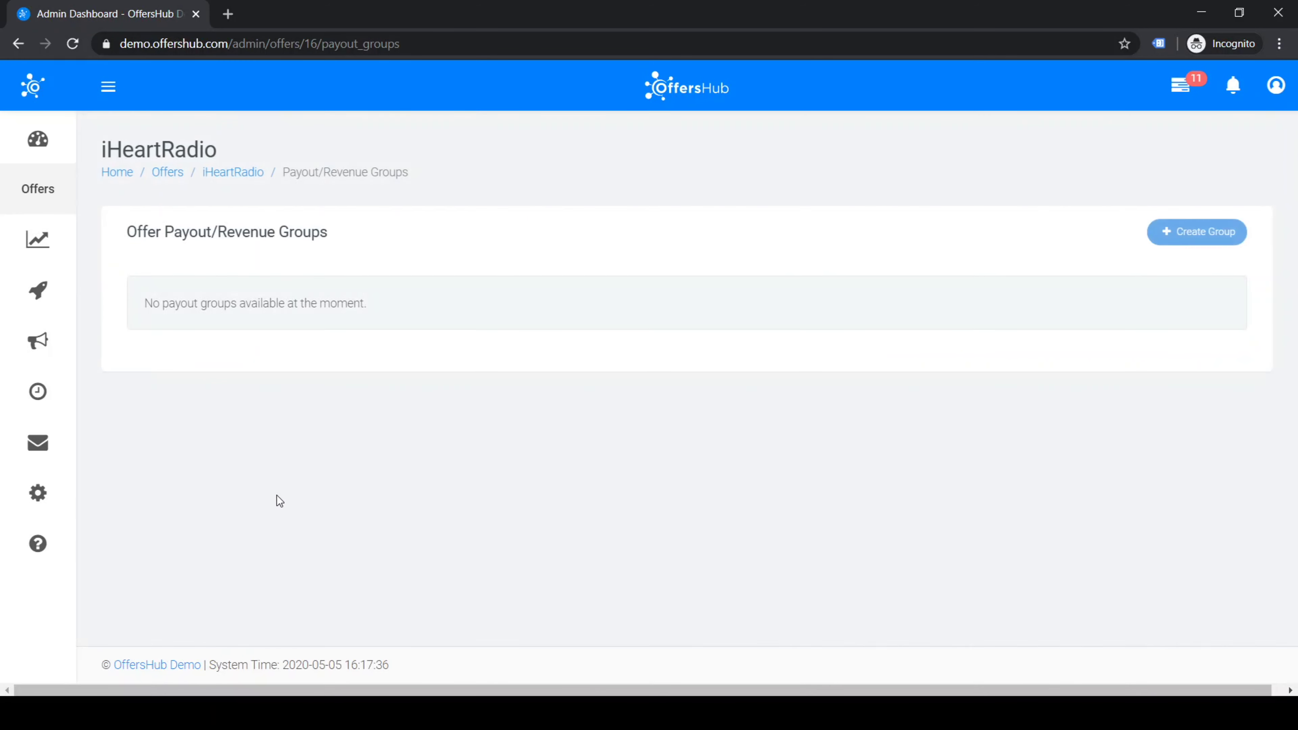
{"action": "left_click", "coordinate": [1189, 237]}
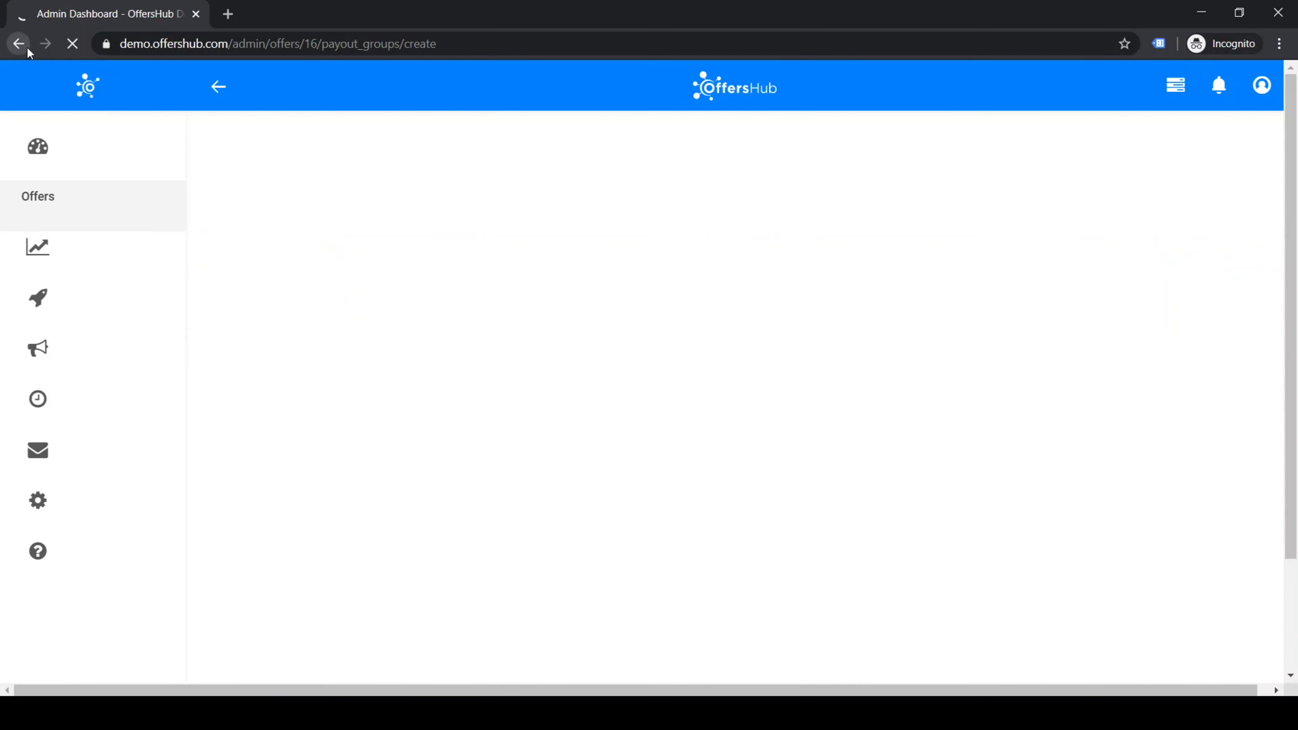
{"action": "left_click", "coordinate": [20, 45]}
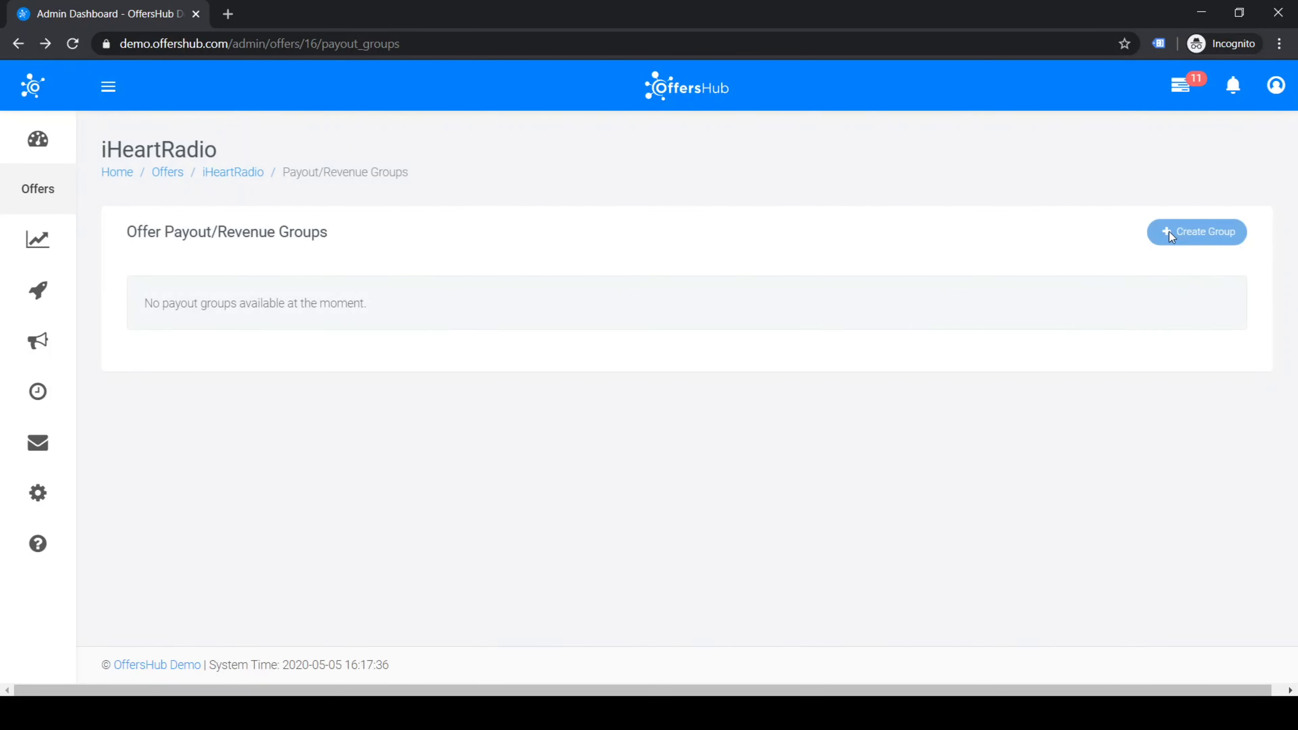
{"action": "left_click", "coordinate": [1184, 244]}
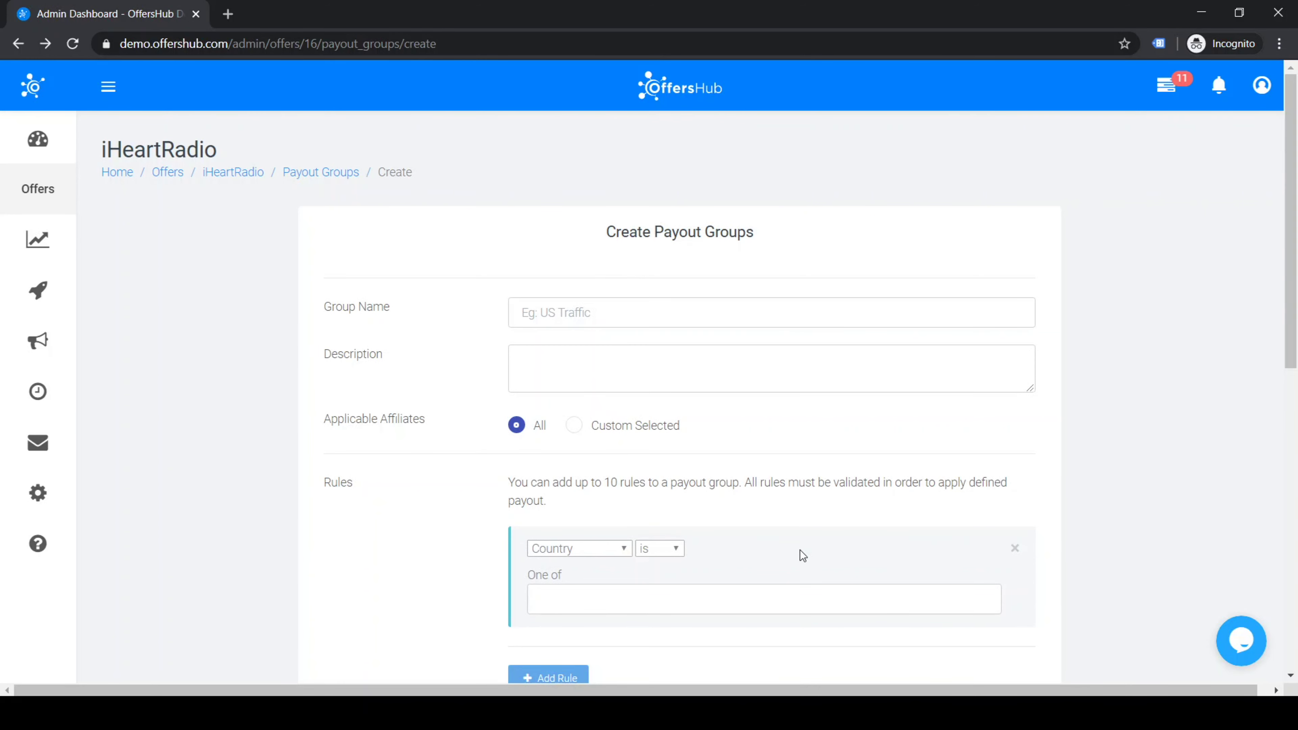
Step: Name the payout group "United Kingdom" and describe it as "traffic from united kingdom"
{"action": "scroll", "coordinate": [848, 466], "scroll_direction": "down", "scroll_amount": 5}
{"action": "scroll", "coordinate": [849, 466], "scroll_direction": "up", "scroll_amount": 5}
{"action": "left_click", "coordinate": [769, 314]}
{"action": "type", "text": "United"}
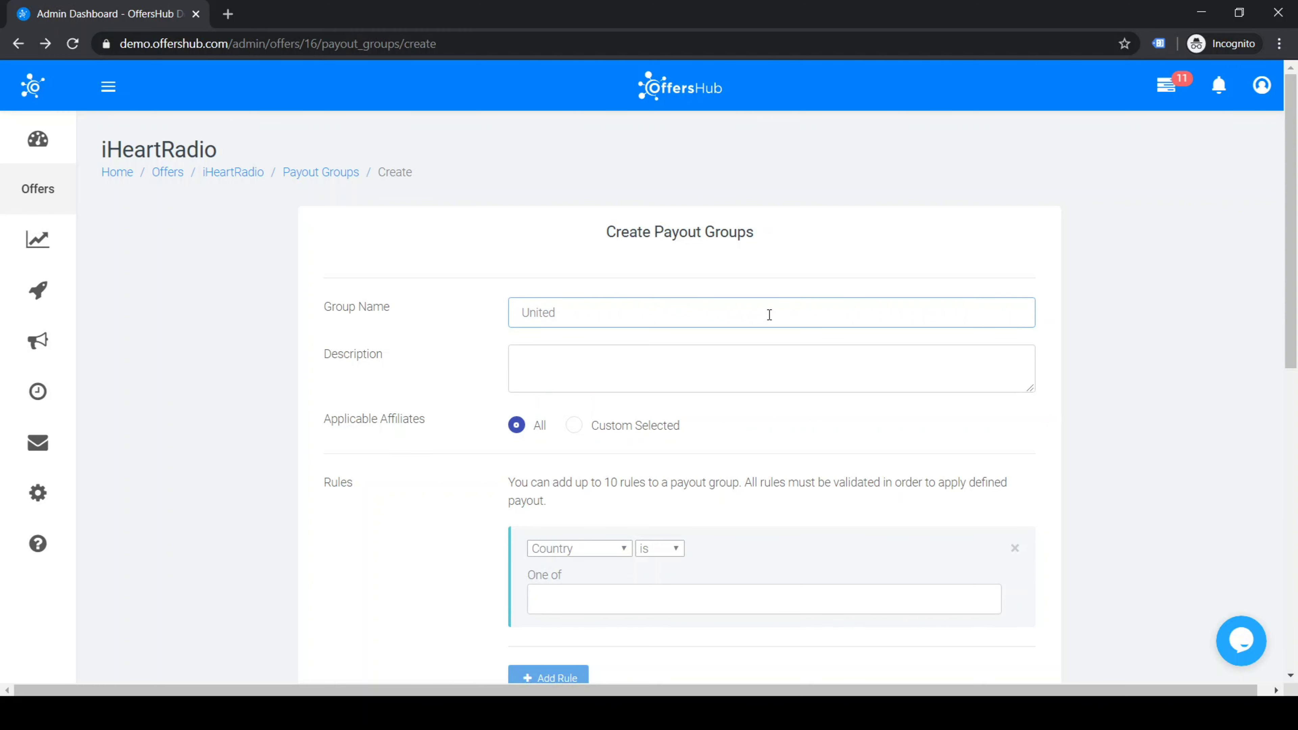
{"action": "type", "text": " Kingdom"}
{"action": "key", "text": "Tab"}
{"action": "type", "text": "traffic f"}
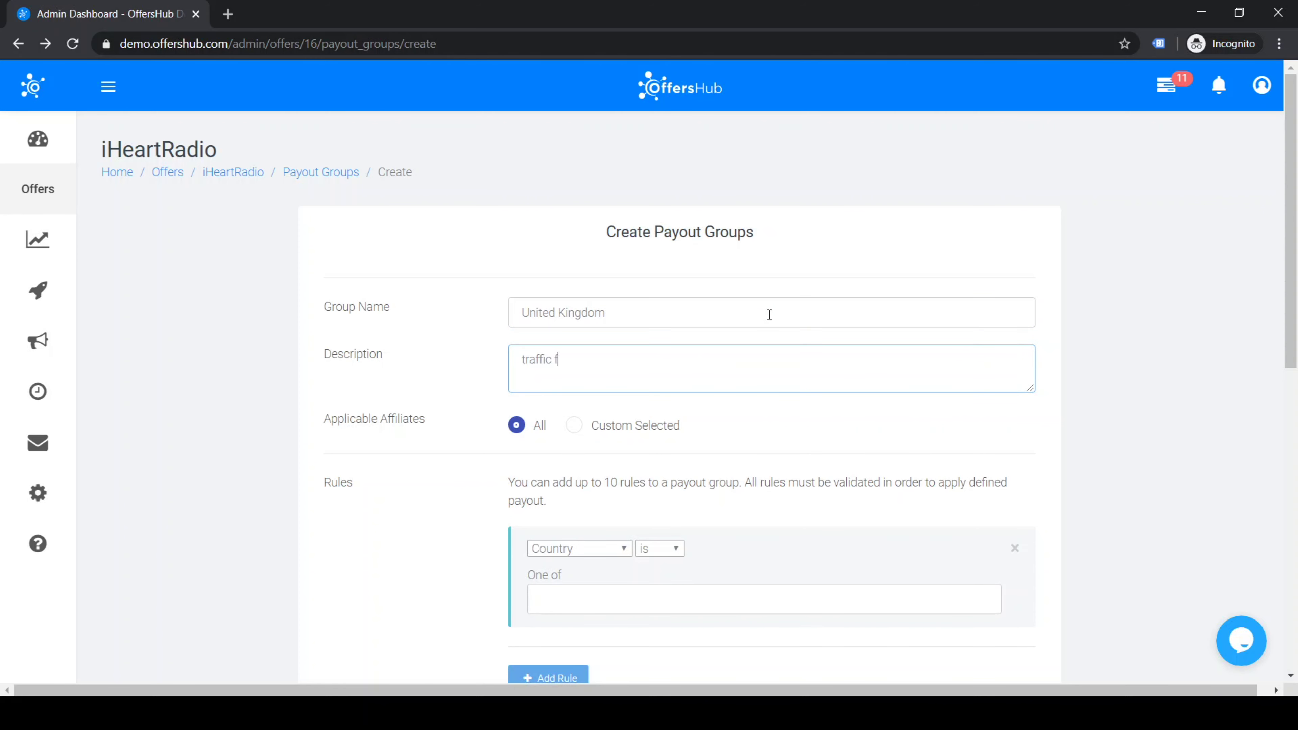
{"action": "type", "text": "rom united kingdom"}
Step: Try restricting the group to the custom-selected affiliates Demo, Hr Group and Luckyads, and return it to all affiliates
{"action": "scroll", "coordinate": [508, 396], "scroll_direction": "down", "scroll_amount": 2}
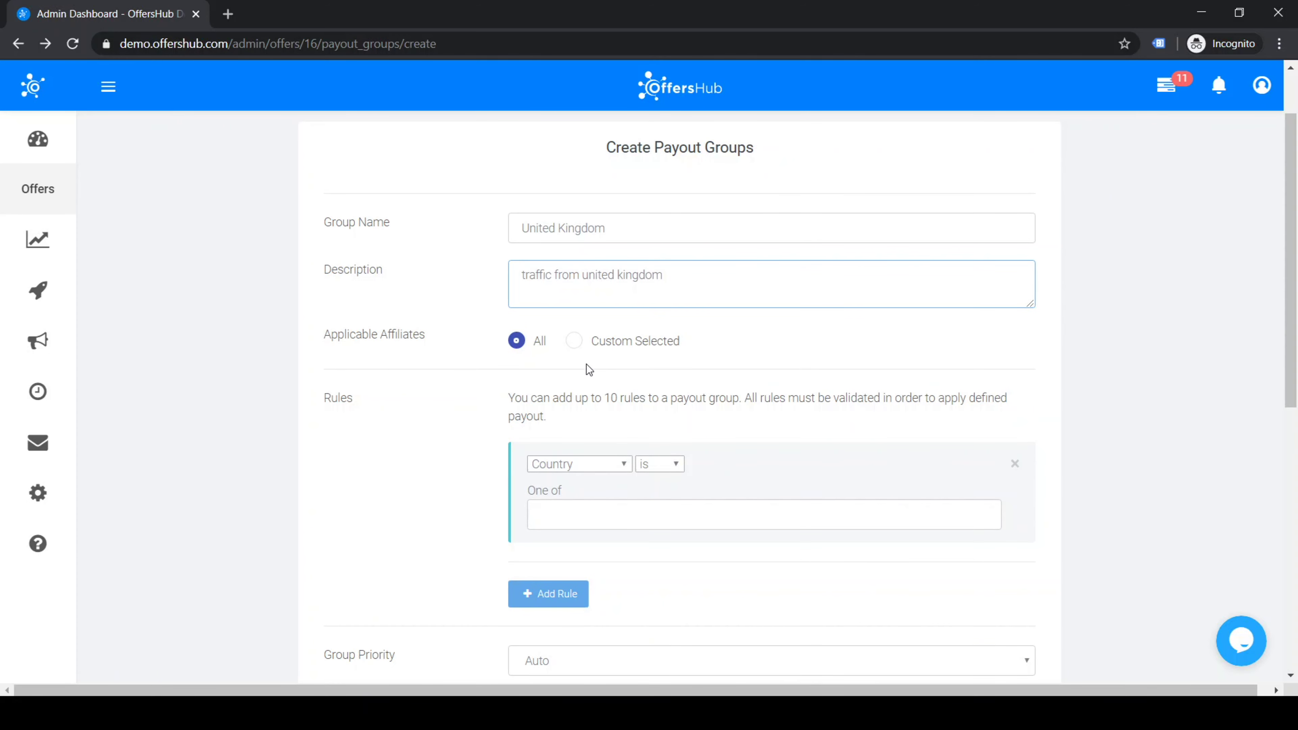
{"action": "left_click", "coordinate": [576, 343]}
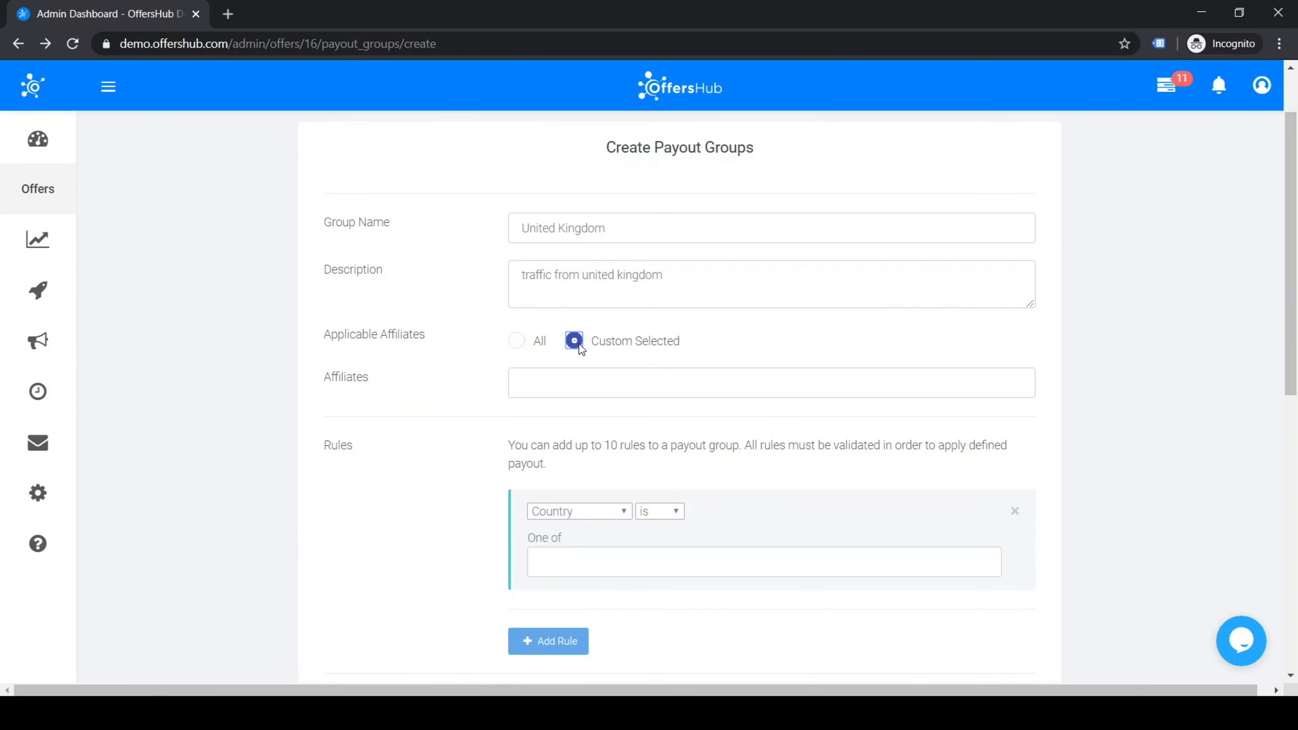
{"action": "left_click", "coordinate": [632, 390]}
{"action": "left_click", "coordinate": [593, 445]}
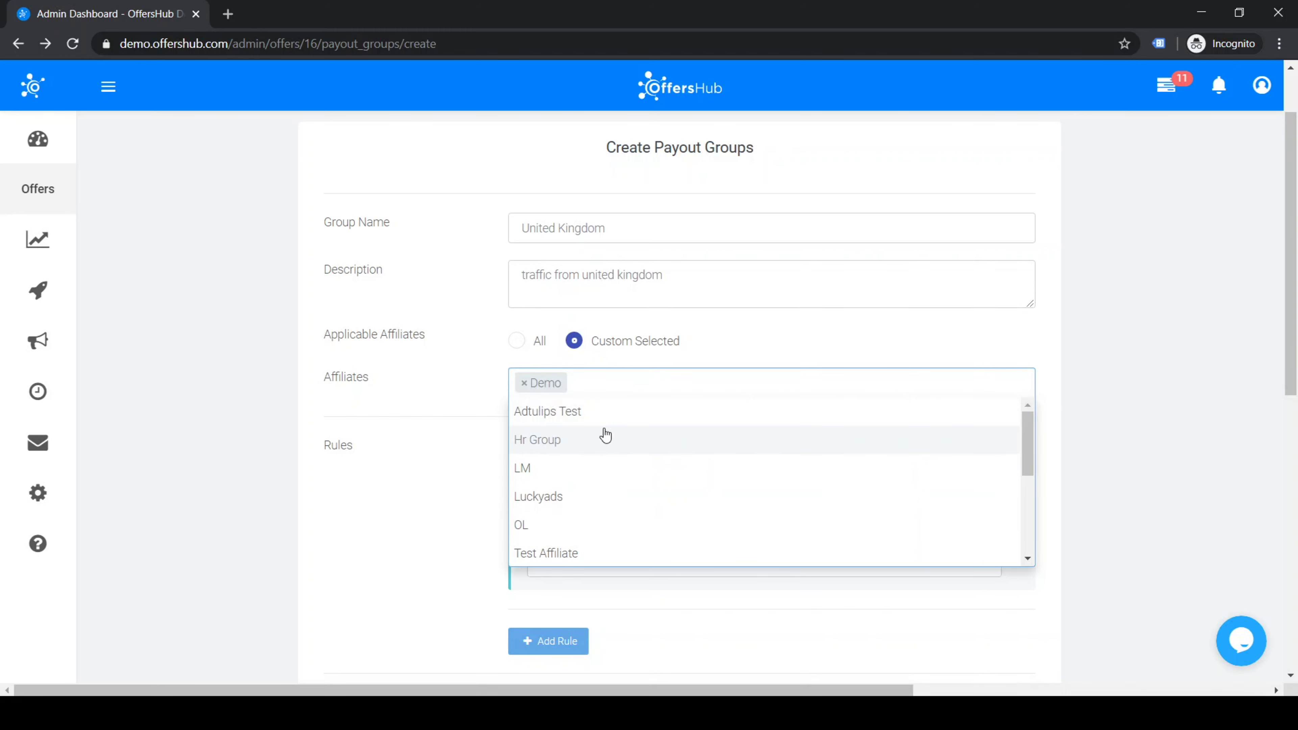
{"action": "left_click", "coordinate": [613, 440]}
{"action": "left_click", "coordinate": [614, 467]}
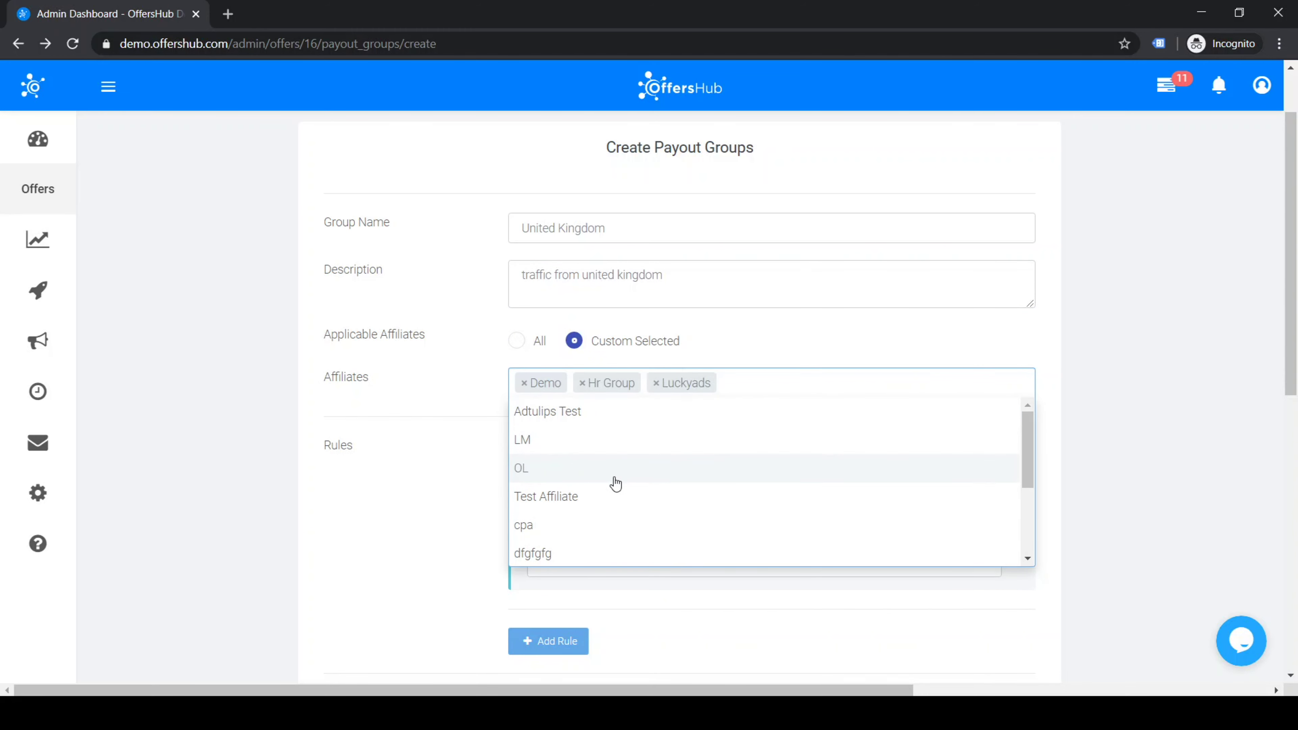
{"action": "left_click", "coordinate": [519, 346]}
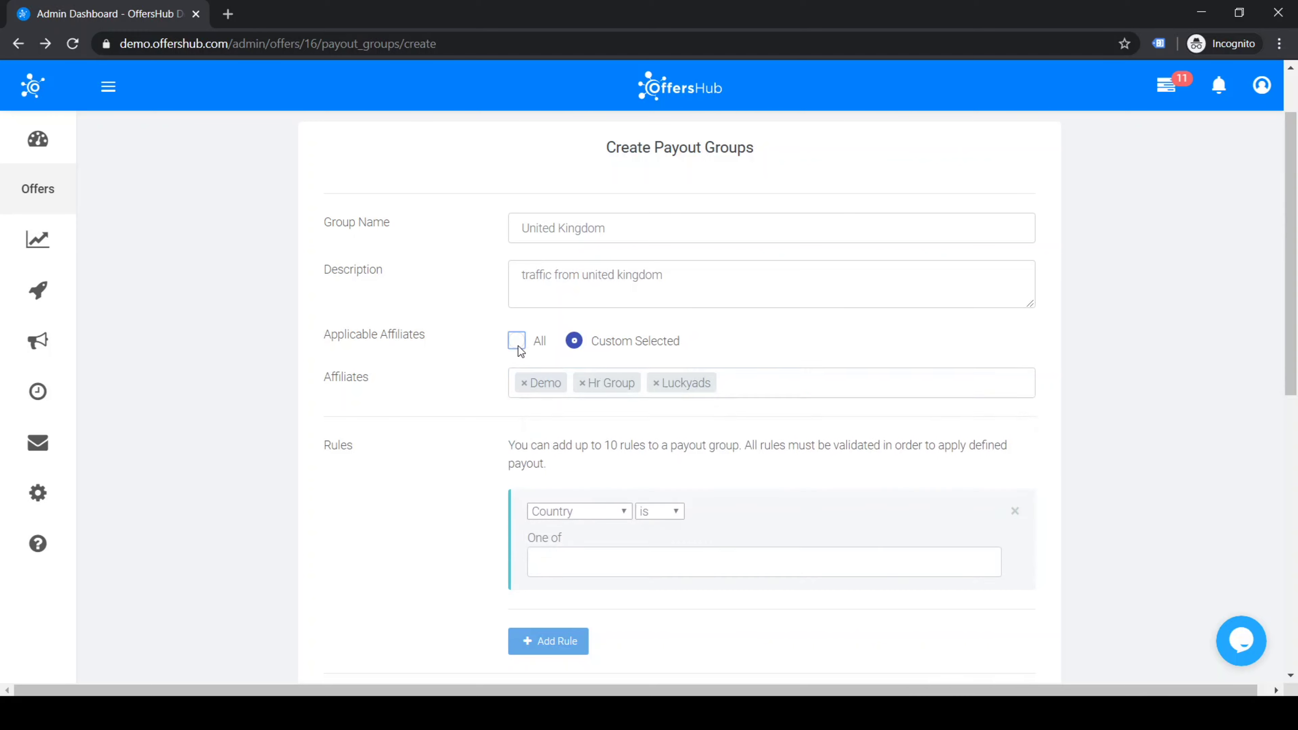
Step: Try other rule types such as Platform/OS and Aff Sub 2 and the "is not" condition, and restore Country with "is"
{"action": "scroll", "coordinate": [518, 345], "scroll_direction": "down", "scroll_amount": 2}
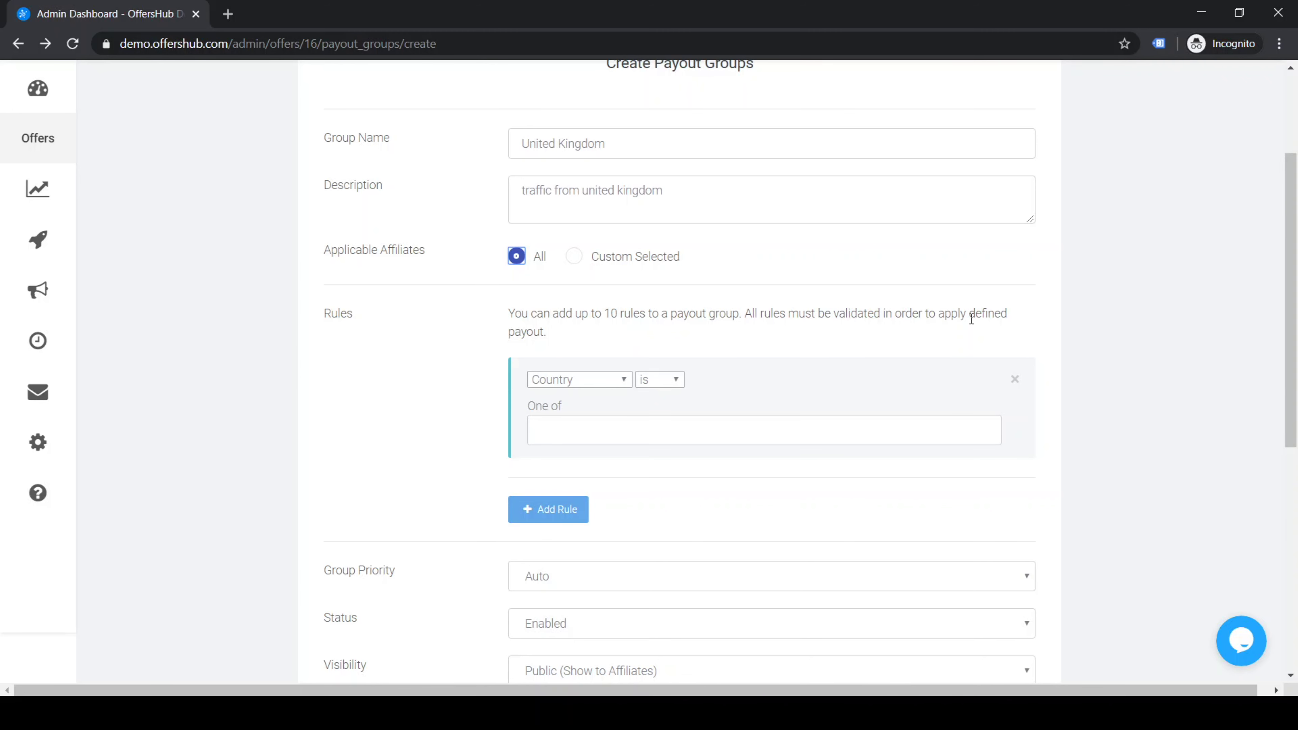
{"action": "left_click", "coordinate": [599, 385]}
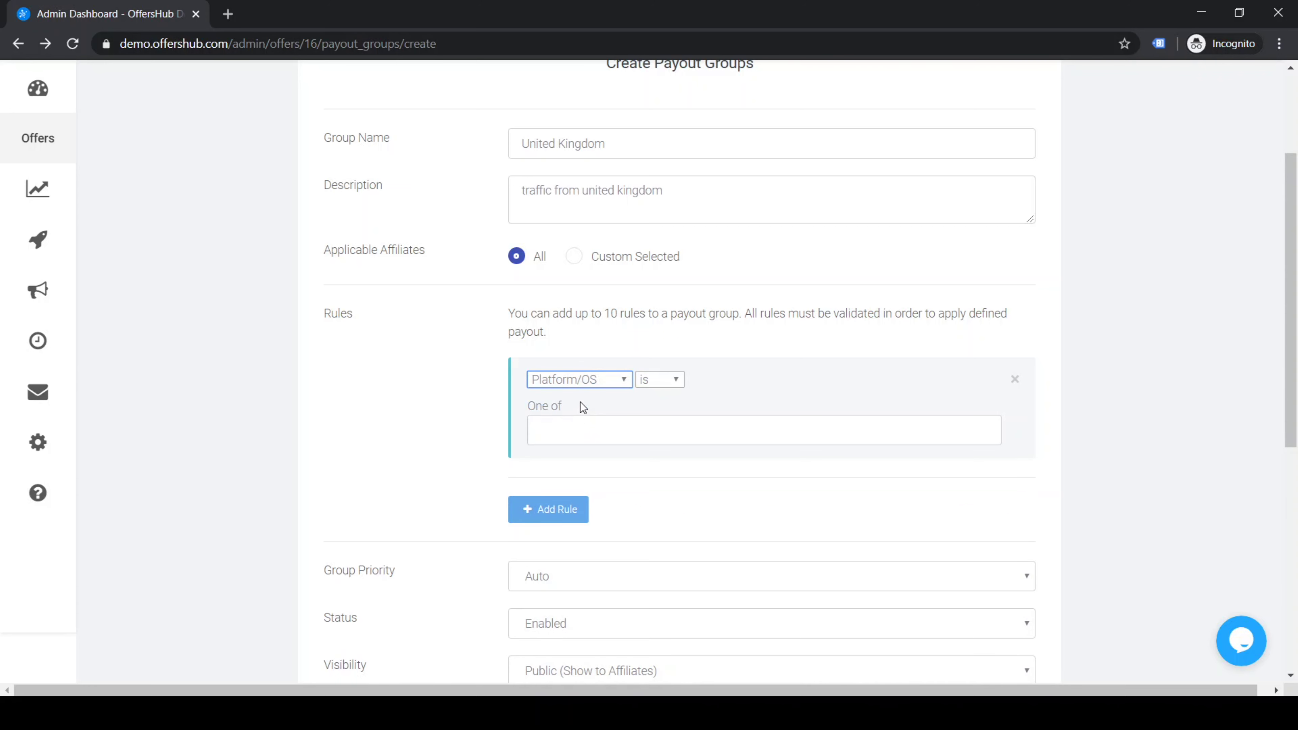
{"action": "key", "text": "o"}
{"action": "key", "text": "s"}
{"action": "key", "text": "a"}
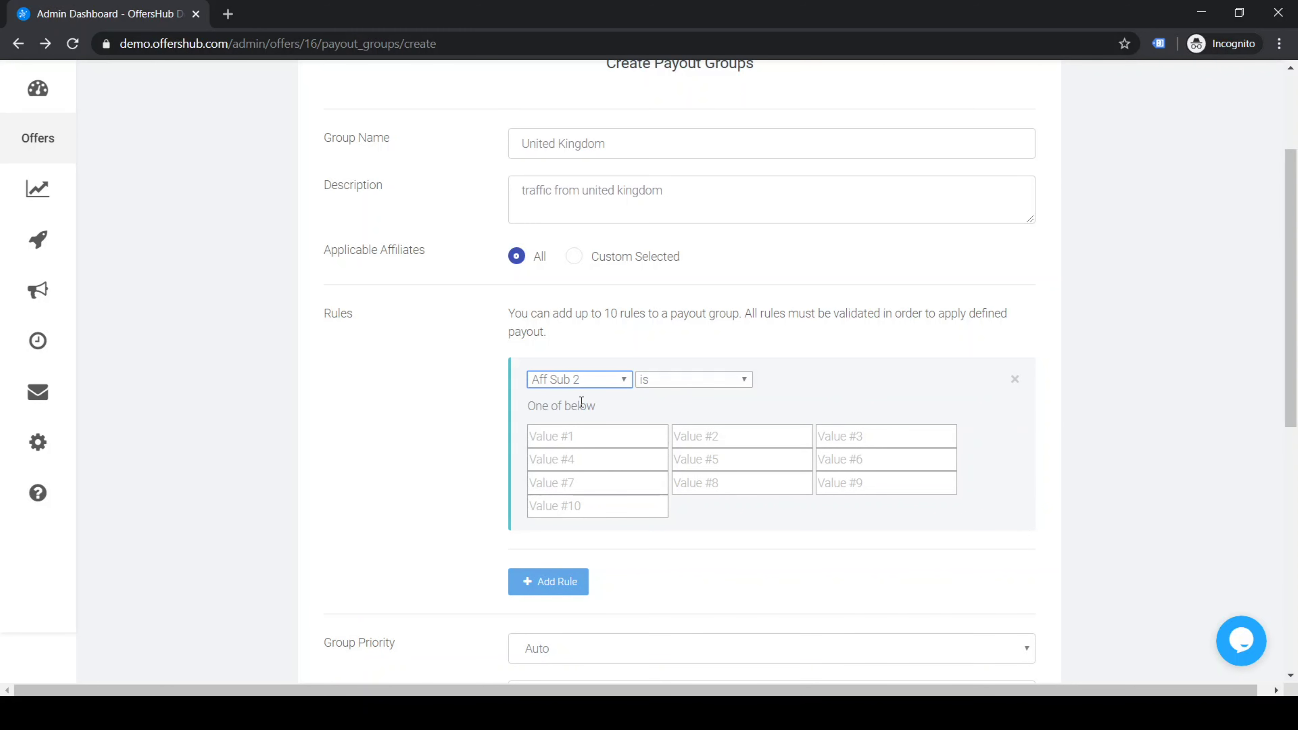
{"action": "key", "text": "a"}
{"action": "left_click", "coordinate": [576, 395]}
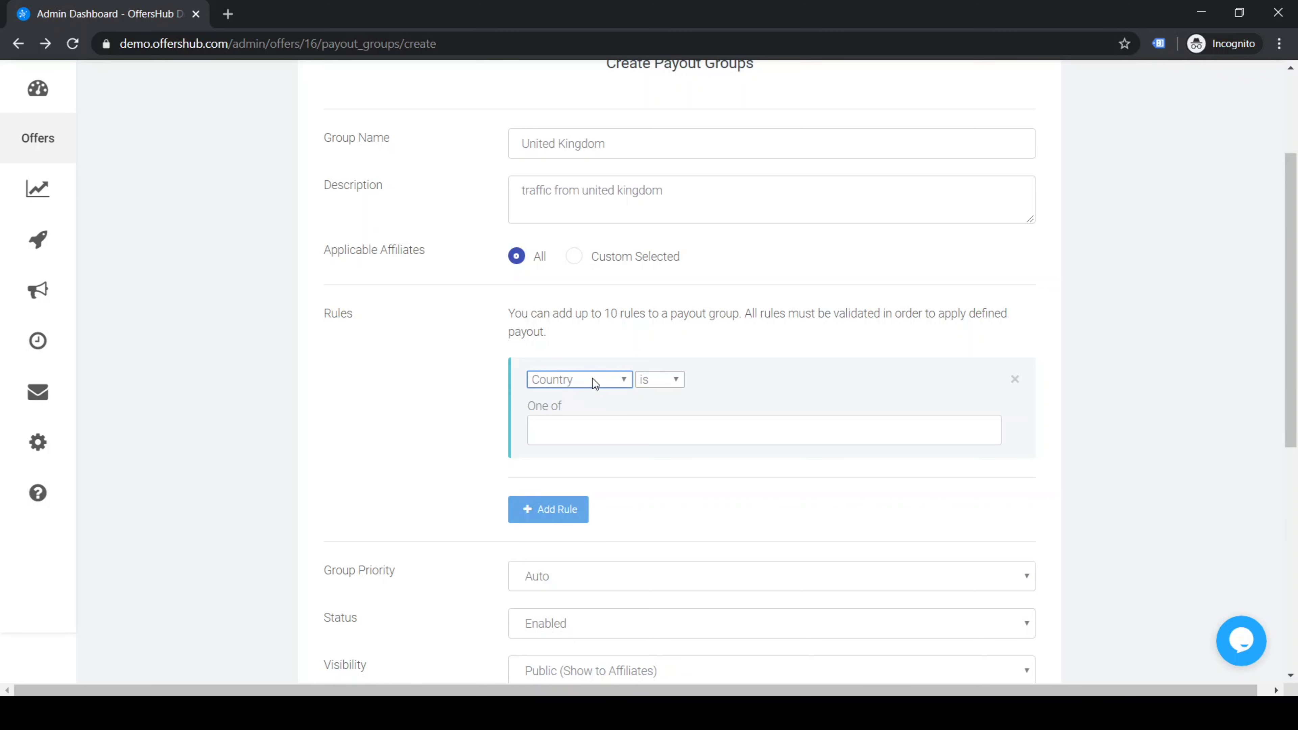
{"action": "left_click", "coordinate": [654, 384]}
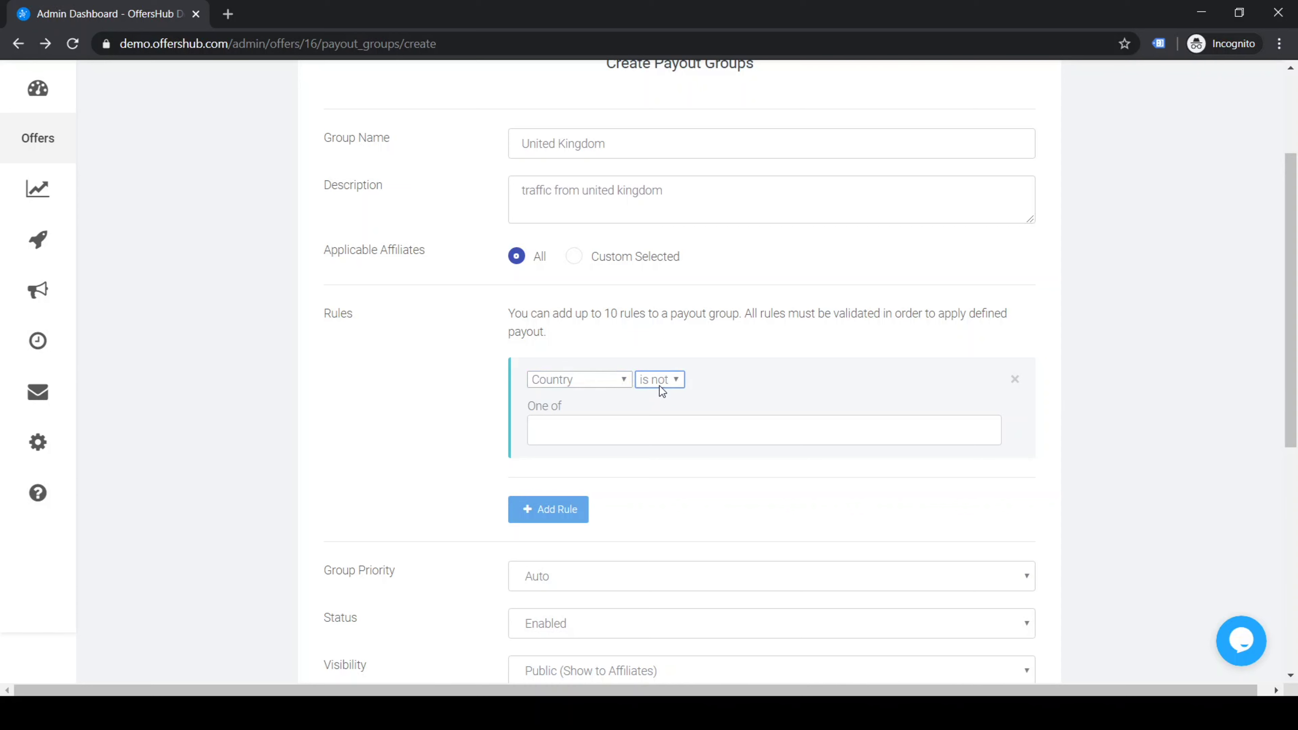
{"action": "left_click", "coordinate": [649, 397]}
Step: Set United Kingdom as the country the payout group's Country rule must match
{"action": "left_click", "coordinate": [581, 434]}
{"action": "type", "text": "unite"}
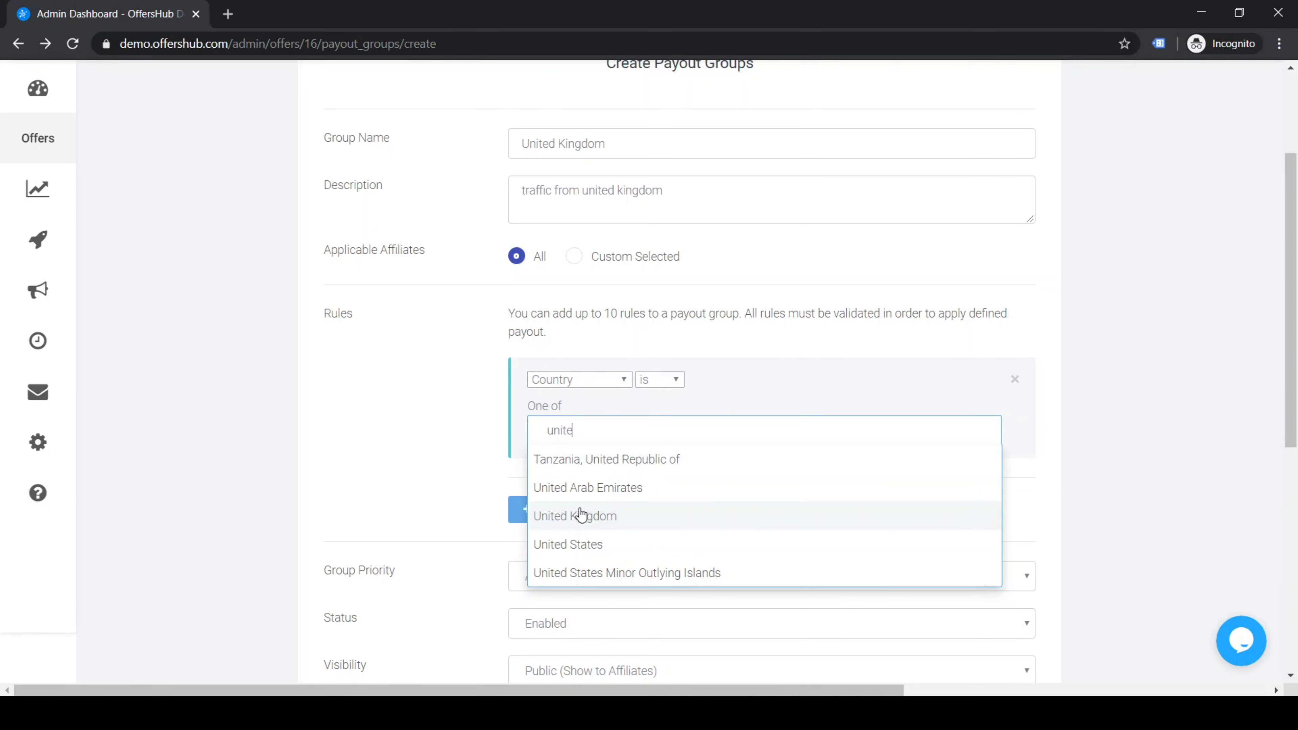
{"action": "left_click", "coordinate": [581, 516]}
{"action": "left_click", "coordinate": [420, 467]}
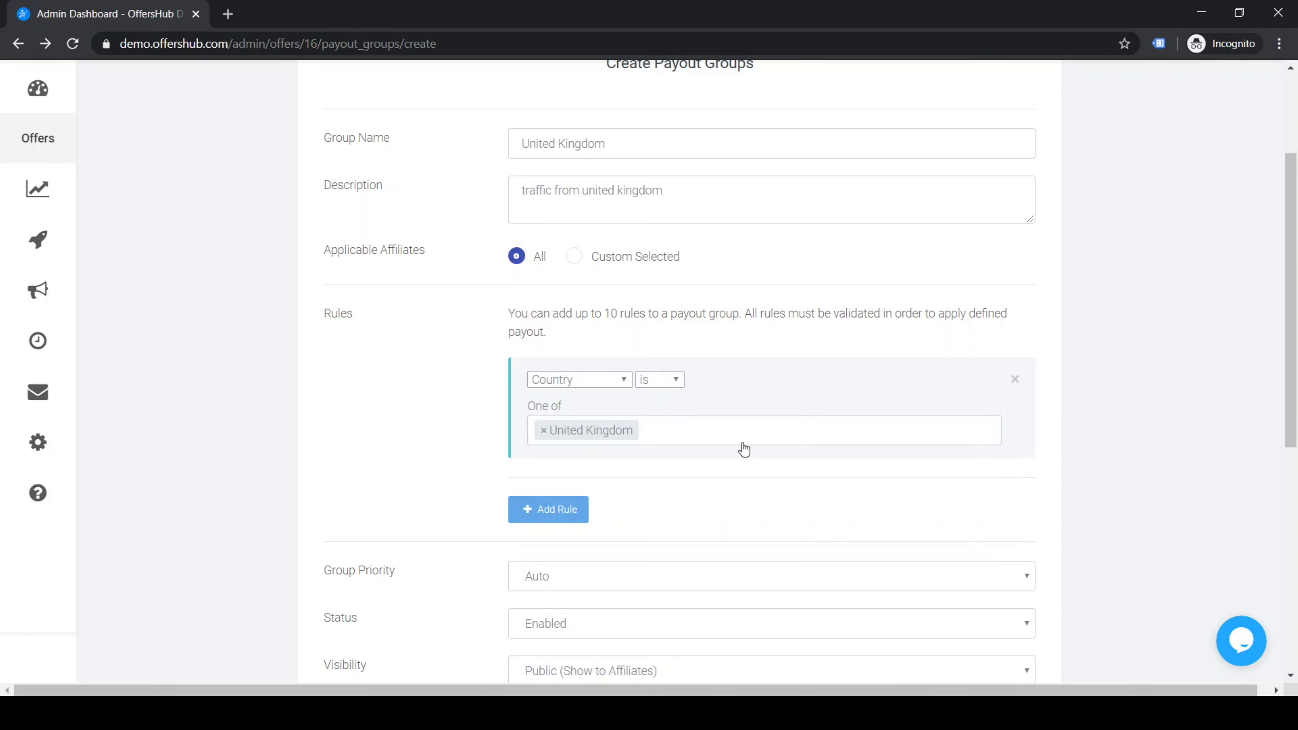
Step: Try adding a second rule where Device is Desktop, and remove that rule from the group
{"action": "left_click", "coordinate": [578, 511]}
{"action": "key", "text": "Down"}
{"action": "left_click", "coordinate": [588, 575]}
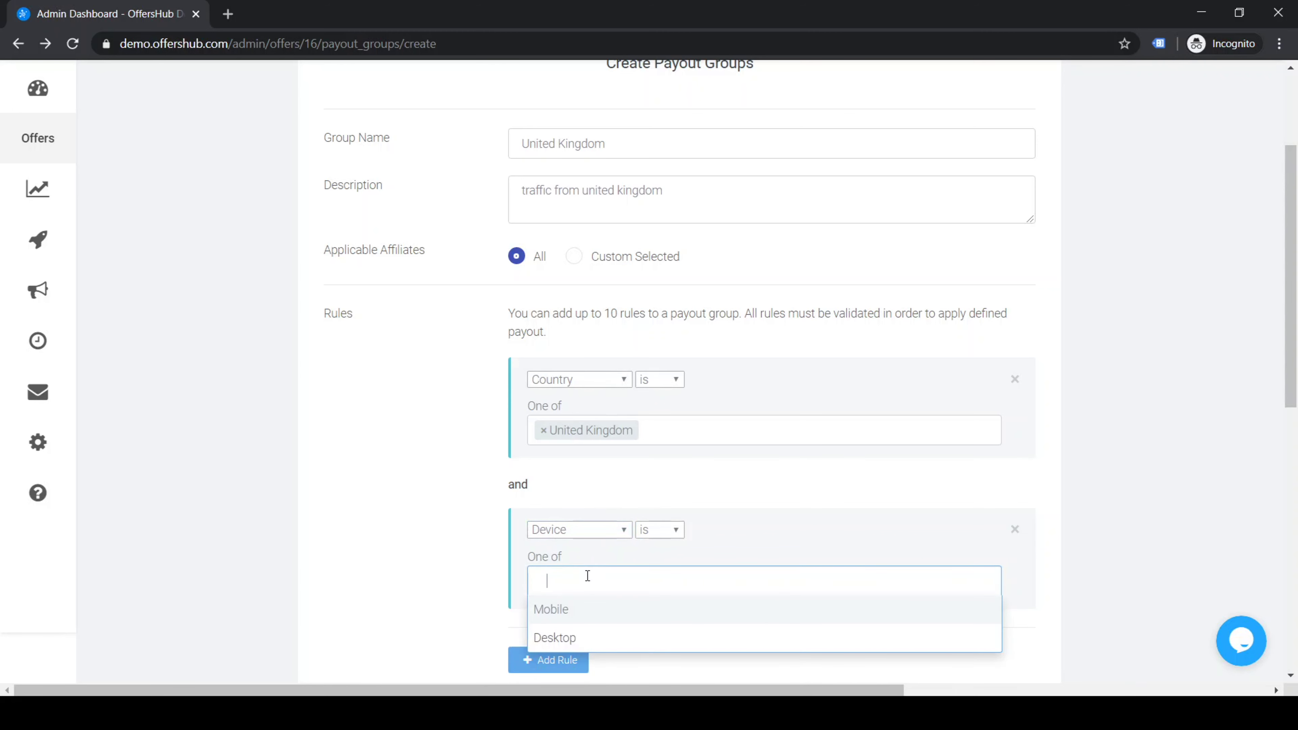
{"action": "left_click", "coordinate": [563, 639]}
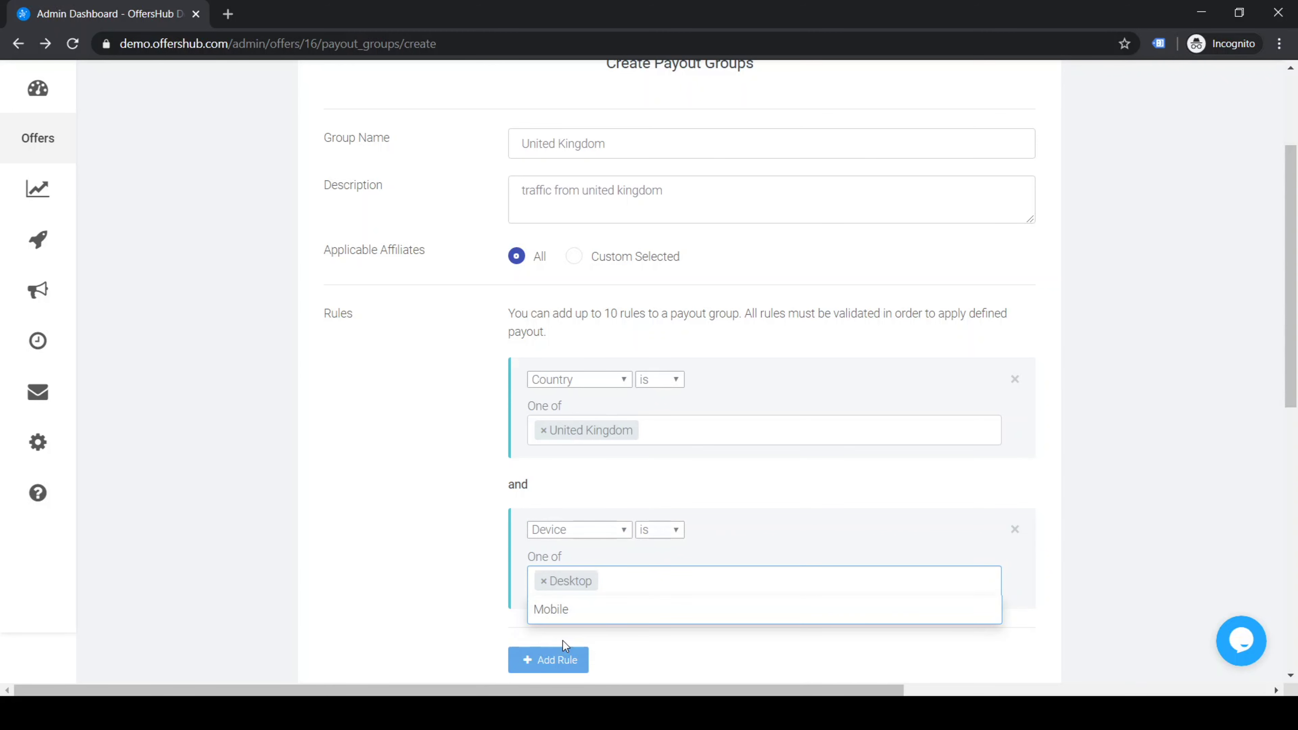
{"action": "left_click", "coordinate": [549, 546]}
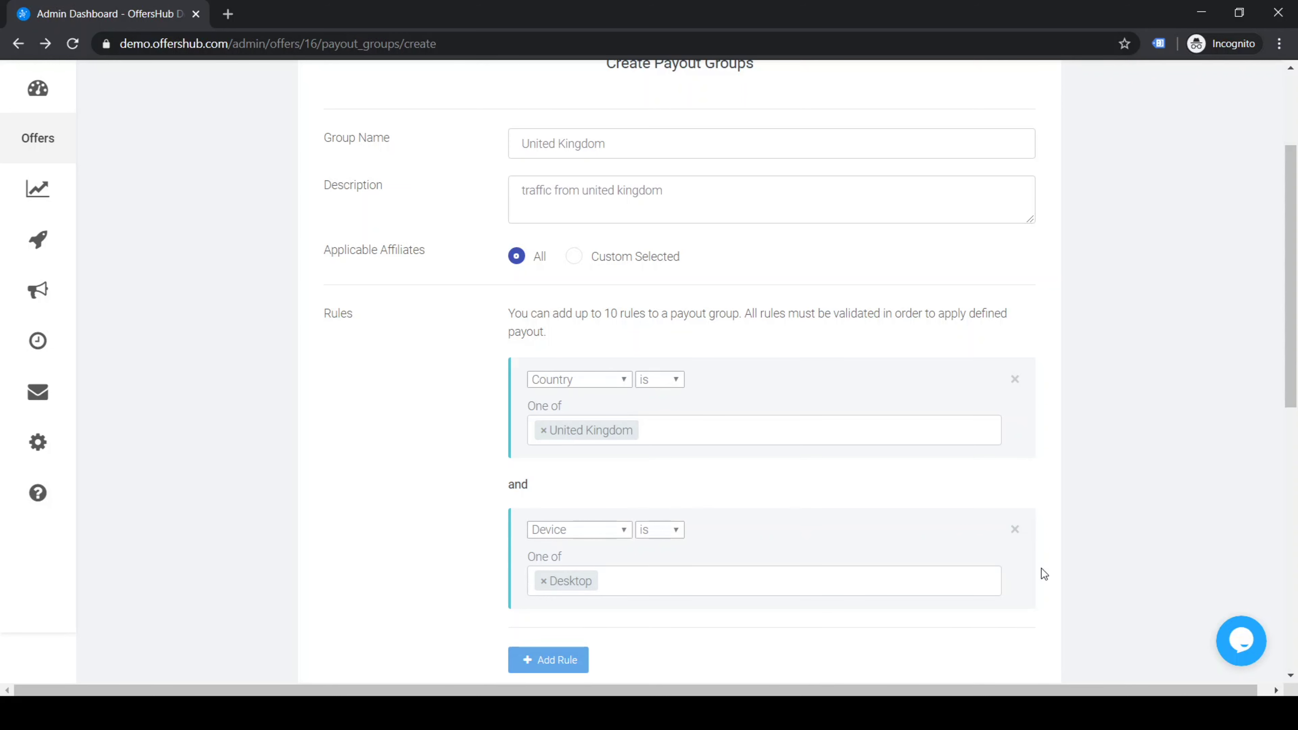
{"action": "left_click", "coordinate": [1014, 530]}
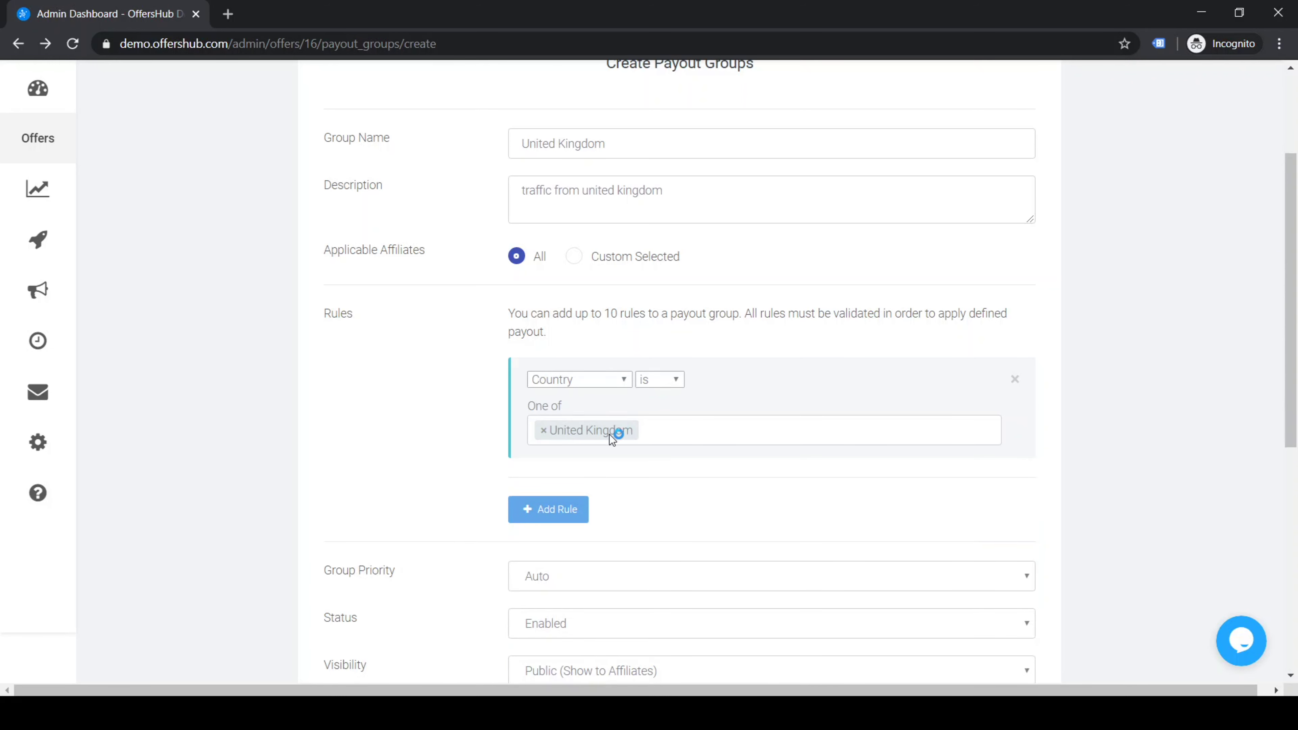
Step: Try the Disabled status and Private (Hide from Affiliates) visibility for the group, and restore Enabled and Public (Show to Affiliates)
{"action": "scroll", "coordinate": [576, 459], "scroll_direction": "down", "scroll_amount": 2}
{"action": "scroll", "coordinate": [567, 453], "scroll_direction": "down", "scroll_amount": 2}
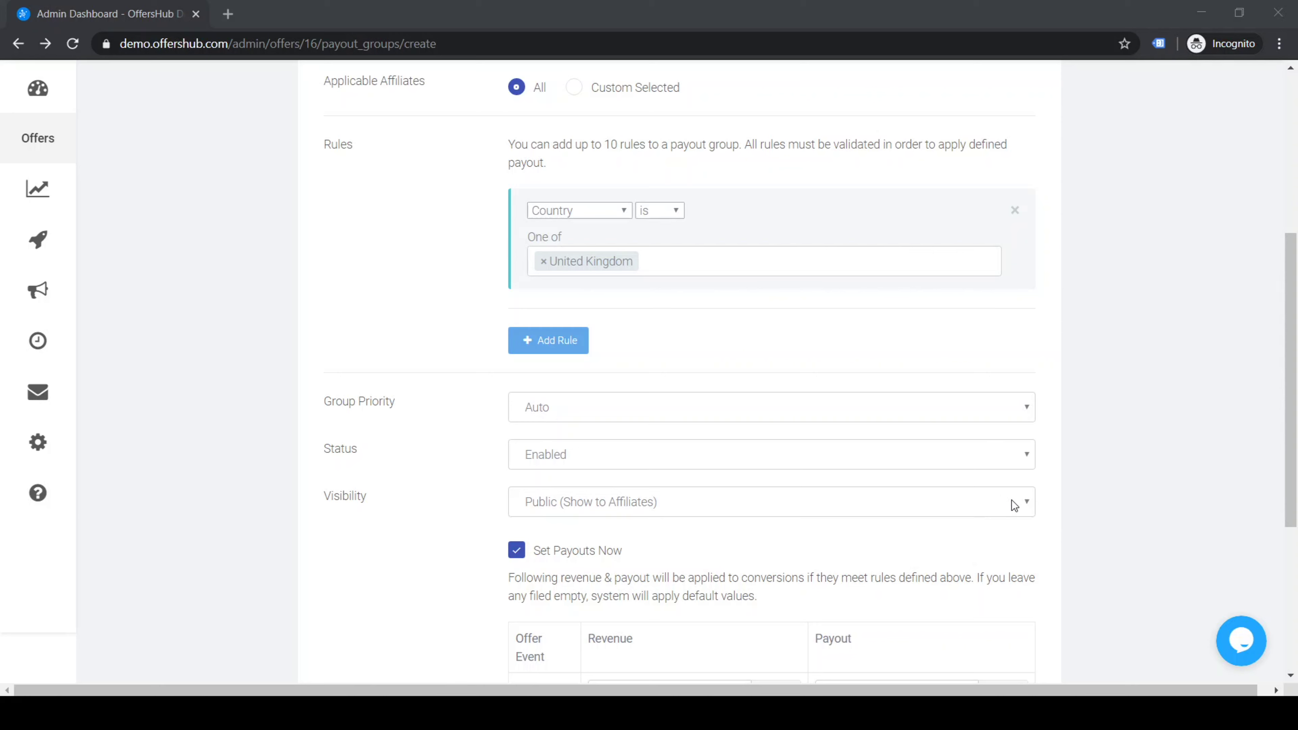
{"action": "scroll", "coordinate": [1147, 445], "scroll_direction": "down", "scroll_amount": 2}
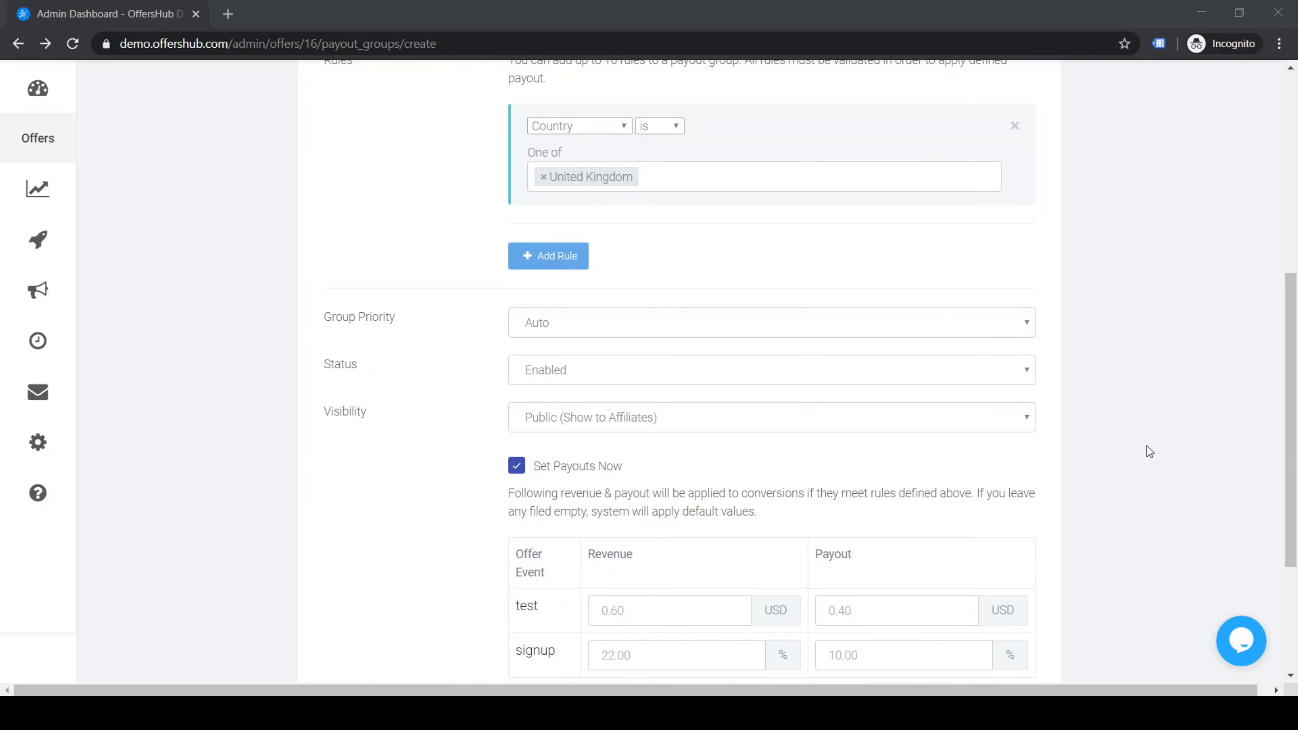
{"action": "left_click", "coordinate": [731, 377]}
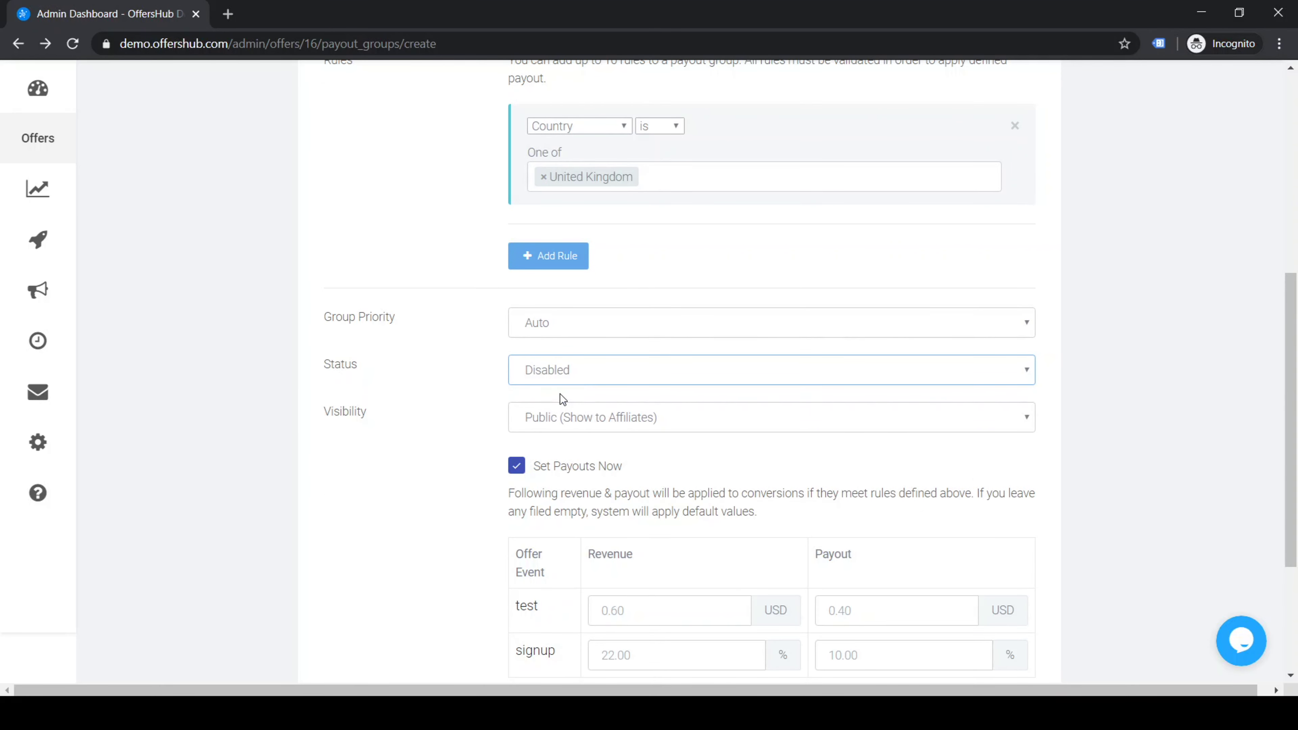
{"action": "left_click", "coordinate": [475, 427]}
{"action": "left_click", "coordinate": [561, 424]}
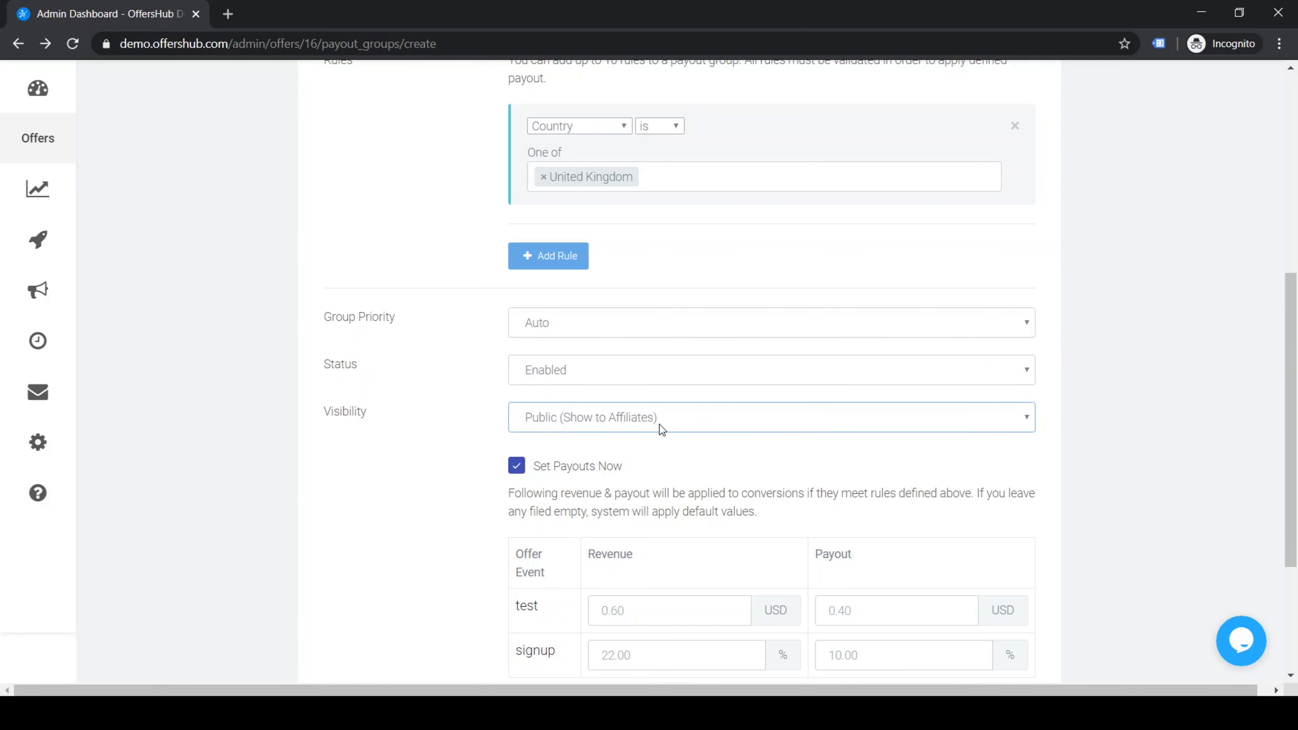
{"action": "left_click", "coordinate": [571, 458]}
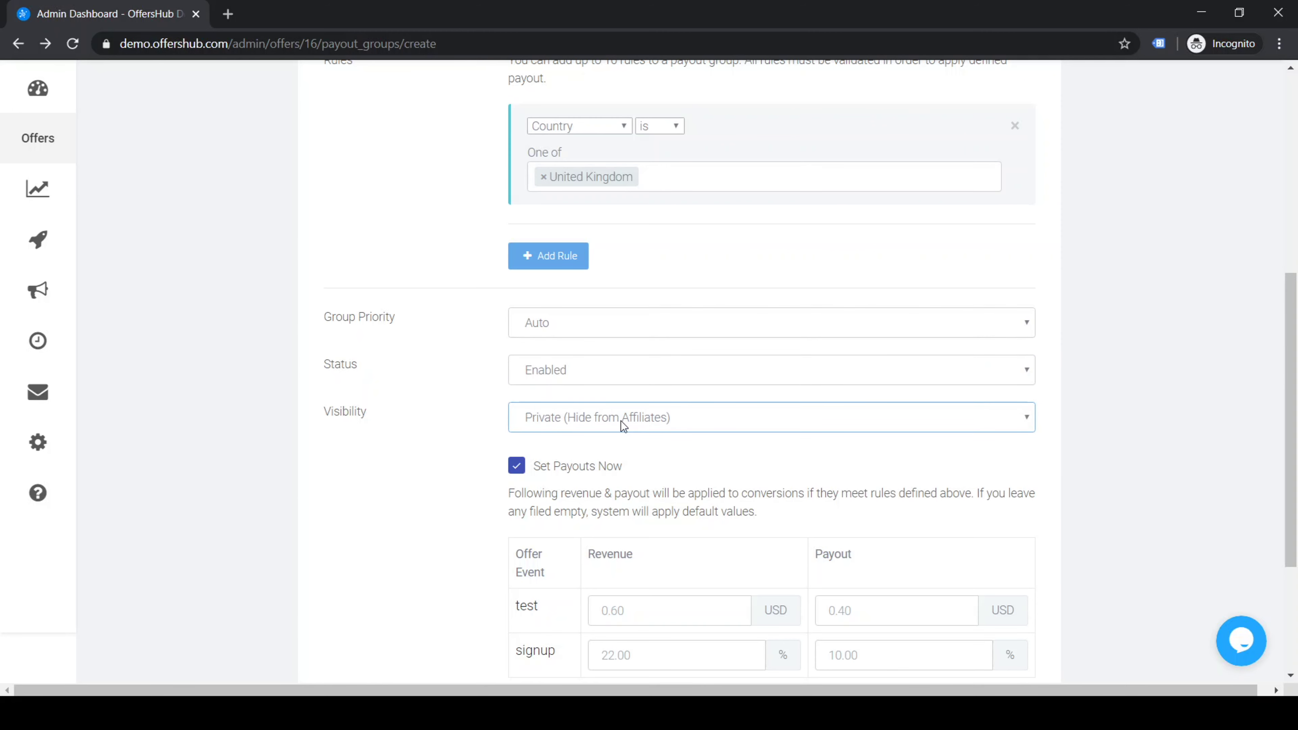
{"action": "key", "text": "Up"}
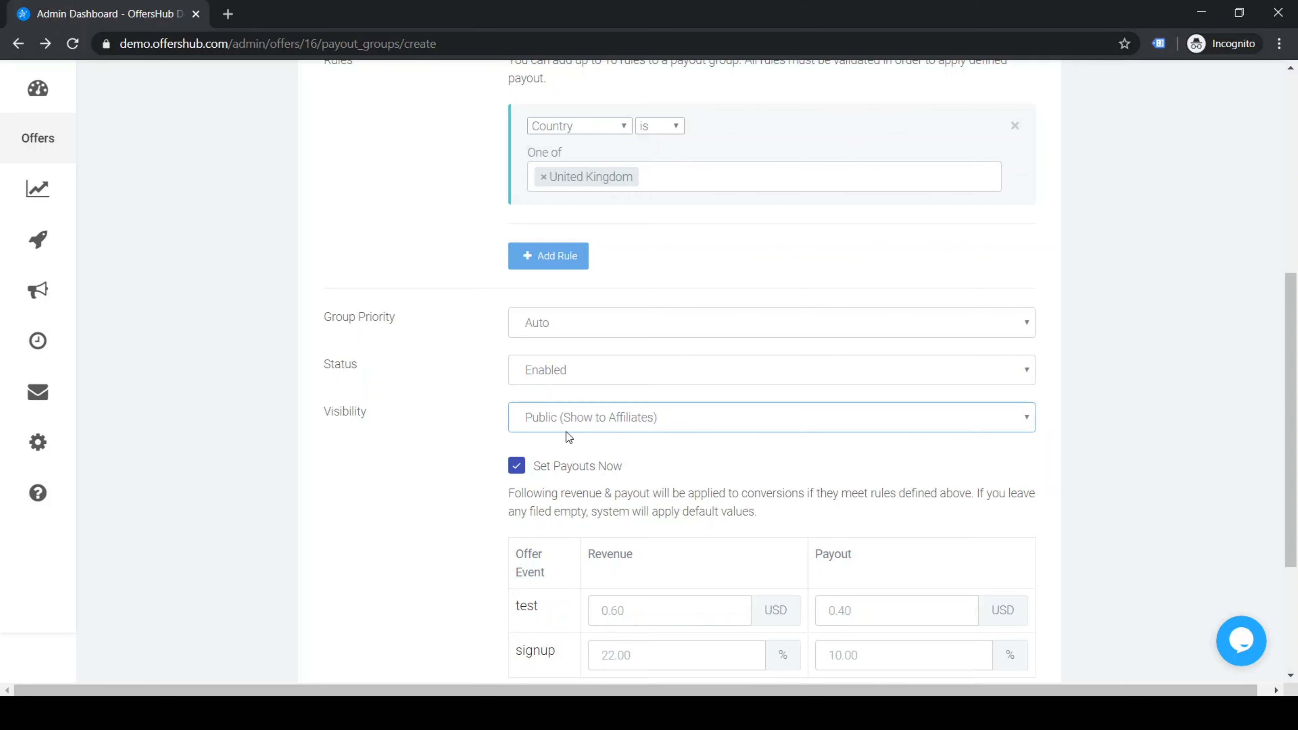
Step: Try turning off Set Payouts Now for the payout group and turn it back on
{"action": "scroll", "coordinate": [491, 434], "scroll_direction": "down", "scroll_amount": 3}
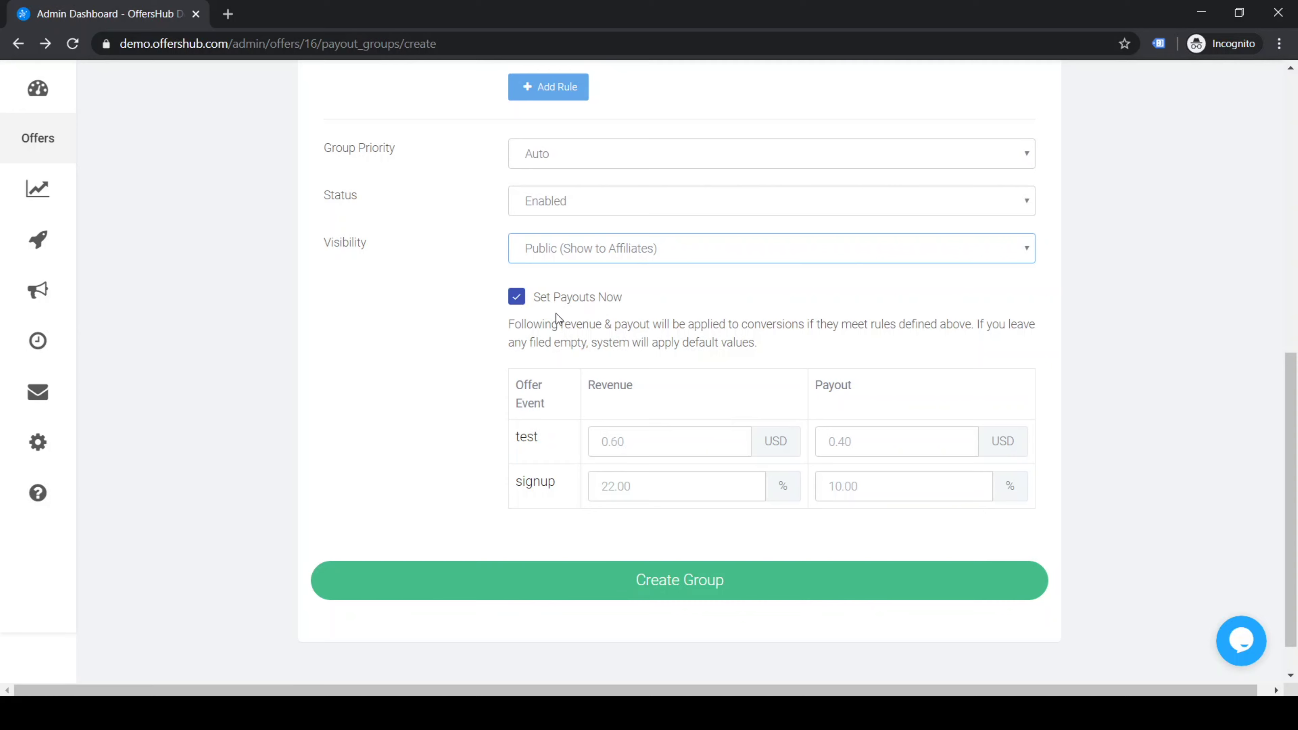
{"action": "left_click", "coordinate": [515, 299]}
{"action": "left_click", "coordinate": [516, 467]}
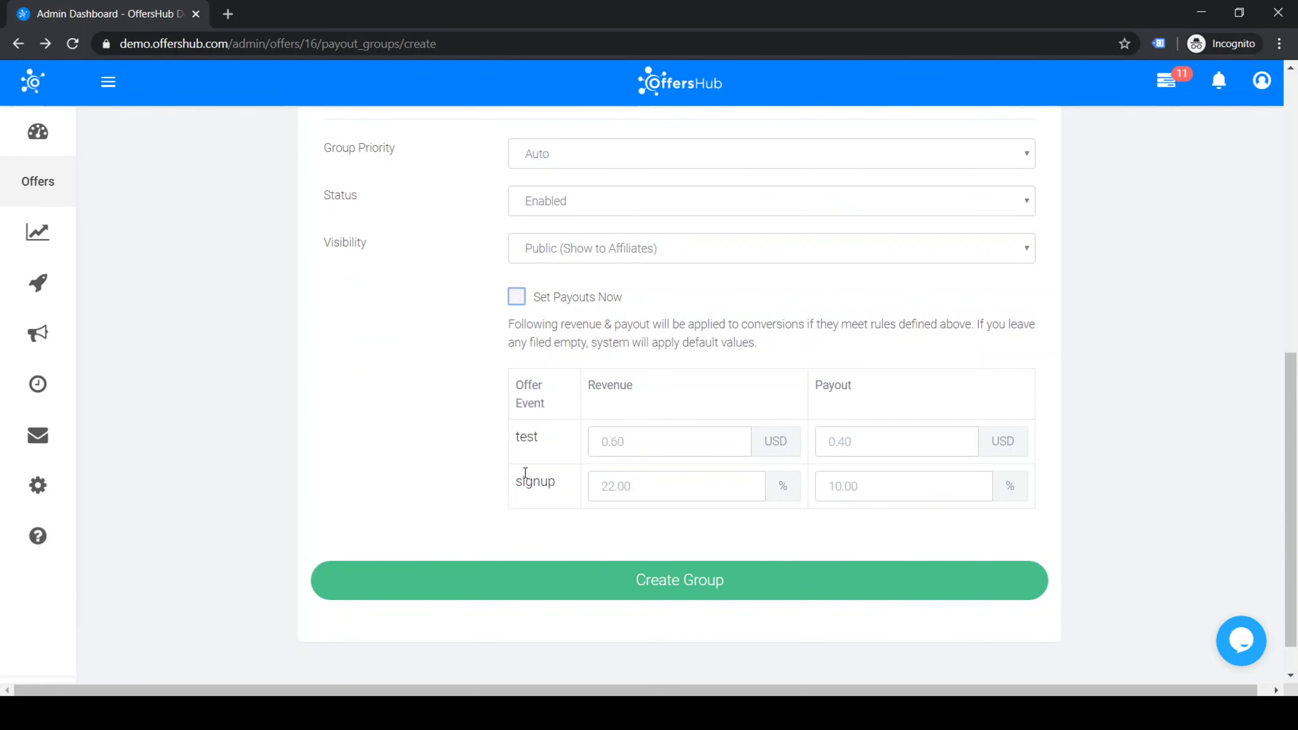
Step: Set the test event's revenue to 5 USD and payout to 3 USD in the payout group
{"action": "left_click_drag", "start_coordinate": [509, 325], "coordinate": [866, 329]}
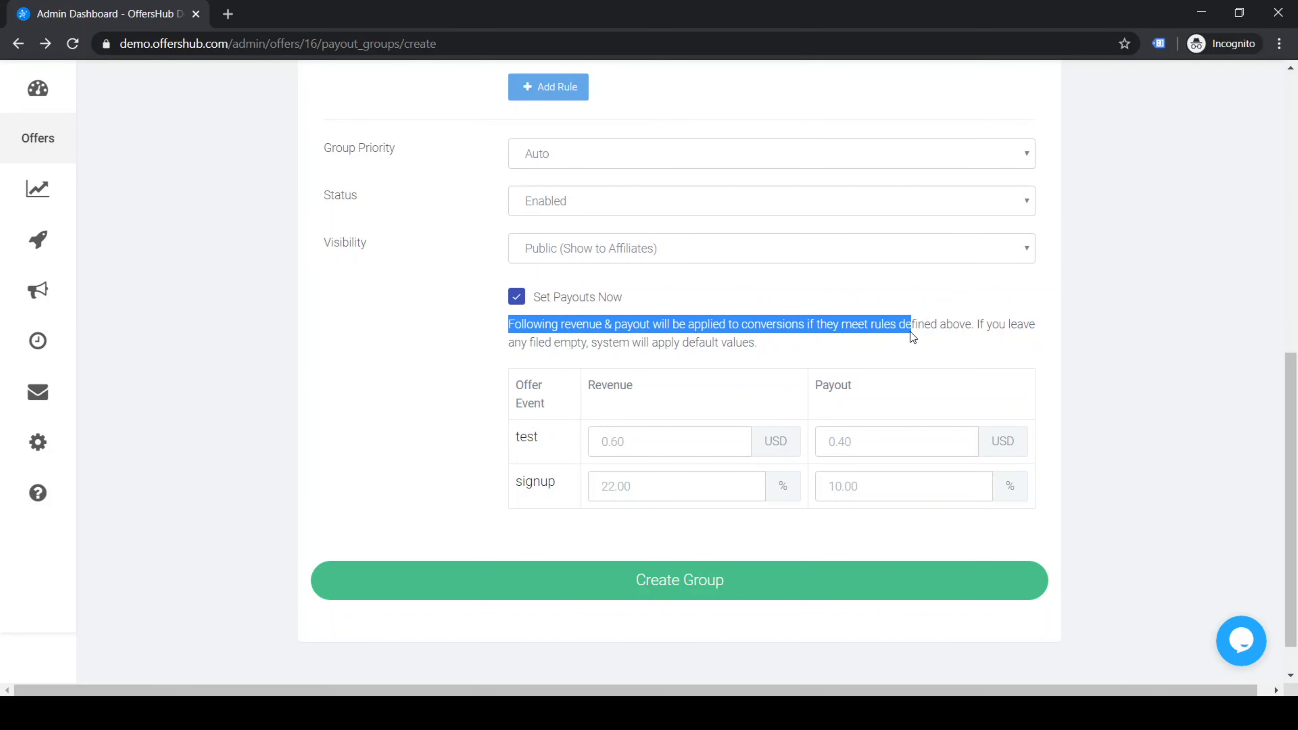
{"action": "left_click_drag", "start_coordinate": [959, 332], "coordinate": [782, 352]}
{"action": "left_click", "coordinate": [795, 339]}
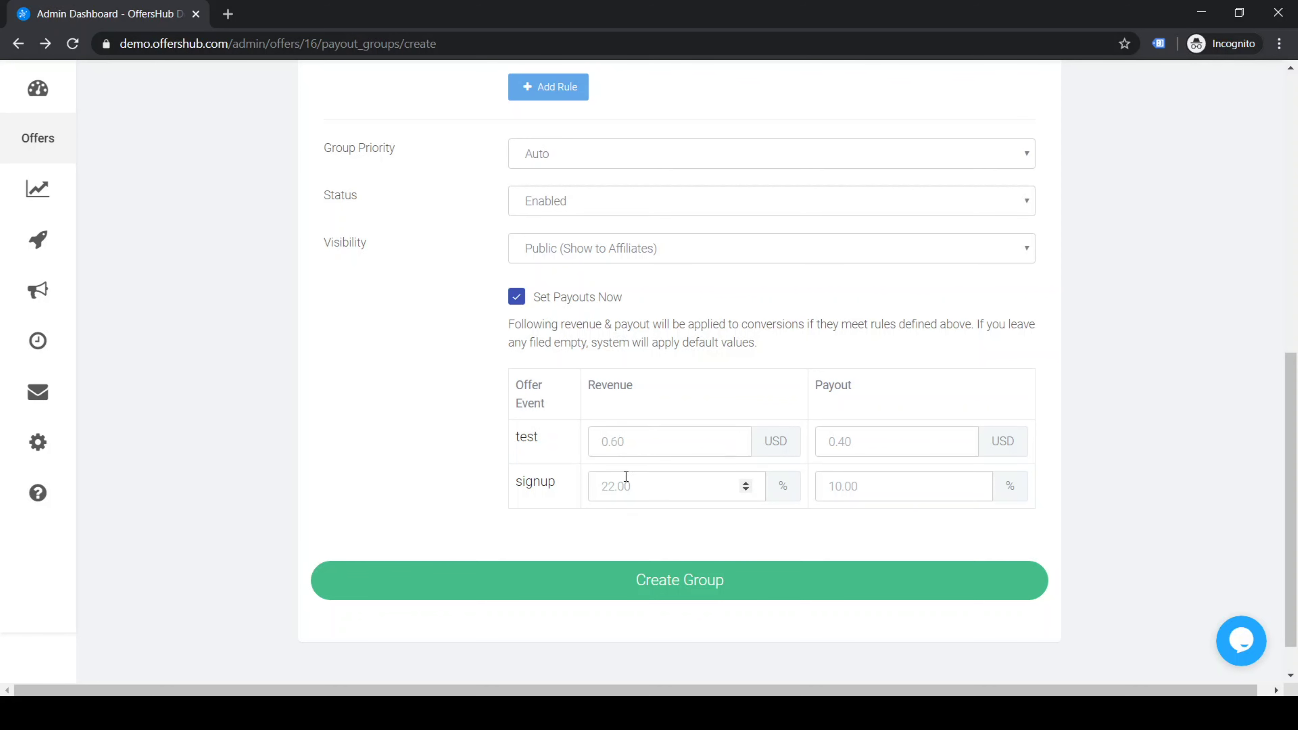
{"action": "left_click", "coordinate": [629, 441]}
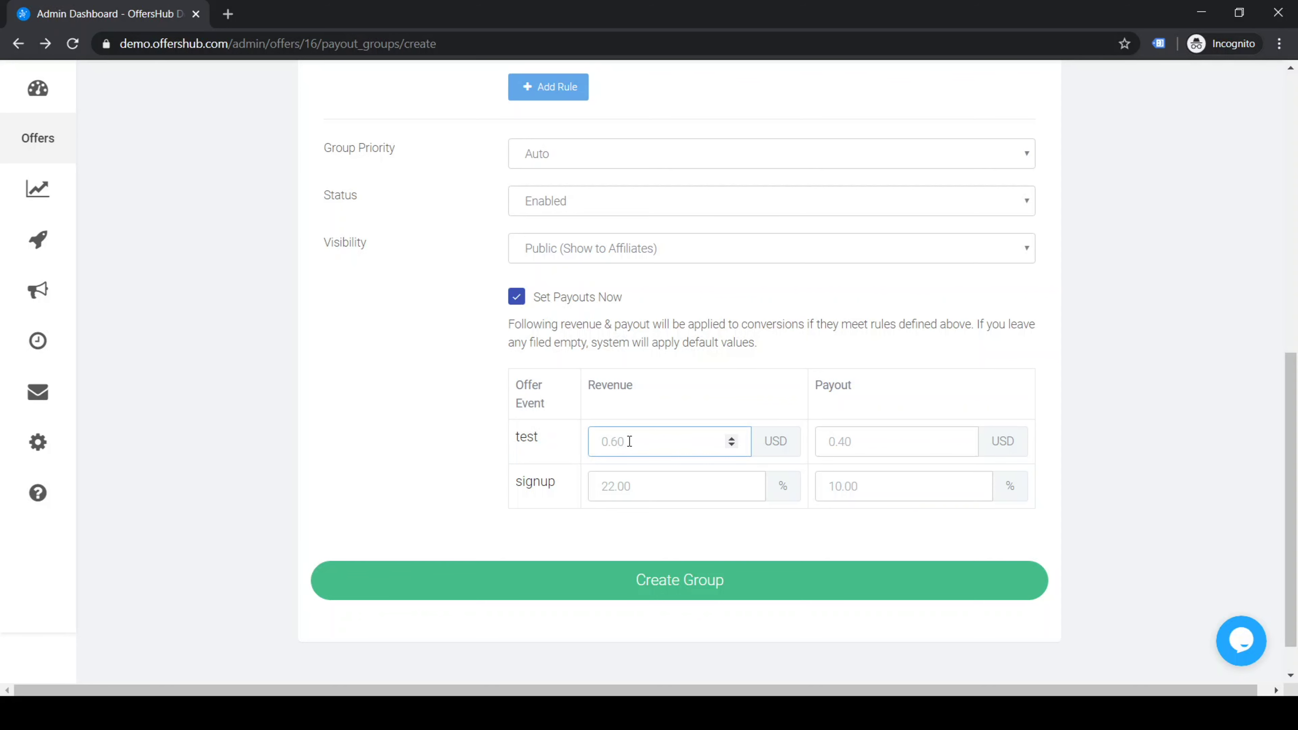
{"action": "type", "text": "5"}
{"action": "left_click", "coordinate": [882, 454]}
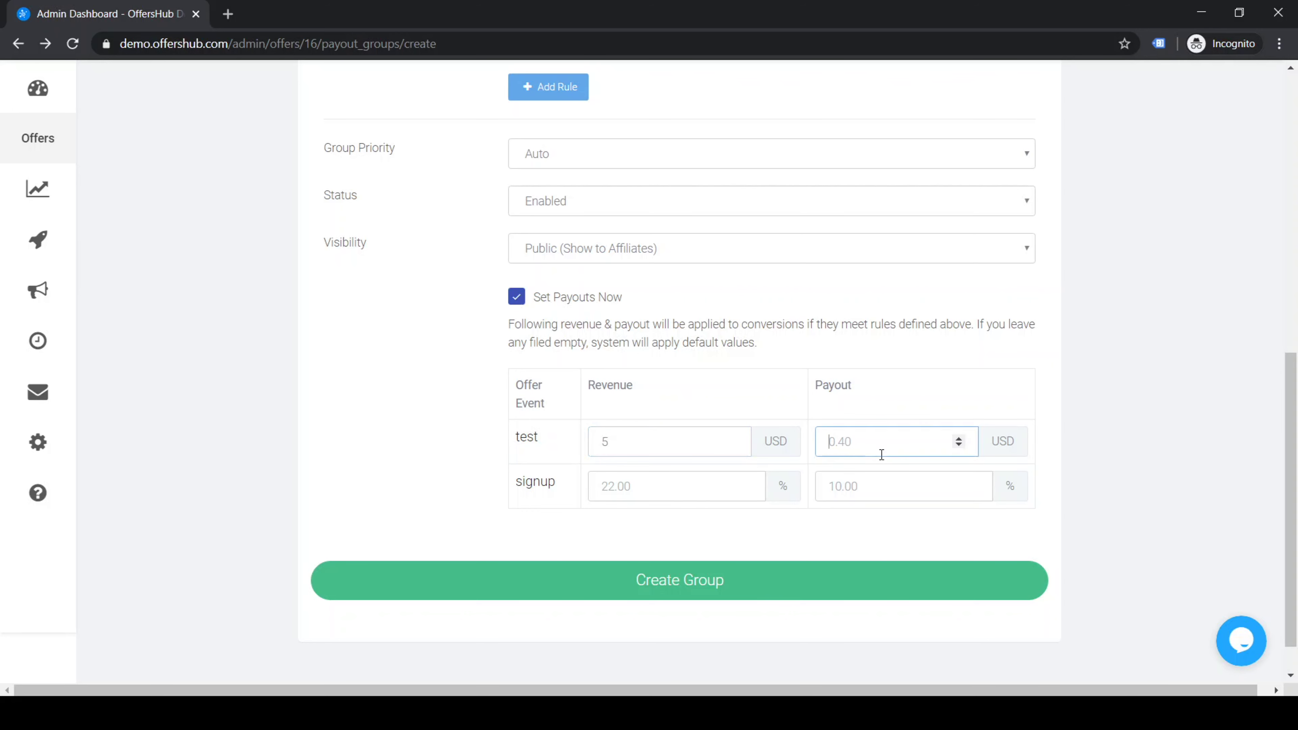
{"action": "type", "text": "3"}
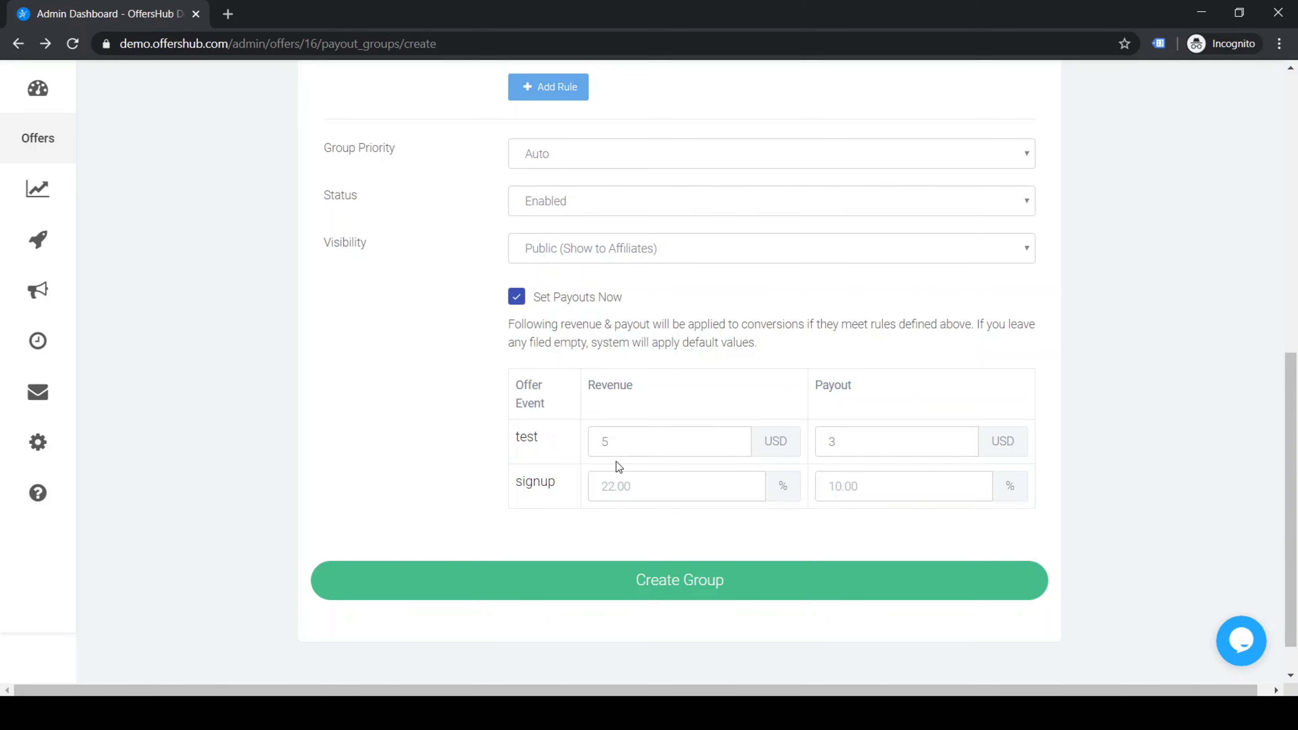
Step: Review the group's United Kingdom country rule and the test event's revenue and payout, and create the payout group
{"action": "scroll", "coordinate": [616, 461], "scroll_direction": "up", "scroll_amount": 10}
{"action": "scroll", "coordinate": [689, 457], "scroll_direction": "down", "scroll_amount": 10}
{"action": "scroll", "coordinate": [681, 457], "scroll_direction": "up", "scroll_amount": 10}
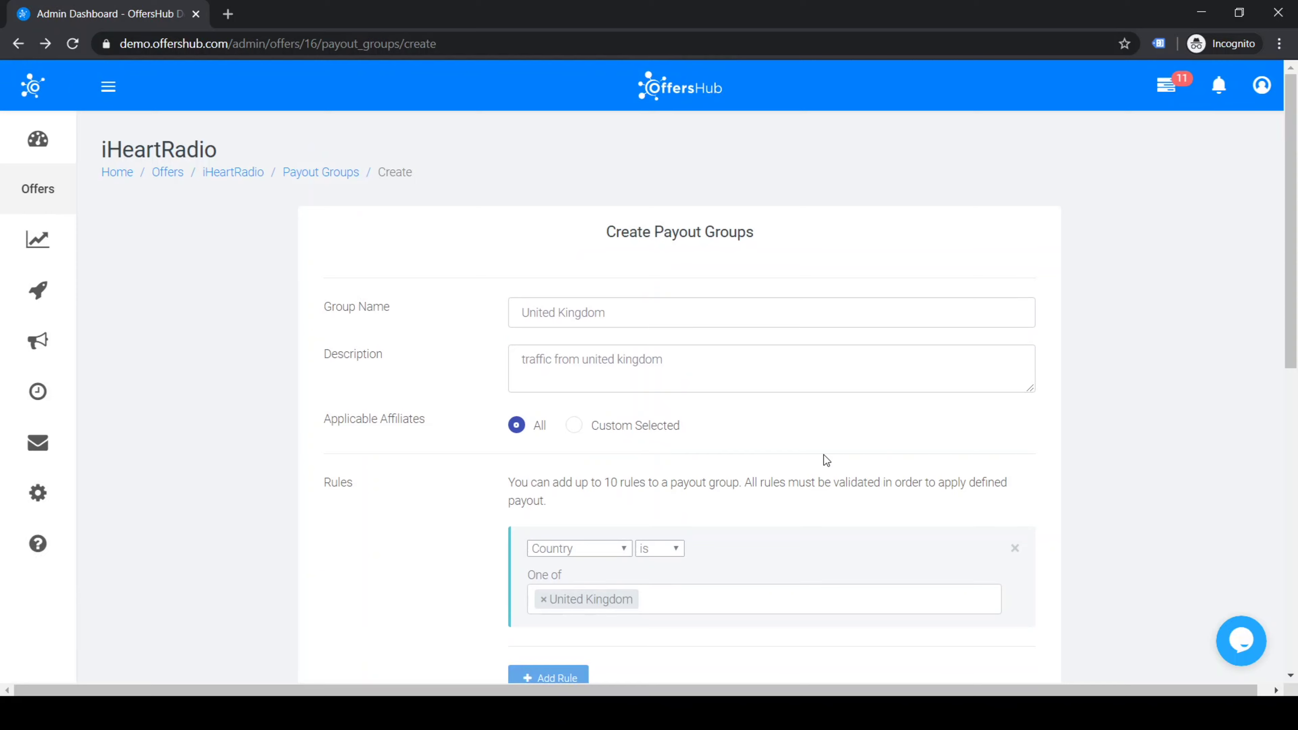
{"action": "scroll", "coordinate": [826, 460], "scroll_direction": "down", "scroll_amount": 3}
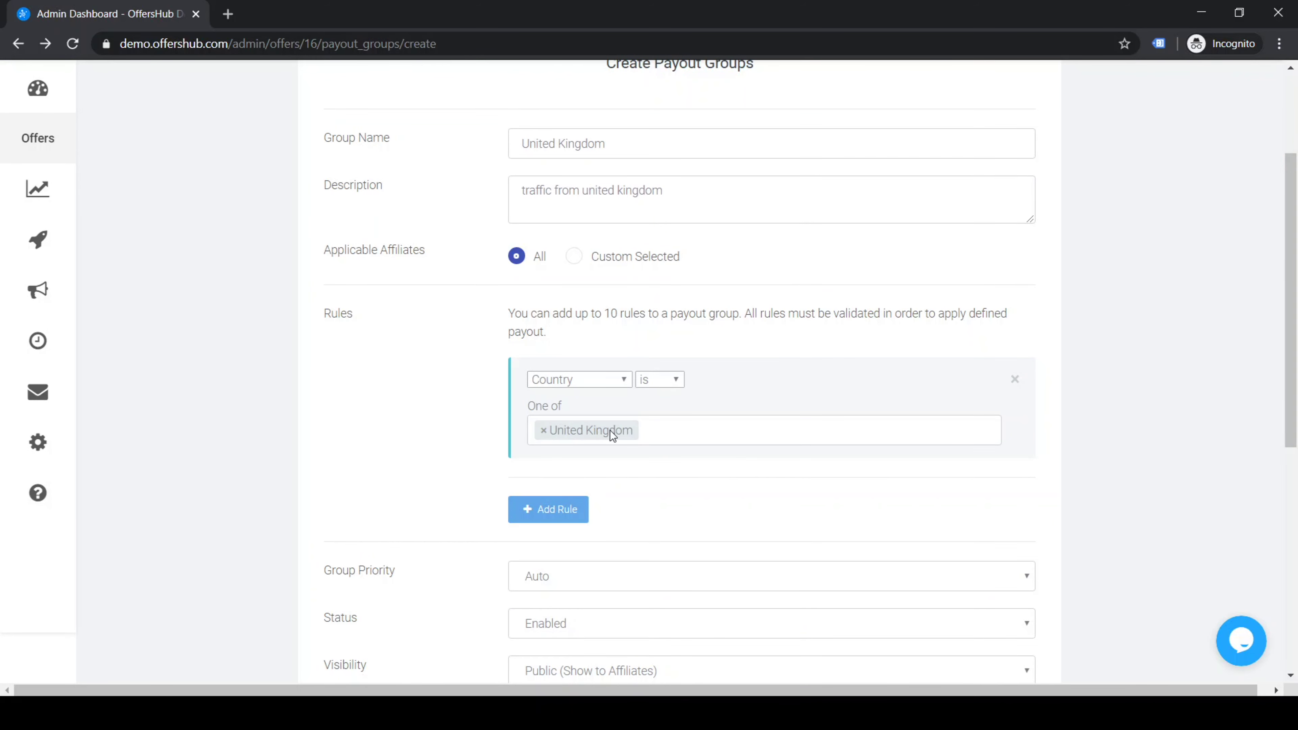
{"action": "scroll", "coordinate": [773, 463], "scroll_direction": "down", "scroll_amount": 8}
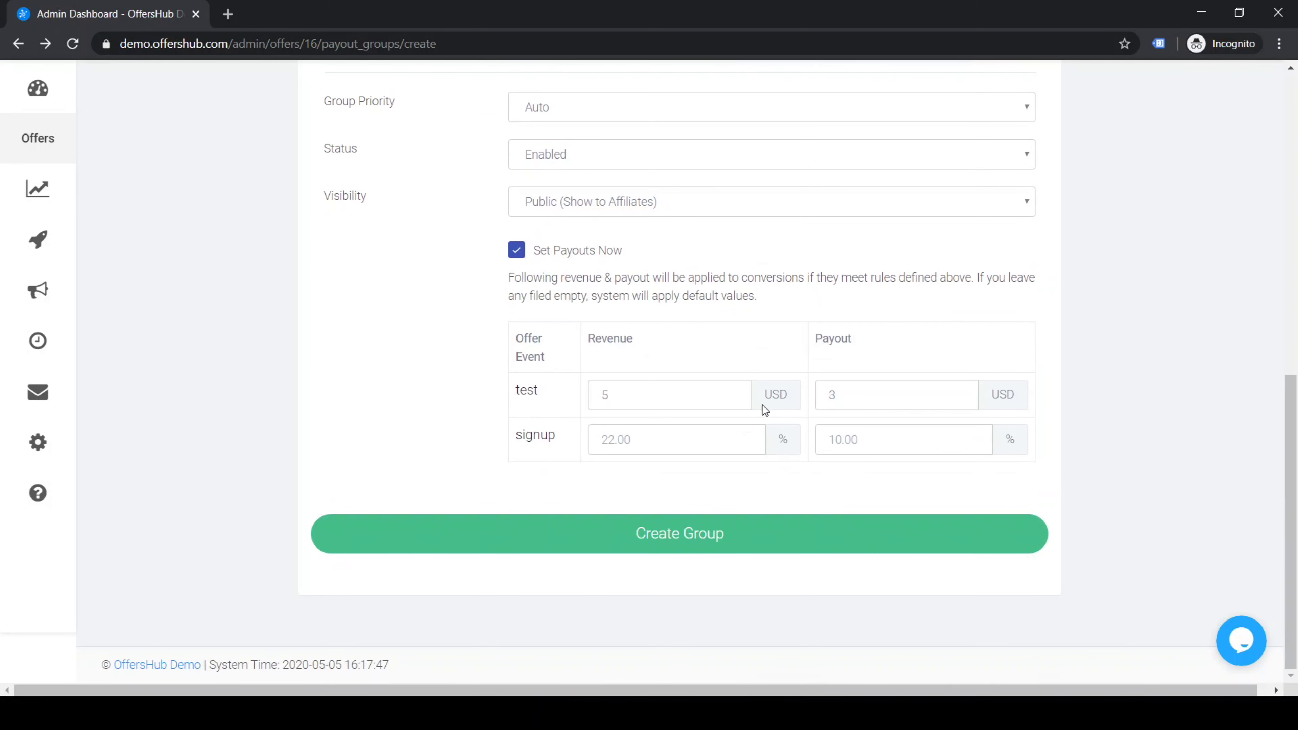
{"action": "left_click", "coordinate": [622, 395]}
{"action": "left_click", "coordinate": [880, 394]}
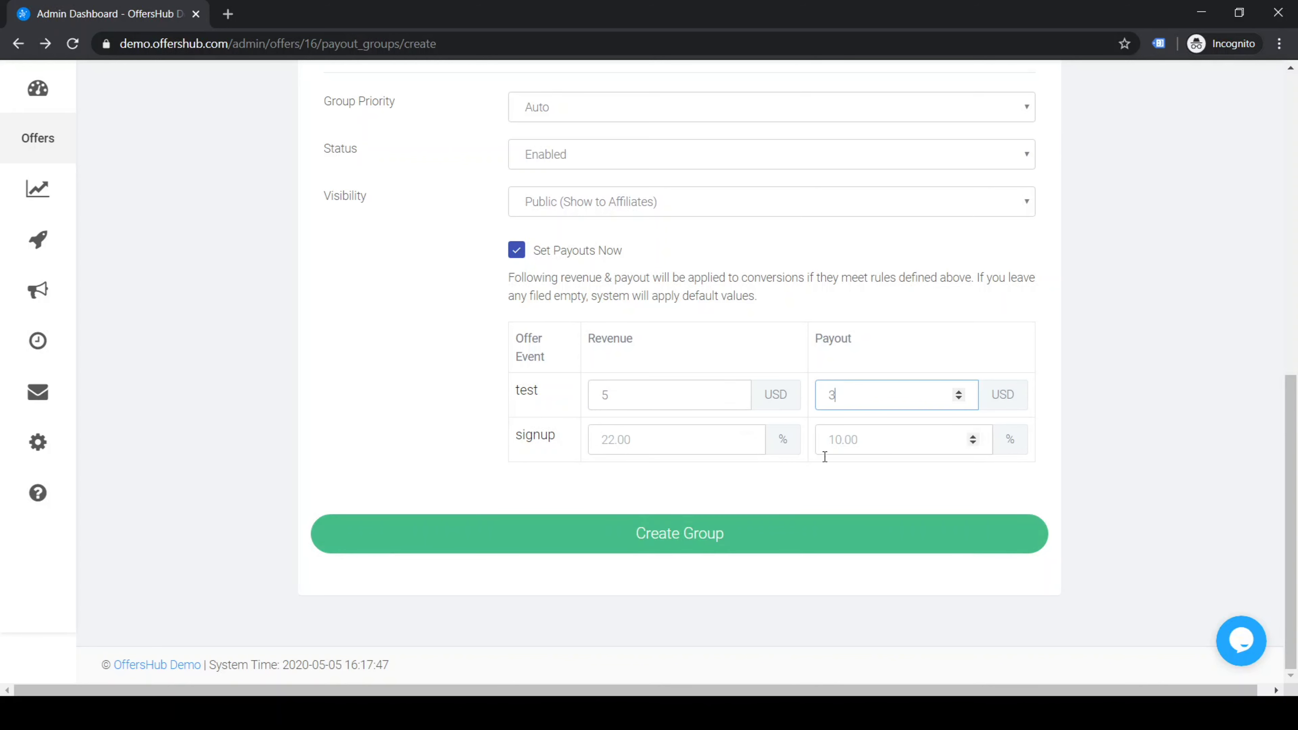
{"action": "left_click", "coordinate": [728, 552]}
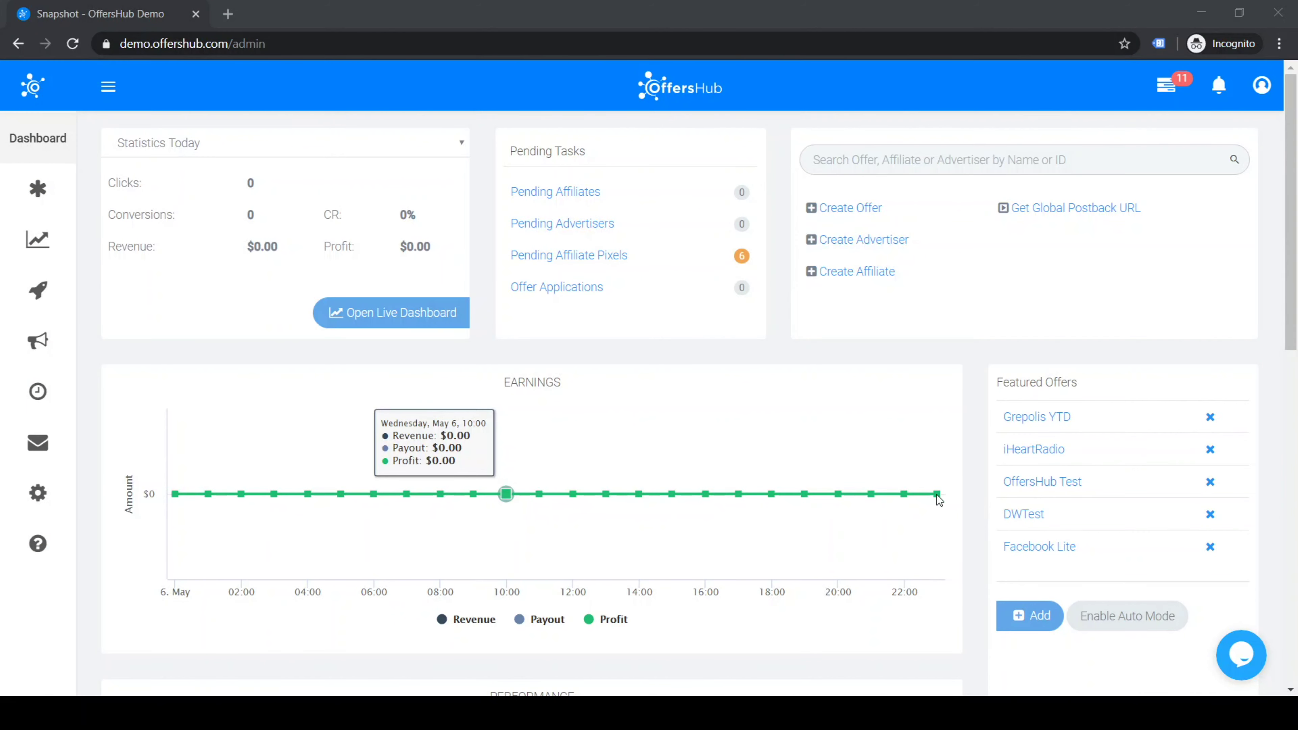
Step: Open the iHeartRadio offer's details from the list of managed offers and check its title and advertiser
{"action": "left_click", "coordinate": [197, 105]}
{"action": "left_click", "coordinate": [50, 189]}
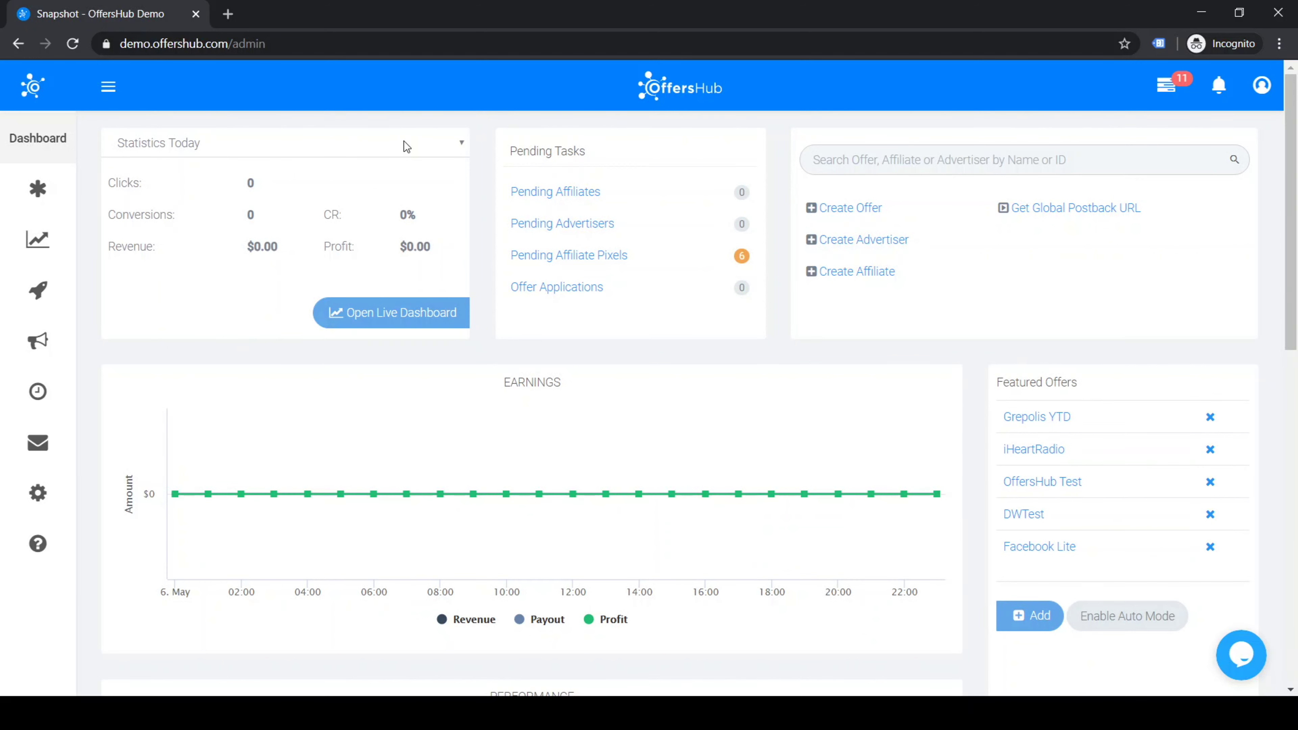
{"action": "mouse_move", "coordinate": [46, 197]}
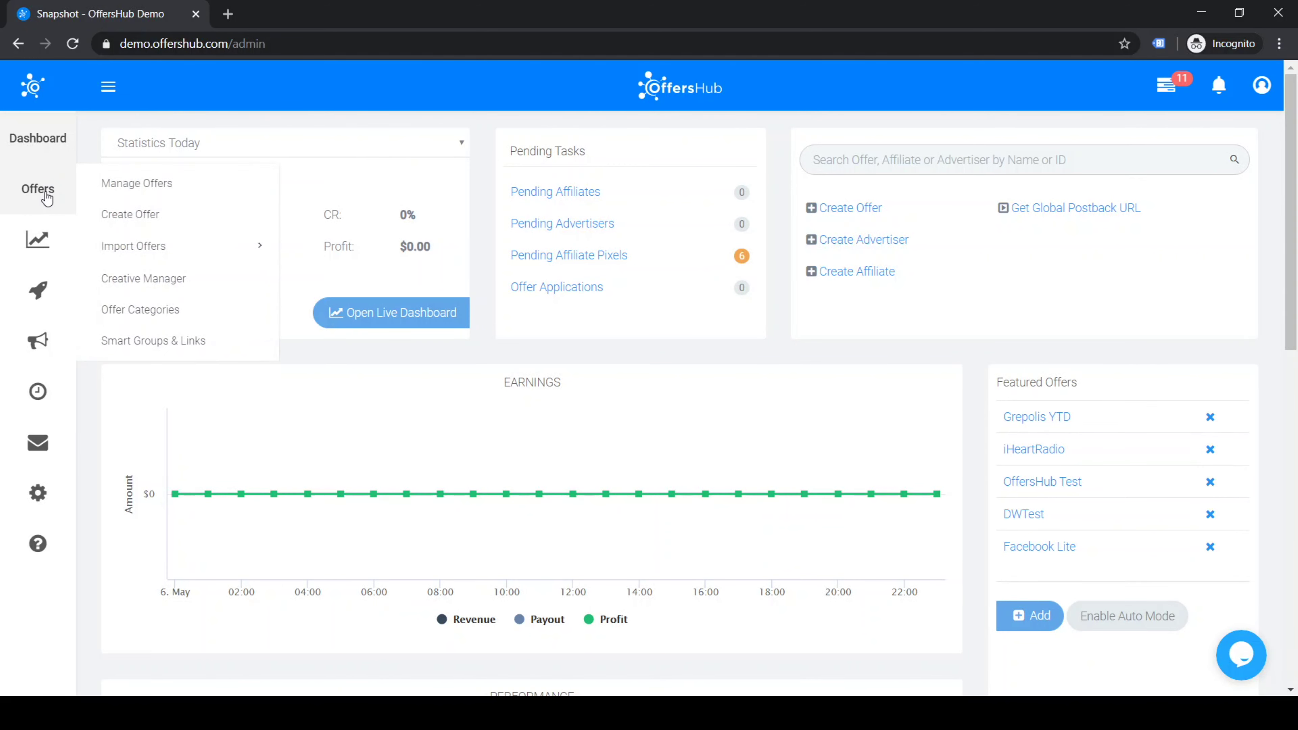
{"action": "left_click", "coordinate": [145, 185]}
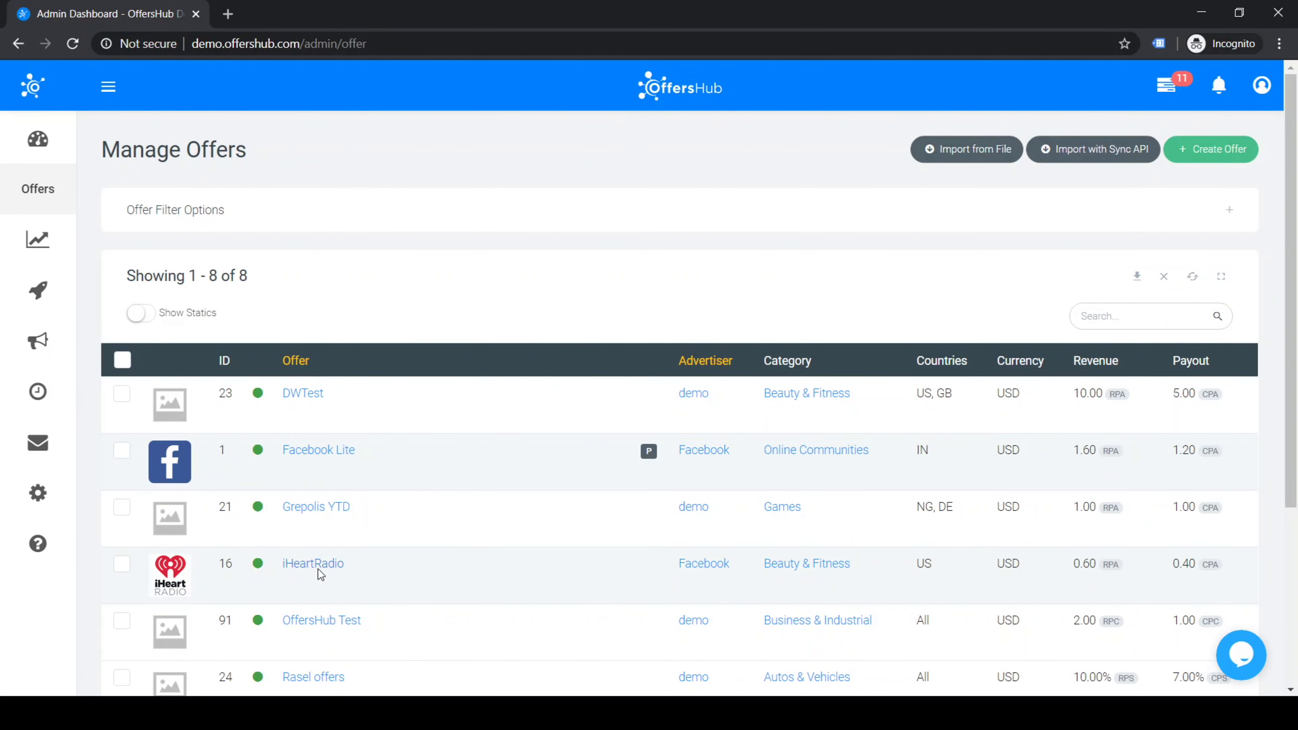
{"action": "left_click", "coordinate": [318, 570]}
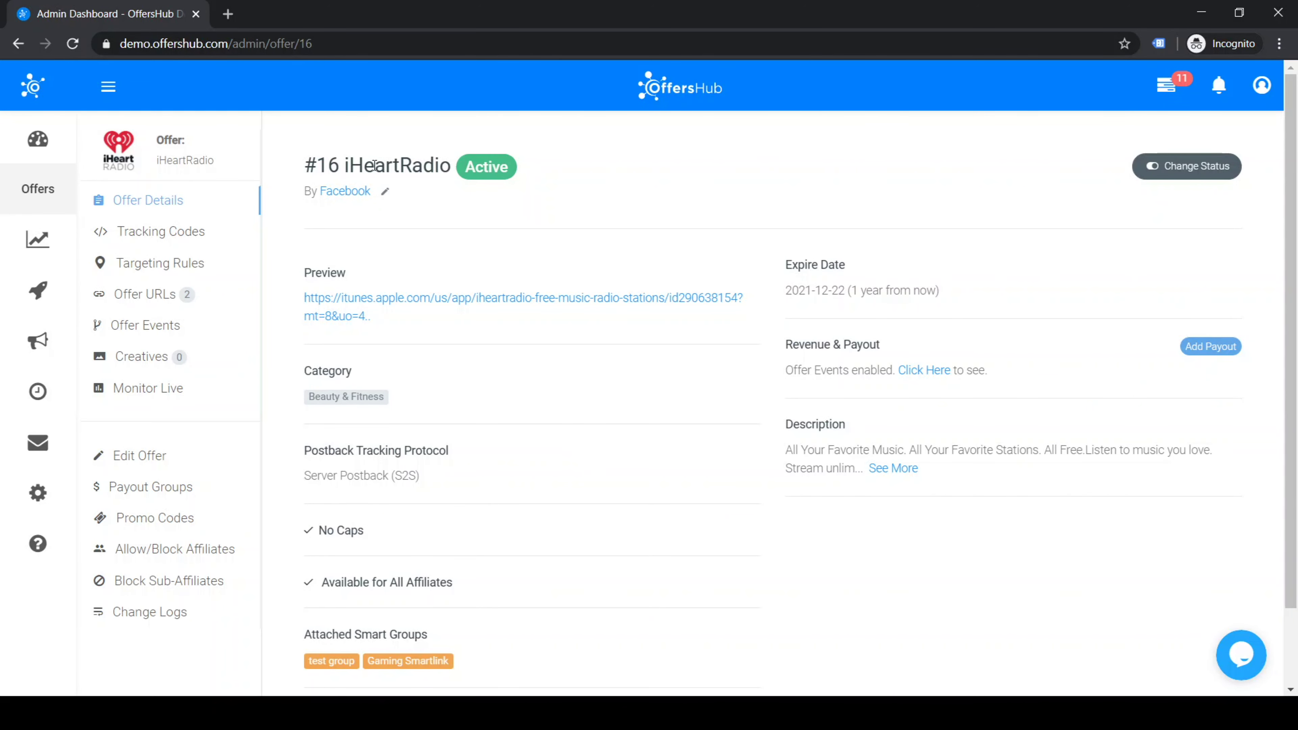
{"action": "left_click_drag", "start_coordinate": [308, 164], "coordinate": [550, 167]}
{"action": "left_click", "coordinate": [479, 174]}
{"action": "left_click_drag", "start_coordinate": [307, 194], "coordinate": [371, 194]}
{"action": "left_click", "coordinate": [448, 211]}
Step: Try DECOIN and DSNR Media as the iHeartRadio offer's advertiser, and submit the change with Facebook selected
{"action": "left_click", "coordinate": [385, 193]}
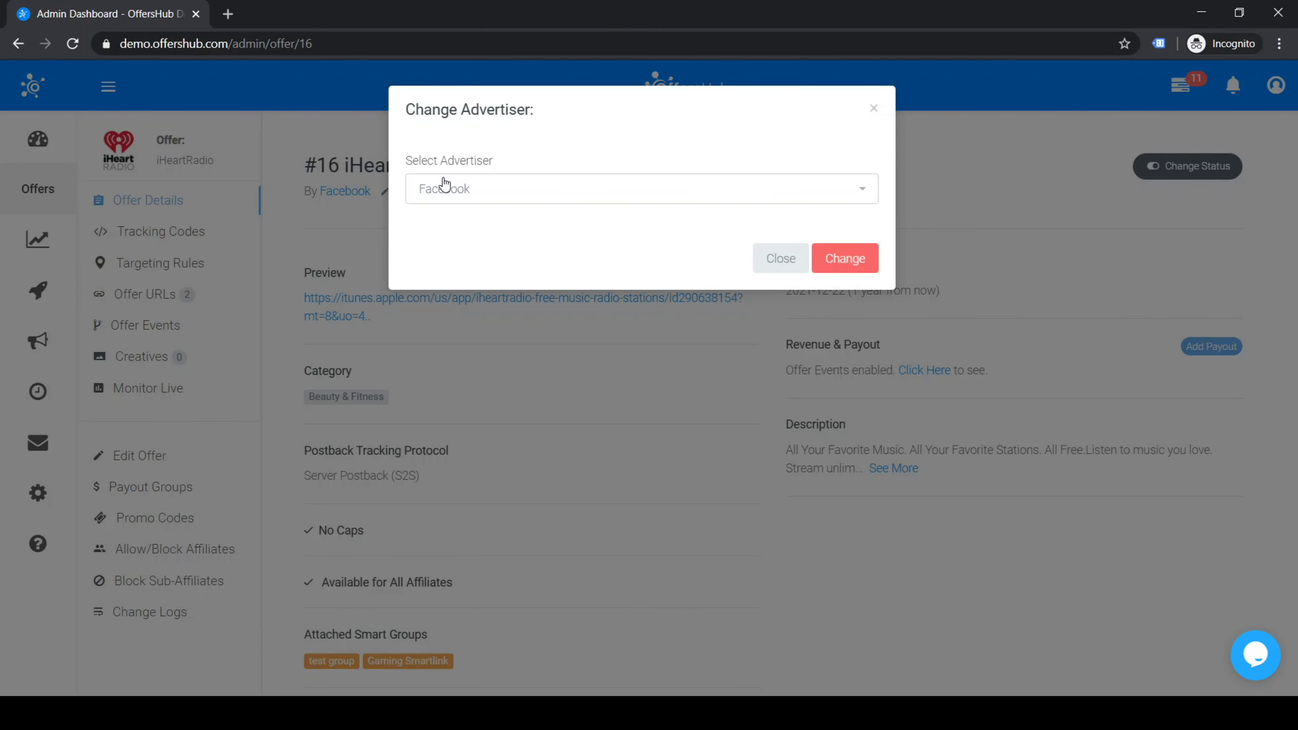
{"action": "left_click", "coordinate": [450, 199]}
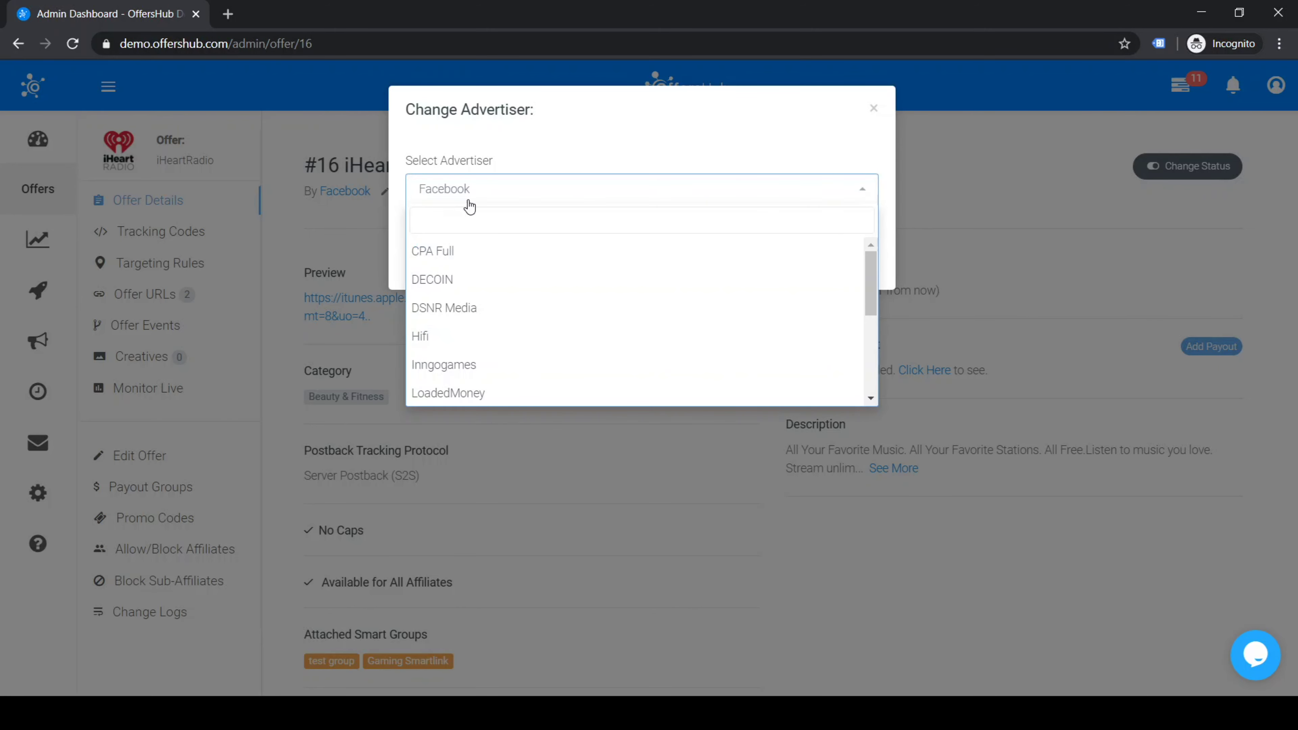
{"action": "left_click", "coordinate": [508, 279]}
{"action": "left_click", "coordinate": [494, 204]}
{"action": "left_click", "coordinate": [476, 281]}
{"action": "left_click", "coordinate": [506, 204]}
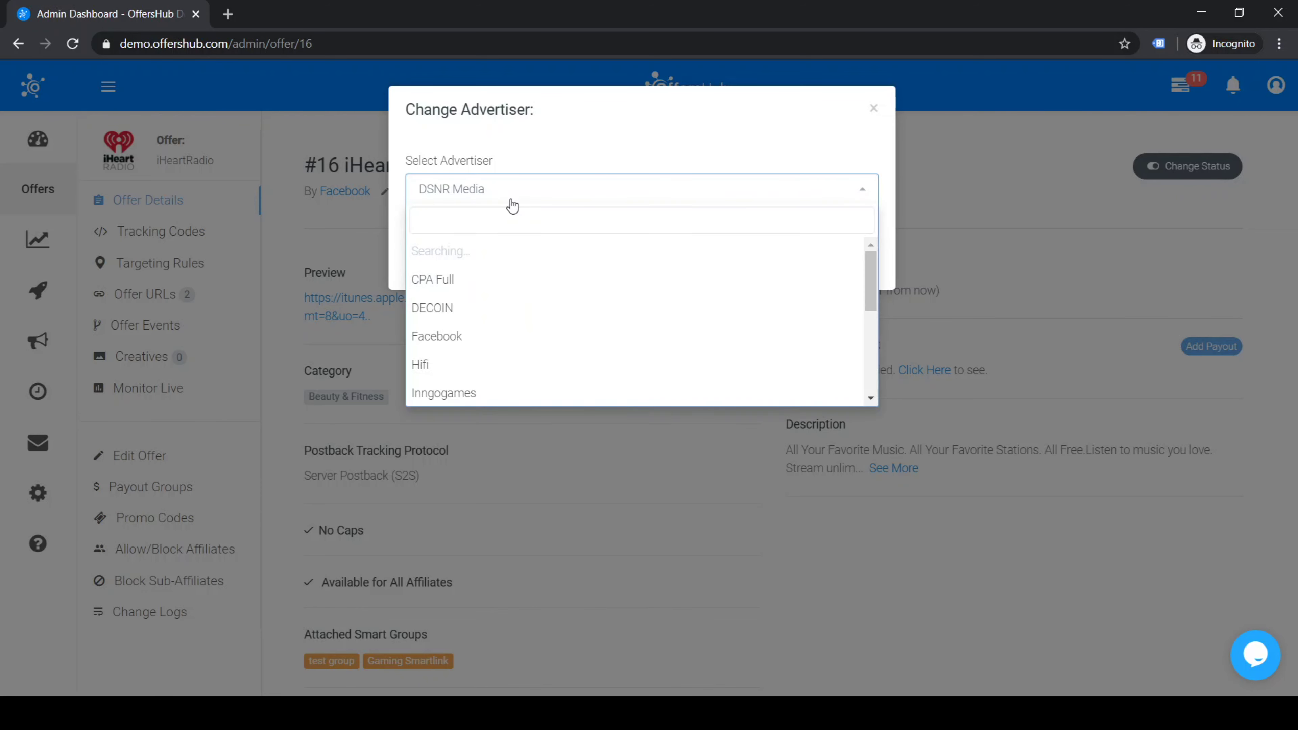
{"action": "left_click", "coordinate": [506, 308]}
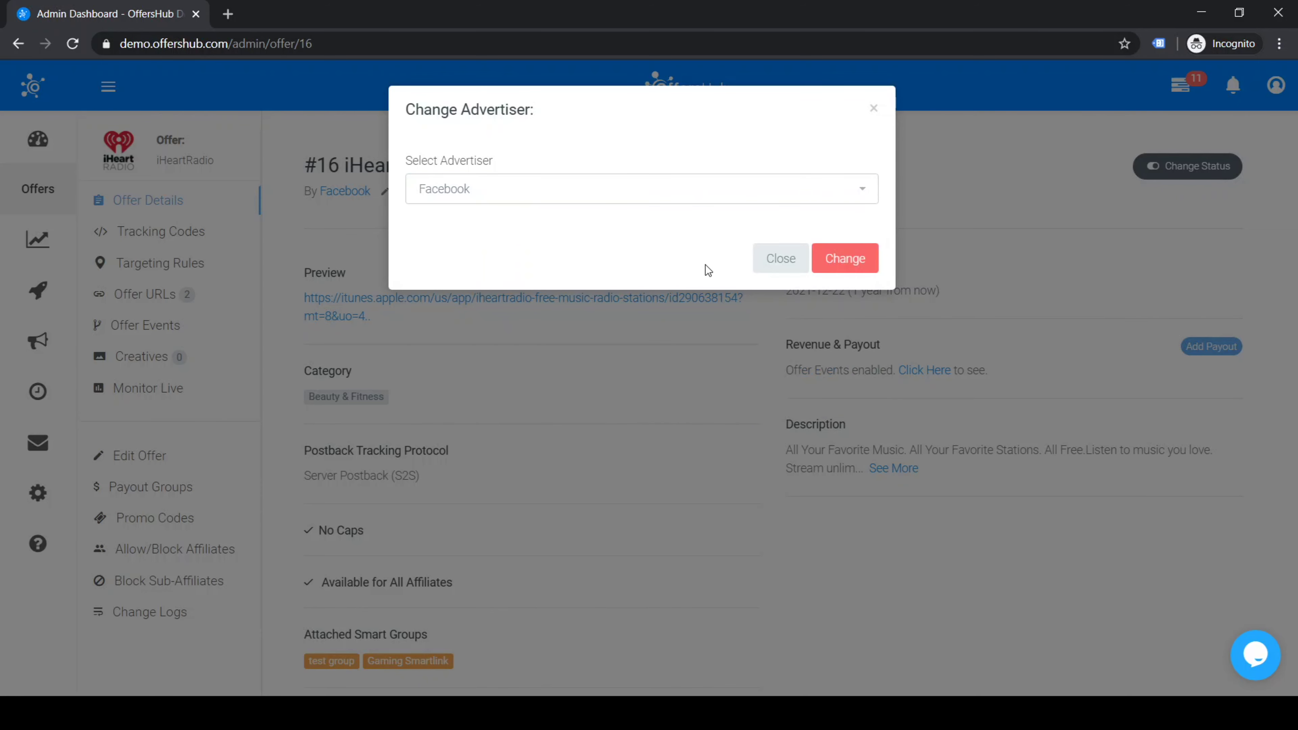
{"action": "left_click", "coordinate": [861, 264]}
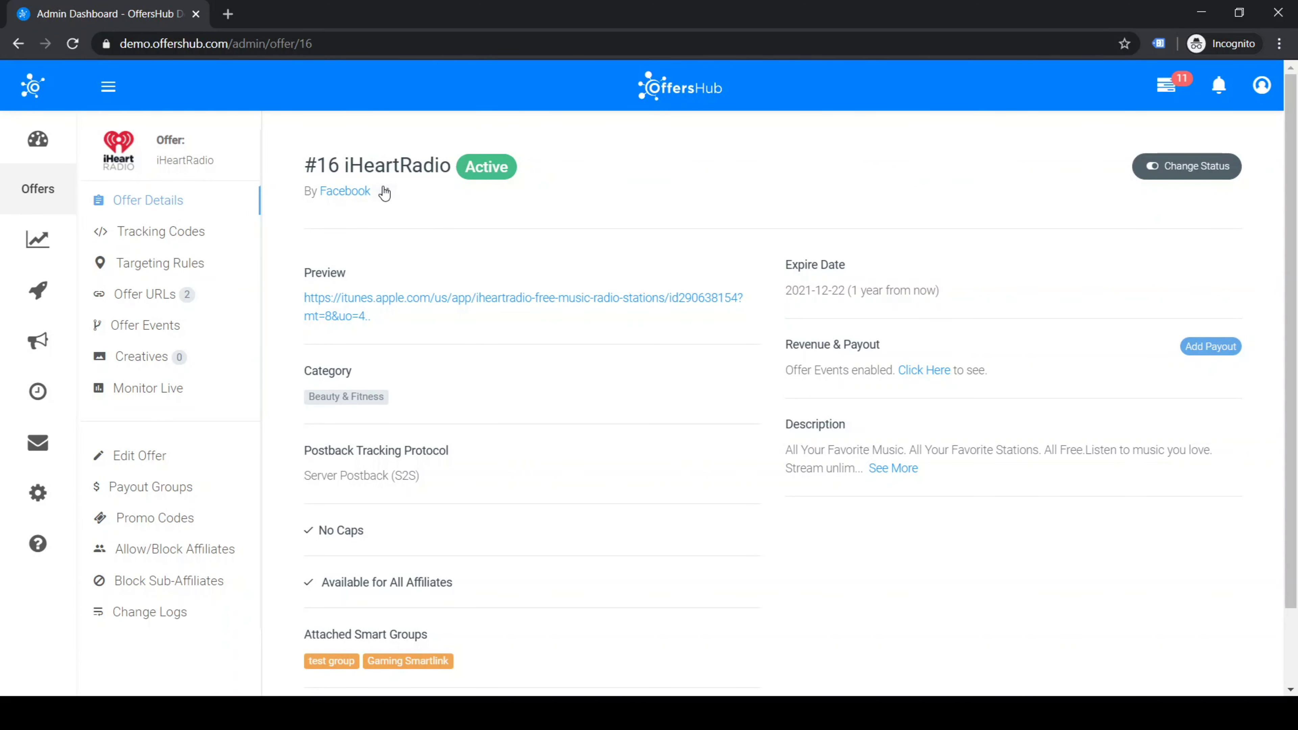
Step: Change the iHeartRadio offer's advertiser to demo and check the advertiser shown under the offer title
{"action": "left_click", "coordinate": [385, 192]}
{"action": "left_click", "coordinate": [530, 179]}
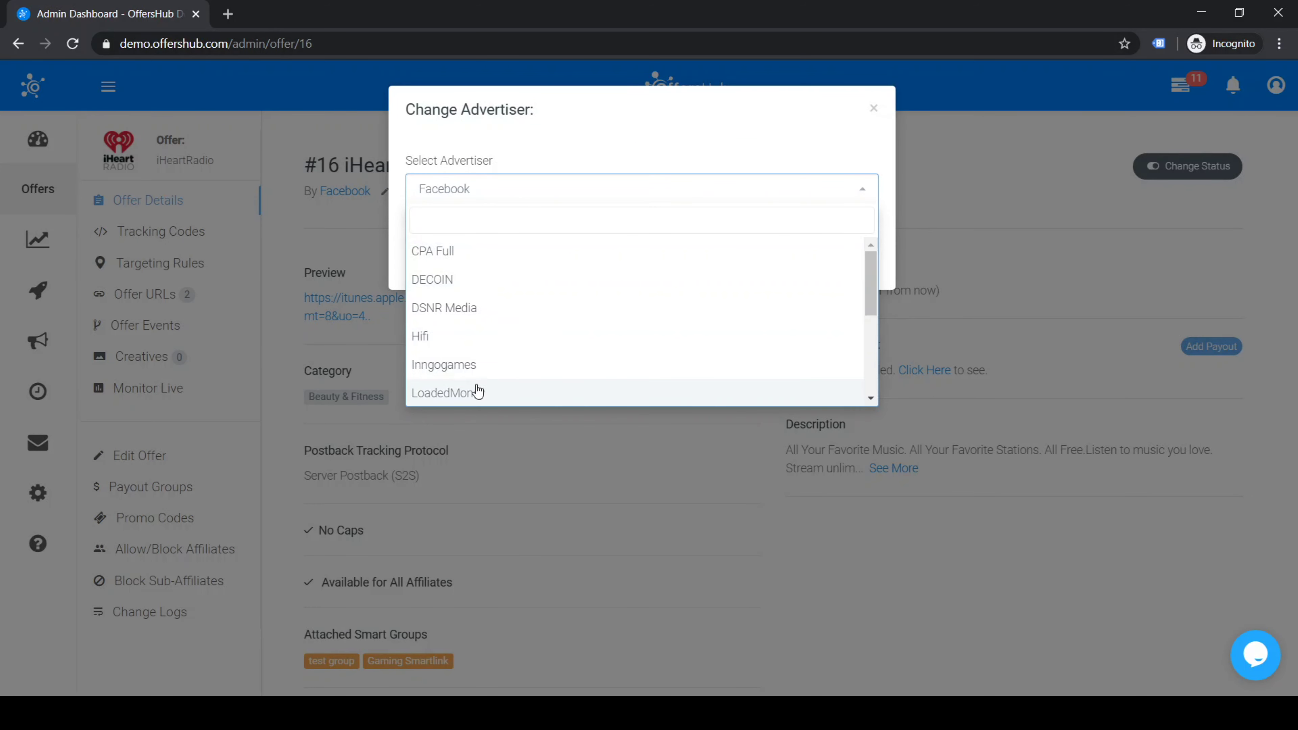
{"action": "scroll", "coordinate": [475, 366], "scroll_direction": "down", "scroll_amount": 2}
{"action": "left_click", "coordinate": [465, 393]}
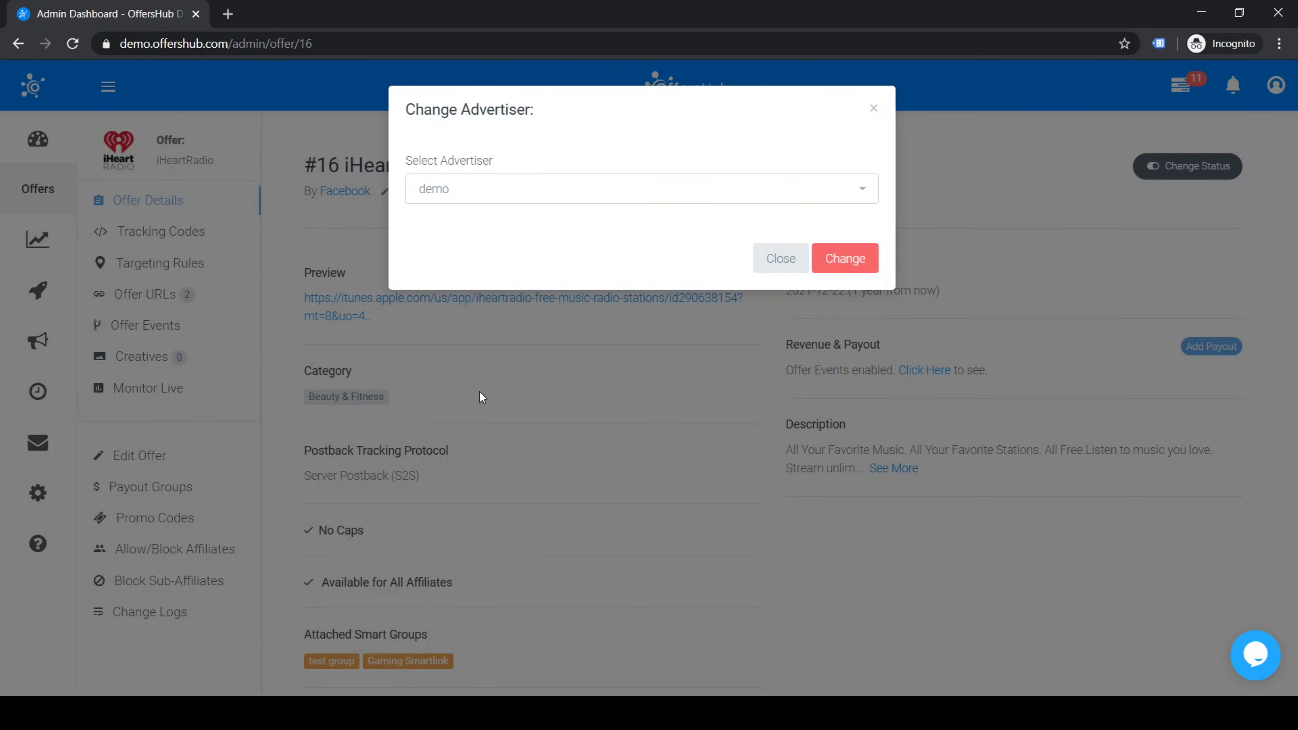
{"action": "left_click", "coordinate": [852, 265]}
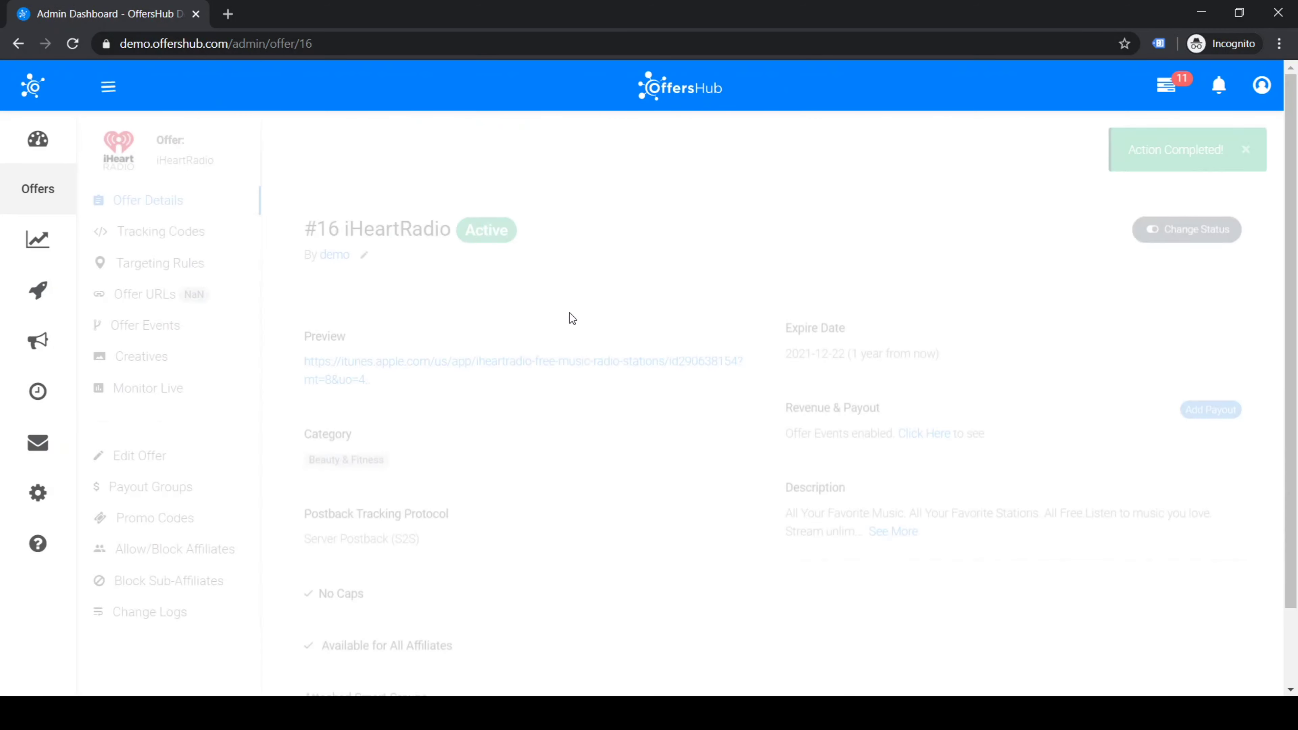
{"action": "left_click_drag", "start_coordinate": [304, 192], "coordinate": [395, 196]}
{"action": "left_click", "coordinate": [396, 197]}
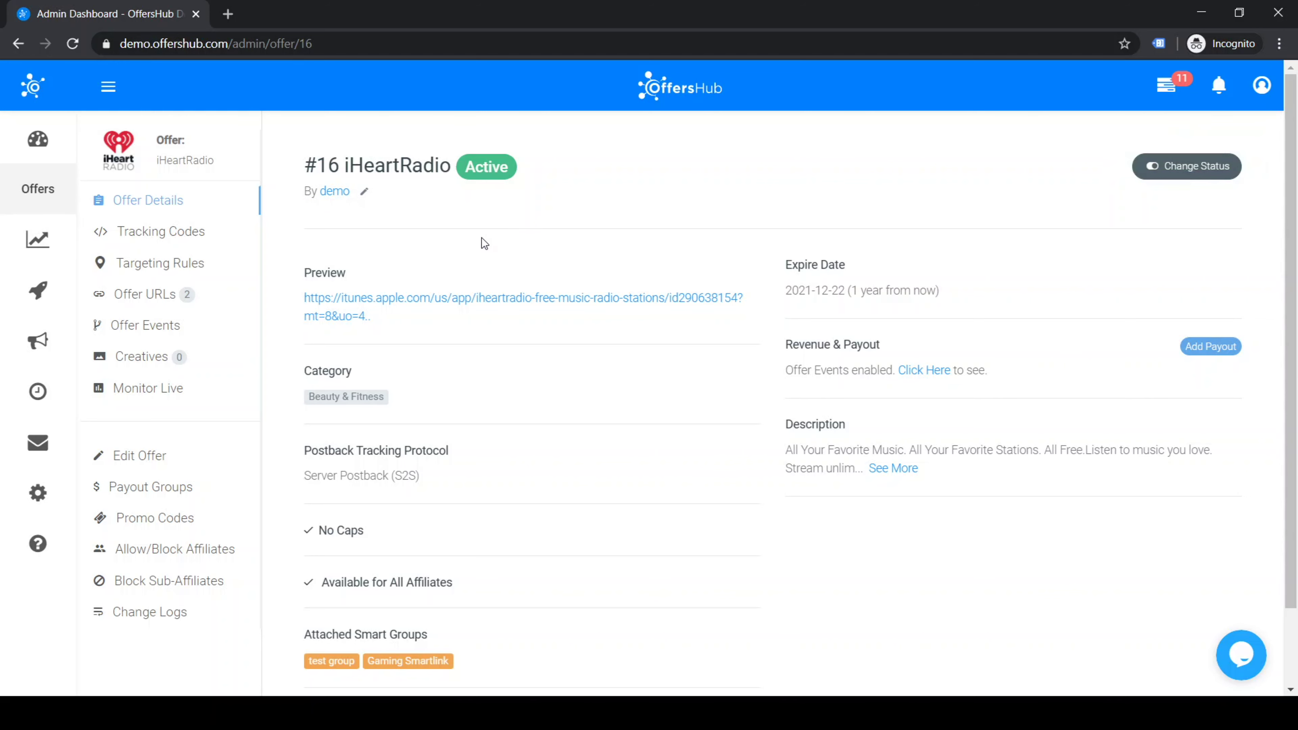
Step: Open the iHeartRadio offer for editing
{"action": "left_click", "coordinate": [167, 459]}
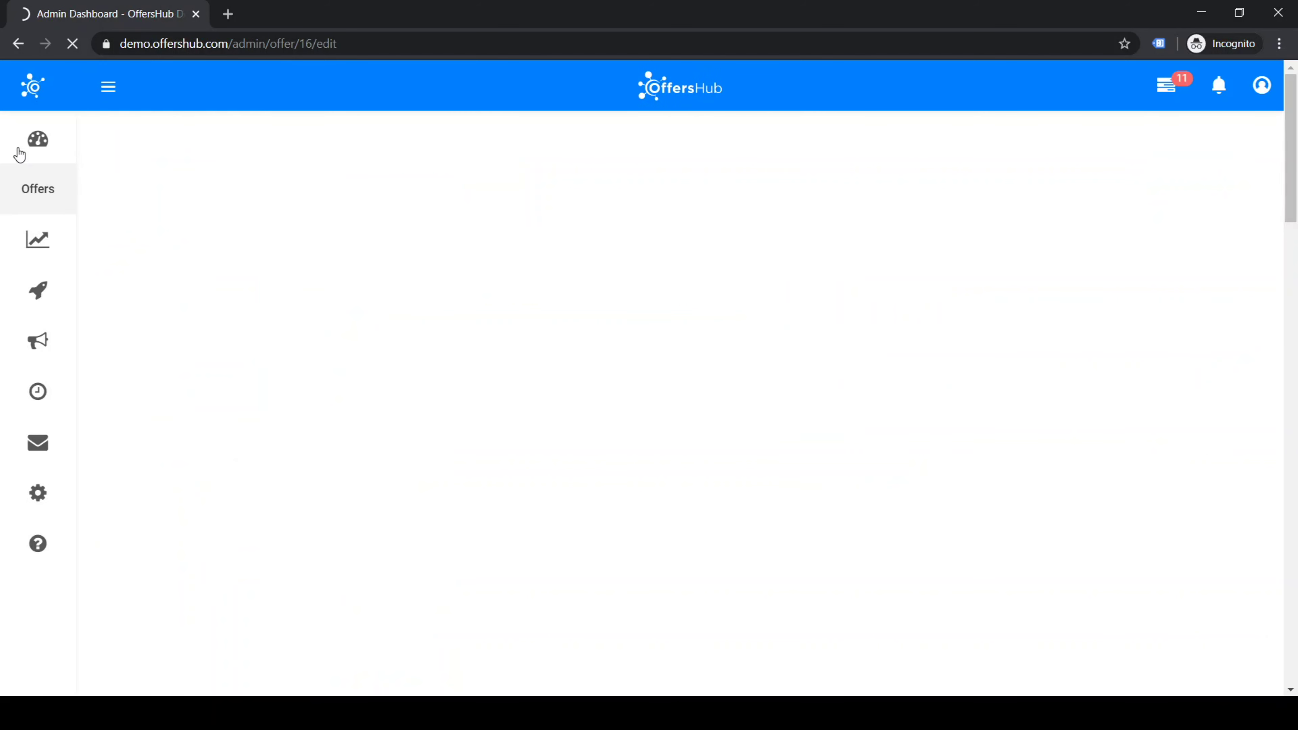
{"action": "left_click", "coordinate": [18, 43]}
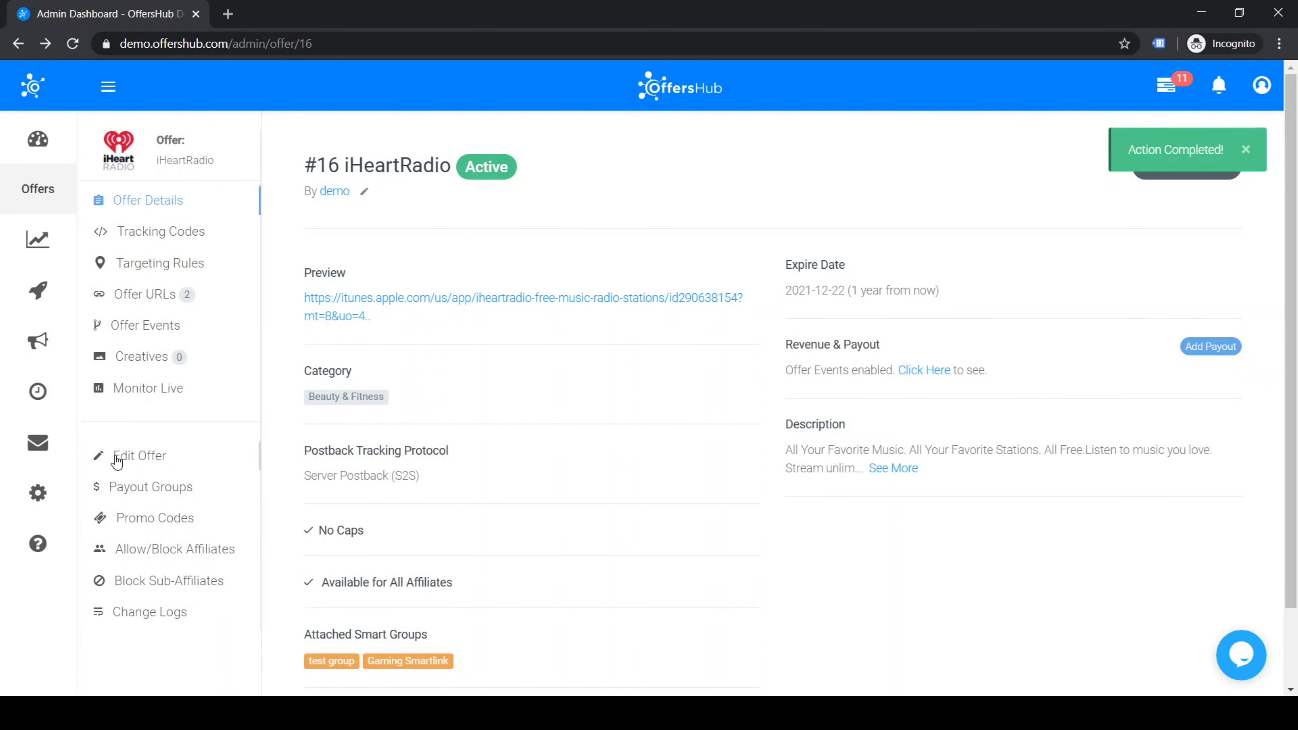
{"action": "left_click", "coordinate": [137, 461]}
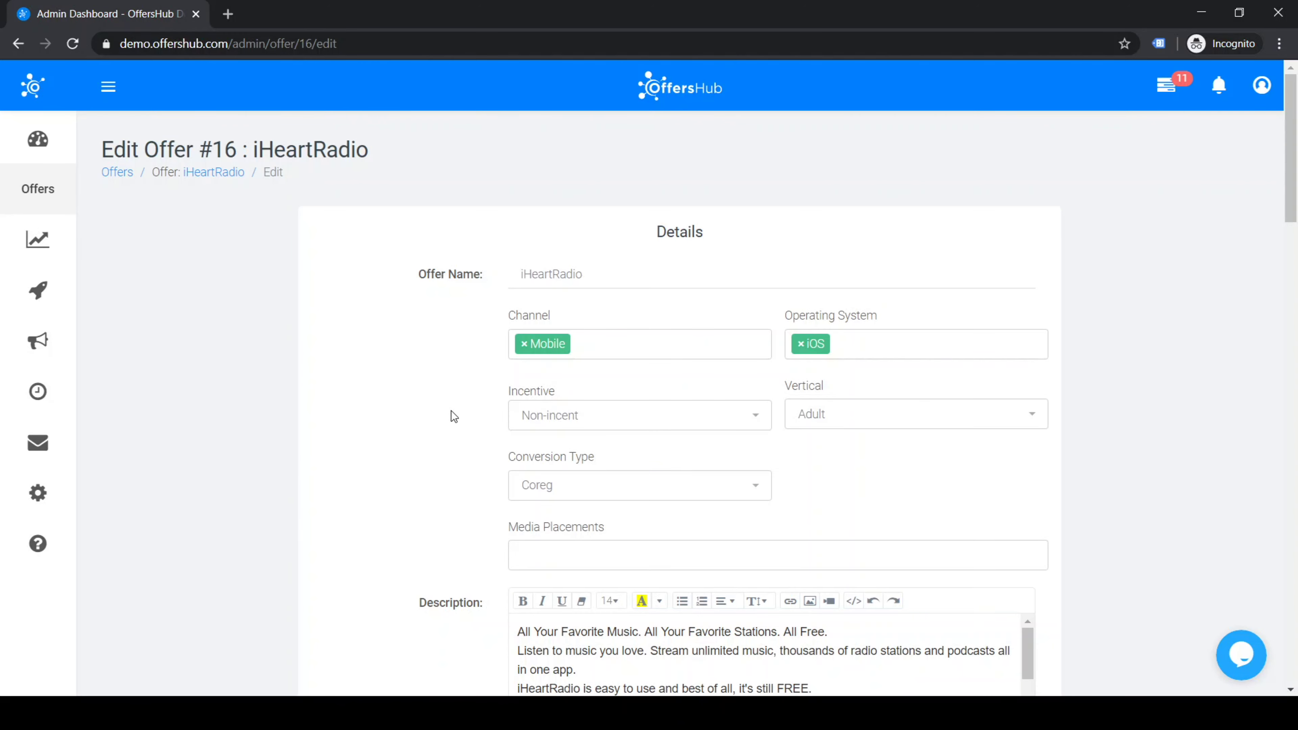
Step: Examine the offer's editable sections, from Details, tracking protocol and links through payout types, targeting rules, access and notes
{"action": "scroll", "coordinate": [451, 411], "scroll_direction": "down", "scroll_amount": 10}
{"action": "scroll", "coordinate": [451, 411], "scroll_direction": "down", "scroll_amount": 20}
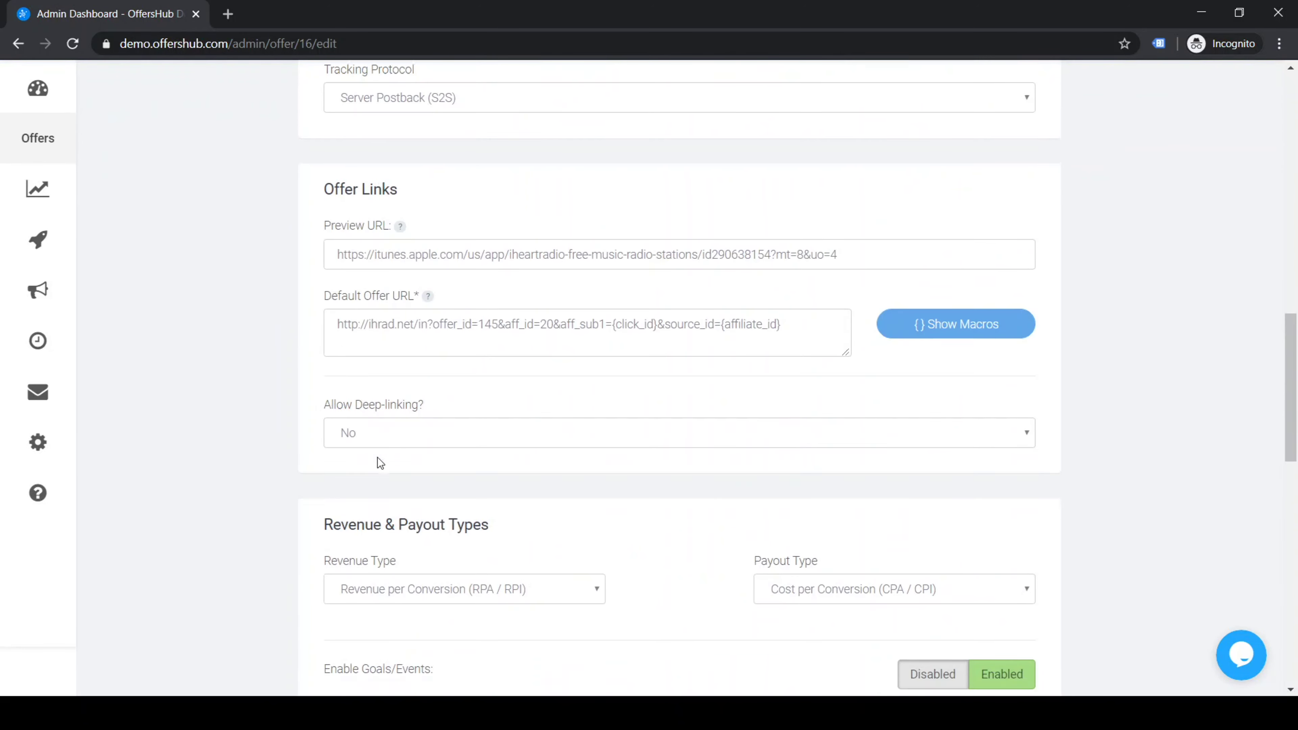
{"action": "scroll", "coordinate": [408, 490], "scroll_direction": "up", "scroll_amount": 20}
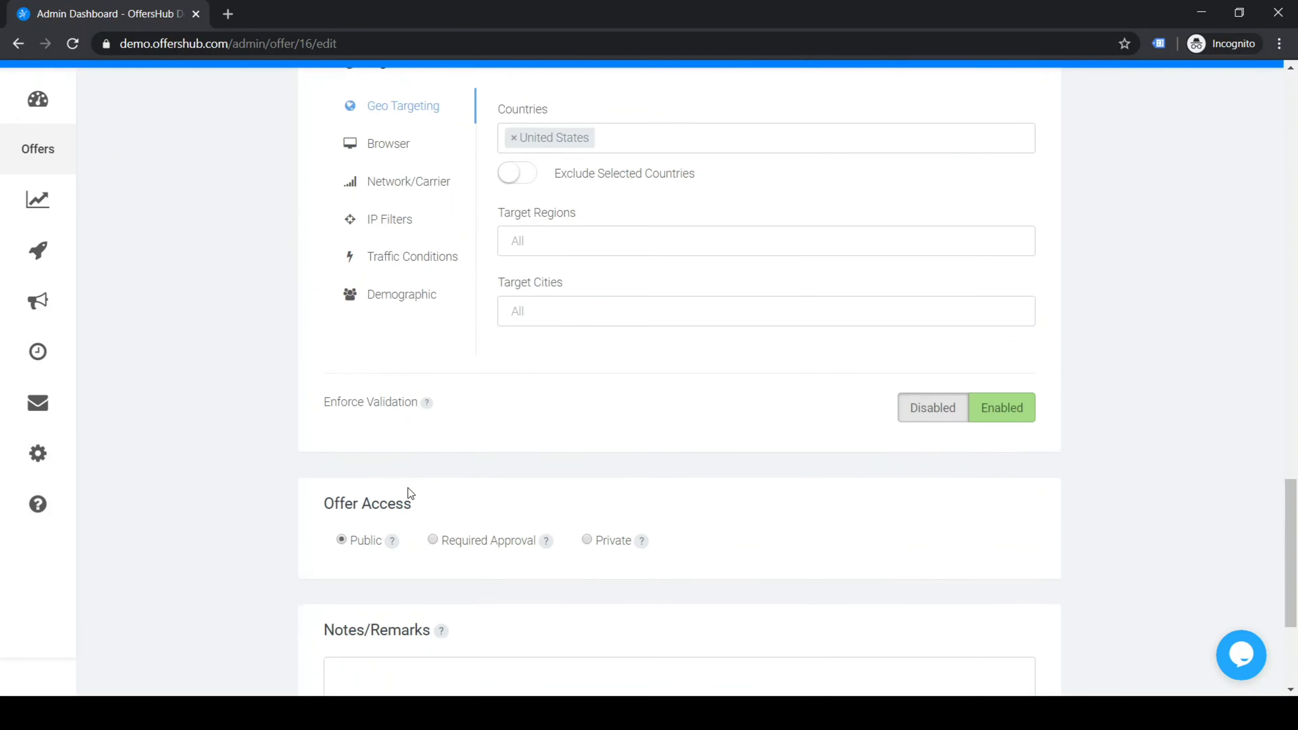
{"action": "scroll", "coordinate": [408, 490], "scroll_direction": "down", "scroll_amount": 20}
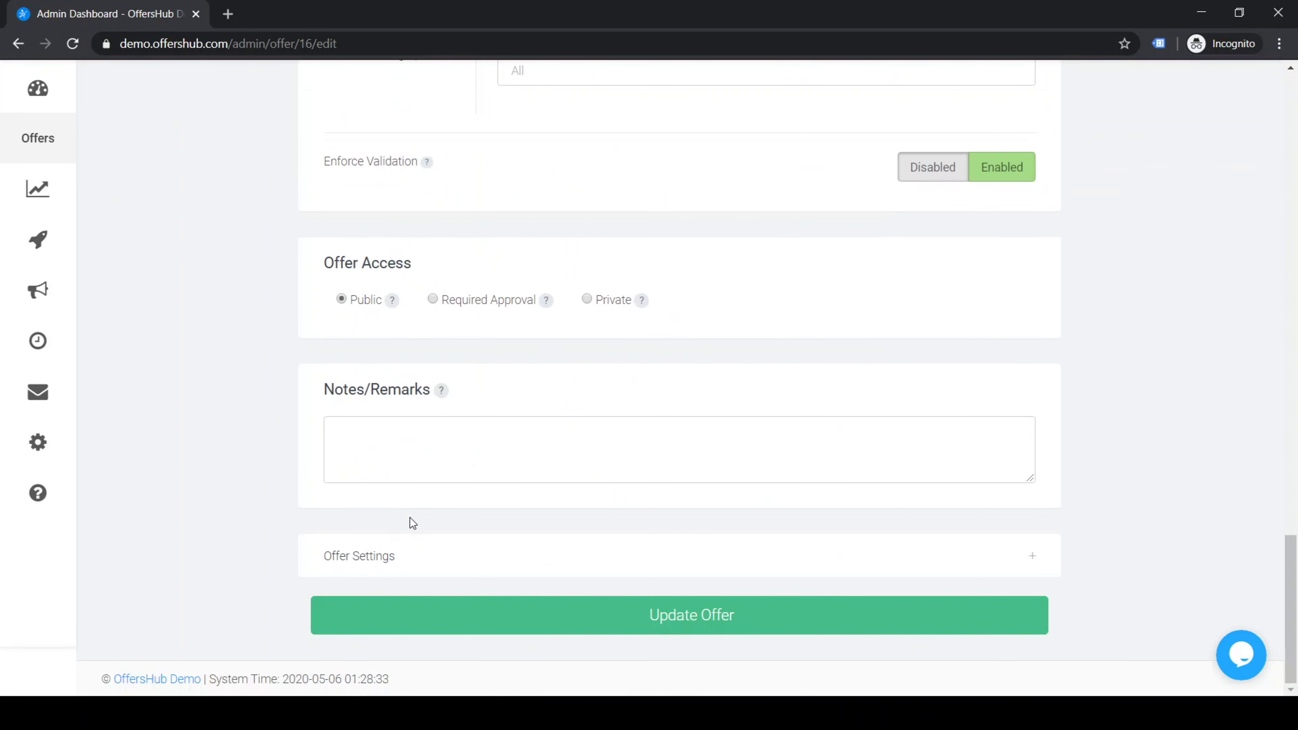
{"action": "scroll", "coordinate": [412, 518], "scroll_direction": "up", "scroll_amount": 12}
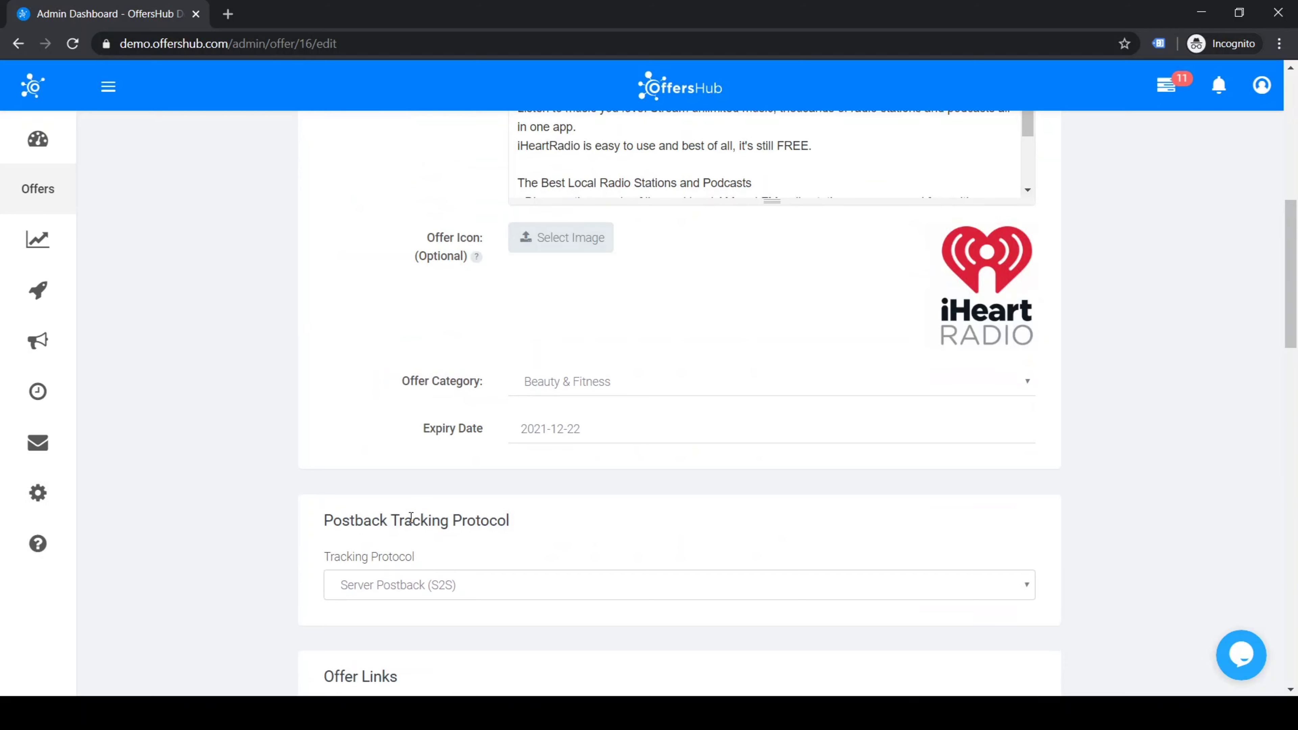
{"action": "scroll", "coordinate": [411, 518], "scroll_direction": "up", "scroll_amount": 10}
{"action": "scroll", "coordinate": [438, 501], "scroll_direction": "down", "scroll_amount": 10}
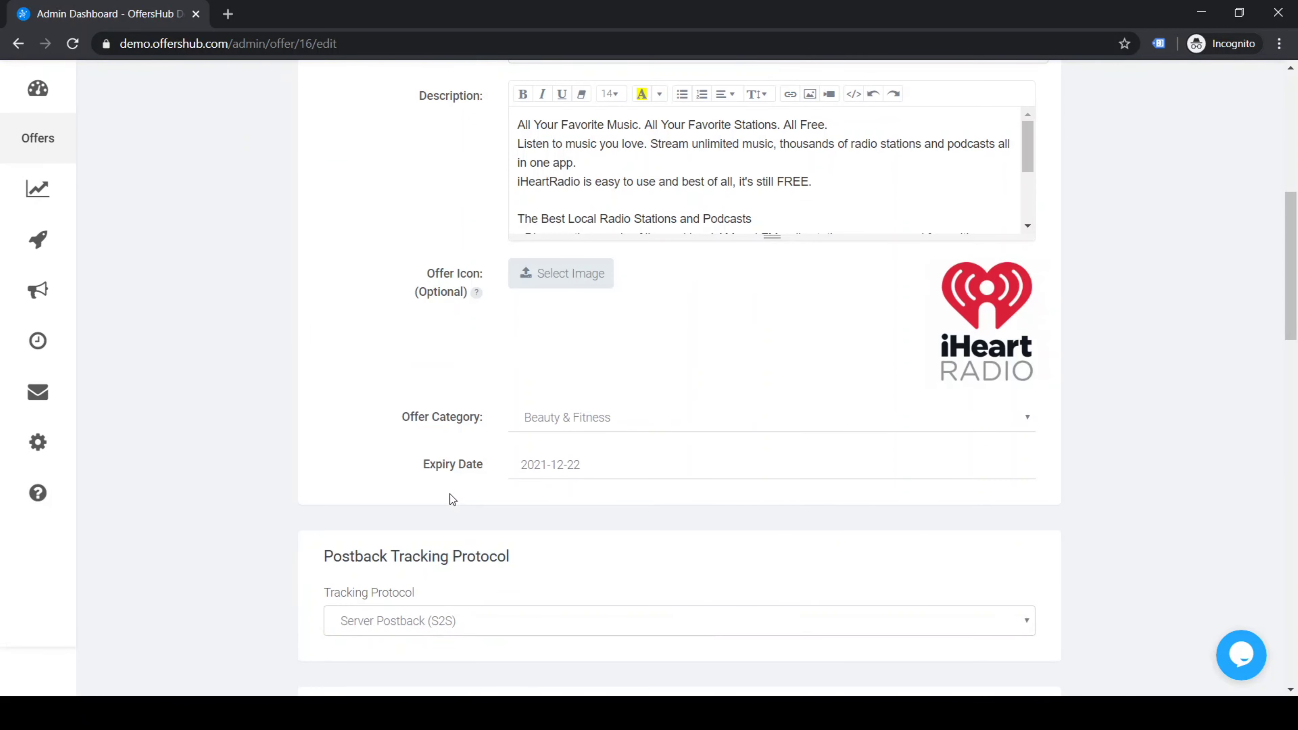
{"action": "scroll", "coordinate": [451, 496], "scroll_direction": "up", "scroll_amount": 10}
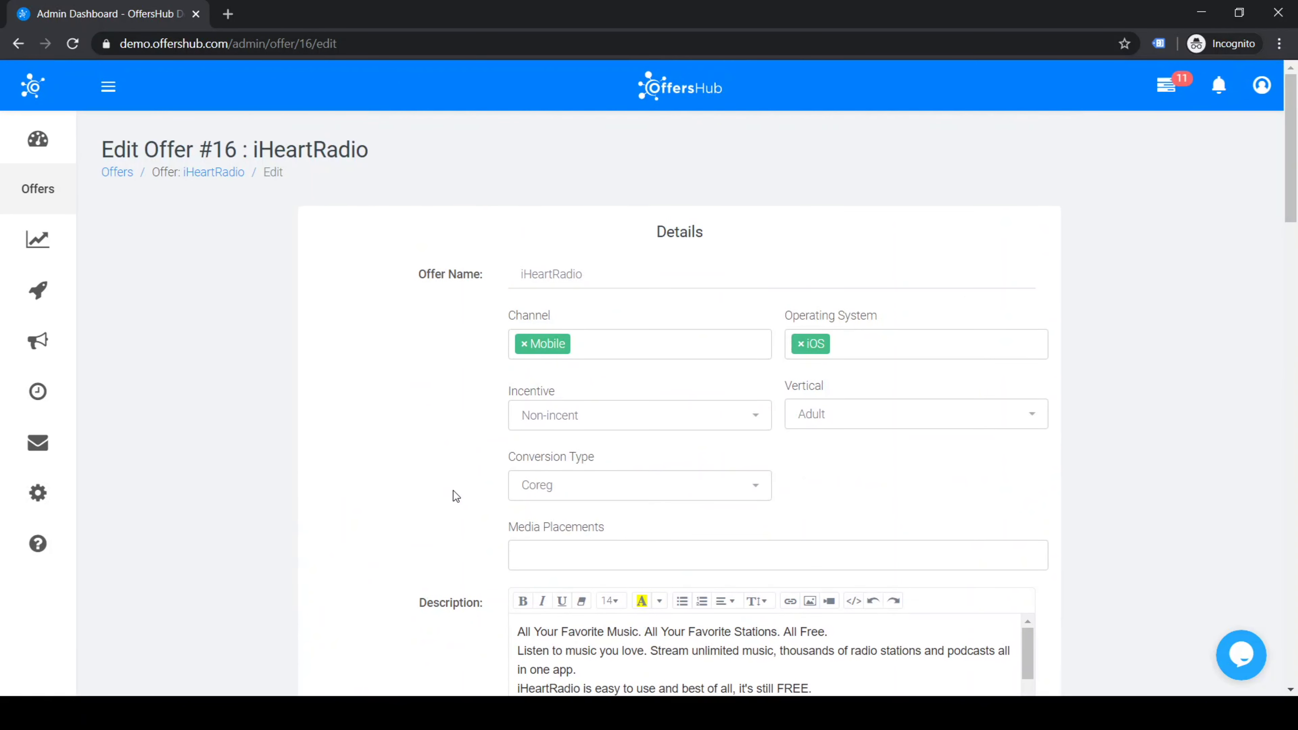
{"action": "scroll", "coordinate": [466, 552], "scroll_direction": "down", "scroll_amount": 10}
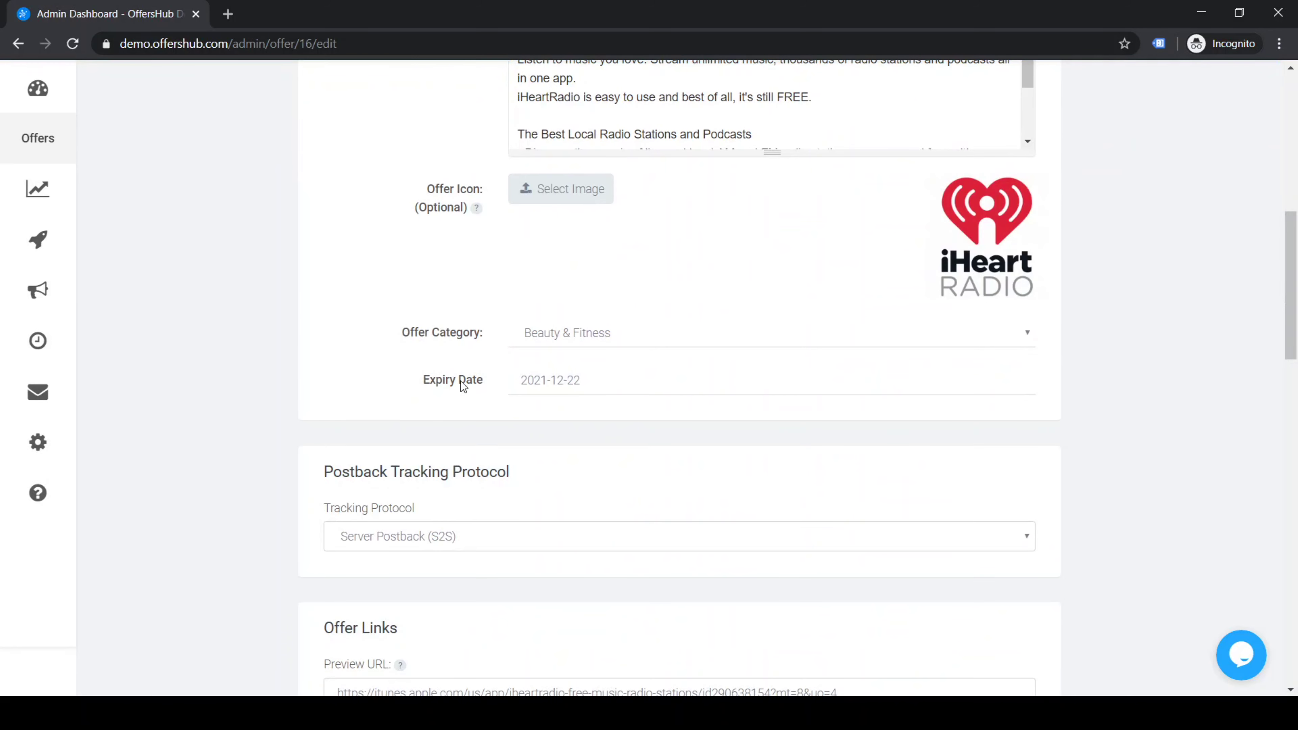
{"action": "scroll", "coordinate": [450, 511], "scroll_direction": "down", "scroll_amount": 4}
{"action": "scroll", "coordinate": [446, 521], "scroll_direction": "down", "scroll_amount": 8}
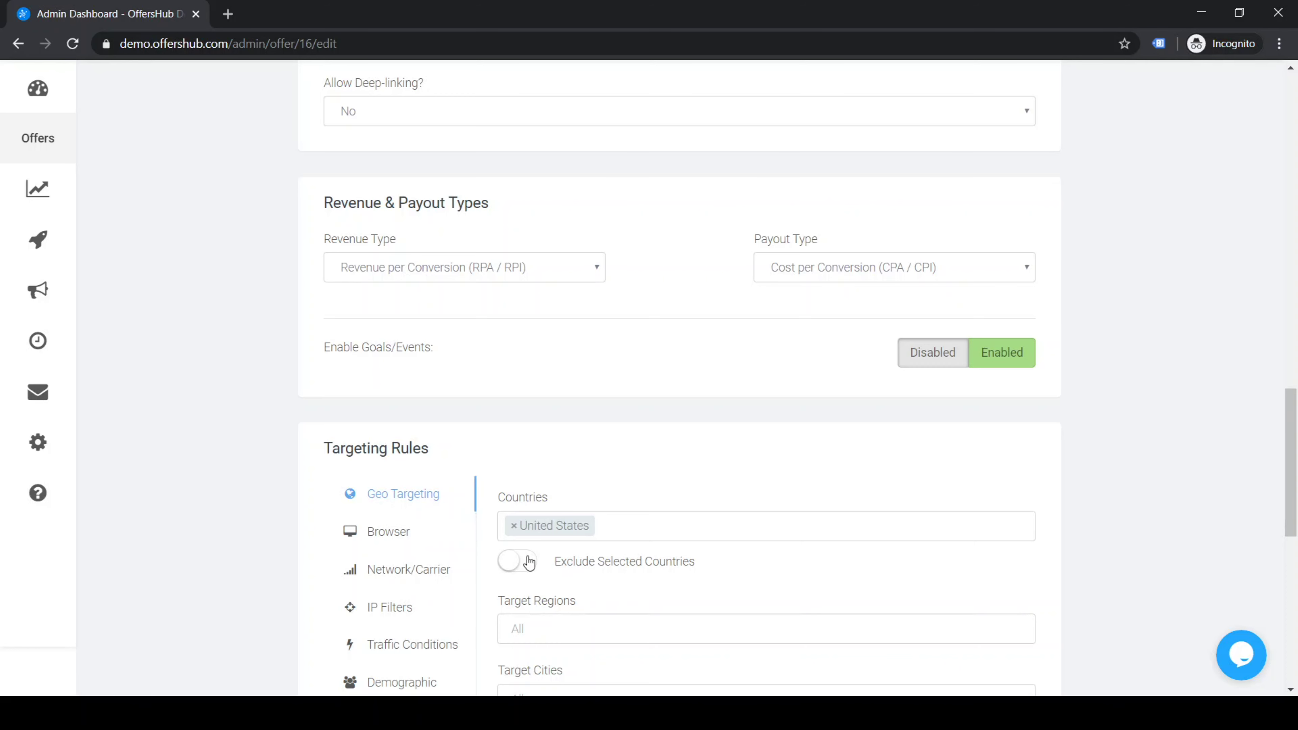
{"action": "scroll", "coordinate": [414, 598], "scroll_direction": "down", "scroll_amount": 10}
{"action": "scroll", "coordinate": [413, 604], "scroll_direction": "down", "scroll_amount": 1}
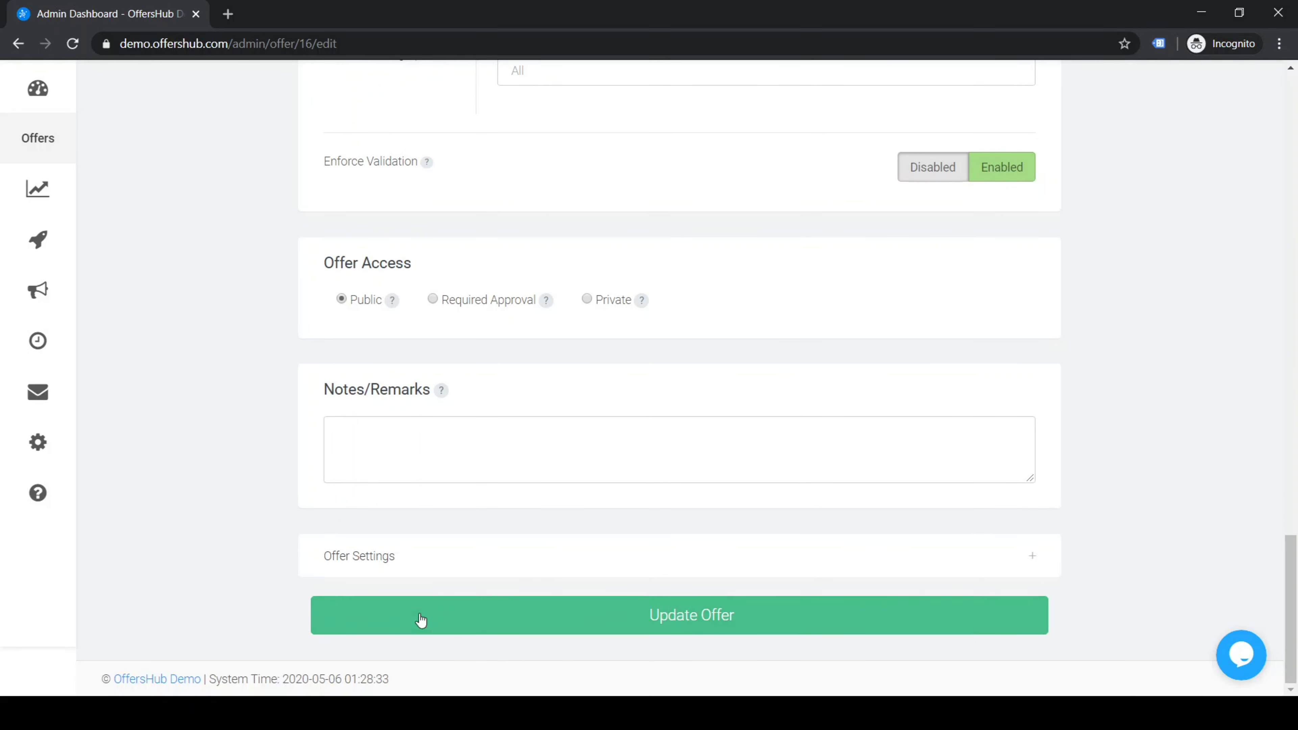
Step: Submit the iHeartRadio offer's edit form to update the offer
{"action": "left_click", "coordinate": [679, 621]}
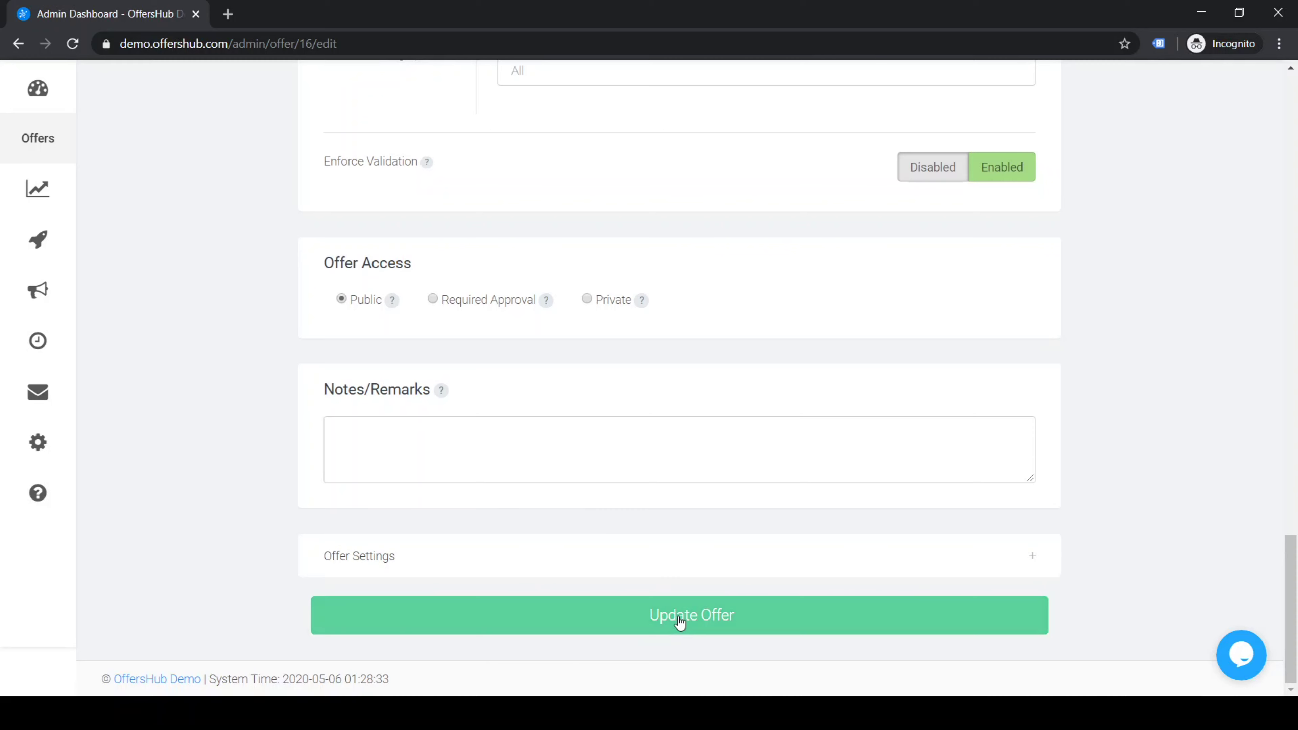
{"action": "left_click", "coordinate": [679, 621]}
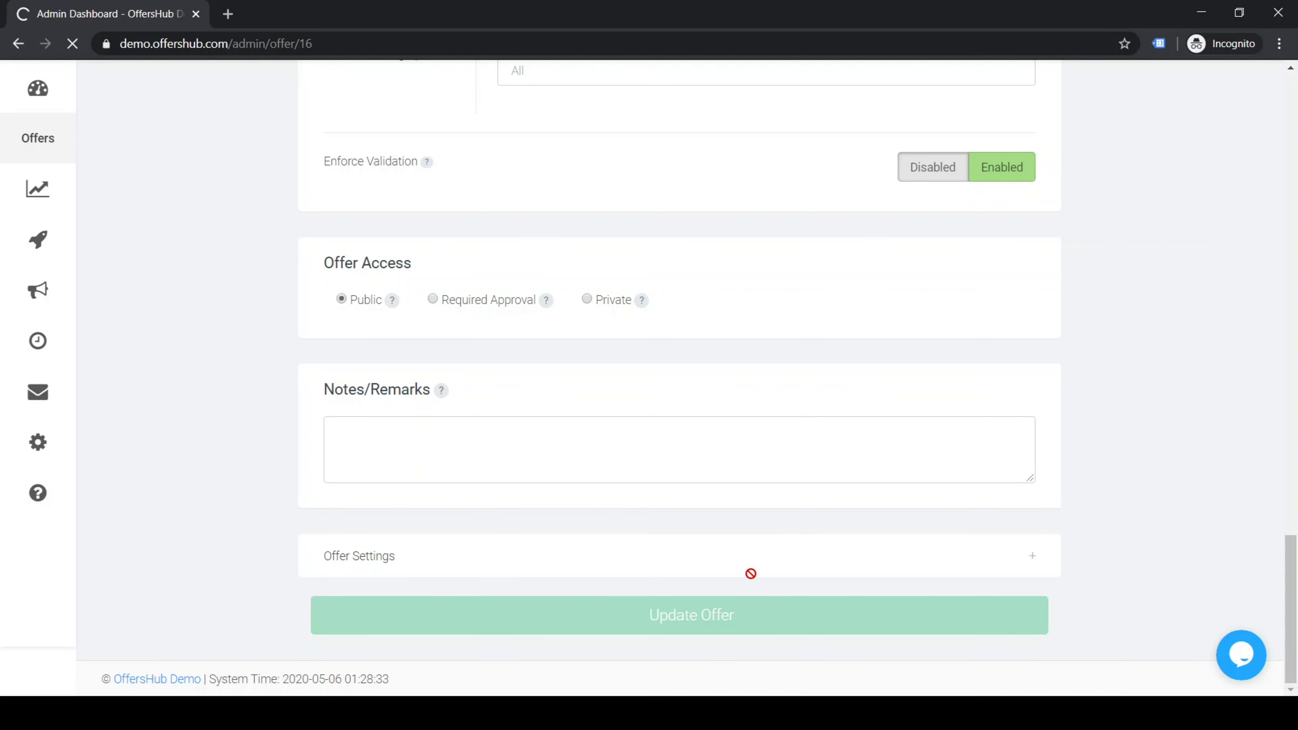
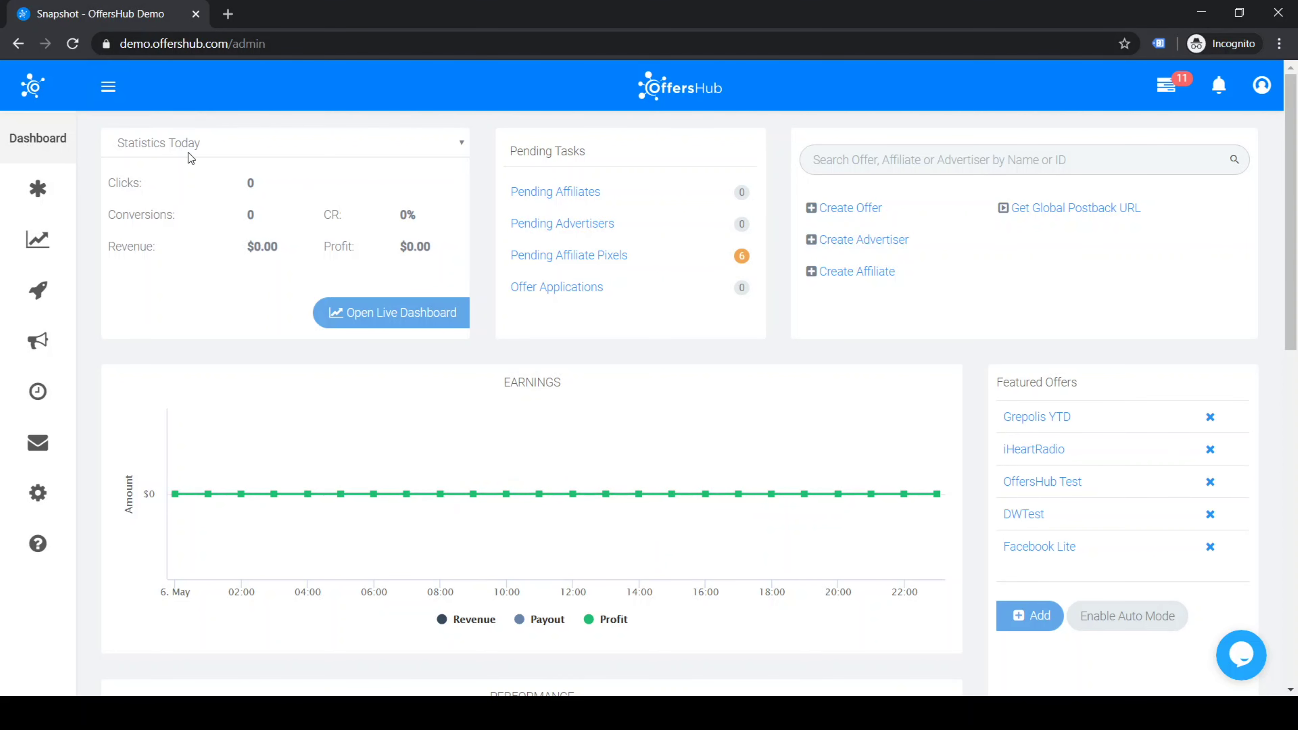
Step: Delete the OffersHub Test custom payout rule from the Demo affiliate's offer payouts
{"action": "mouse_move", "coordinate": [49, 304]}
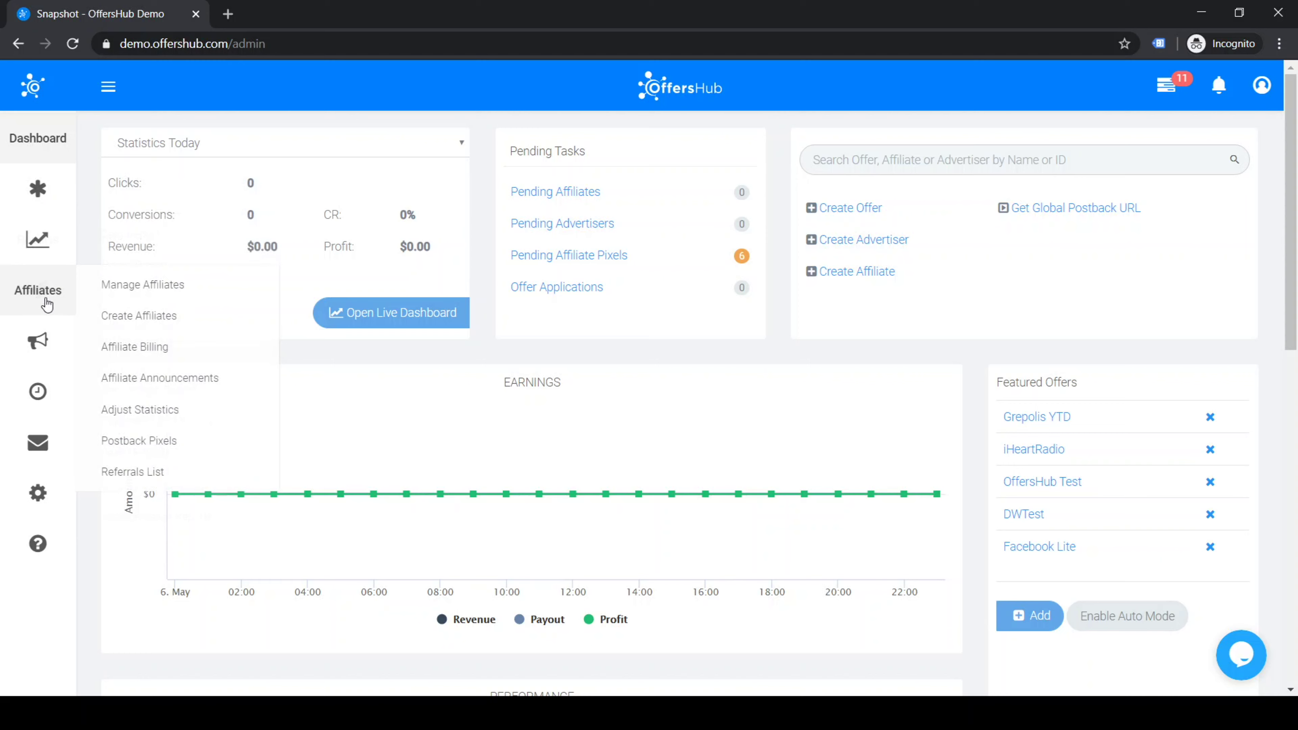
{"action": "left_click", "coordinate": [185, 288]}
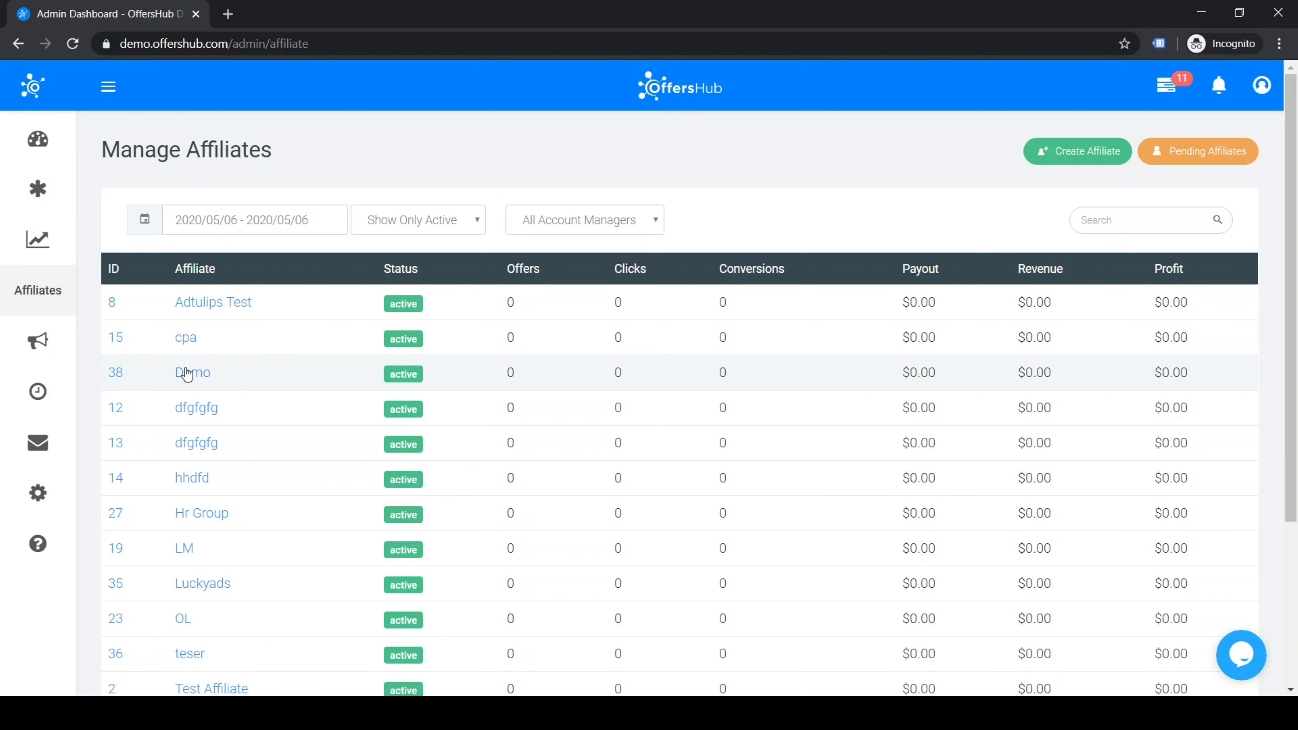
{"action": "left_click", "coordinate": [186, 374]}
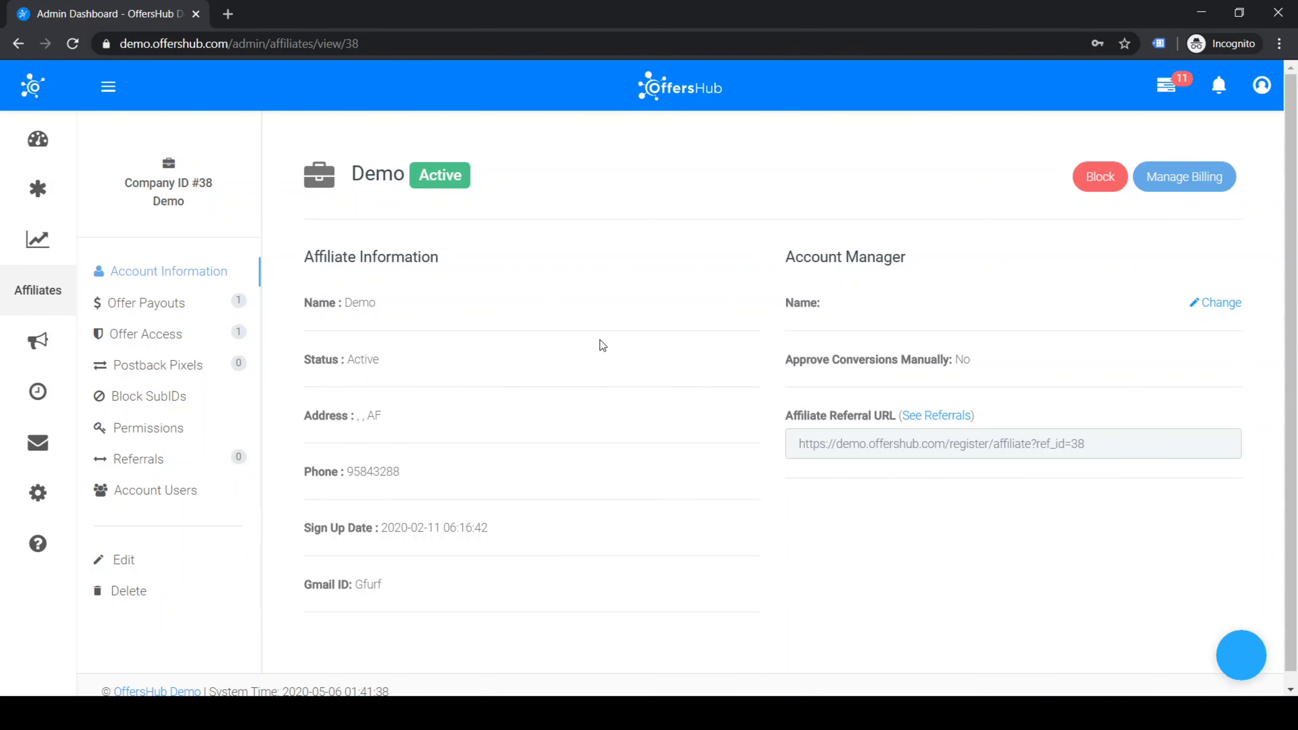
{"action": "left_click", "coordinate": [146, 314]}
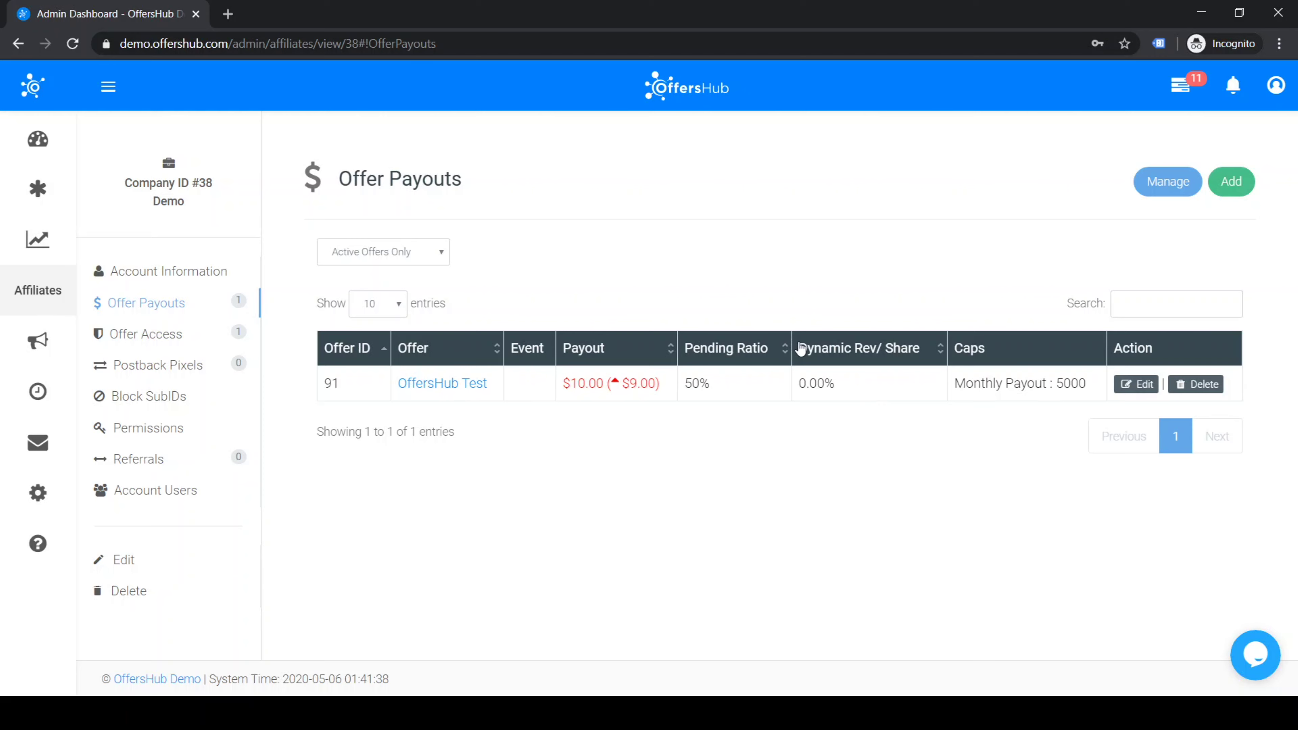
{"action": "left_click", "coordinate": [1196, 384]}
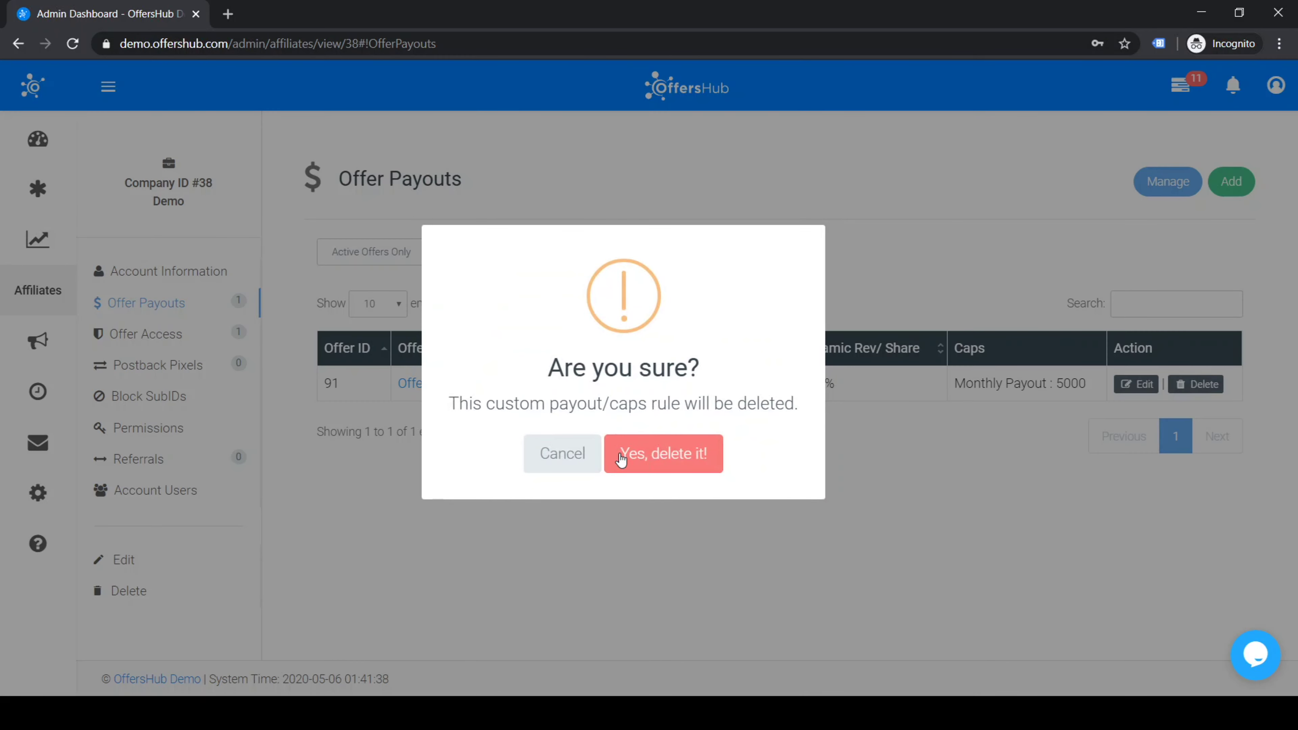
{"action": "left_click", "coordinate": [642, 461]}
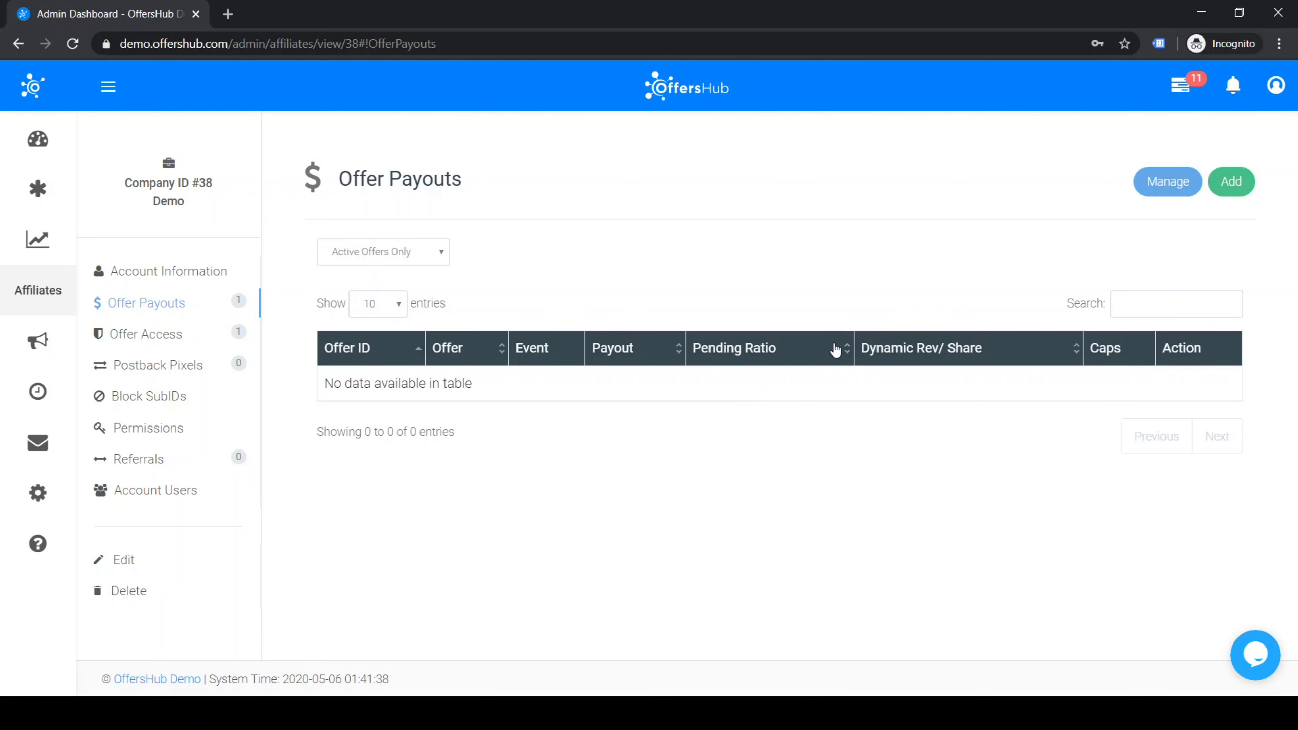
Step: Start a new custom payout and caps rule for the Demo affiliate with OffersHub Test as the offer
{"action": "left_click", "coordinate": [1236, 192]}
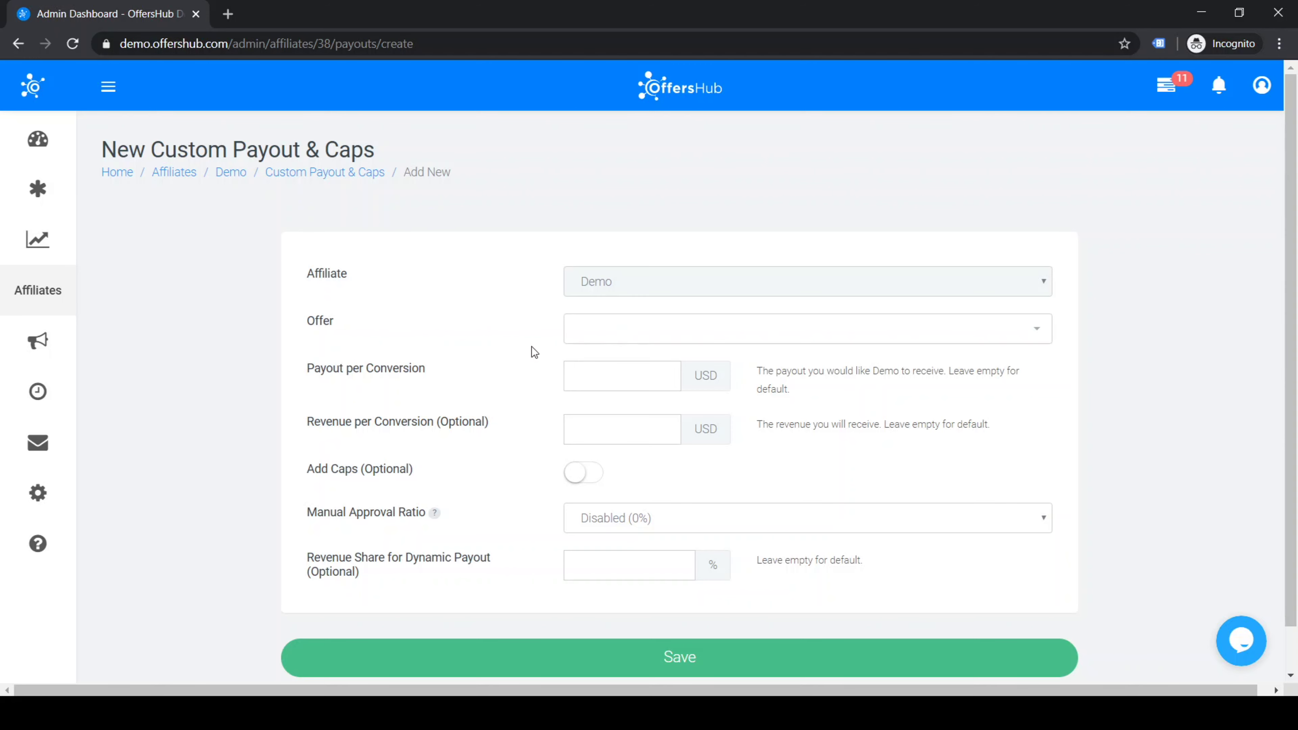
{"action": "left_click", "coordinate": [632, 340]}
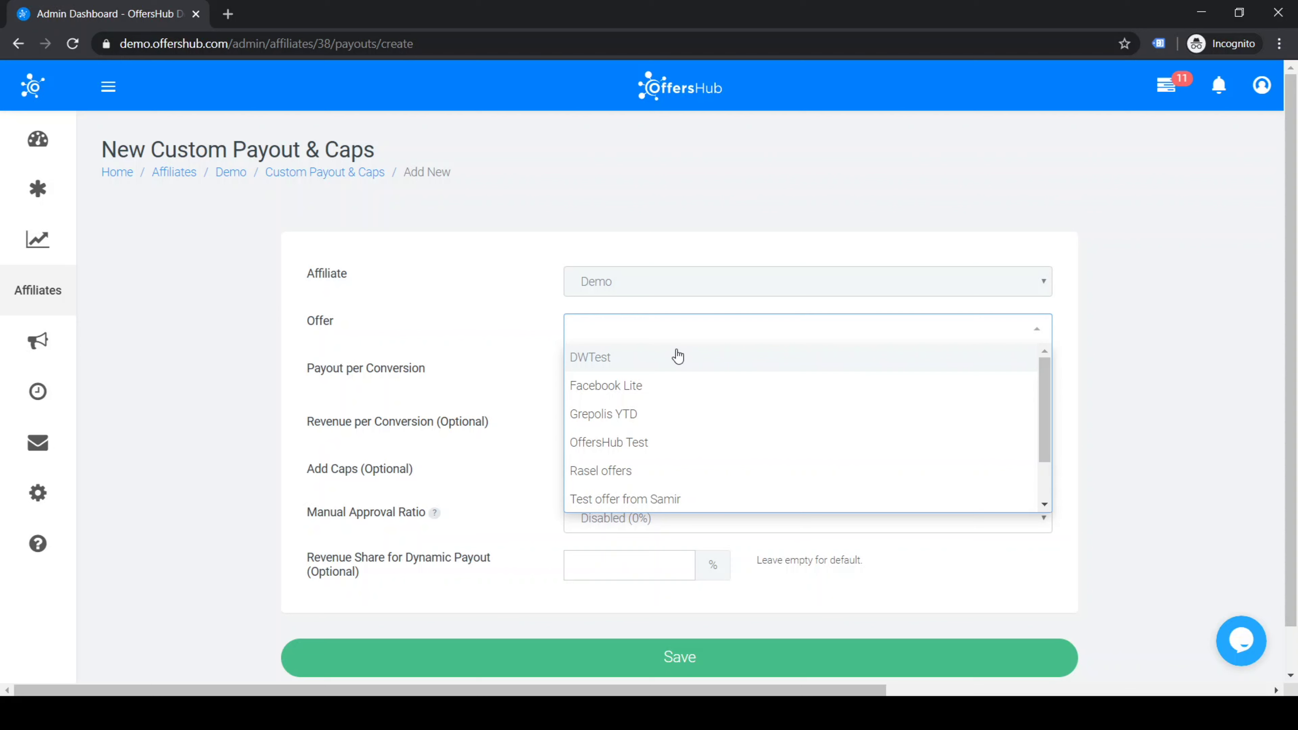
{"action": "left_click", "coordinate": [645, 385]}
{"action": "left_click", "coordinate": [647, 332]}
{"action": "scroll", "coordinate": [645, 419], "scroll_direction": "down", "scroll_amount": 1}
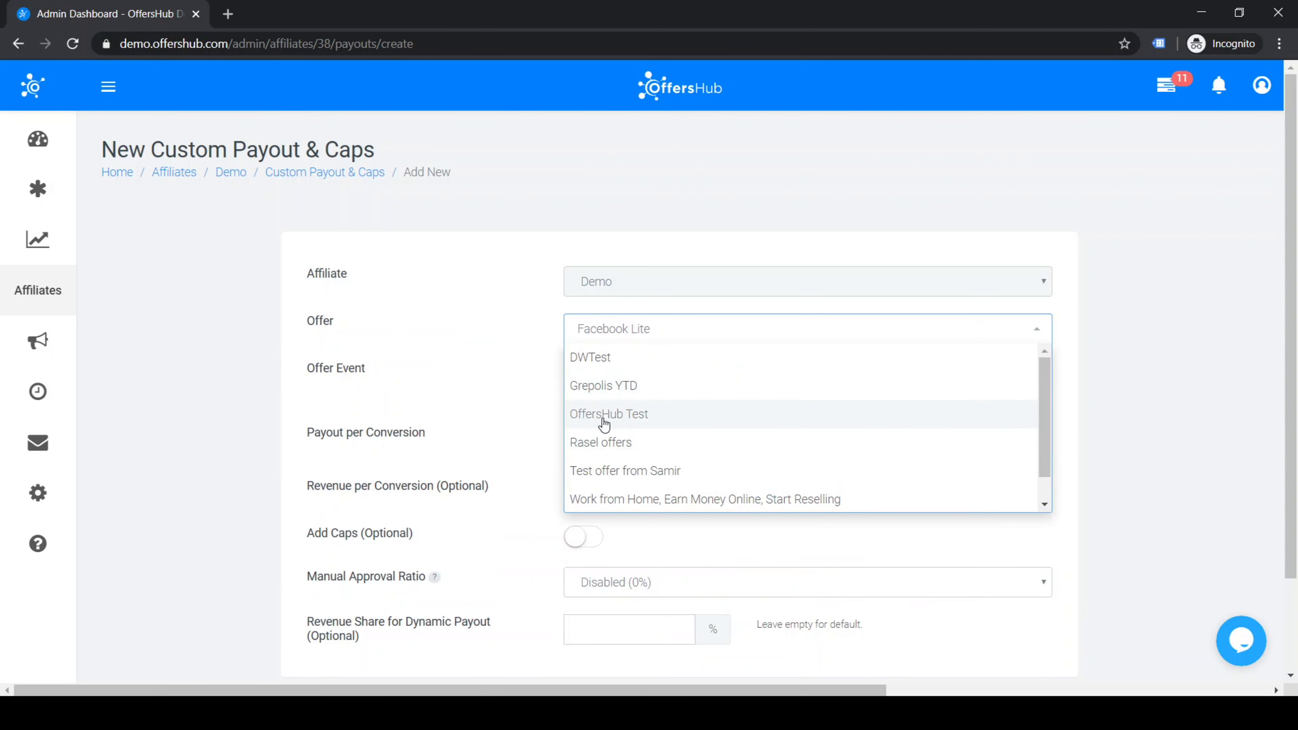
{"action": "left_click", "coordinate": [660, 412]}
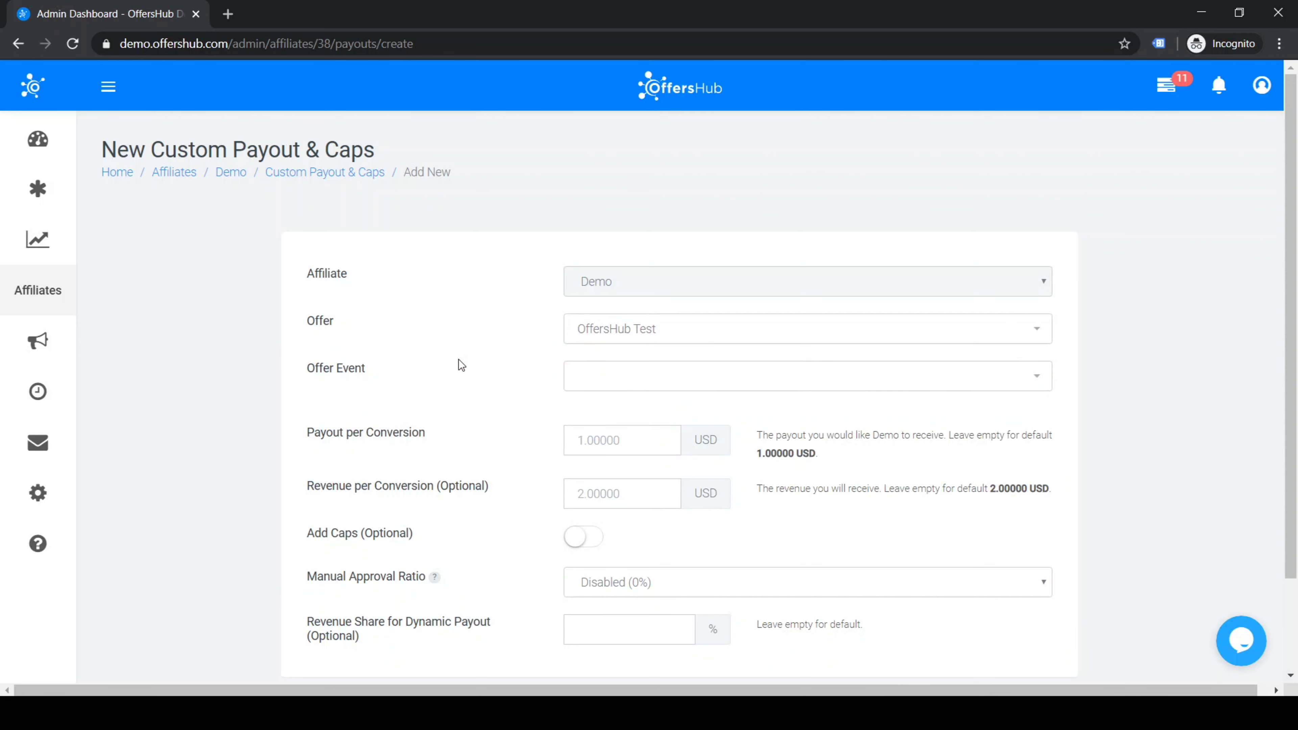
Step: Set the rule's offer event to new signup (ID #2) and the payout per conversion to 2 USD
{"action": "left_click", "coordinate": [635, 391]}
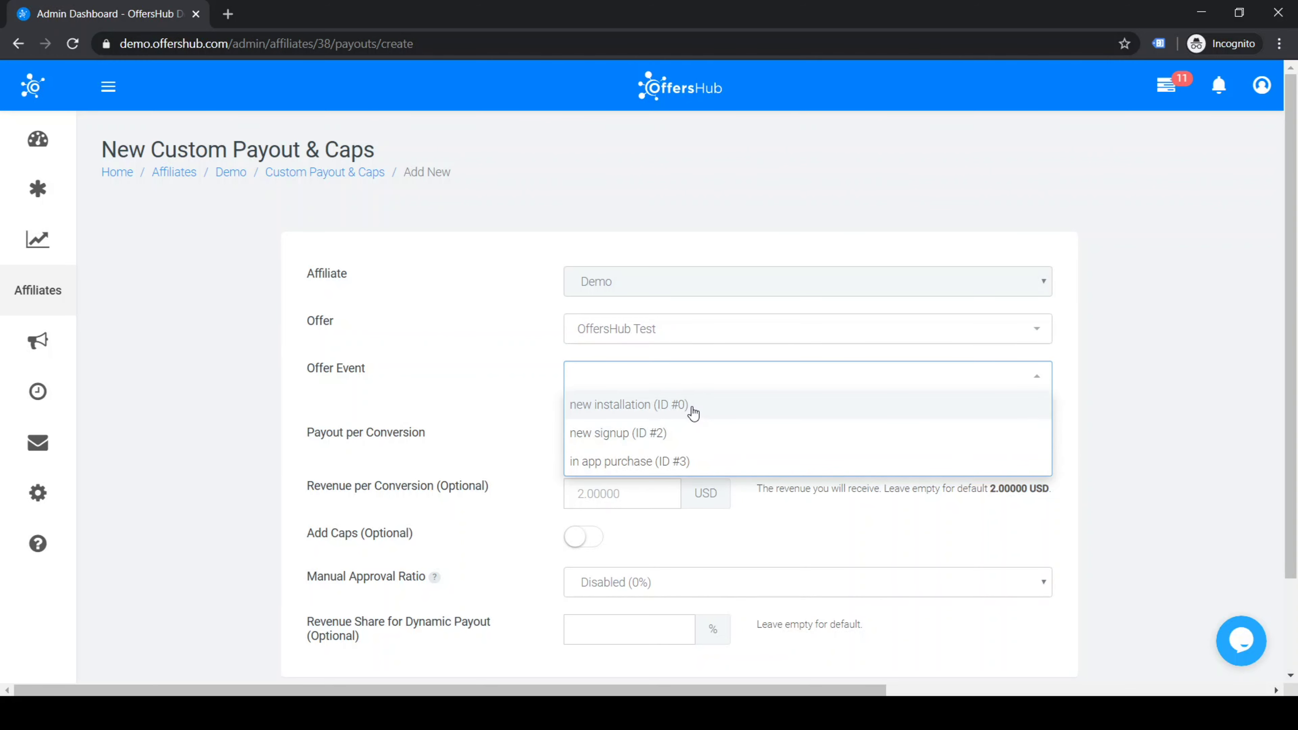
{"action": "left_click", "coordinate": [677, 432]}
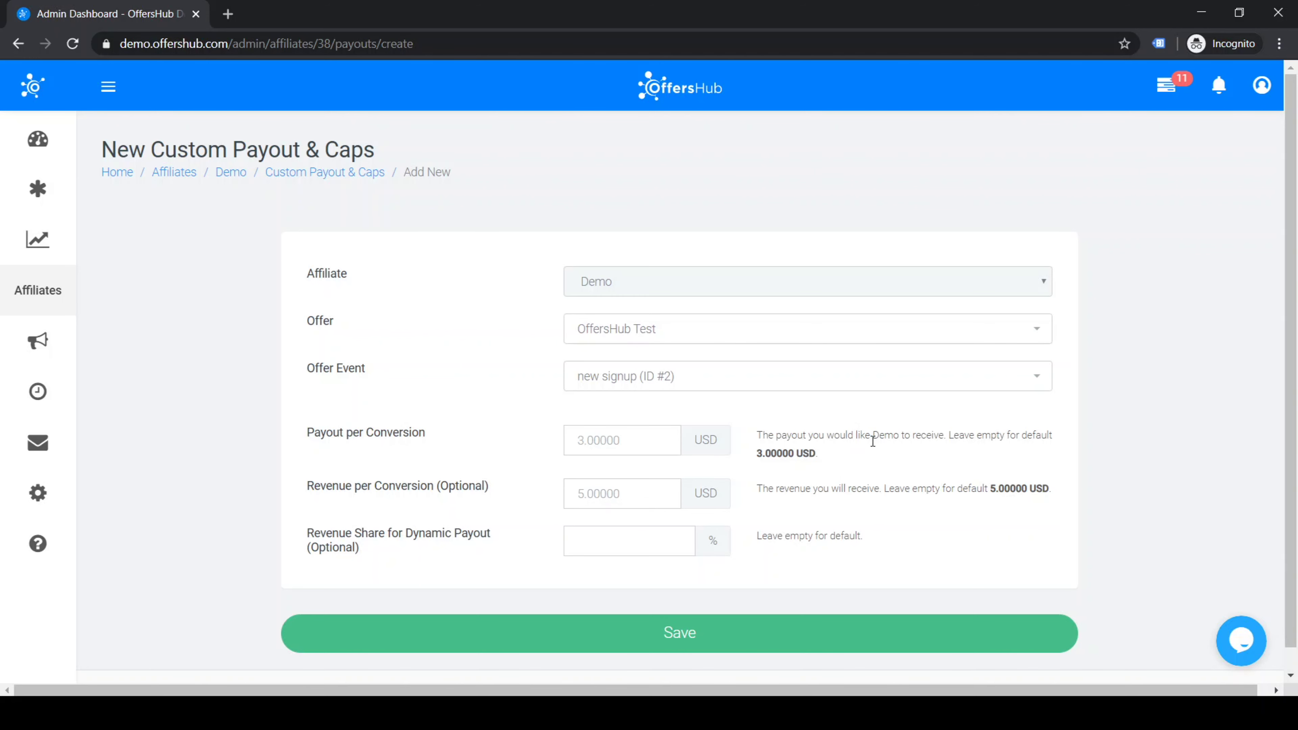
{"action": "left_click", "coordinate": [617, 444]}
{"action": "left_click", "coordinate": [646, 484]}
{"action": "left_click", "coordinate": [646, 432]}
{"action": "type", "text": "2"}
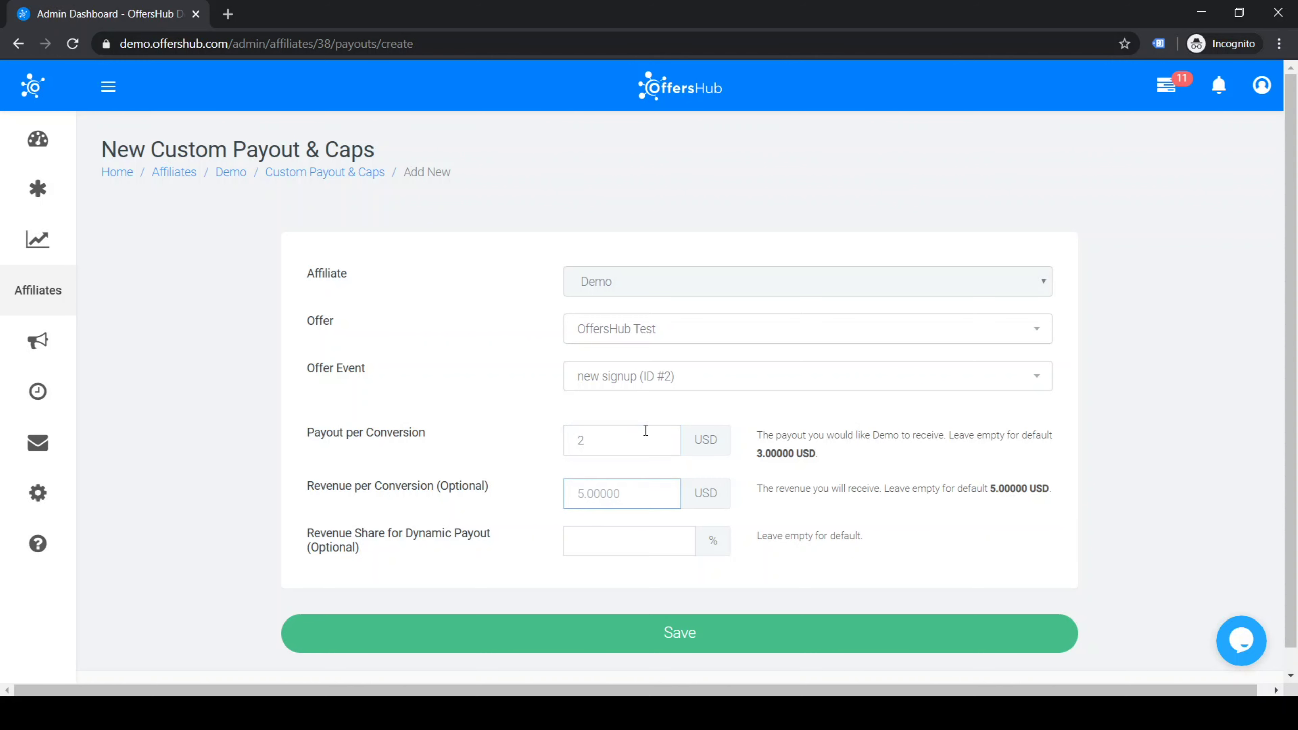
Step: Examine the optional revenue per conversion and dynamic payout revenue share settings for the new signup event
{"action": "left_click", "coordinate": [774, 505]}
{"action": "left_click", "coordinate": [583, 501]}
{"action": "left_click", "coordinate": [929, 508]}
{"action": "mouse_move", "coordinate": [989, 490]}
{"action": "left_mouse_down"}
{"action": "mouse_move", "coordinate": [1022, 489]}
{"action": "mouse_move", "coordinate": [989, 489]}
{"action": "left_mouse_up"}
{"action": "scroll", "coordinate": [482, 541], "scroll_direction": "down", "scroll_amount": 1}
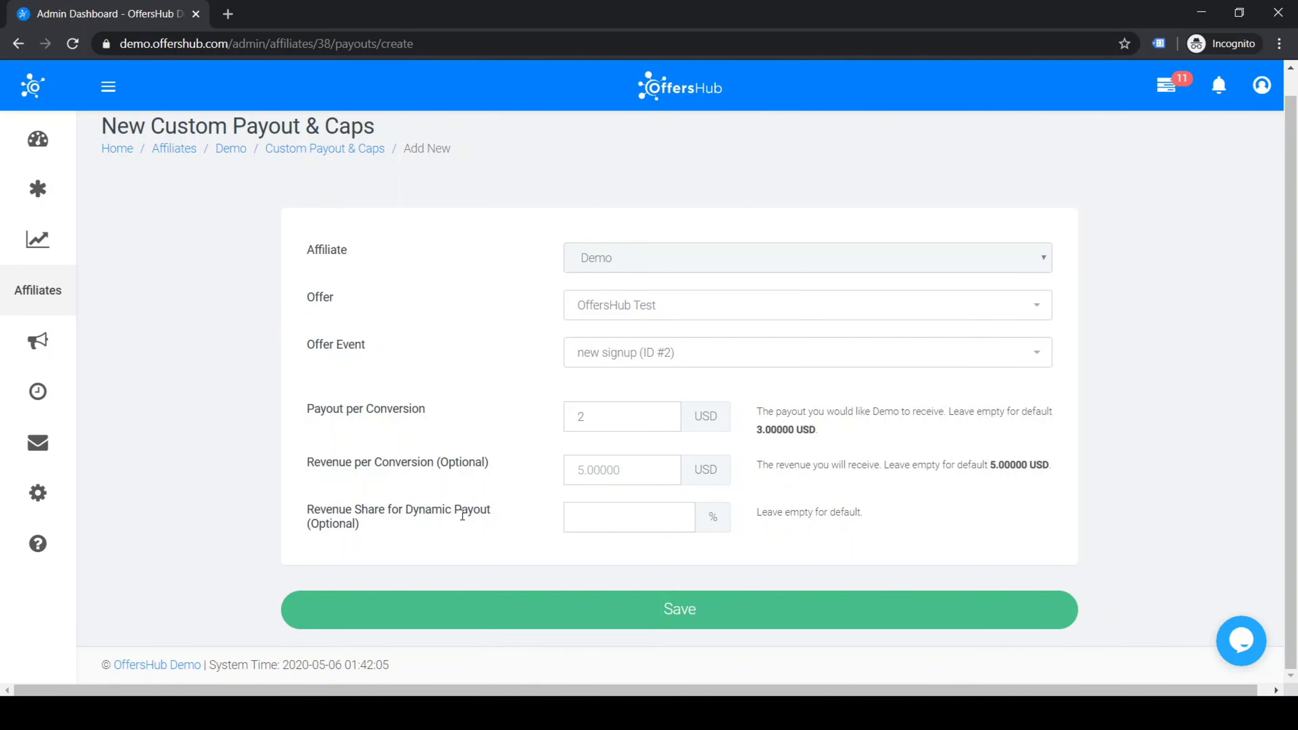
{"action": "left_click", "coordinate": [662, 523]}
{"action": "left_click", "coordinate": [902, 527]}
Step: Switch the offer event to new installation (ID #0) and enable caps for the rule
{"action": "left_click", "coordinate": [677, 357]}
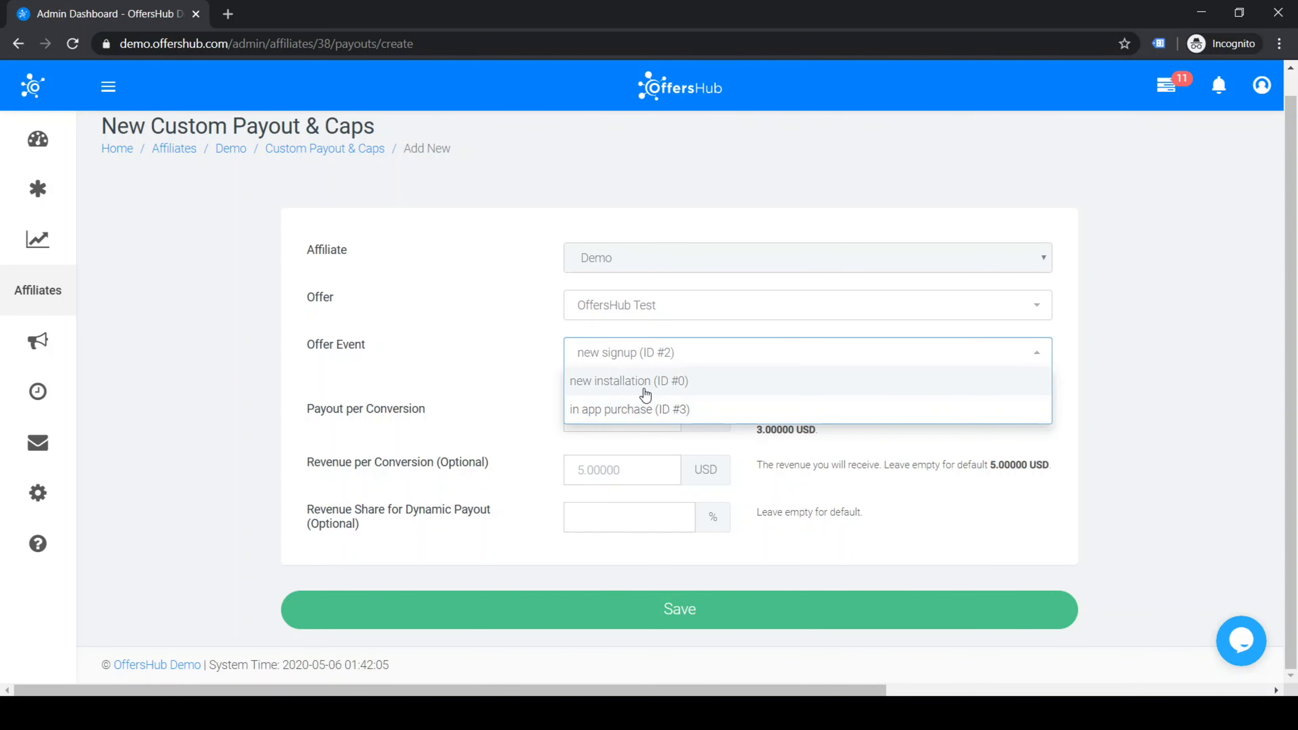
{"action": "left_click", "coordinate": [646, 388]}
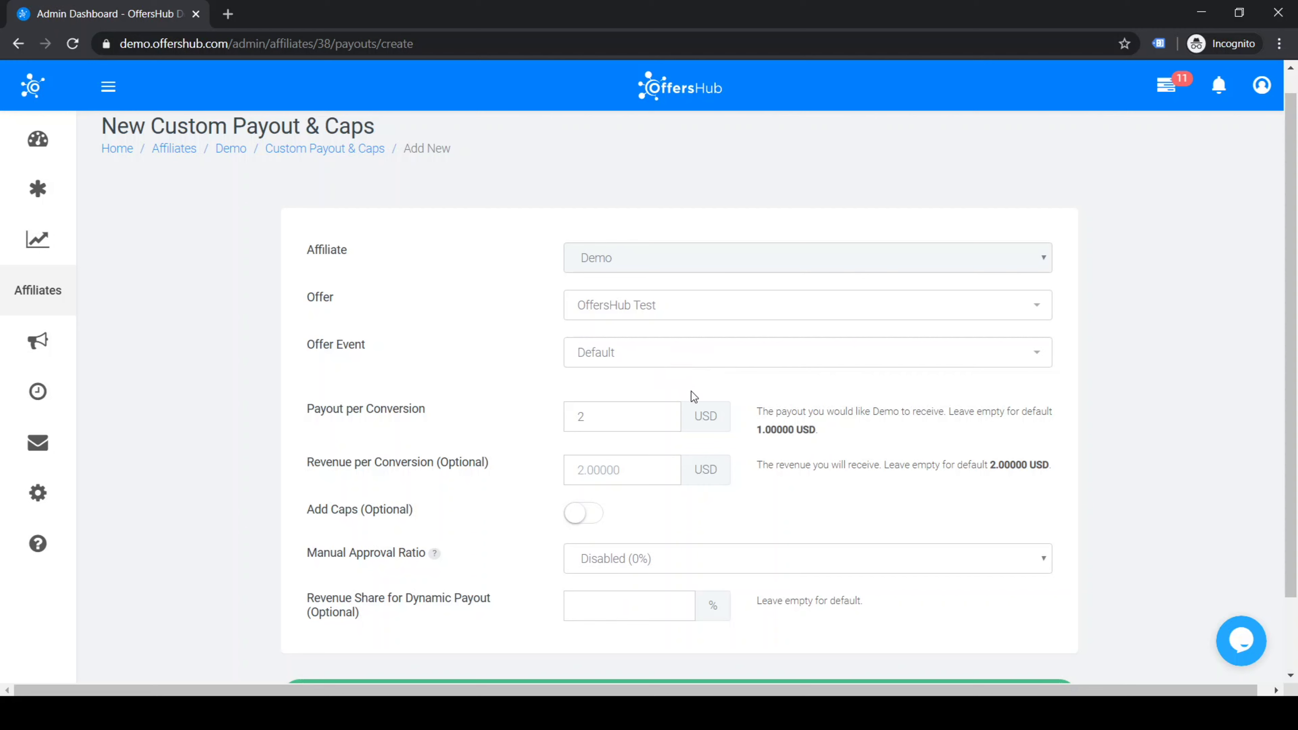
{"action": "mouse_move", "coordinate": [313, 511]}
{"action": "left_click_drag", "start_coordinate": [307, 511], "coordinate": [440, 517]}
{"action": "left_click", "coordinate": [443, 540]}
{"action": "left_click", "coordinate": [578, 513]}
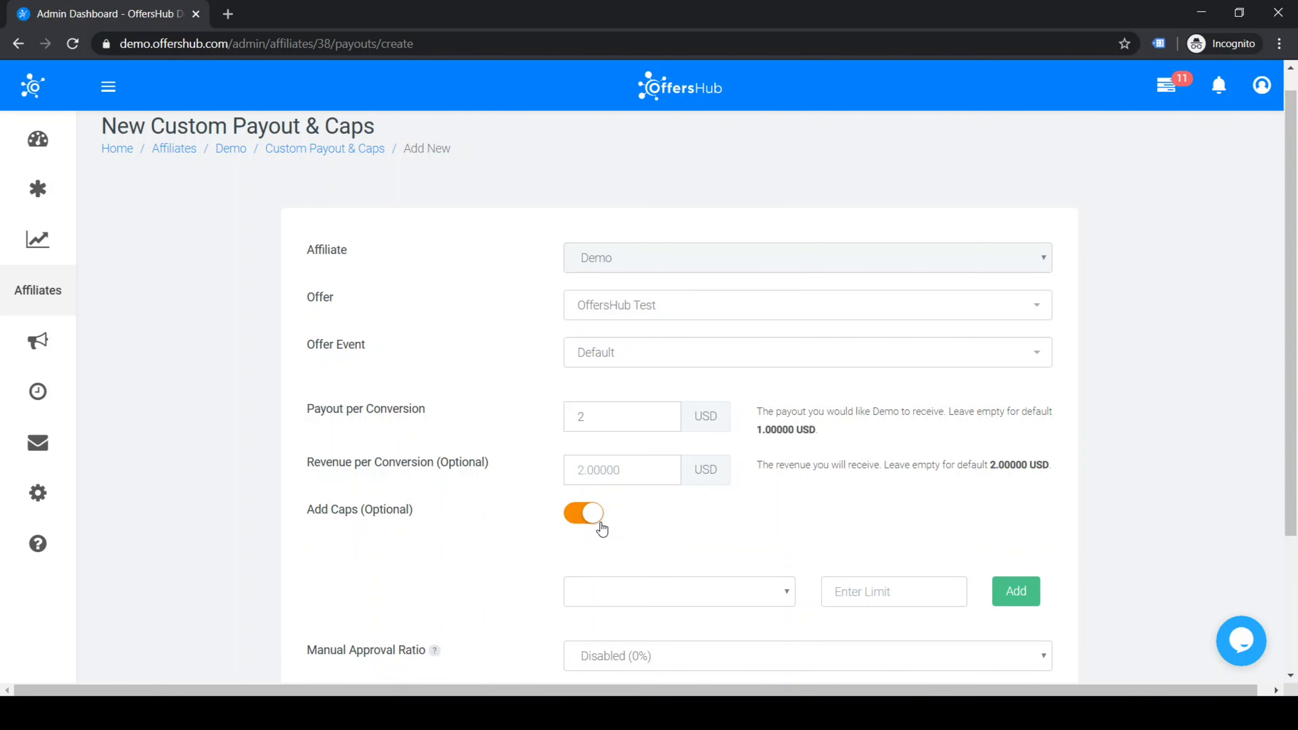
{"action": "scroll", "coordinate": [690, 525], "scroll_direction": "down", "scroll_amount": 3}
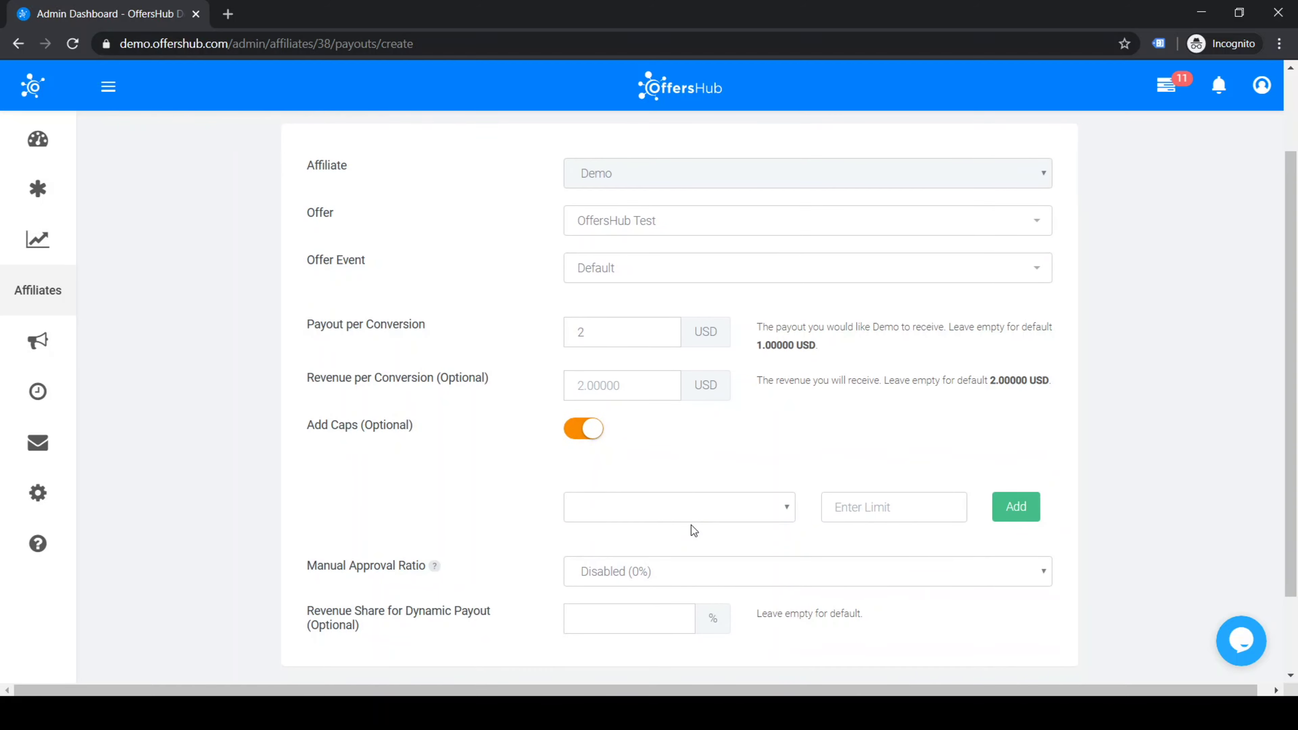
Step: Set the payout per conversion to 2 USD and the revenue per conversion to 5 USD
{"action": "left_click", "coordinate": [636, 242]}
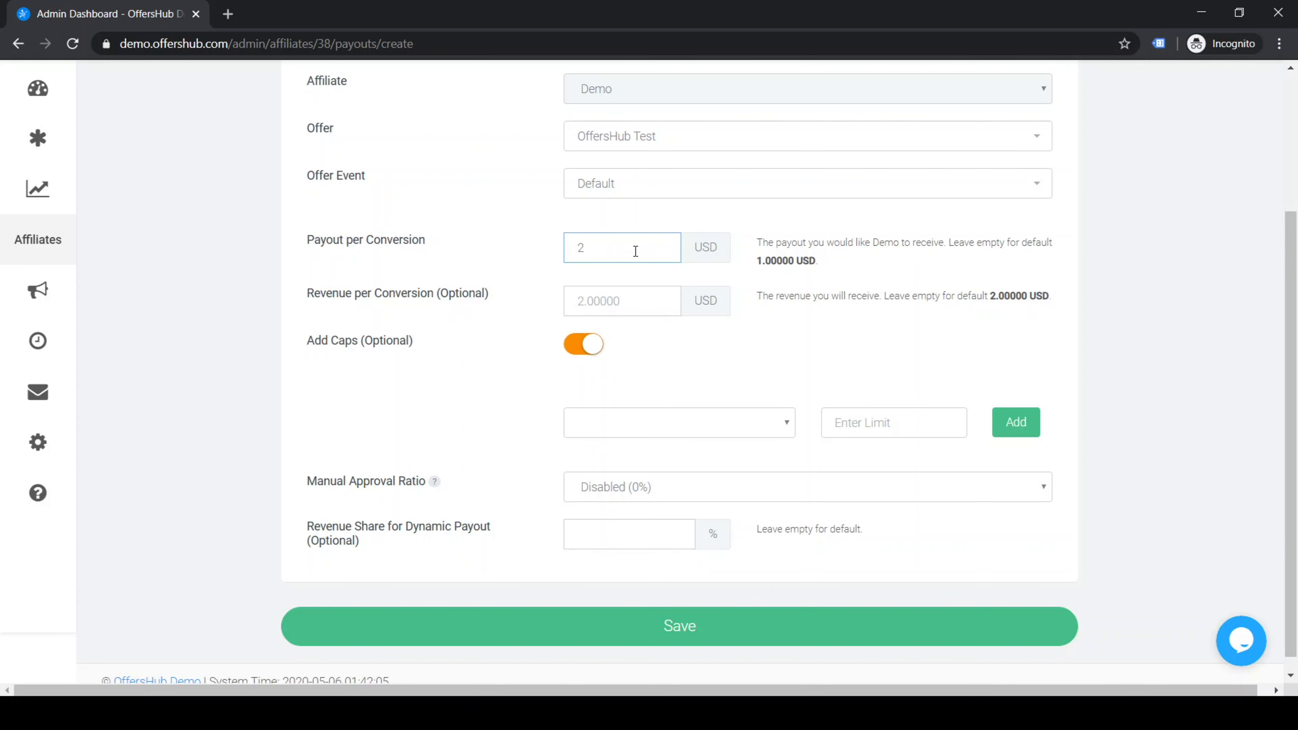
{"action": "scroll", "coordinate": [552, 326], "scroll_direction": "up", "scroll_amount": 3}
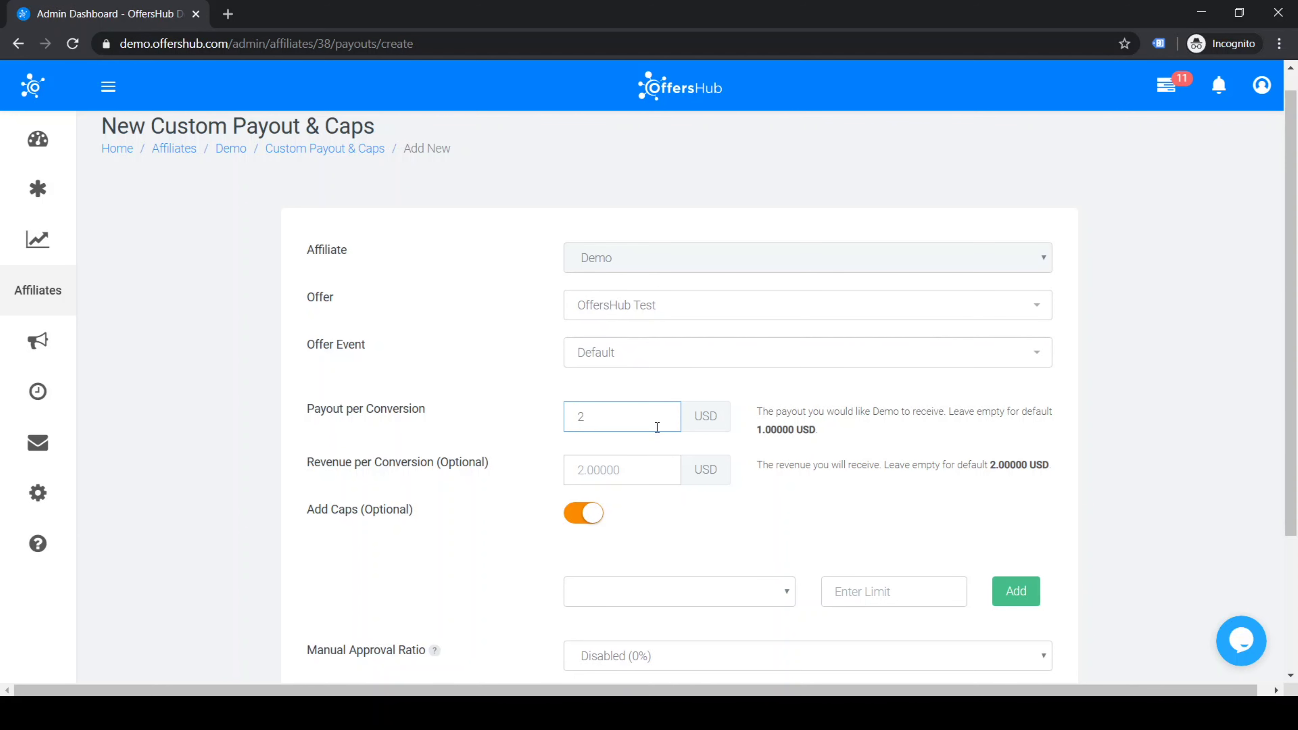
{"action": "key", "text": "BackSpace"}
{"action": "type", "text": "2"}
{"action": "key", "text": "Tab"}
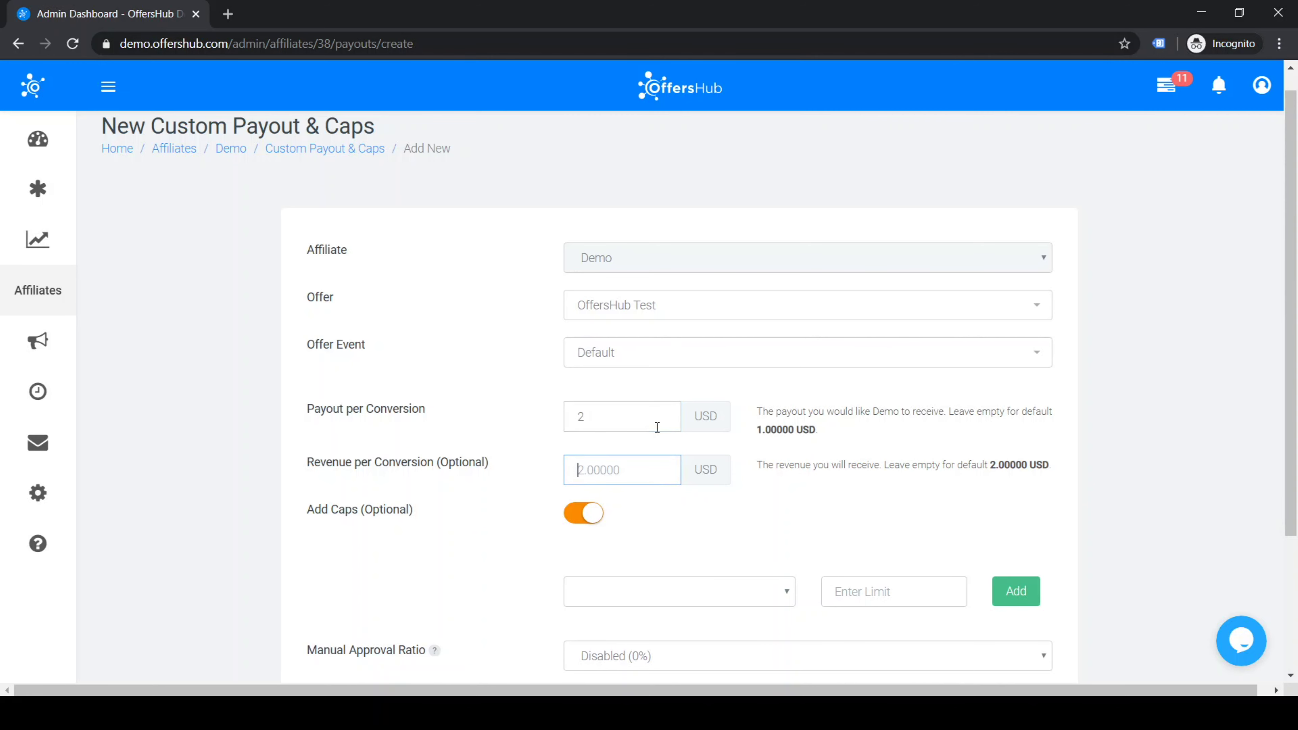
{"action": "type", "text": "5"}
{"action": "left_click", "coordinate": [830, 496]}
{"action": "scroll", "coordinate": [810, 512], "scroll_direction": "down", "scroll_amount": 3}
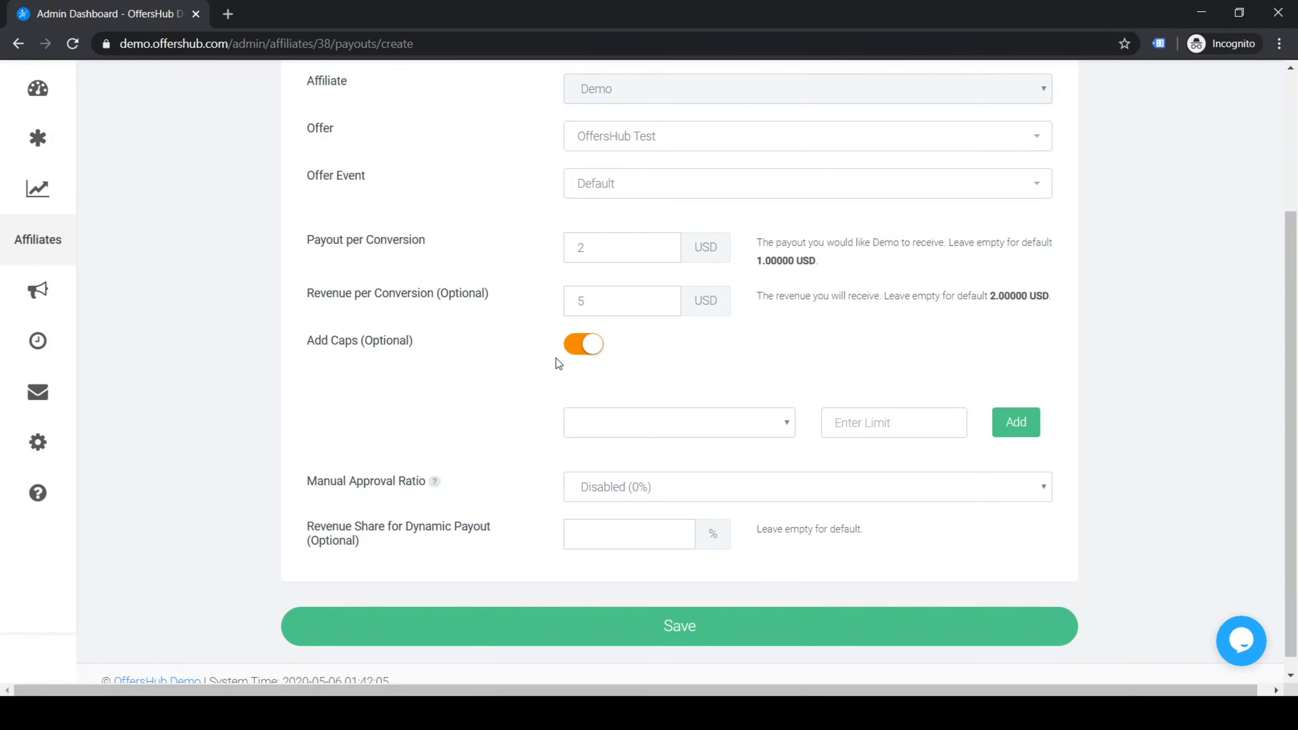
Step: Add a Monthly Conversions cap with a limit of 100 to the custom payout rule
{"action": "left_click", "coordinate": [583, 343]}
{"action": "left_click", "coordinate": [580, 430]}
{"action": "left_click", "coordinate": [701, 434]}
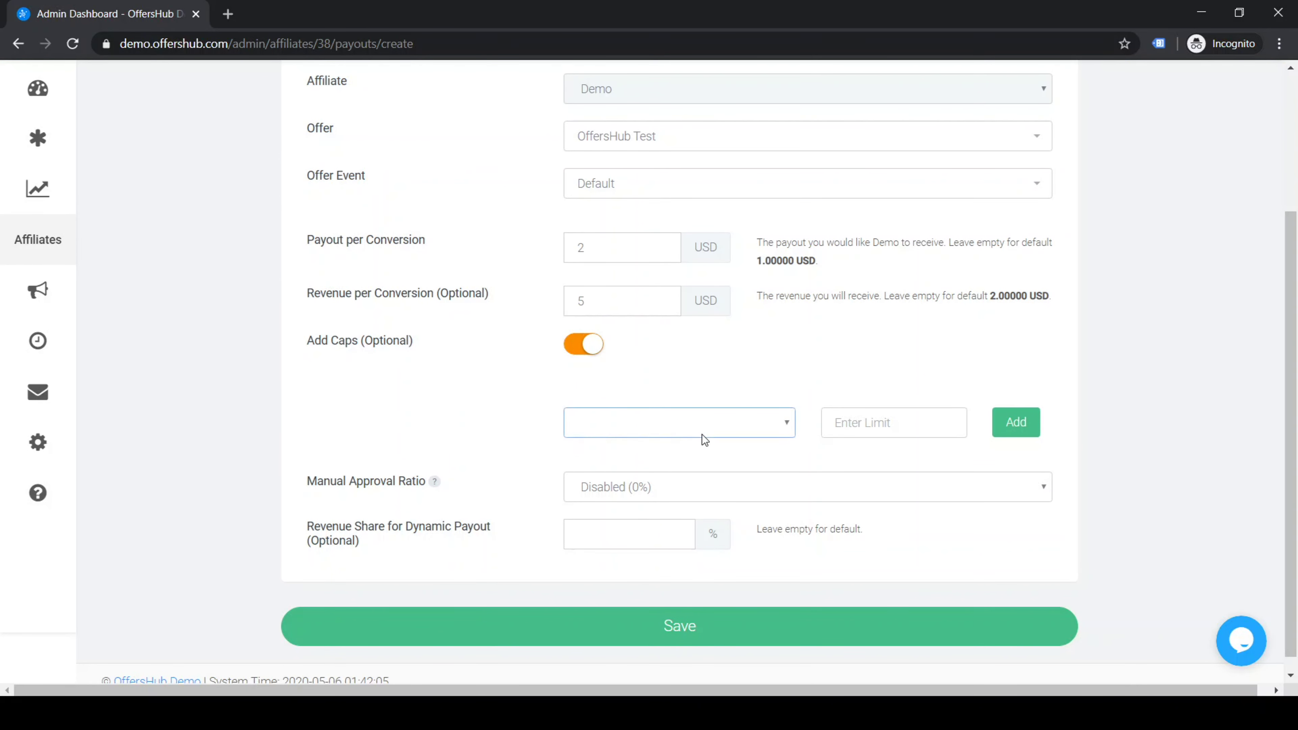
{"action": "left_click", "coordinate": [678, 454]}
{"action": "key", "text": "Down"}
{"action": "key", "text": "Down"}
{"action": "key", "text": "Down"}
{"action": "key", "text": "Down"}
{"action": "key", "text": "Down"}
{"action": "key", "text": "Down"}
{"action": "key", "text": "Down"}
{"action": "key", "text": "Down"}
{"action": "key", "text": "m"}
{"action": "left_click", "coordinate": [869, 430]}
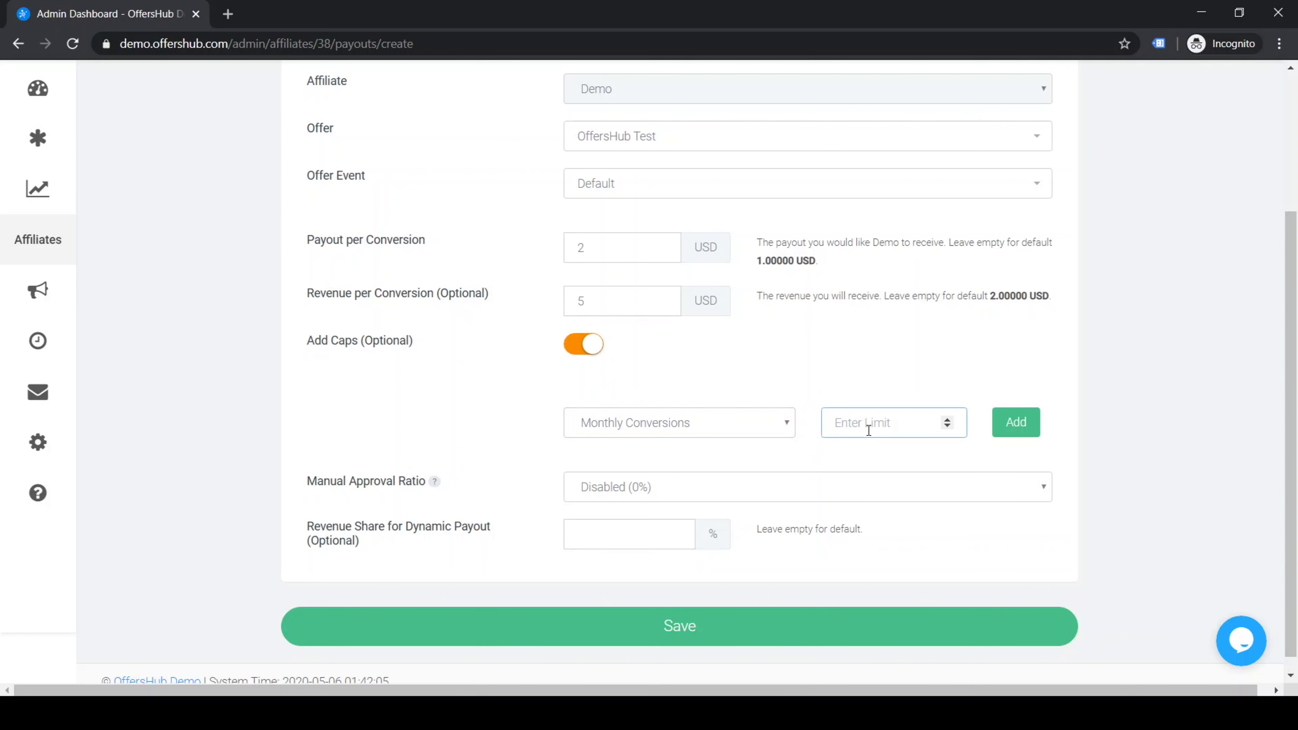
{"action": "type", "text": "100"}
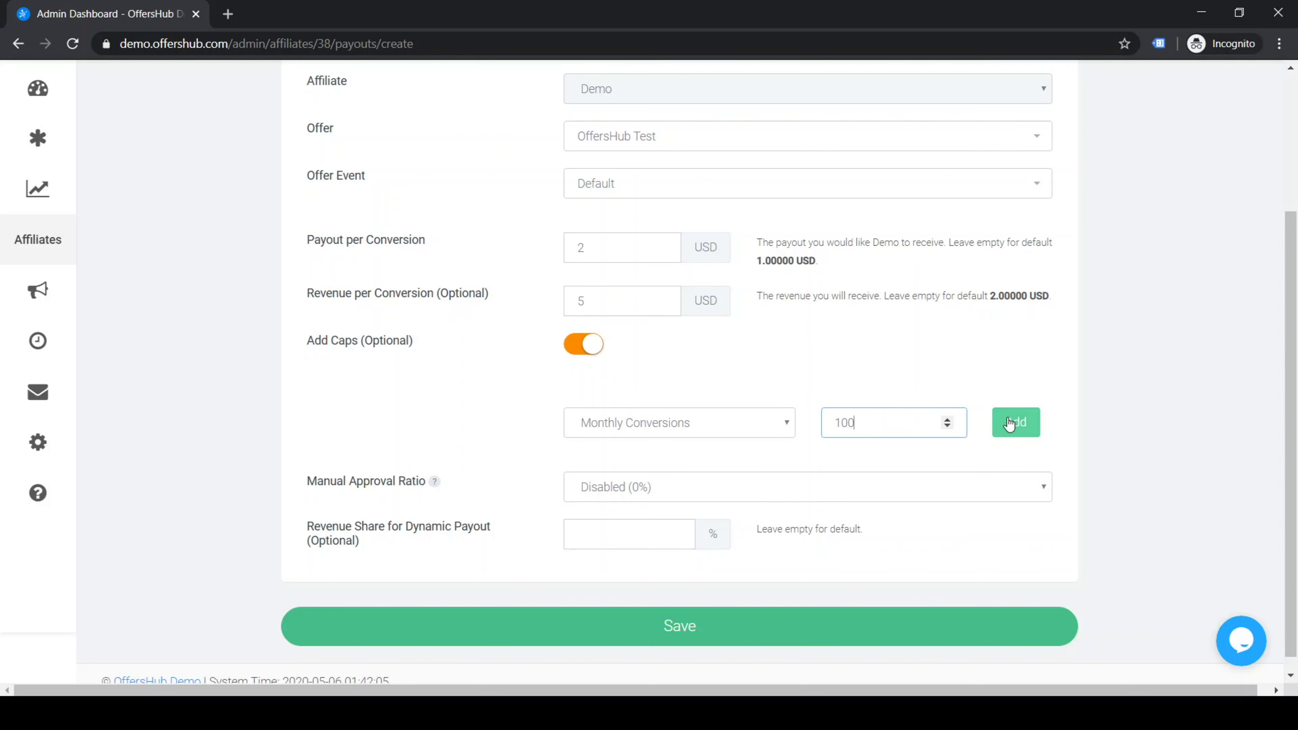
{"action": "left_click", "coordinate": [1024, 430]}
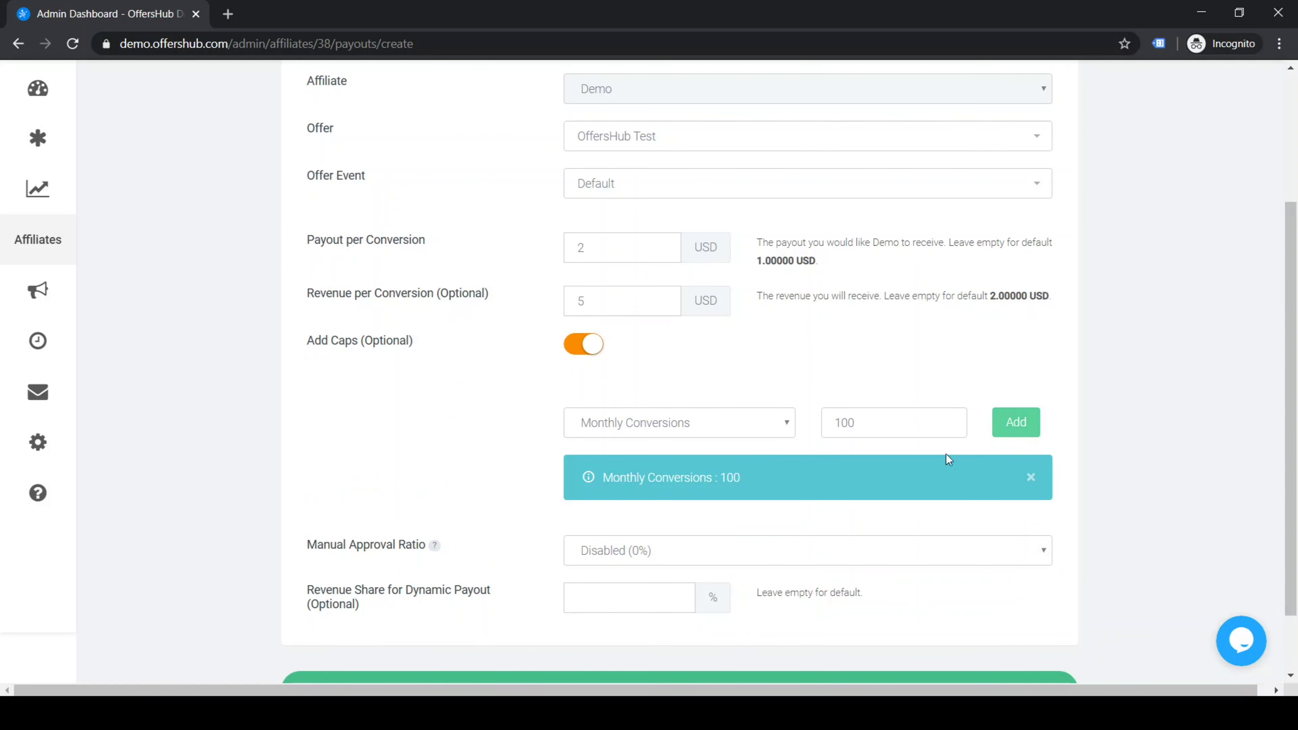
{"action": "left_click_drag", "start_coordinate": [598, 483], "coordinate": [776, 484]}
{"action": "left_click", "coordinate": [778, 484]}
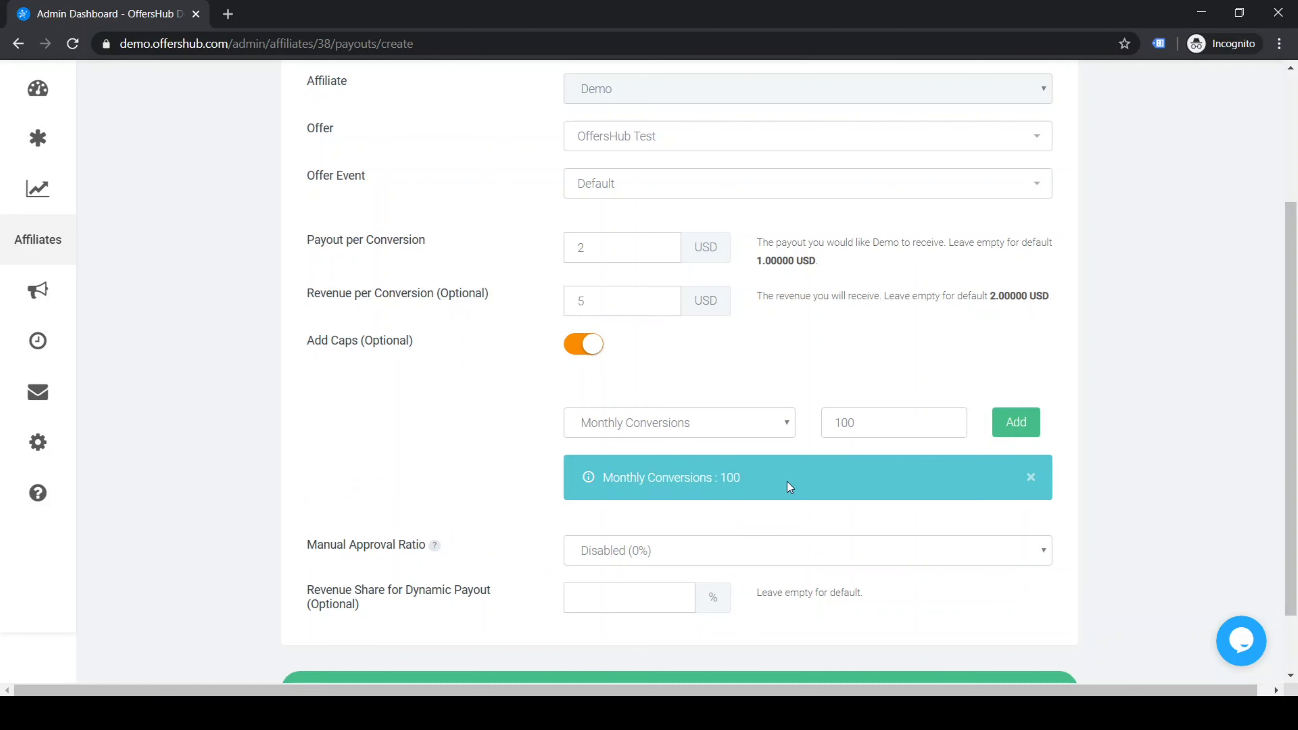
Step: Set the manual approval ratio to 50%, leave the dynamic revenue share empty, and save the custom payout rule
{"action": "scroll", "coordinate": [631, 464], "scroll_direction": "down", "scroll_amount": 2}
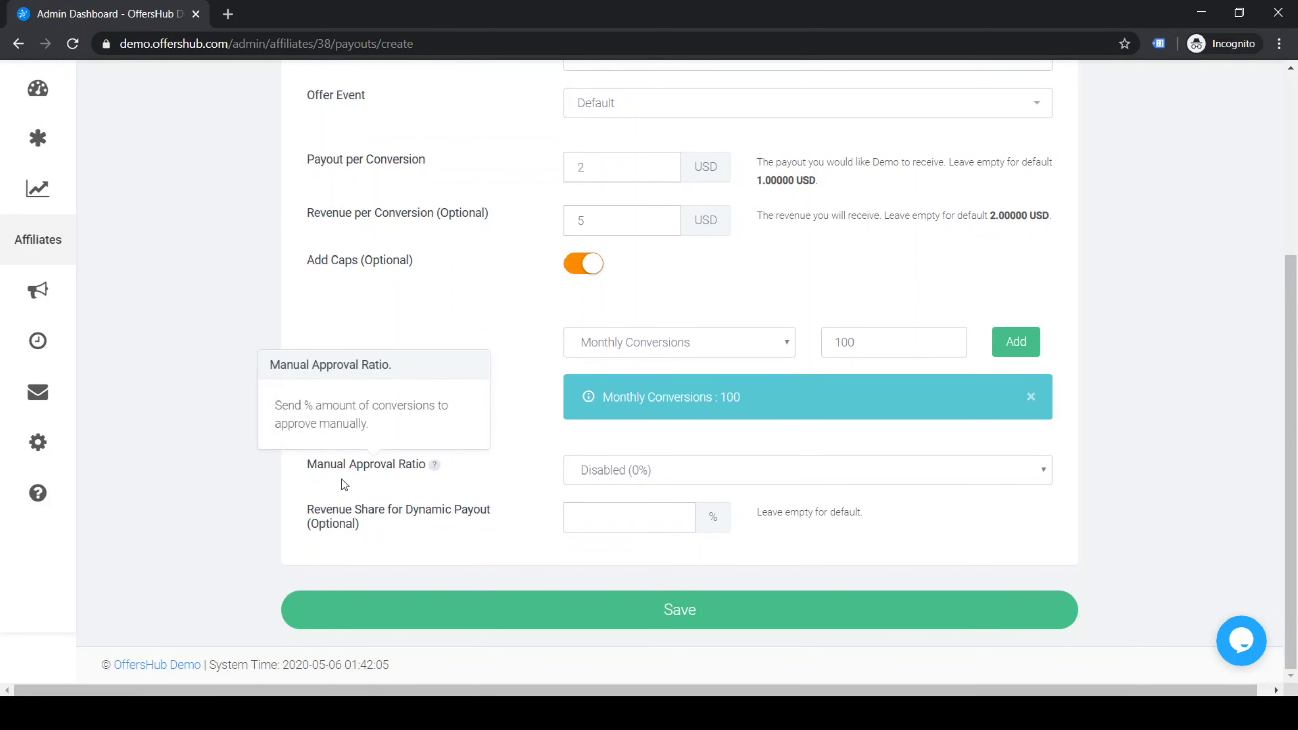
{"action": "mouse_move", "coordinate": [435, 471]}
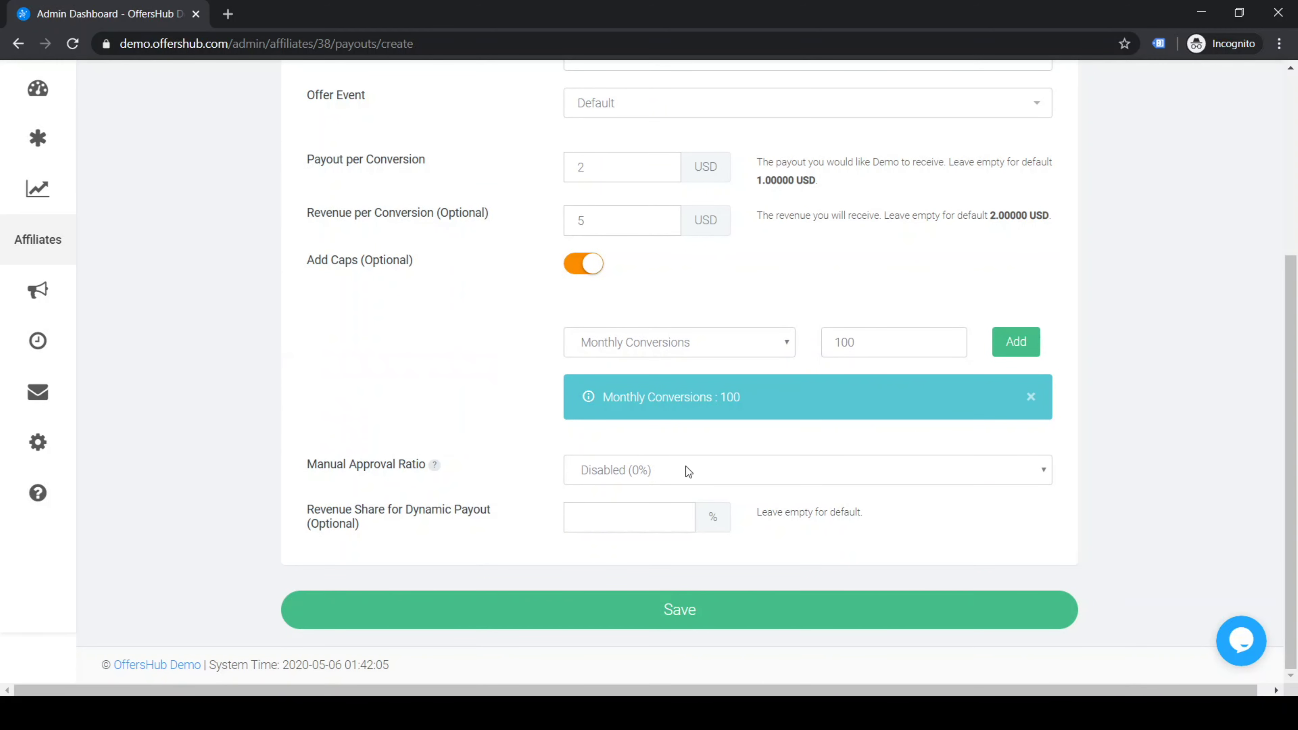
{"action": "left_click", "coordinate": [627, 480]}
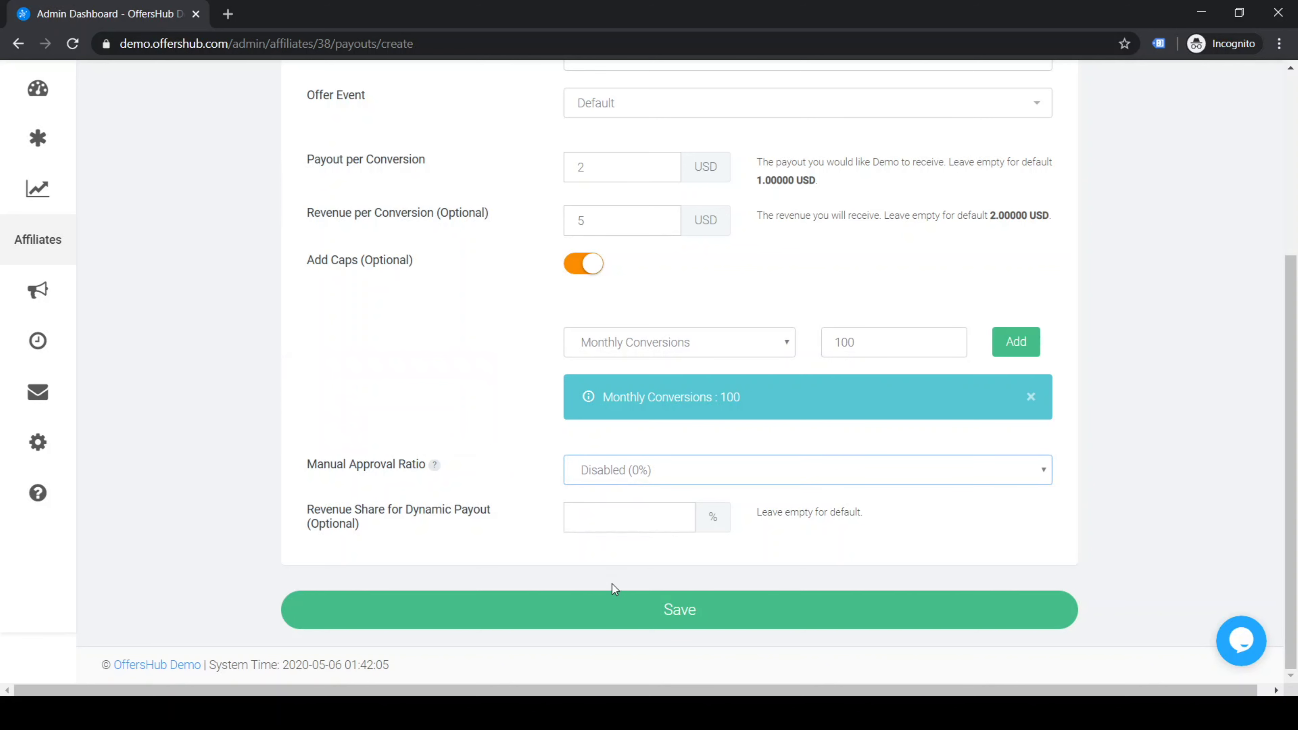
{"action": "left_click", "coordinate": [613, 595]}
{"action": "key", "text": "Down"}
{"action": "key", "text": "Down"}
{"action": "left_click", "coordinate": [624, 520]}
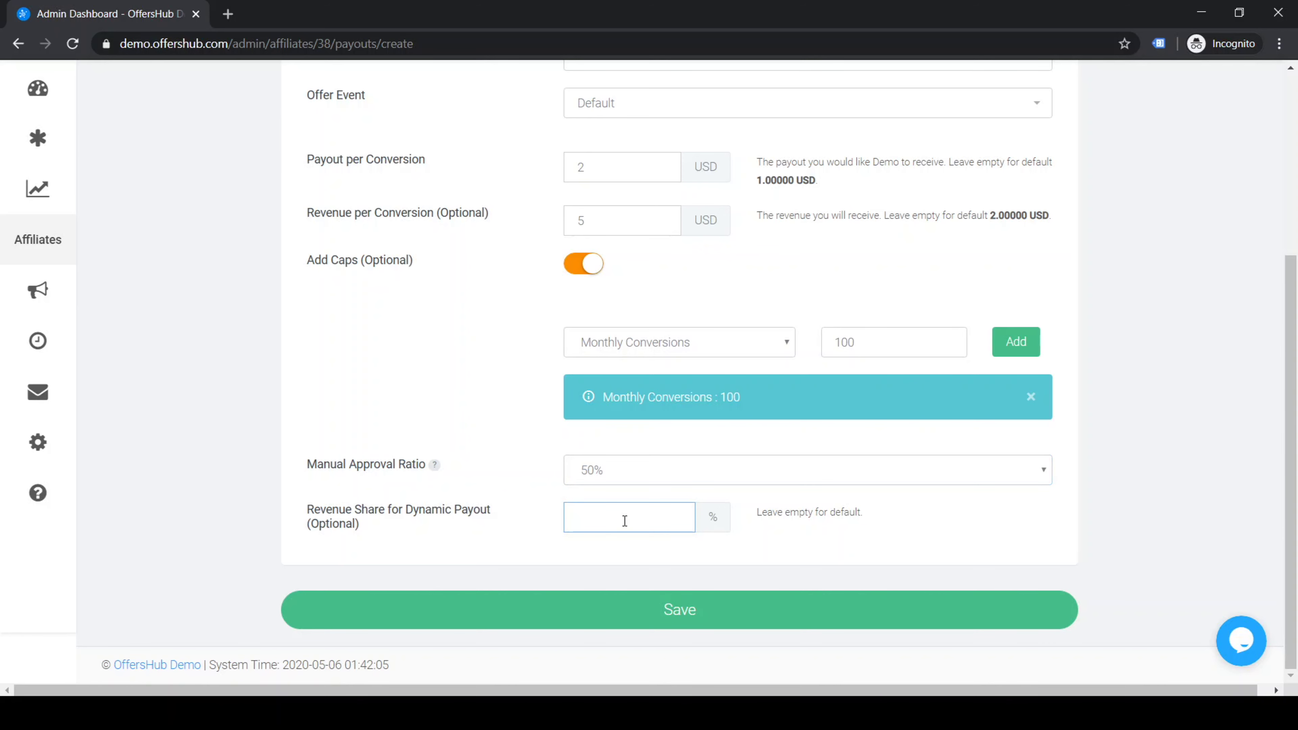
{"action": "left_click", "coordinate": [453, 530]}
{"action": "left_click", "coordinate": [702, 628]}
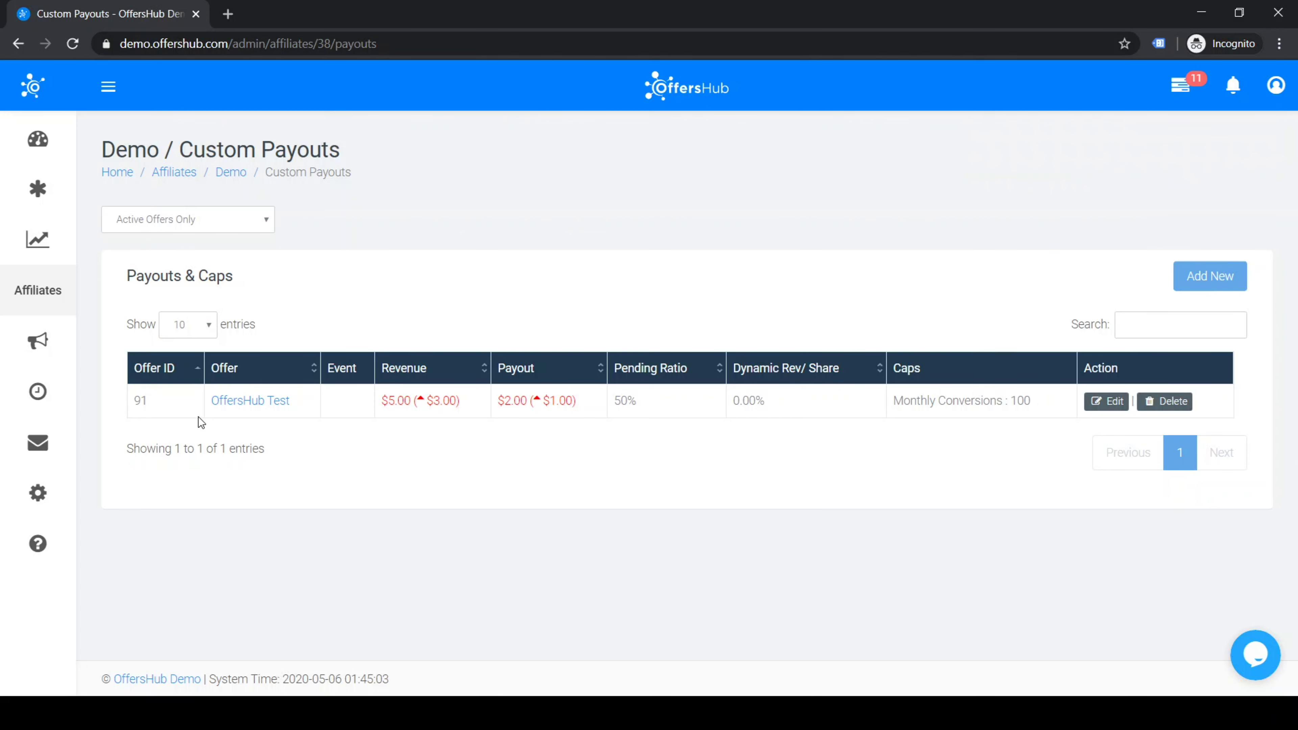
{"action": "left_click_drag", "start_coordinate": [136, 406], "coordinate": [1188, 413]}
{"action": "left_click", "coordinate": [947, 493]}
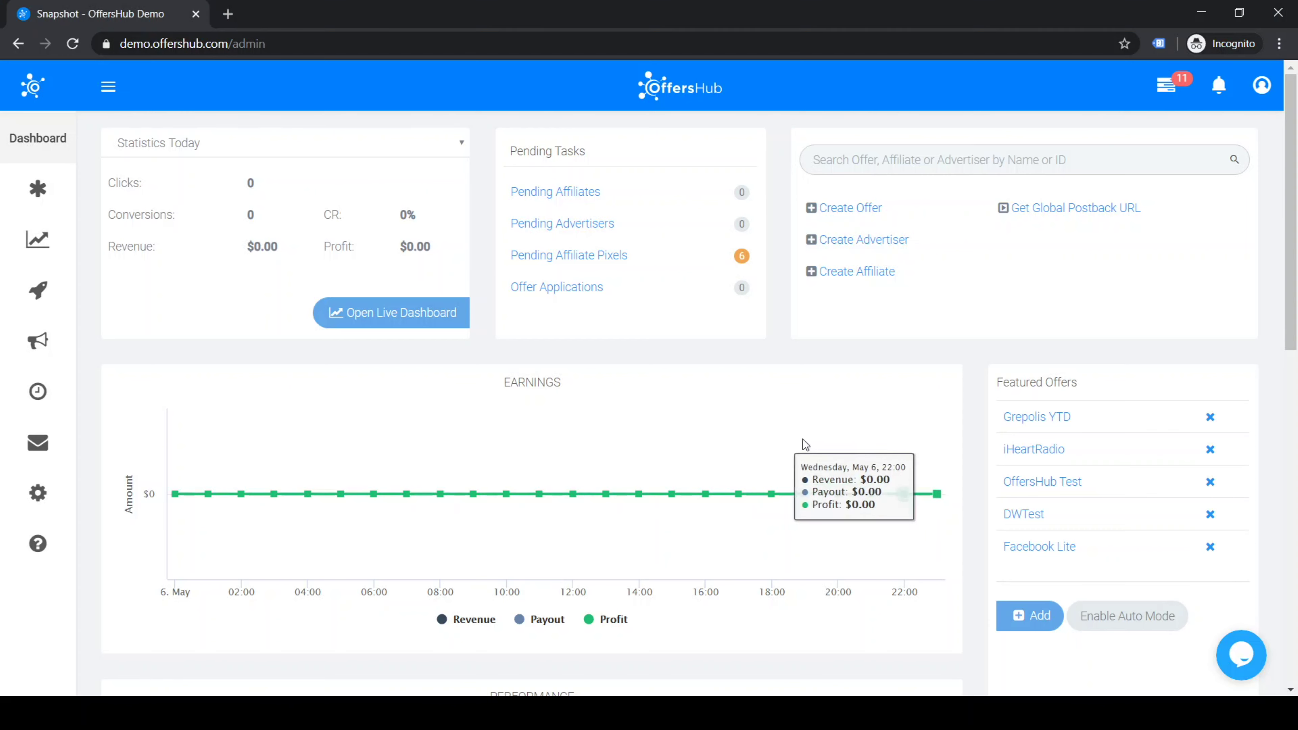
Step: Open the iHeartRadio offer from the offer management list and go to its creatives
{"action": "mouse_move", "coordinate": [37, 189]}
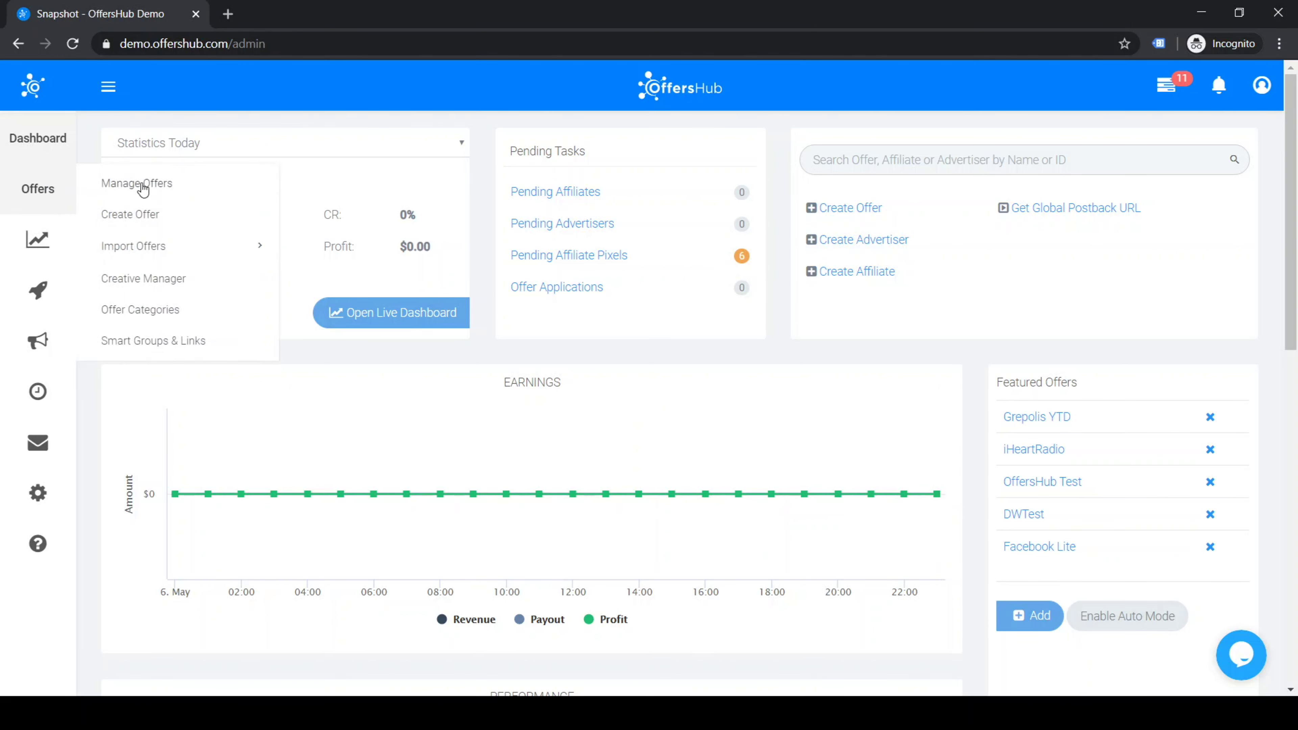
{"action": "left_click", "coordinate": [173, 188]}
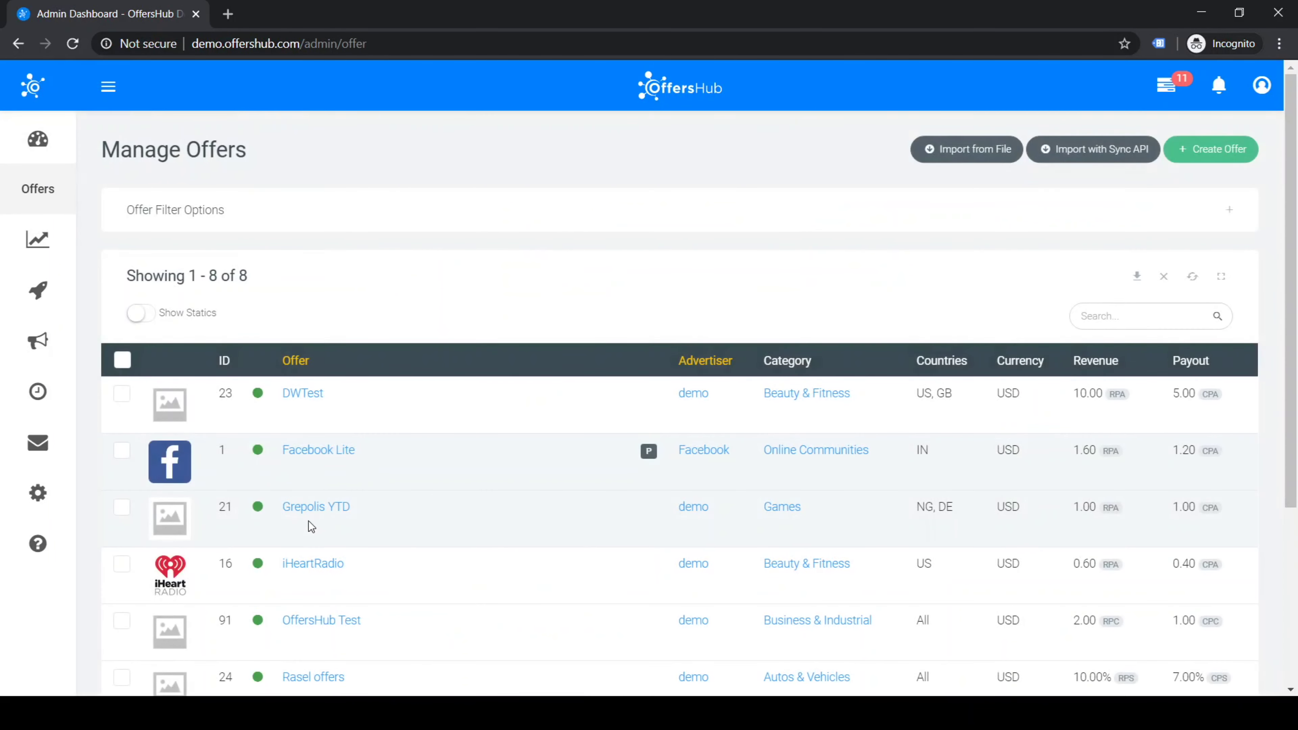
{"action": "left_click", "coordinate": [312, 567]}
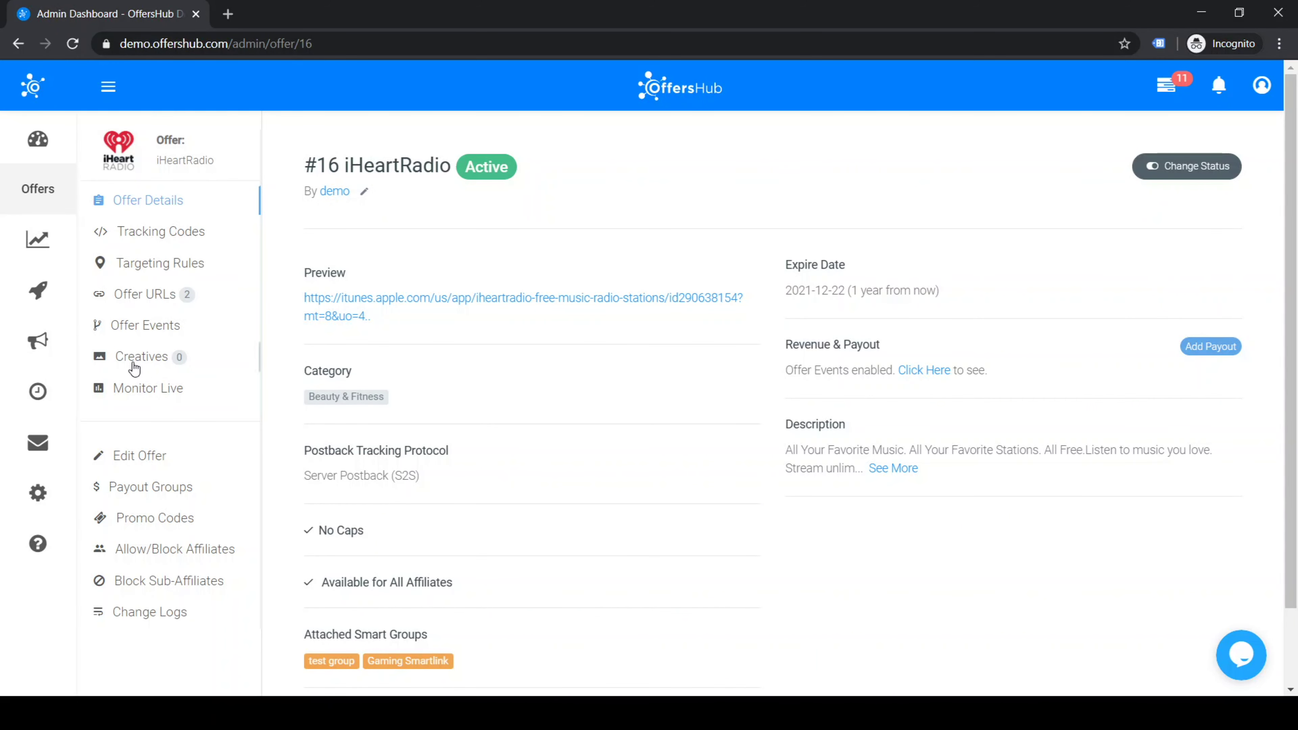
{"action": "left_click", "coordinate": [151, 369]}
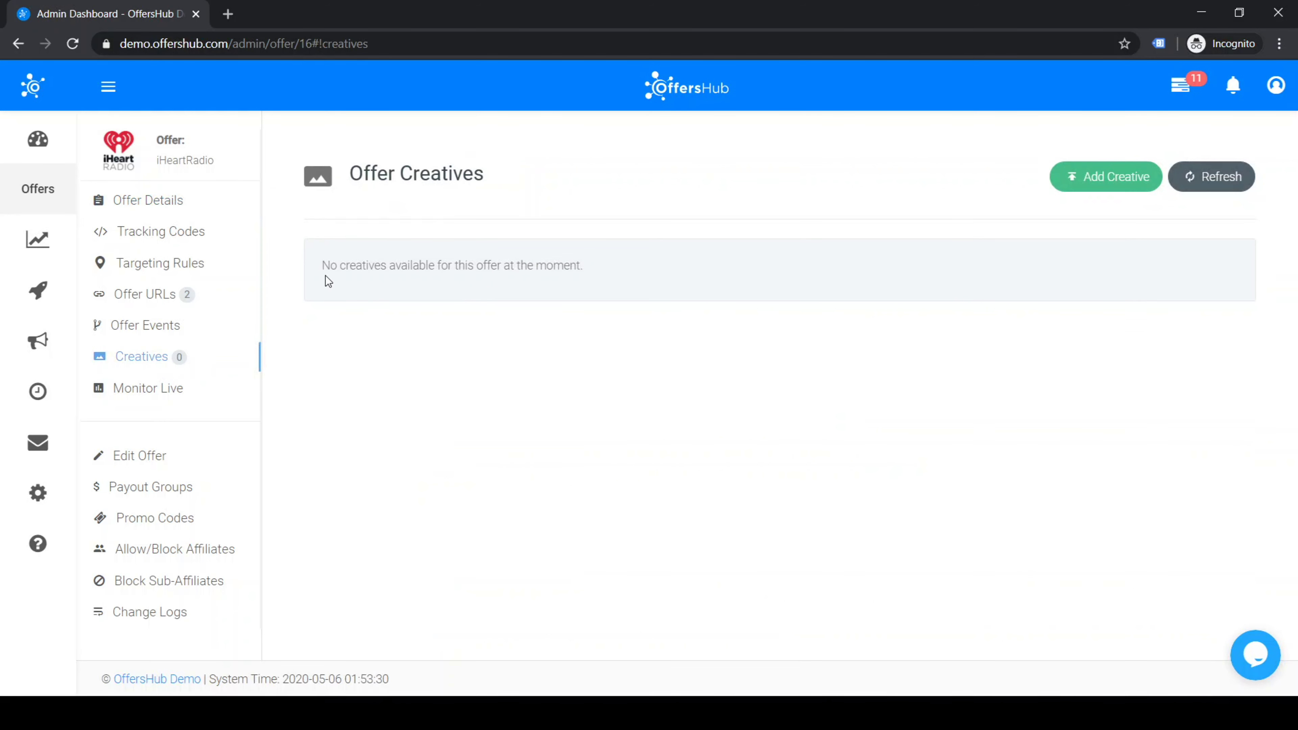
{"action": "left_click_drag", "start_coordinate": [323, 270], "coordinate": [394, 289]}
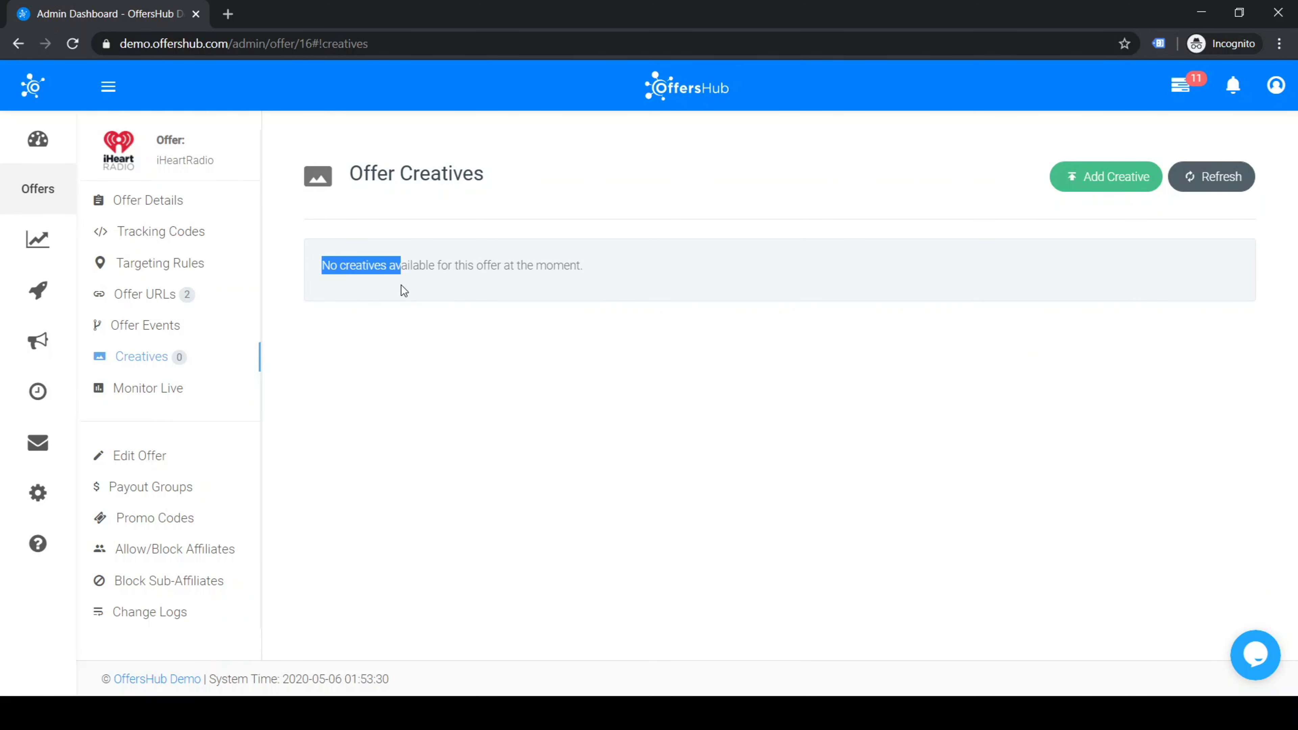
{"action": "left_click_drag", "start_coordinate": [519, 280], "coordinate": [612, 292]}
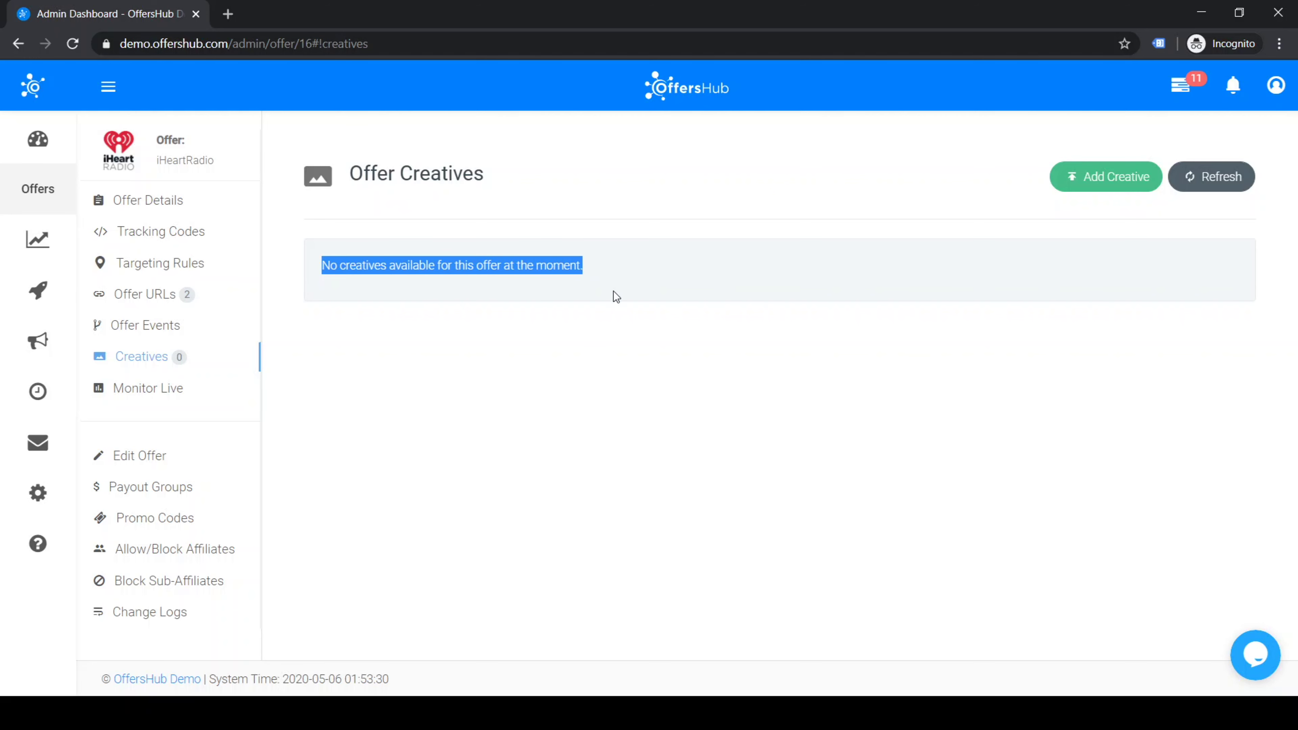
{"action": "left_click", "coordinate": [601, 387]}
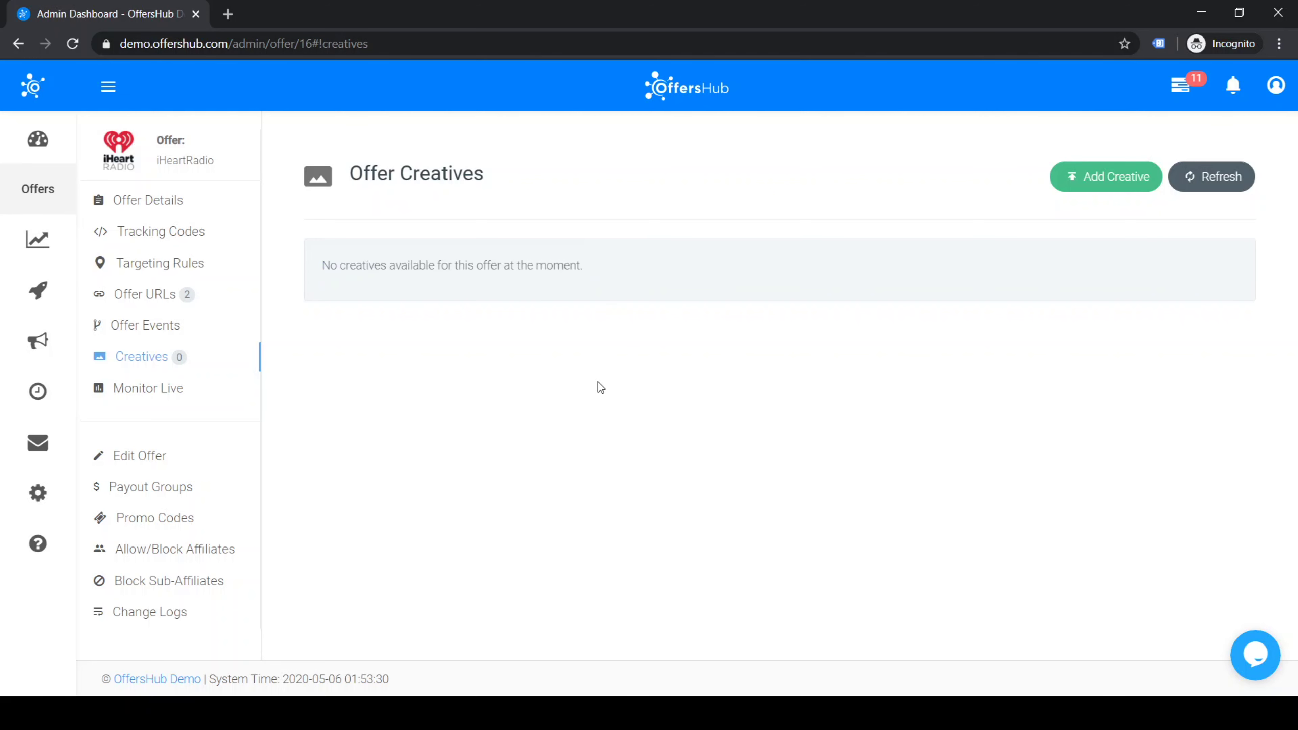
Step: Start a new offer creative named "creative banner" with the type Image Banner
{"action": "left_click", "coordinate": [1107, 189]}
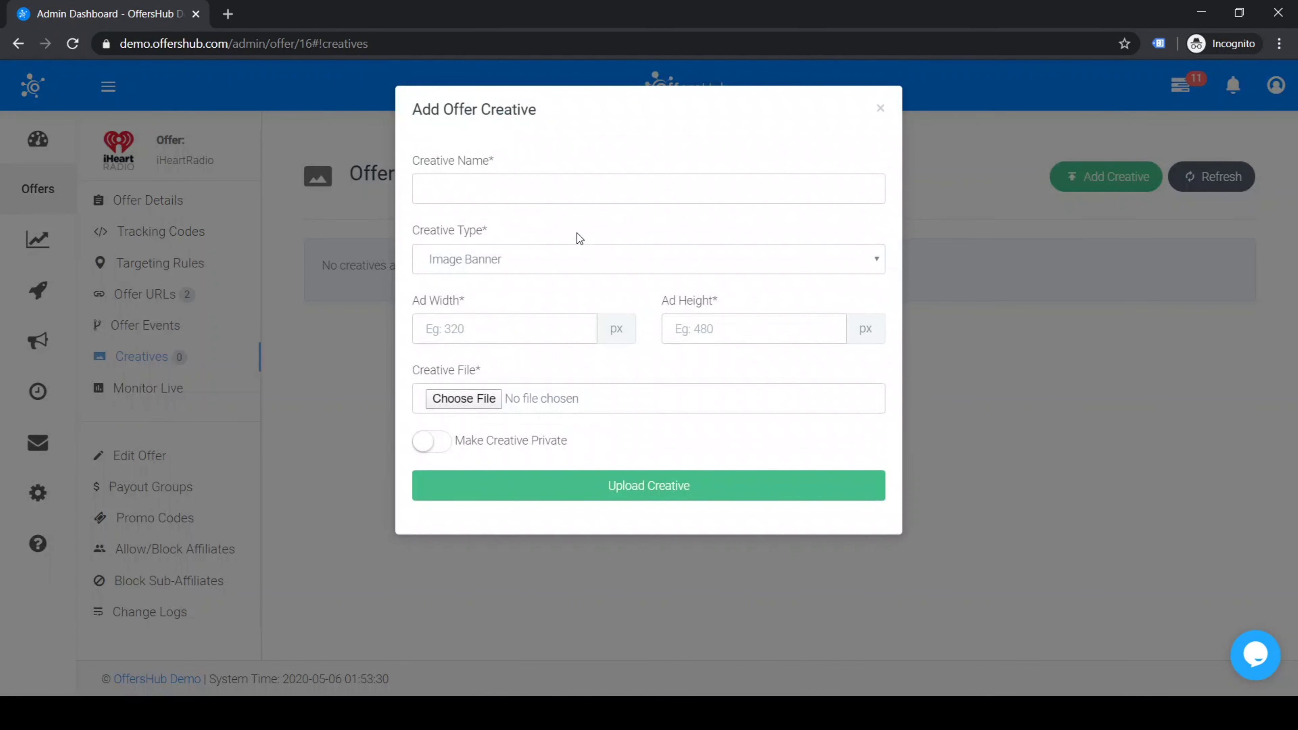
{"action": "left_click", "coordinate": [526, 194]}
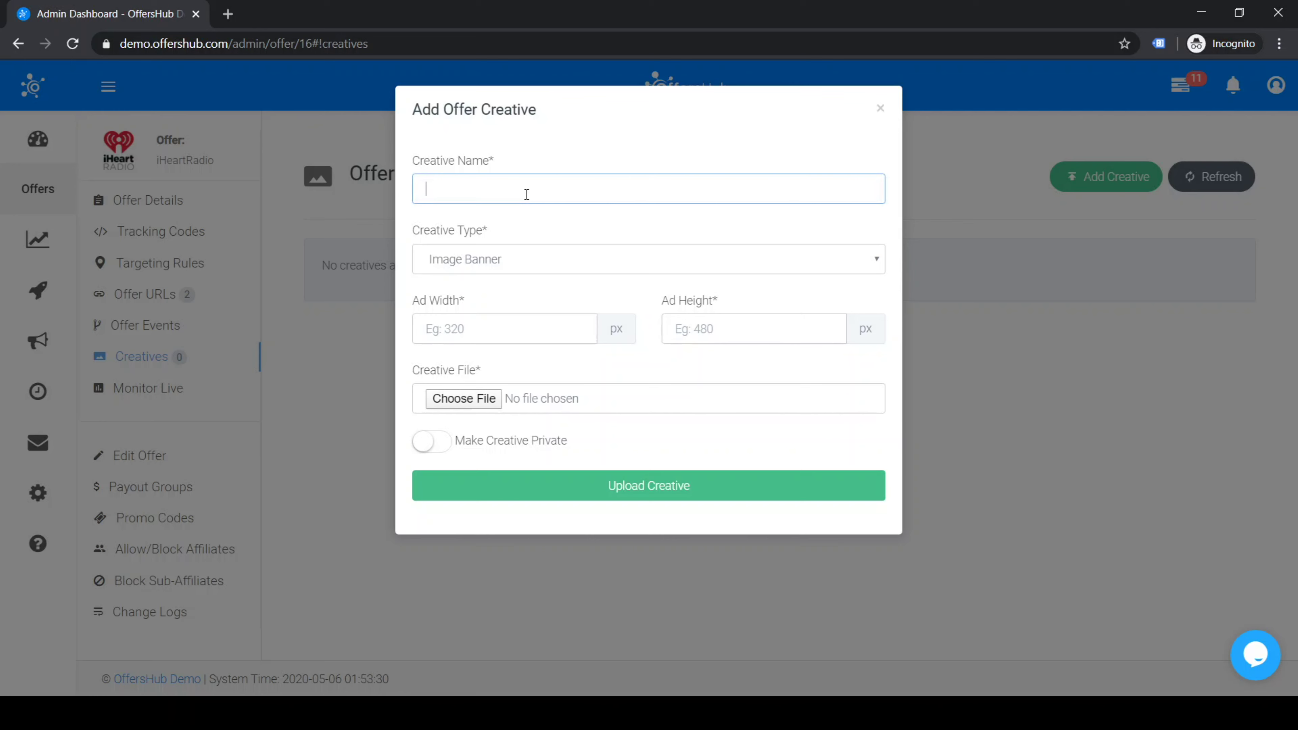
{"action": "type", "text": "creative banner"}
{"action": "key", "text": "Tab"}
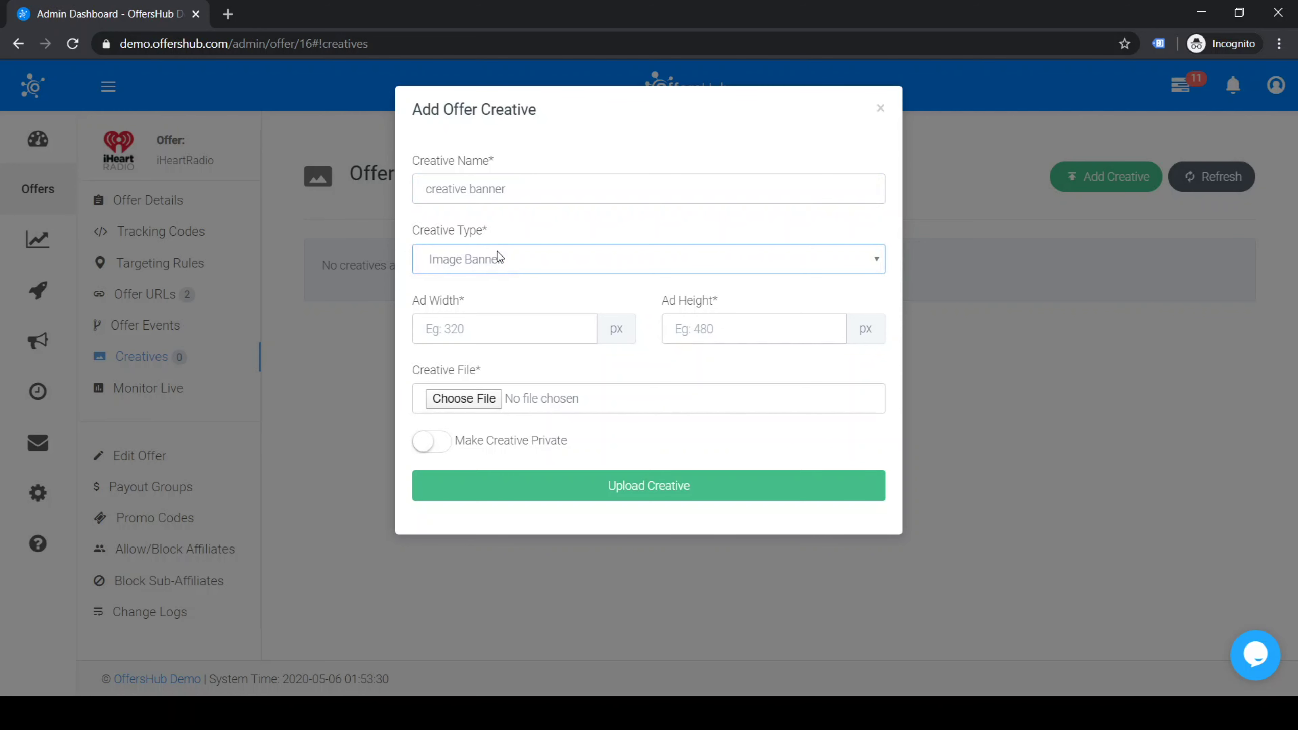
{"action": "key", "text": "Down"}
{"action": "key", "text": "Down"}
{"action": "key", "text": "Down"}
{"action": "key", "text": "Down"}
{"action": "key", "text": "Down"}
{"action": "key", "text": "Down"}
{"action": "key", "text": "i"}
Step: Set the creative's ad width and ad height to 150 px each
{"action": "left_click", "coordinate": [528, 328]}
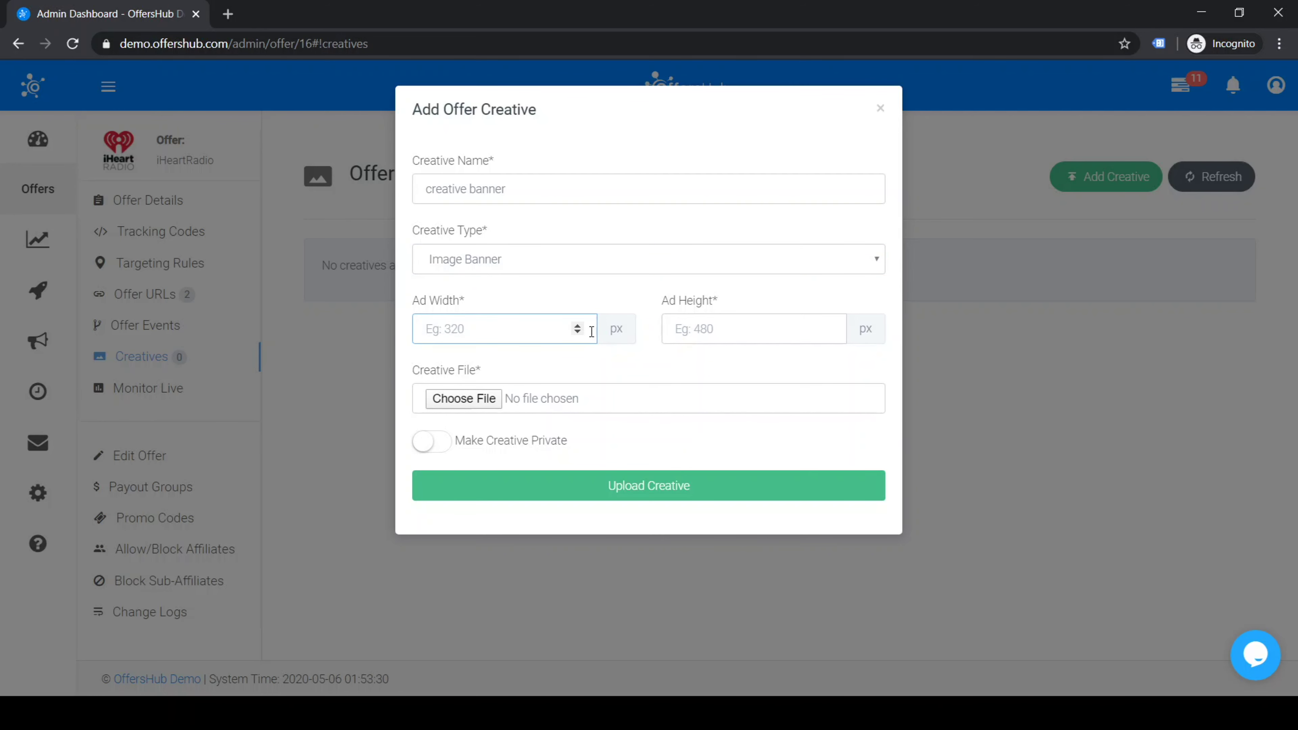
{"action": "left_click", "coordinate": [760, 330]}
{"action": "left_click", "coordinate": [519, 339]}
{"action": "type", "text": "150"}
{"action": "key", "text": "Tab"}
{"action": "type", "text": "150"}
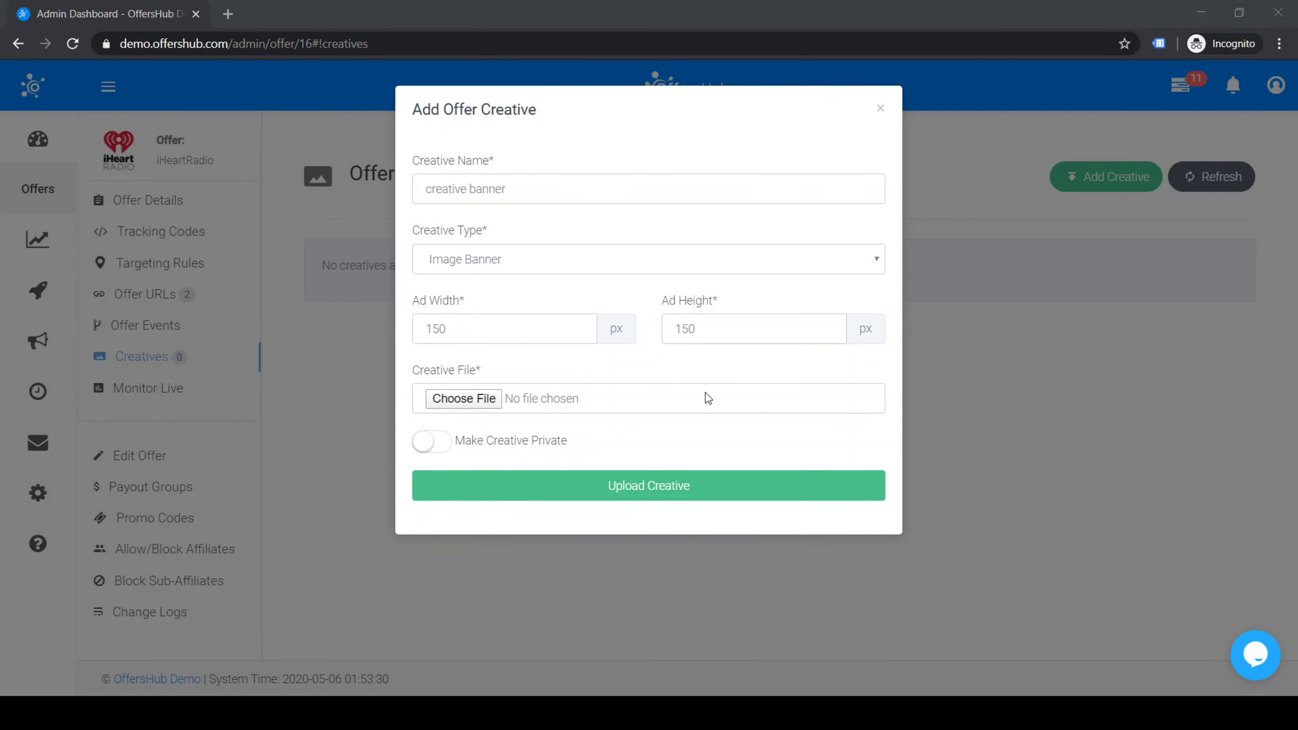
{"action": "left_click", "coordinate": [497, 404]}
{"action": "left_click", "coordinate": [468, 398]}
{"action": "key", "text": "Return"}
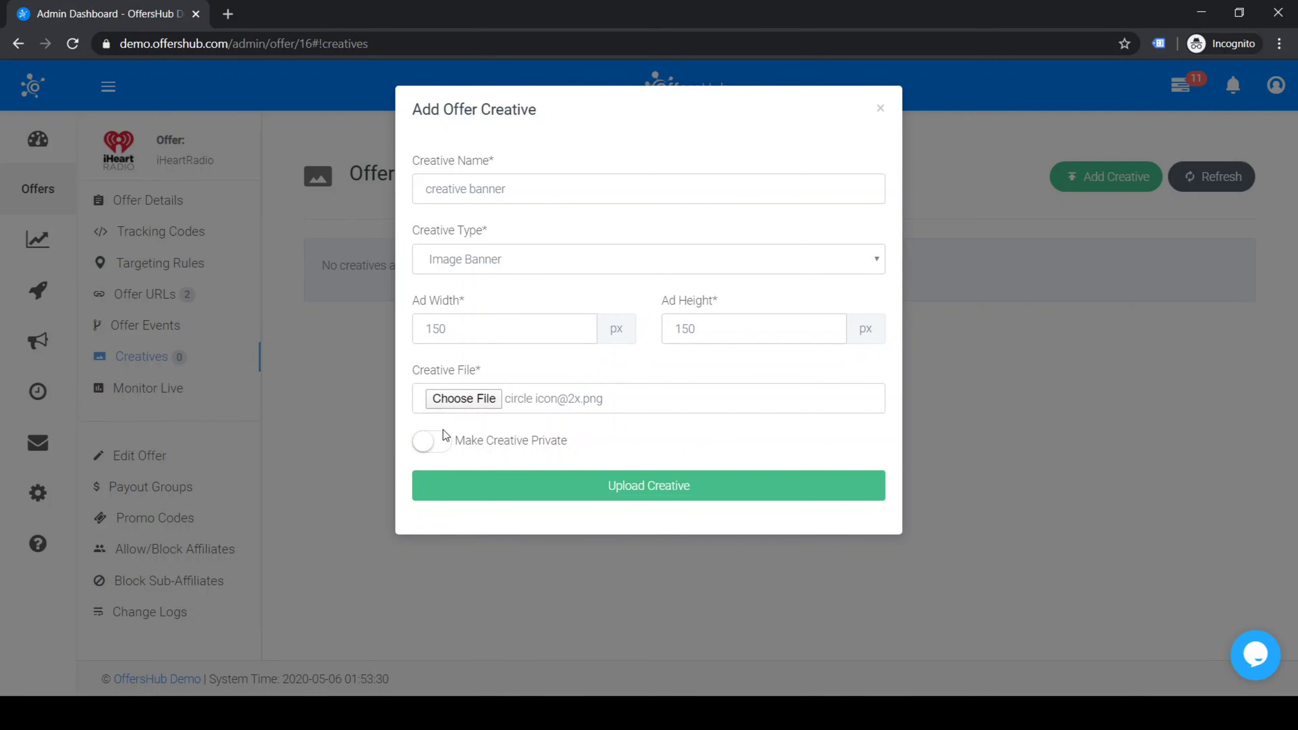
{"action": "left_click", "coordinate": [434, 452]}
{"action": "left_click", "coordinate": [438, 453]}
{"action": "left_click", "coordinate": [612, 499]}
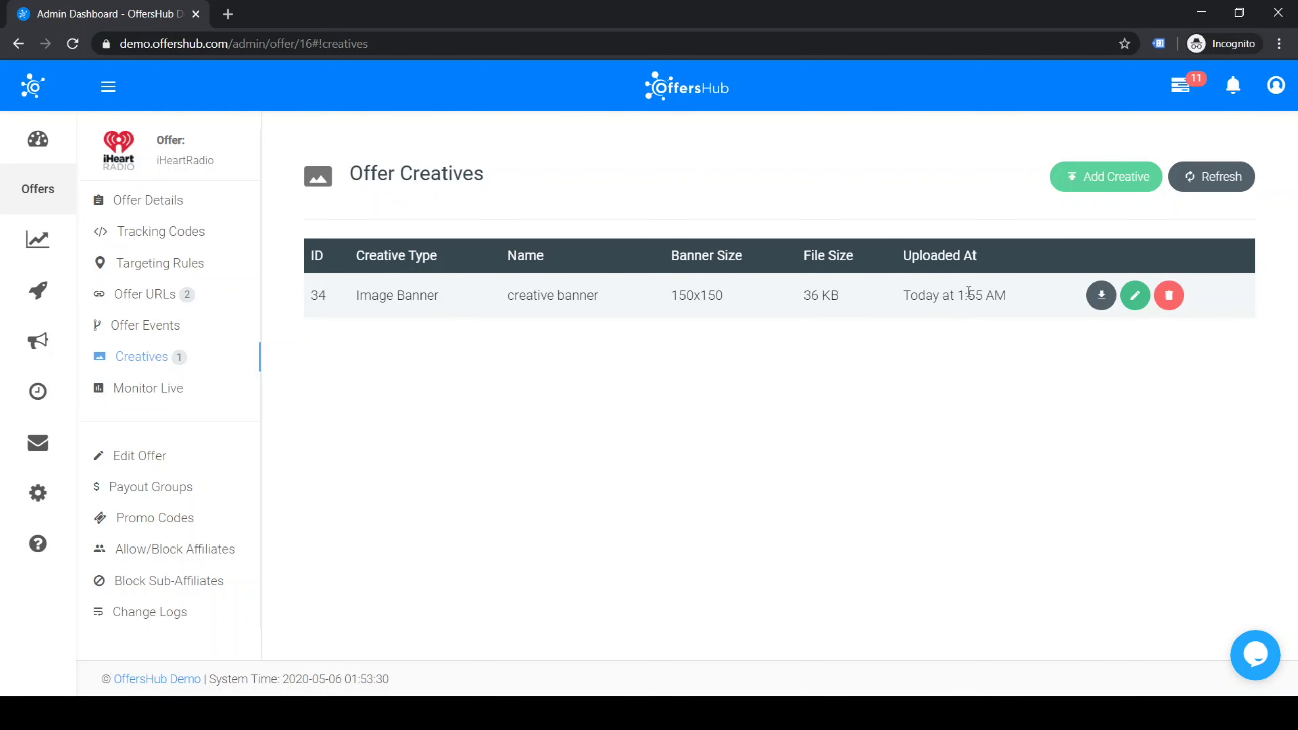
{"action": "left_click_drag", "start_coordinate": [896, 297], "coordinate": [1014, 310]}
{"action": "left_click", "coordinate": [825, 308]}
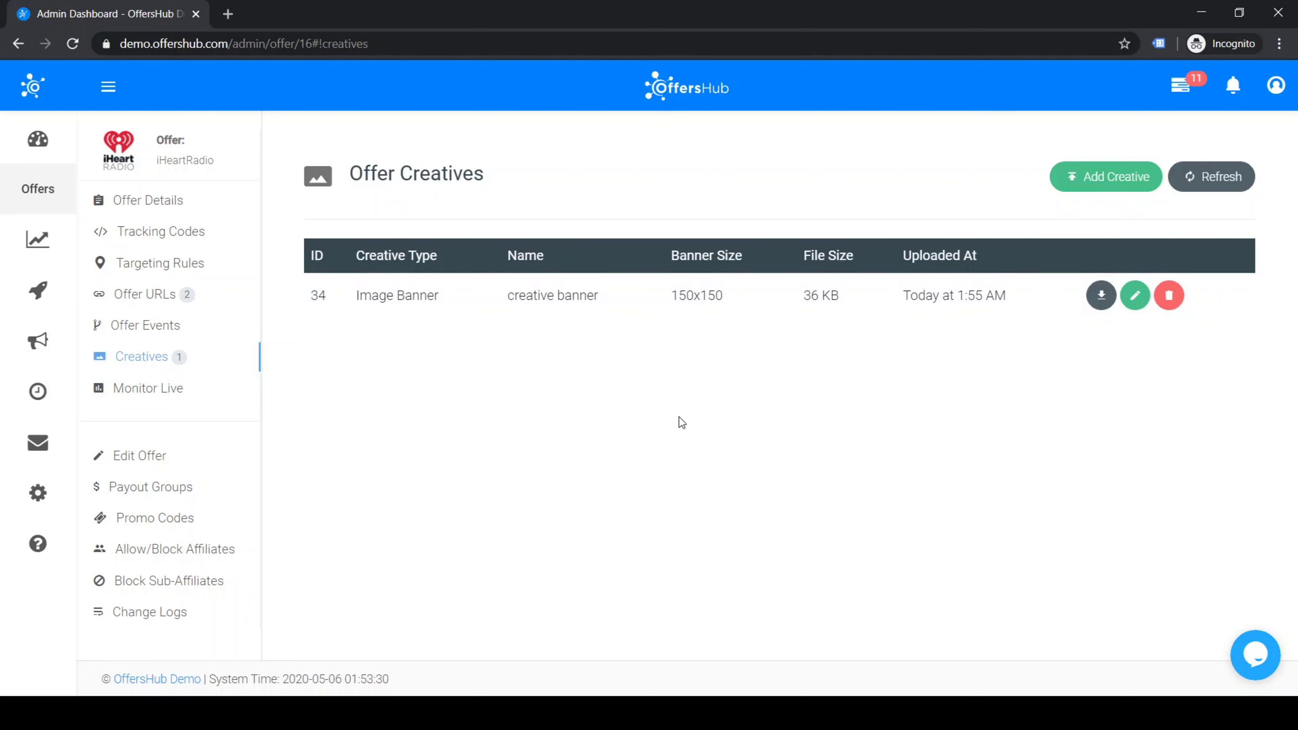
Step: Open live monitoring for the iHeartRadio offer and review today's earnings and performance charts
{"action": "left_click", "coordinate": [177, 201]}
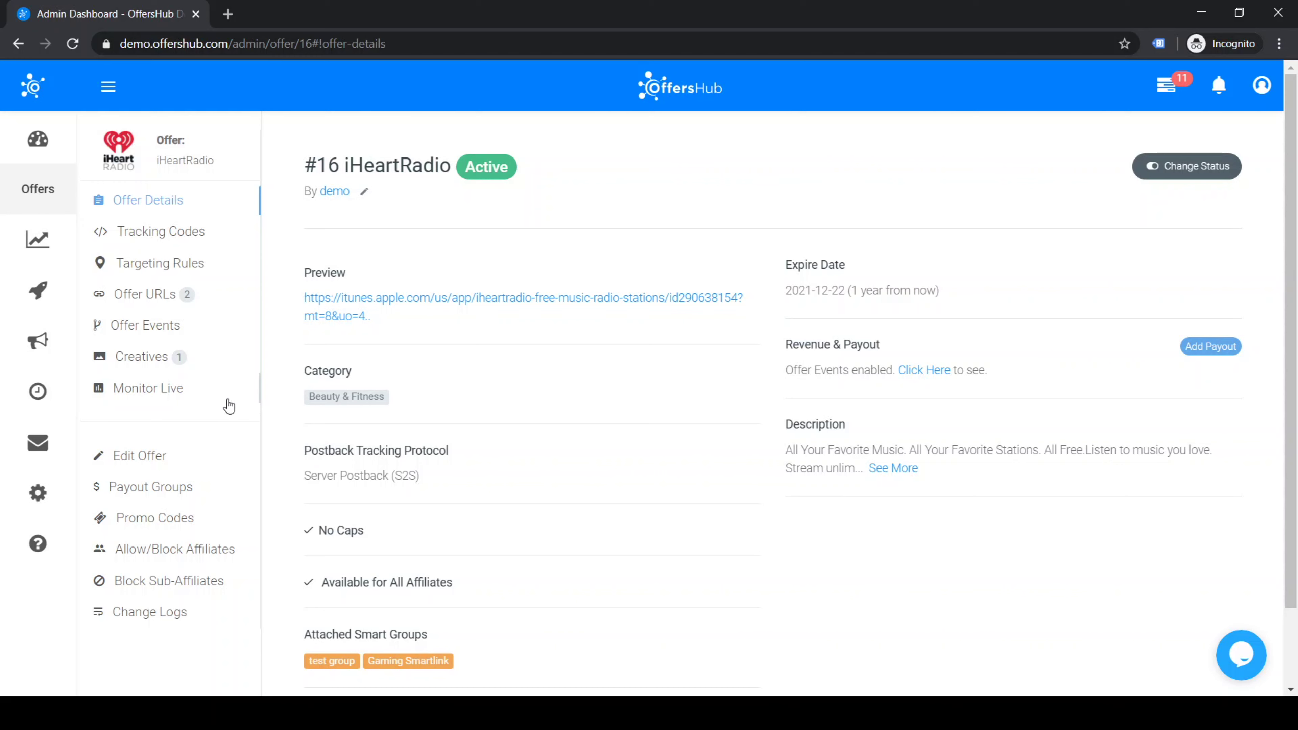
{"action": "left_click", "coordinate": [178, 400]}
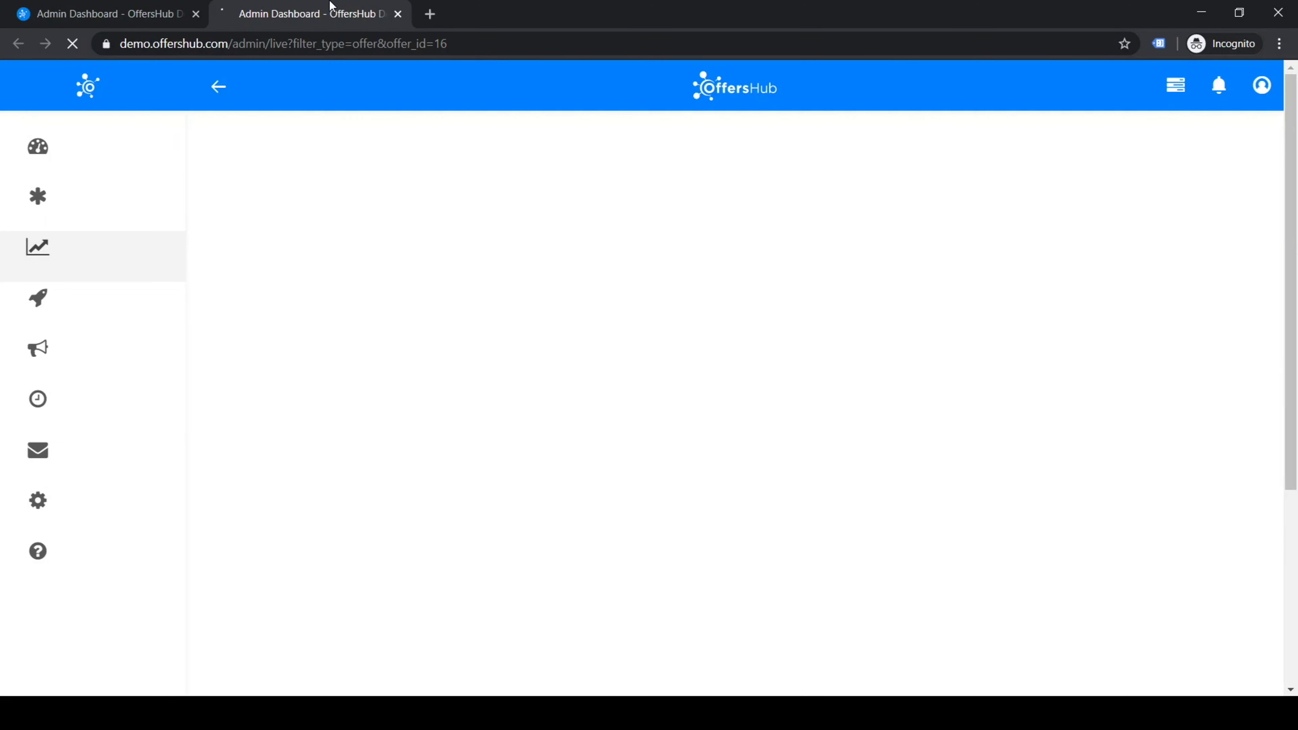
{"action": "left_click", "coordinate": [397, 14]}
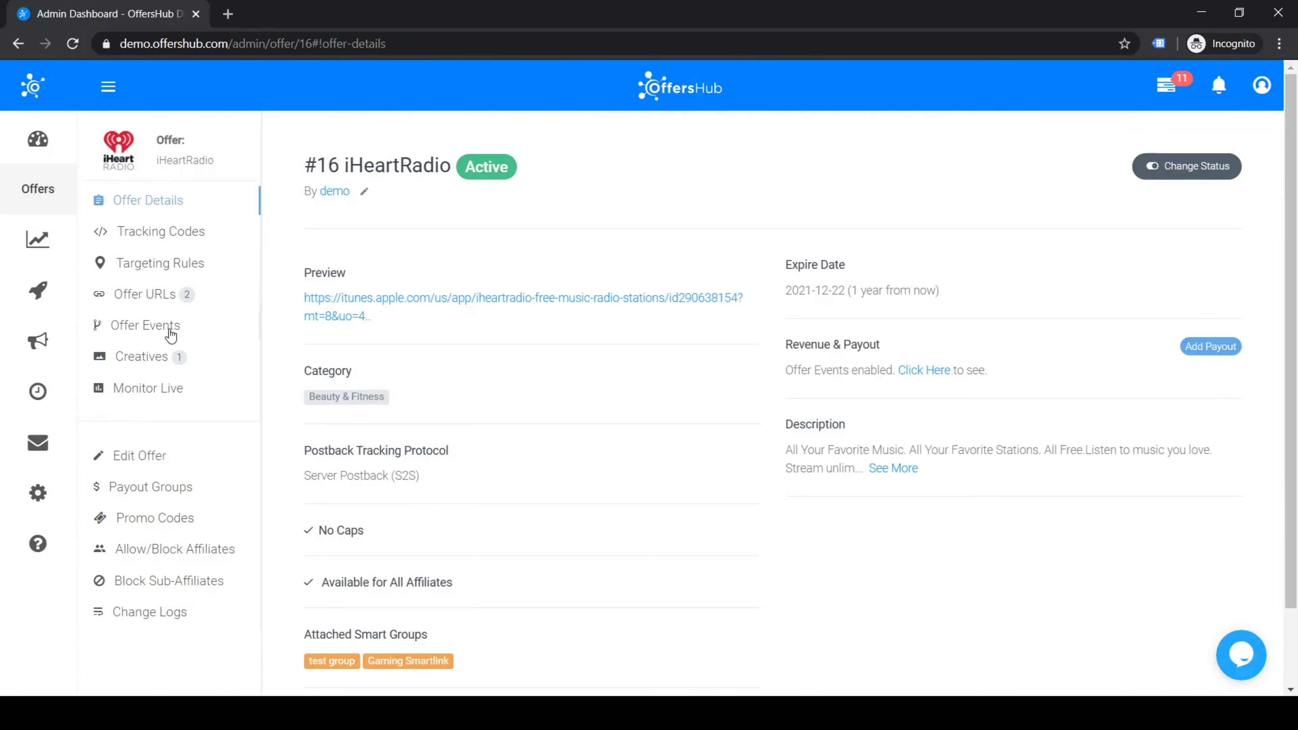
{"action": "left_click", "coordinate": [151, 389]}
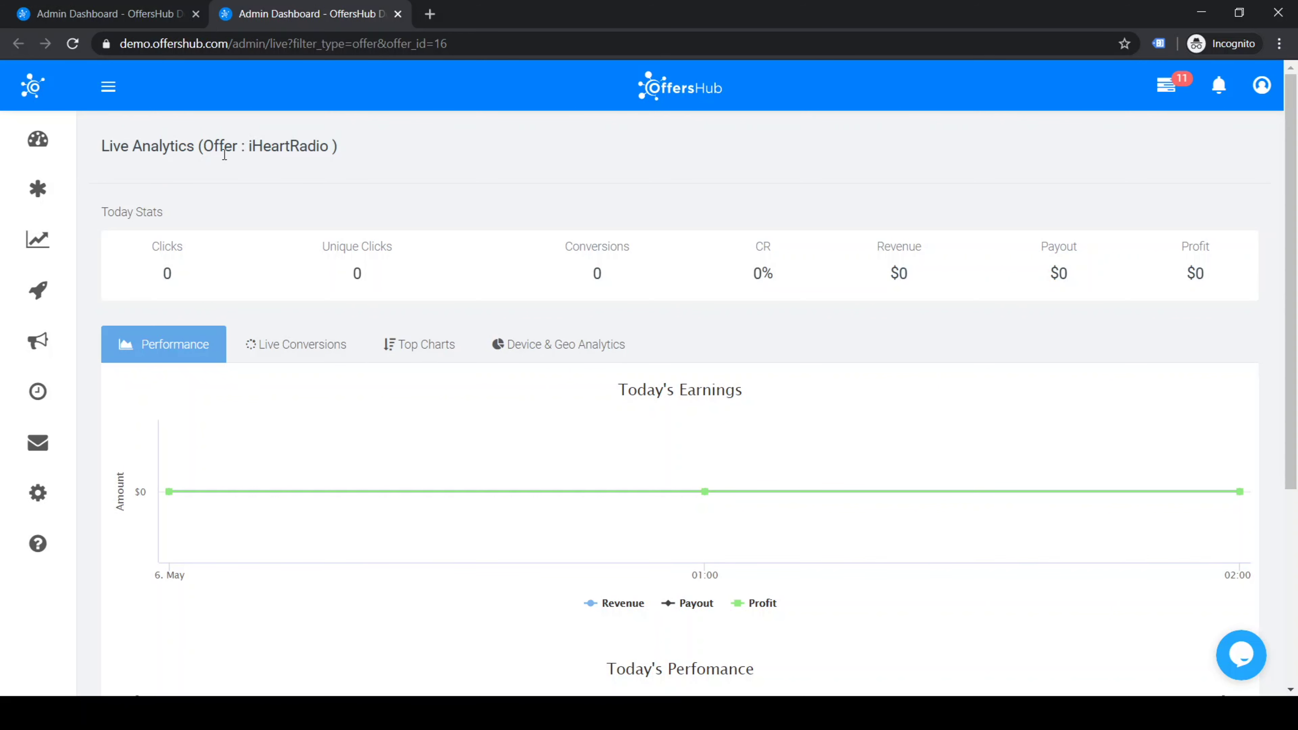
{"action": "left_click_drag", "start_coordinate": [261, 149], "coordinate": [301, 151]}
{"action": "left_click", "coordinate": [331, 191]}
{"action": "scroll", "coordinate": [275, 364], "scroll_direction": "down", "scroll_amount": 5}
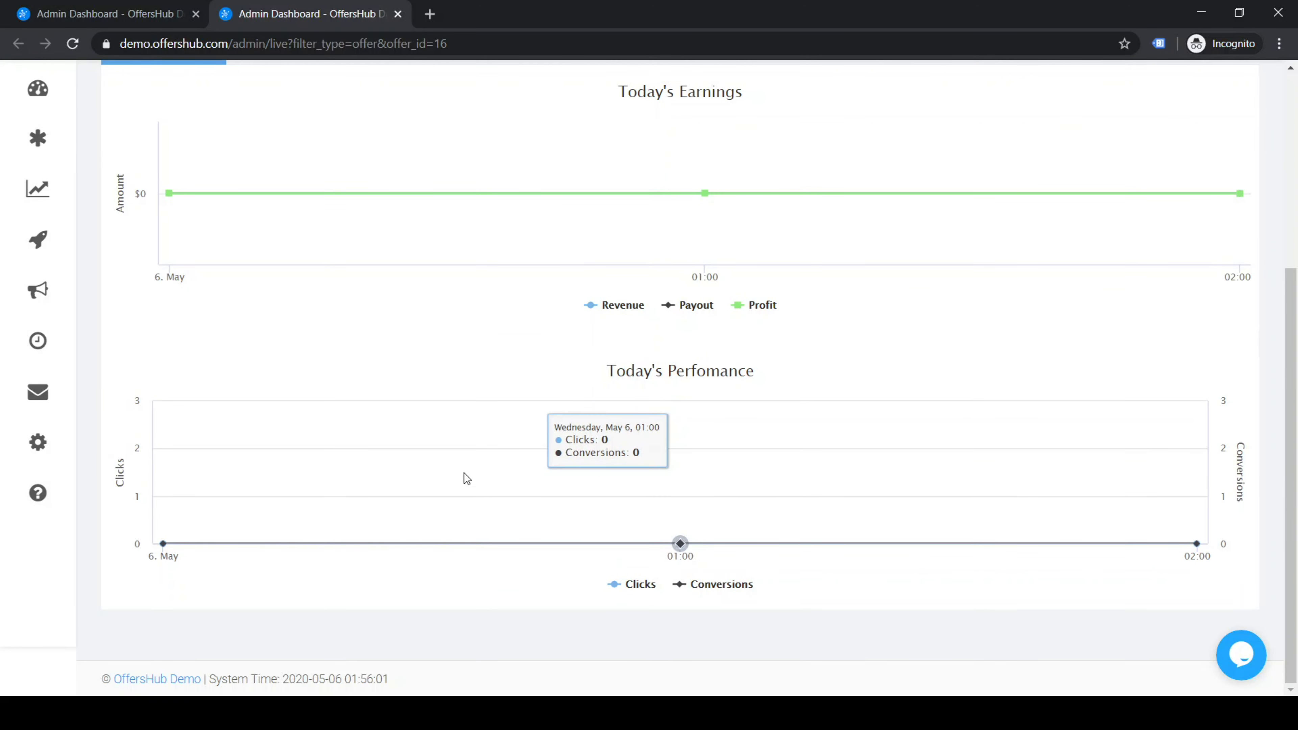
{"action": "scroll", "coordinate": [460, 470], "scroll_direction": "up", "scroll_amount": 5}
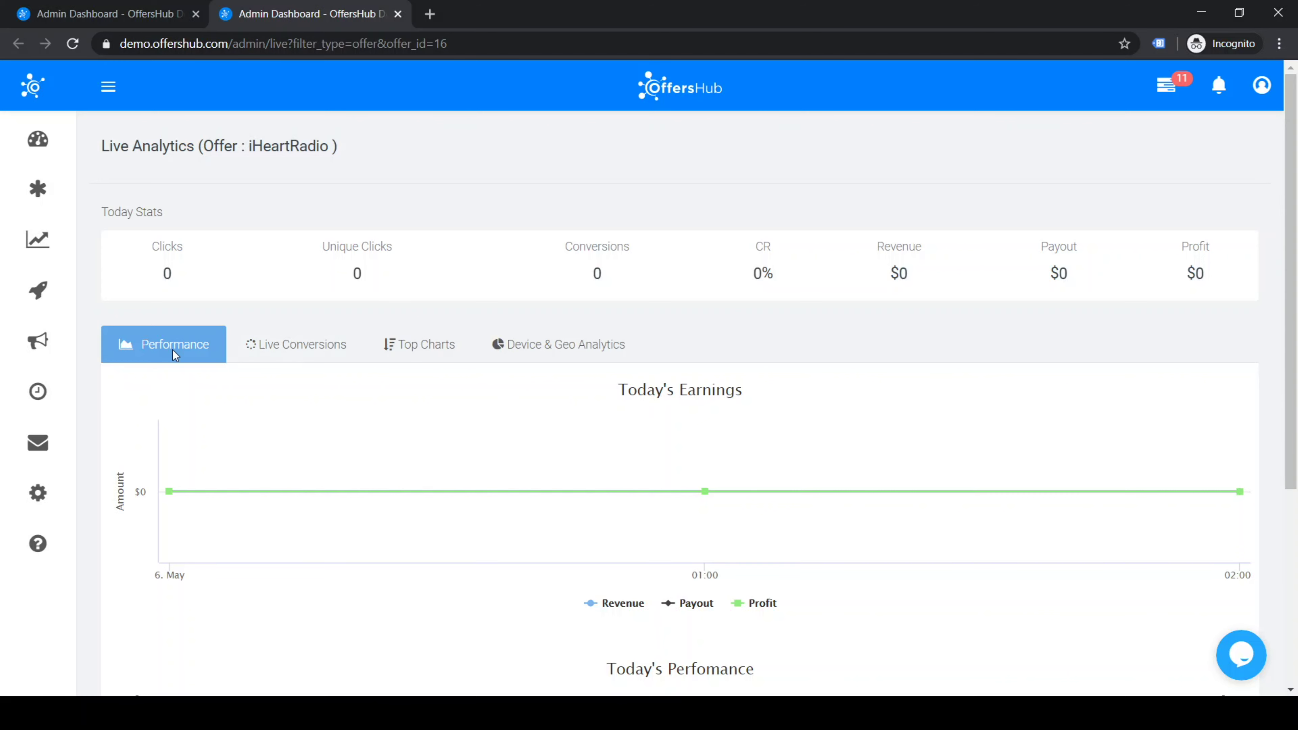
Step: View the offer's live conversions and its top charts for offers and affiliates
{"action": "left_click", "coordinate": [267, 346]}
{"action": "scroll", "coordinate": [538, 428], "scroll_direction": "down", "scroll_amount": 3}
{"action": "left_click", "coordinate": [408, 236]}
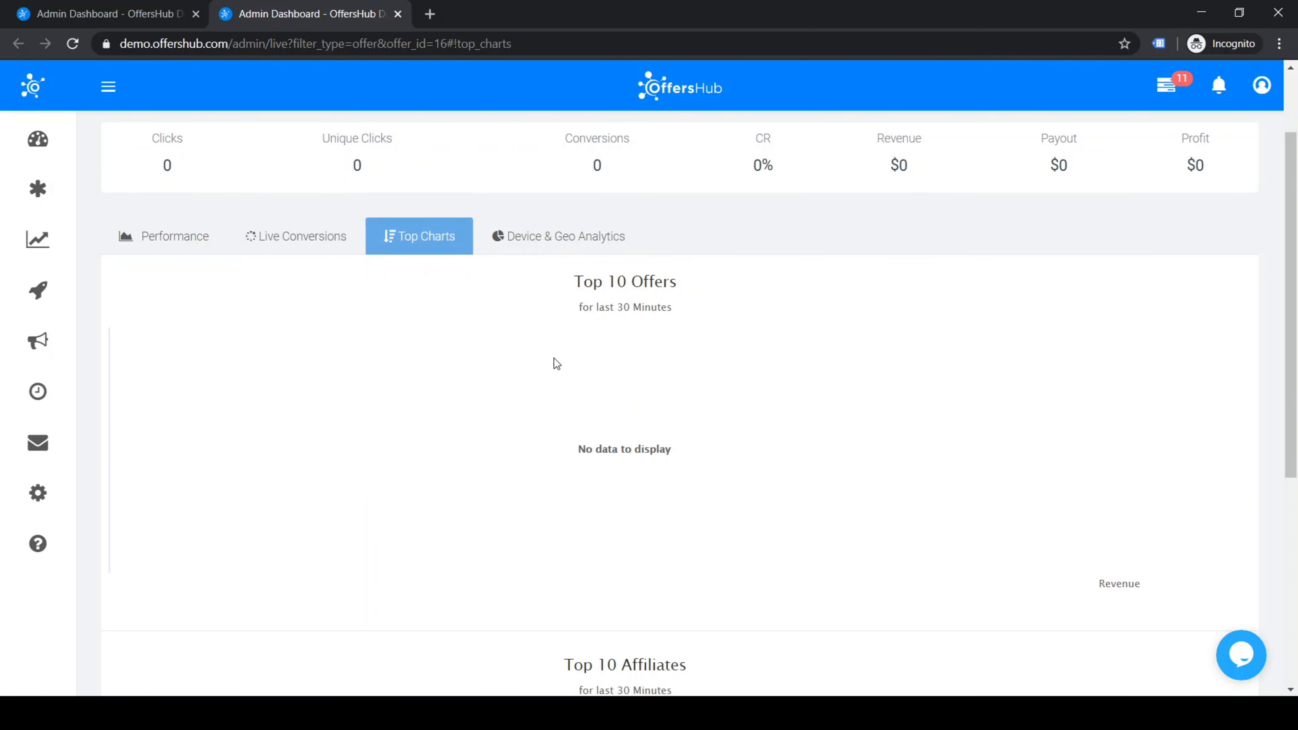
{"action": "scroll", "coordinate": [554, 357], "scroll_direction": "down", "scroll_amount": 3}
{"action": "scroll", "coordinate": [589, 212], "scroll_direction": "down", "scroll_amount": 2}
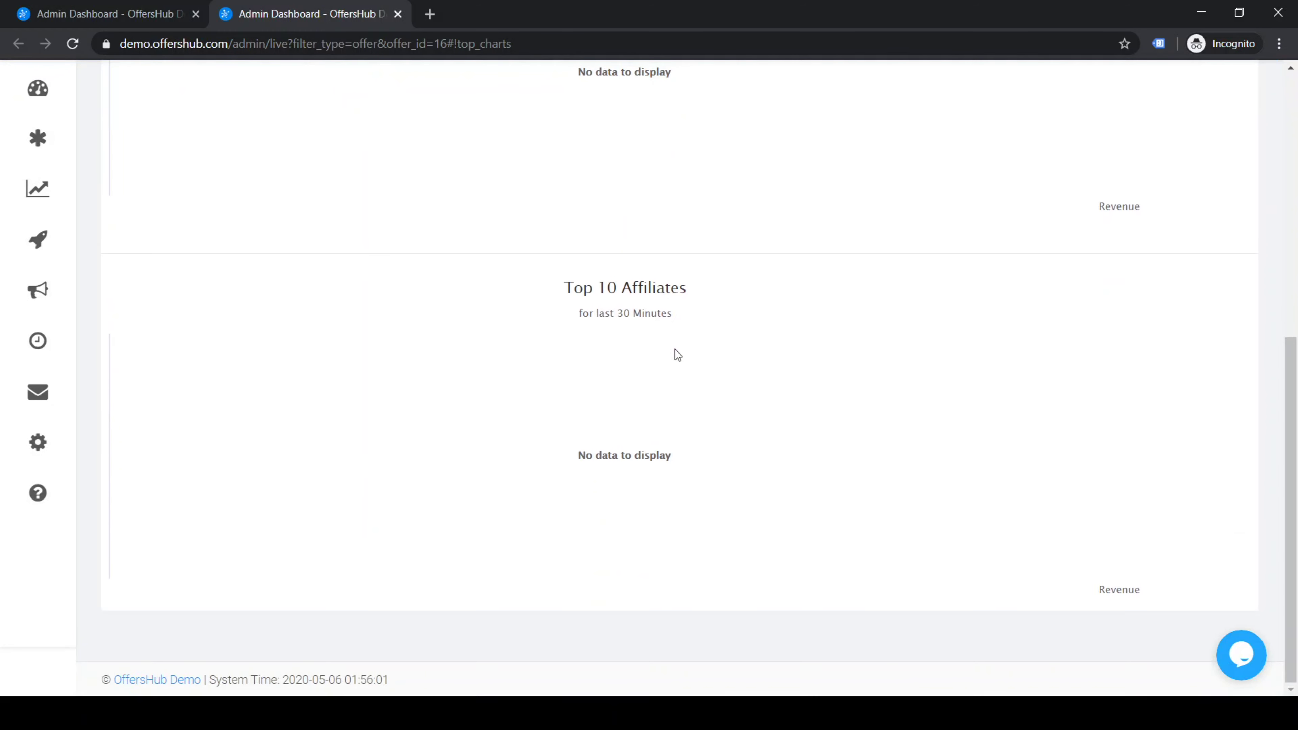
{"action": "scroll", "coordinate": [675, 349], "scroll_direction": "up", "scroll_amount": 7}
Step: Review the offer's device and geo analytics for countries, browsers, devices and platforms, and return to the performance view
{"action": "left_click", "coordinate": [544, 349]}
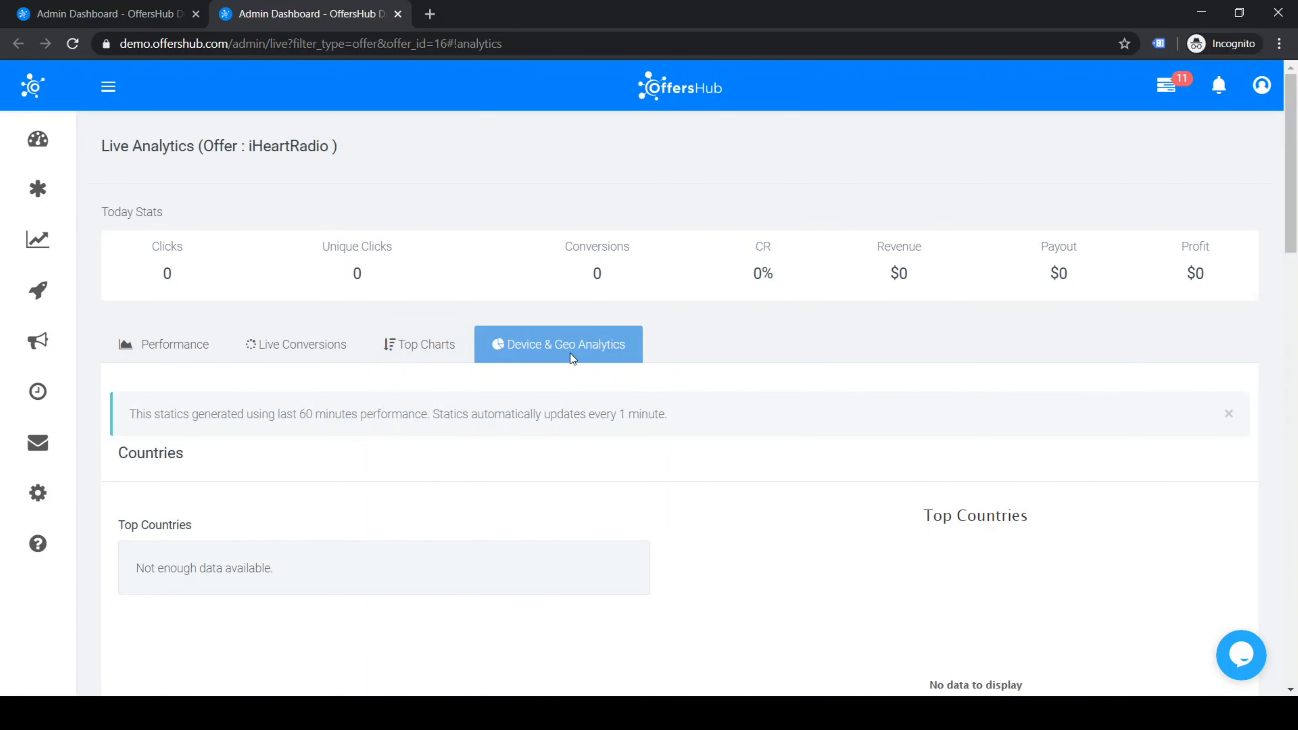
{"action": "scroll", "coordinate": [751, 466], "scroll_direction": "down", "scroll_amount": 6}
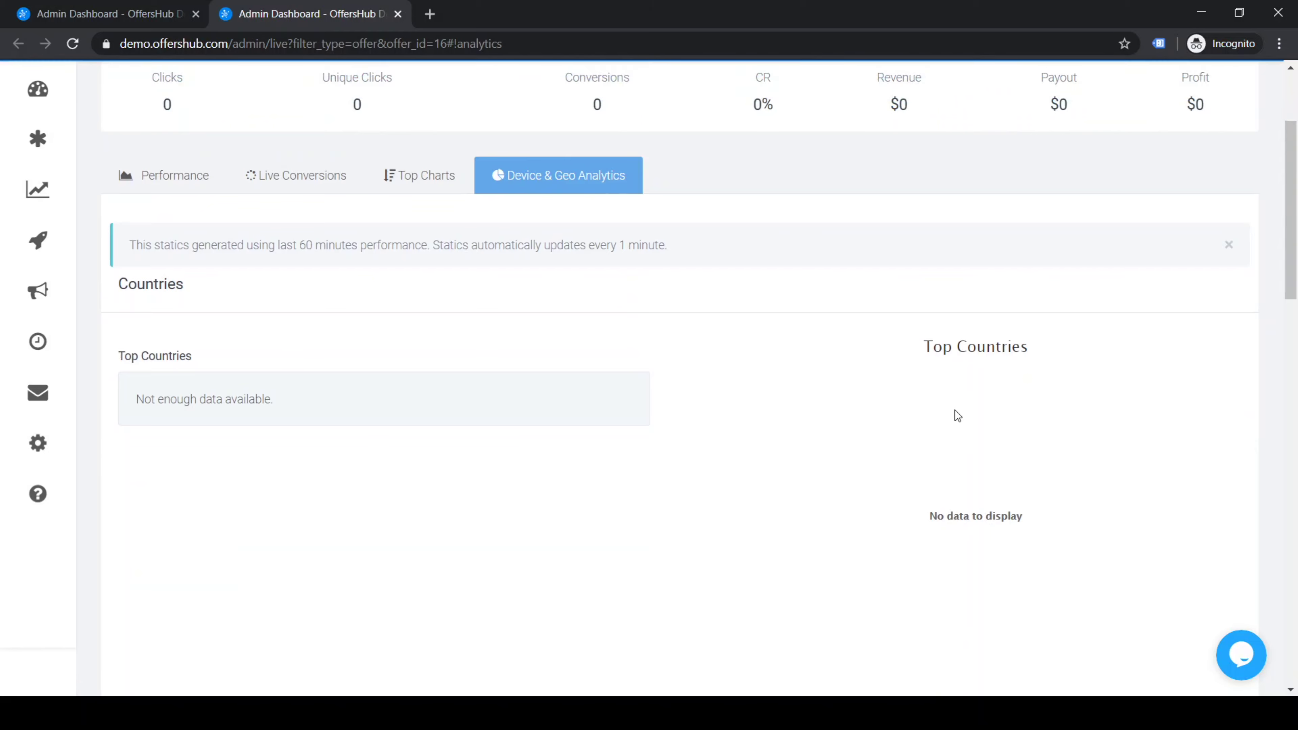
{"action": "scroll", "coordinate": [784, 446], "scroll_direction": "down", "scroll_amount": 10}
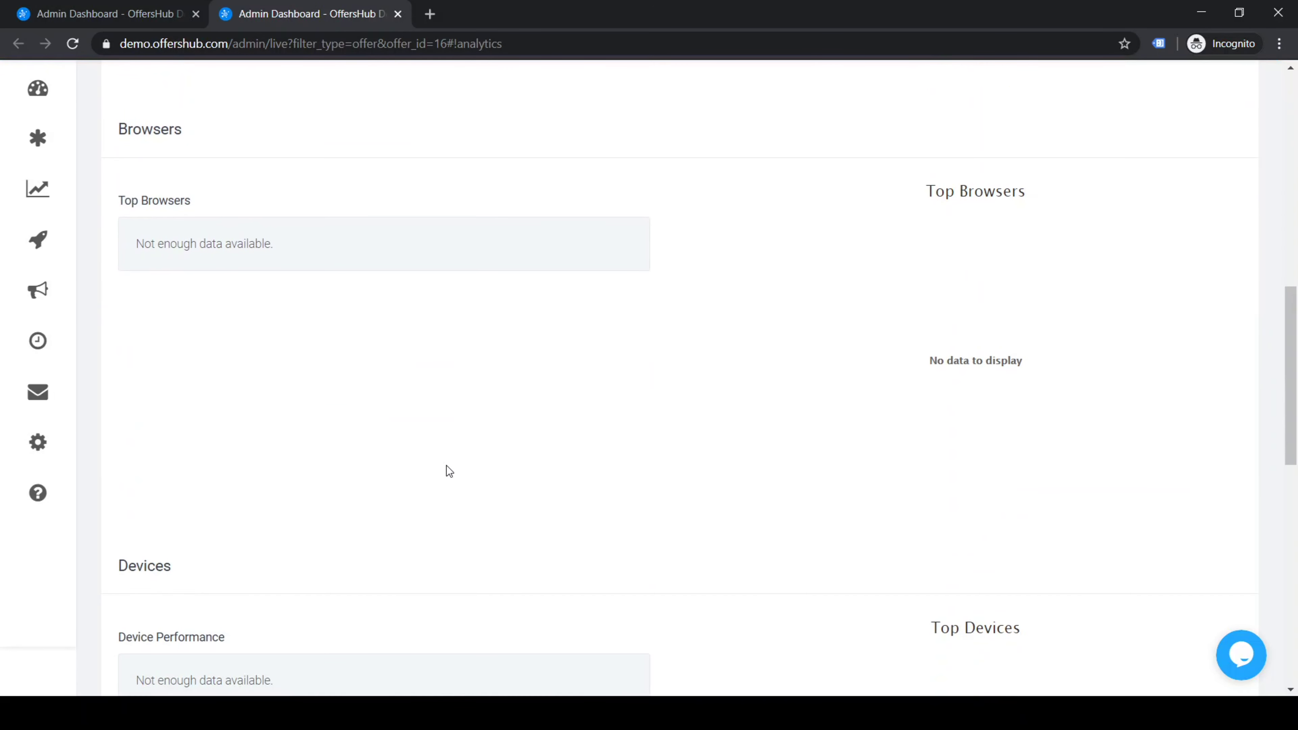
{"action": "scroll", "coordinate": [338, 483], "scroll_direction": "down", "scroll_amount": 5}
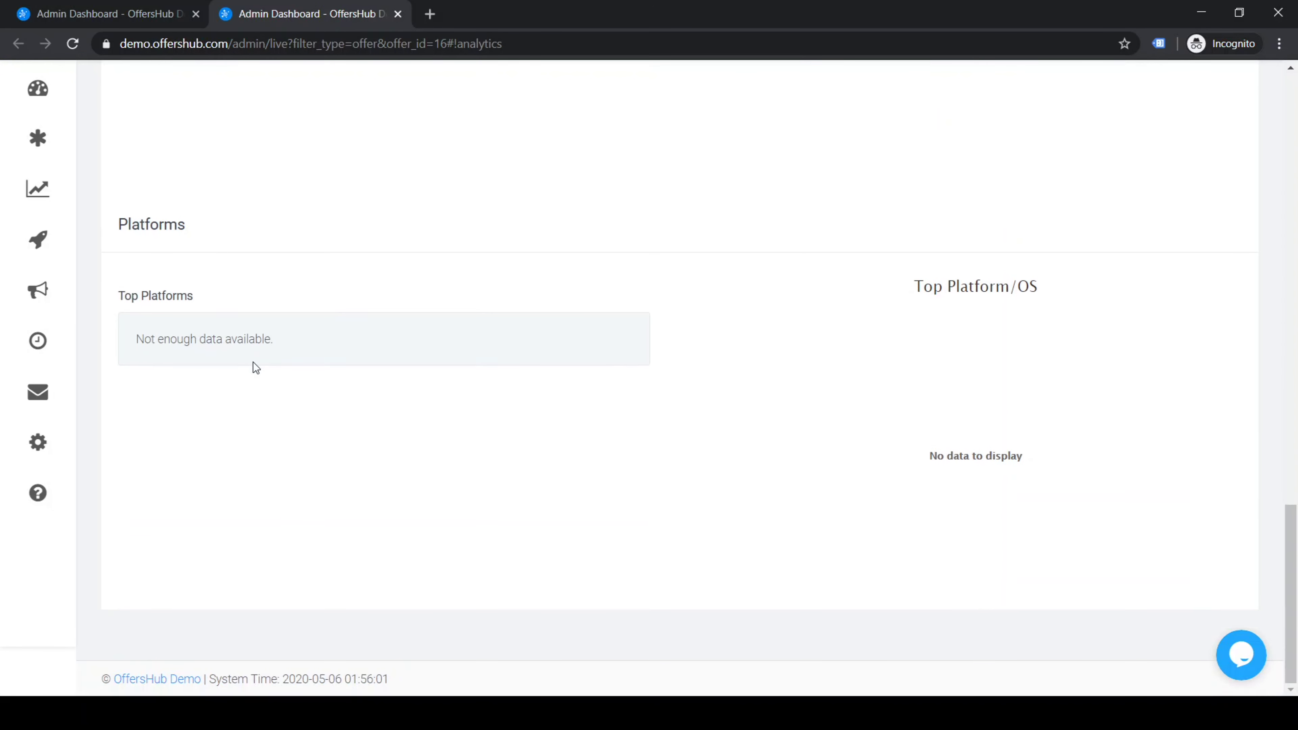
{"action": "scroll", "coordinate": [297, 371], "scroll_direction": "up", "scroll_amount": 20}
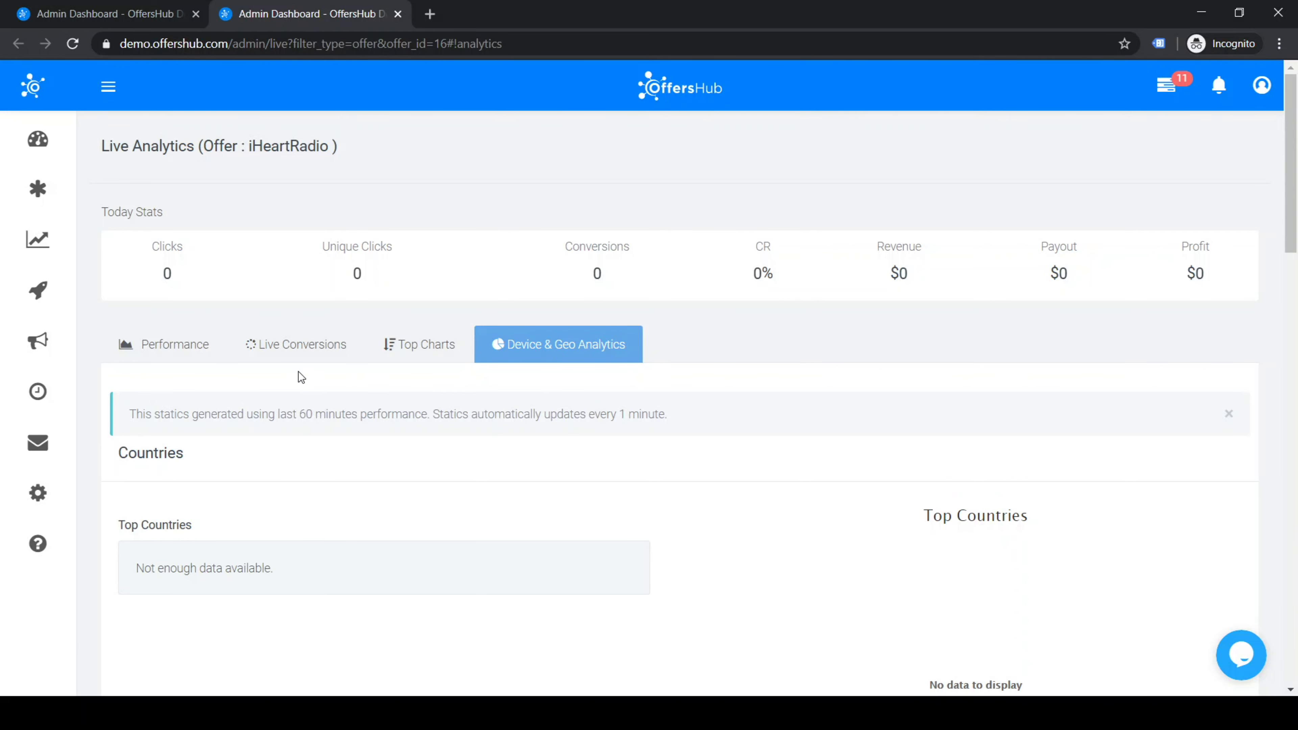
{"action": "left_click", "coordinate": [211, 350]}
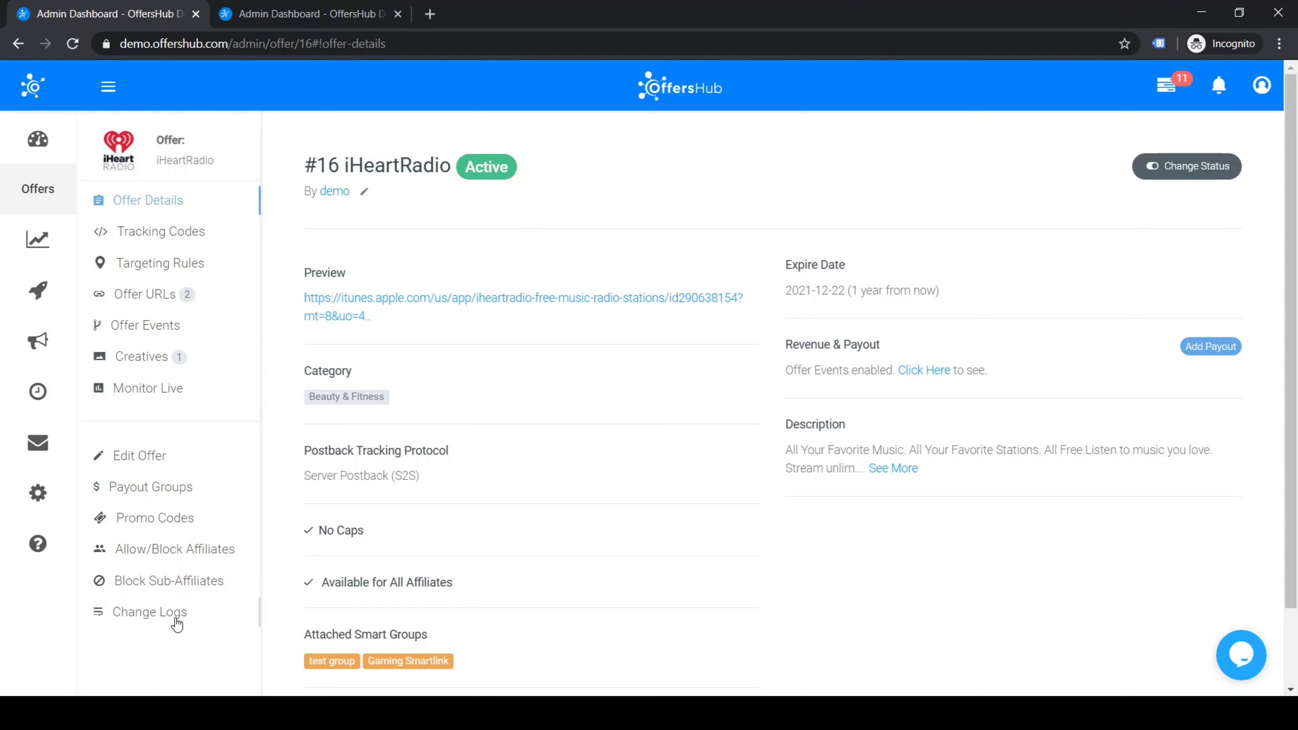
{"action": "left_click", "coordinate": [146, 616]}
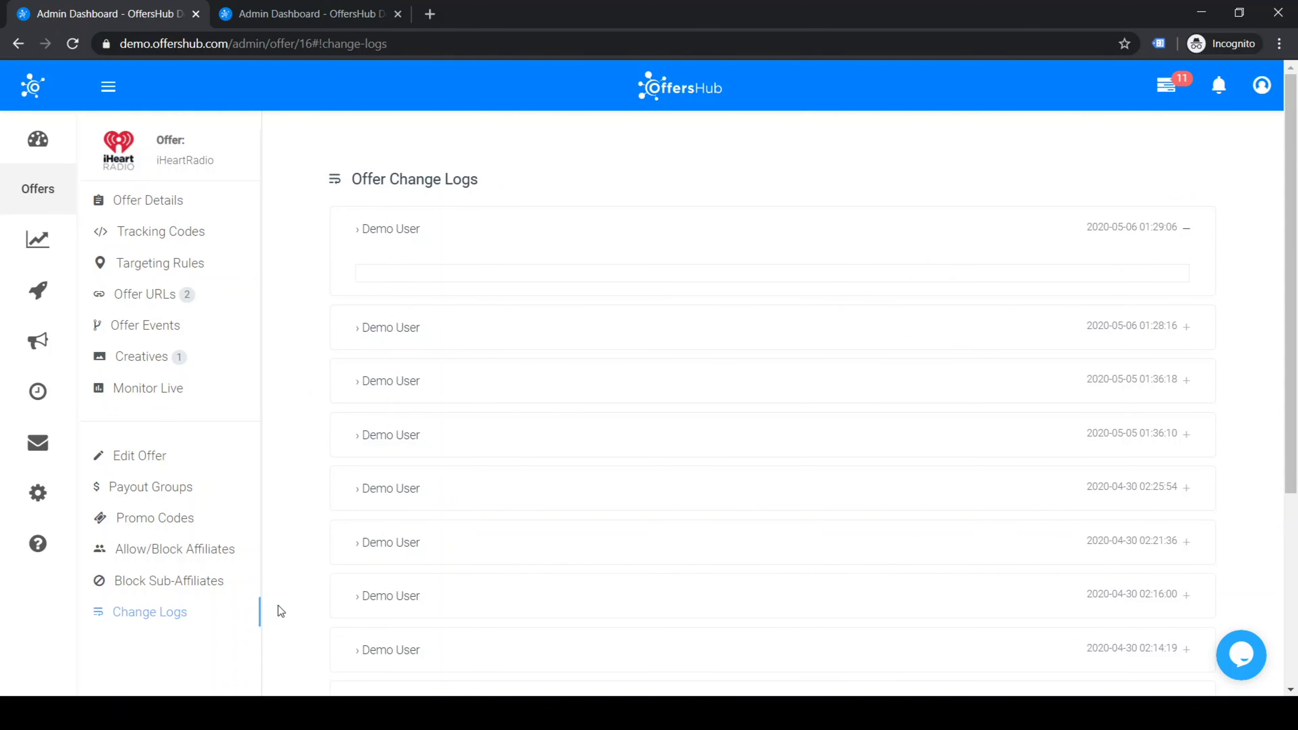
{"action": "scroll", "coordinate": [872, 441], "scroll_direction": "down", "scroll_amount": 3}
{"action": "scroll", "coordinate": [849, 458], "scroll_direction": "up", "scroll_amount": 3}
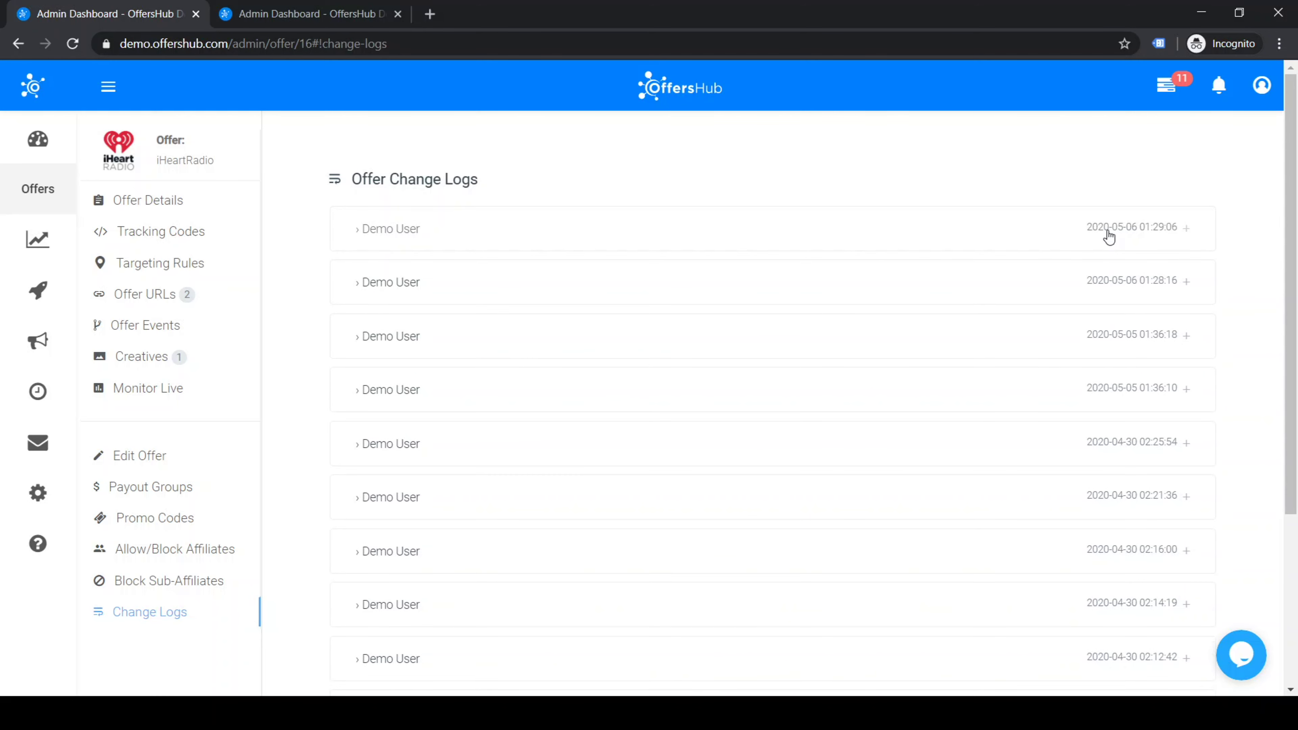
{"action": "left_click", "coordinate": [1074, 339]}
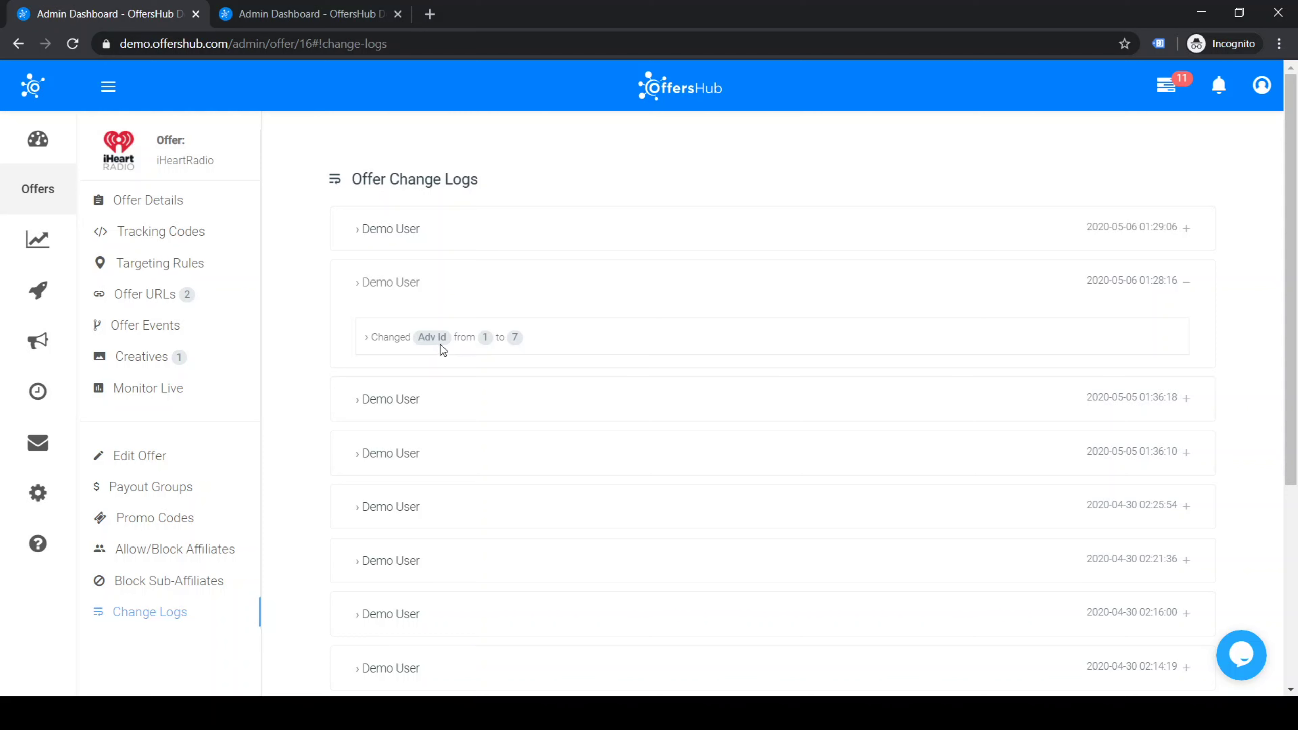
{"action": "left_click", "coordinate": [728, 415]}
Step: Inspect the change log entries from 2020-04-30 at 02:16:00, 02:14:19 and 02:10:33, and from 2020-05-05 at 01:36:10
{"action": "scroll", "coordinate": [728, 415], "scroll_direction": "down", "scroll_amount": 3}
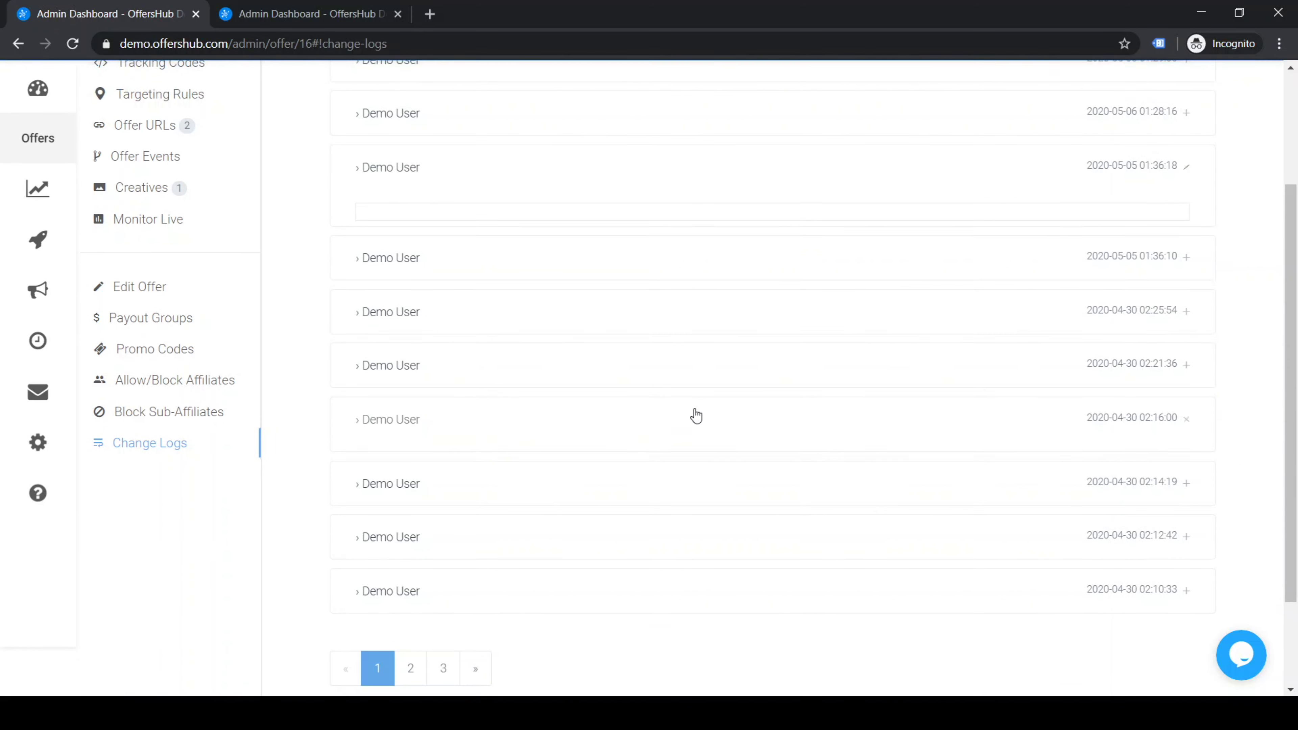
{"action": "left_click", "coordinate": [695, 414]}
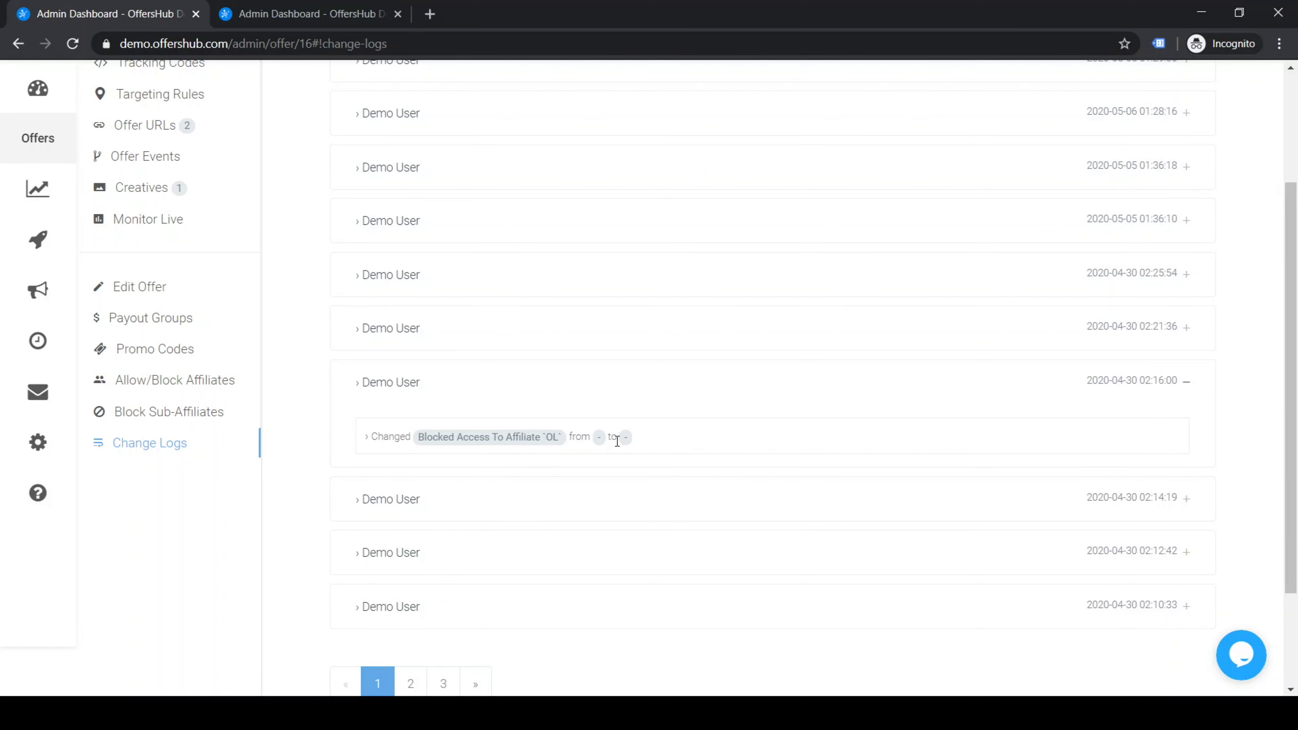
{"action": "left_click", "coordinate": [539, 493]}
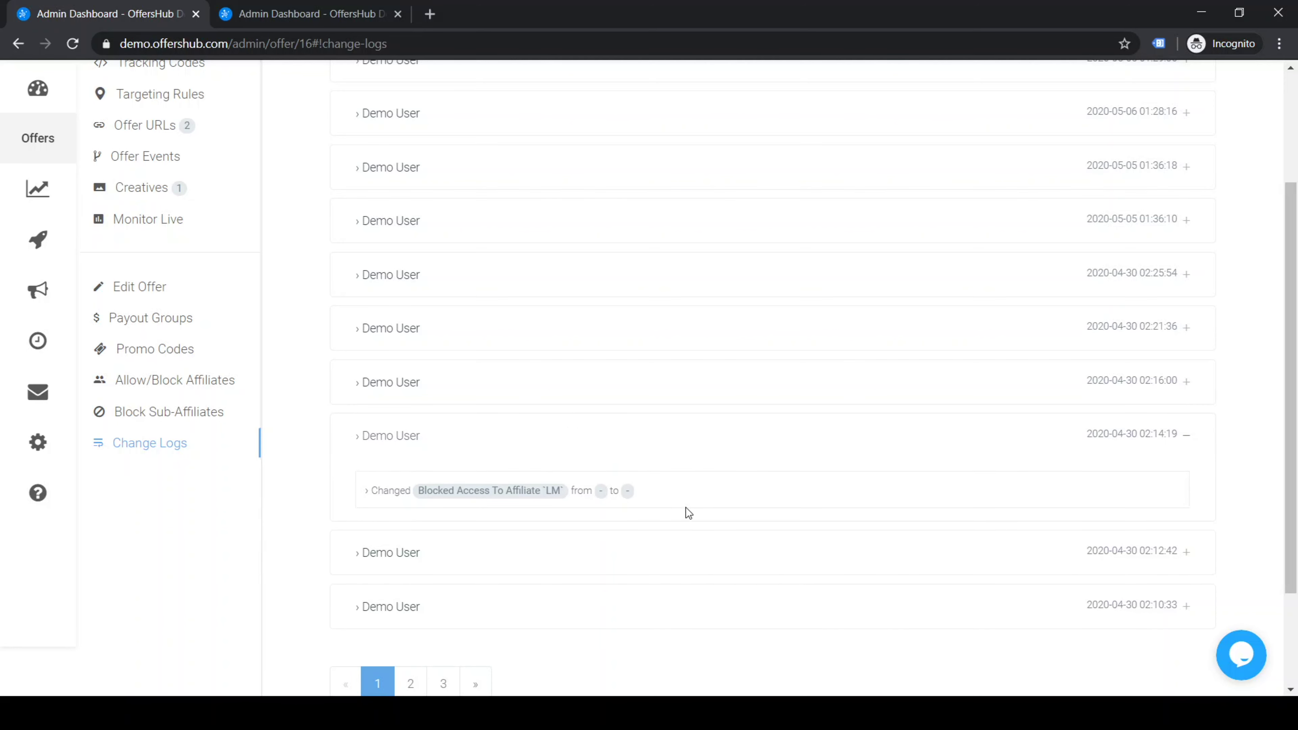
{"action": "scroll", "coordinate": [685, 507], "scroll_direction": "down", "scroll_amount": 2}
{"action": "left_click", "coordinate": [667, 526]}
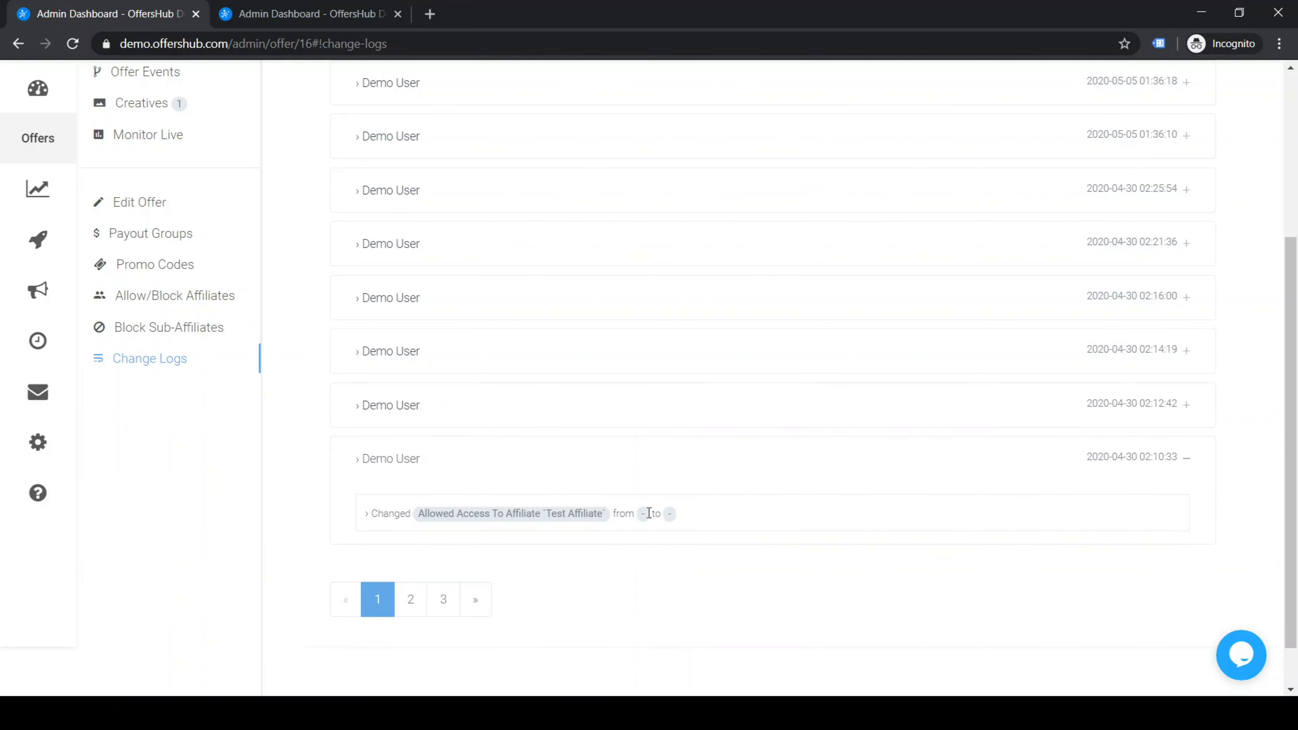
{"action": "scroll", "coordinate": [559, 440], "scroll_direction": "up", "scroll_amount": 6}
{"action": "left_click", "coordinate": [435, 391]}
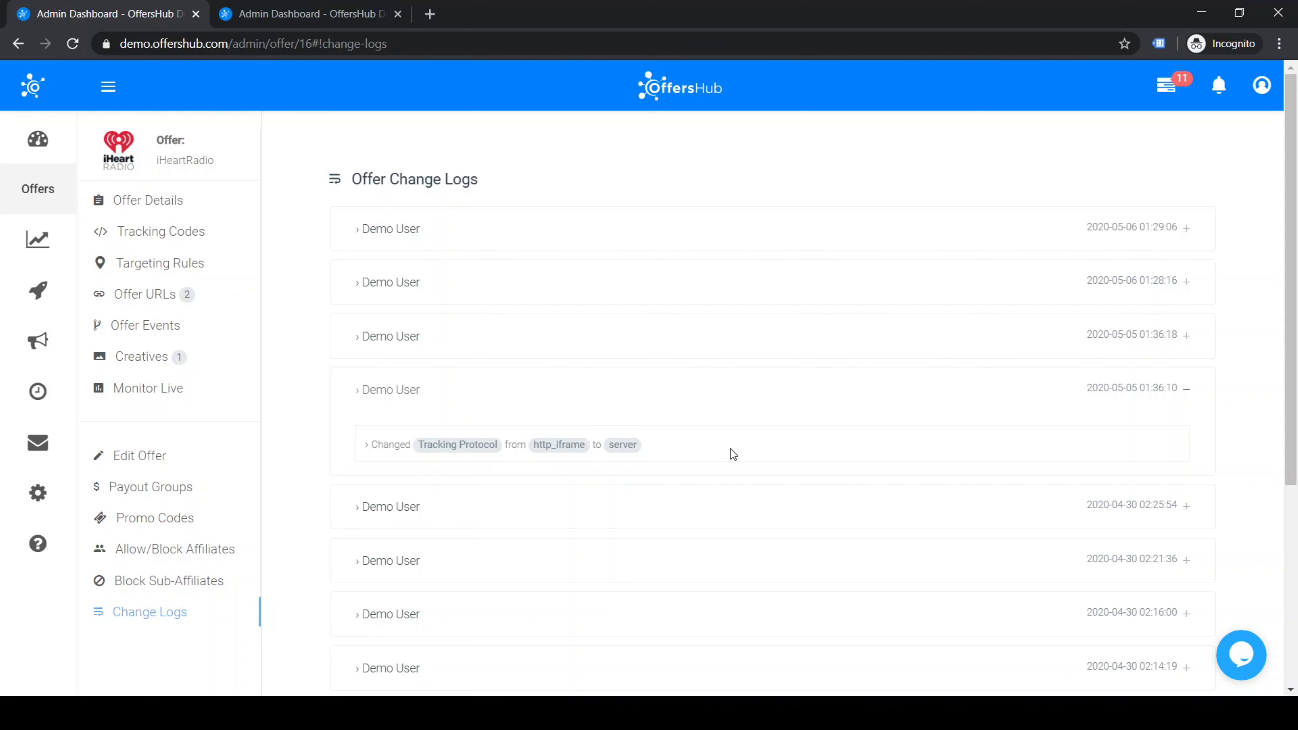